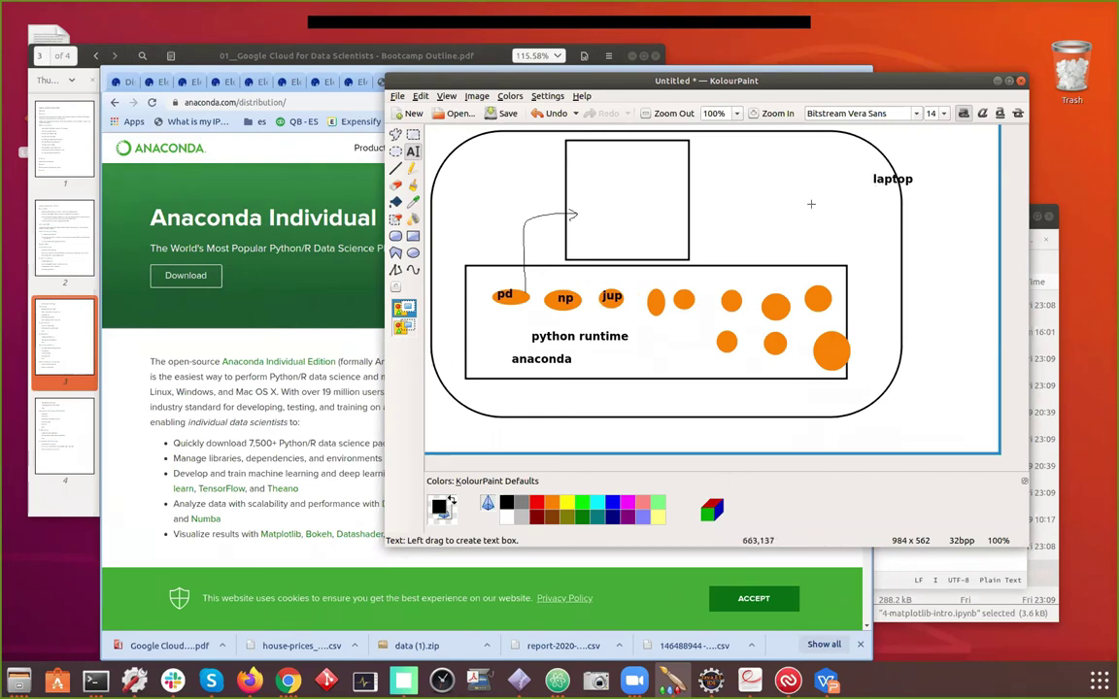
Strike through the "laptop" label in the diagram with the Pen tool and handwrite "colab" beneath it
click(413, 168)
mouse_move(874, 179)
mouse_down()
mouse_move(886, 186)
mouse_move(859, 211)
mouse_move(918, 208)
mouse_up()
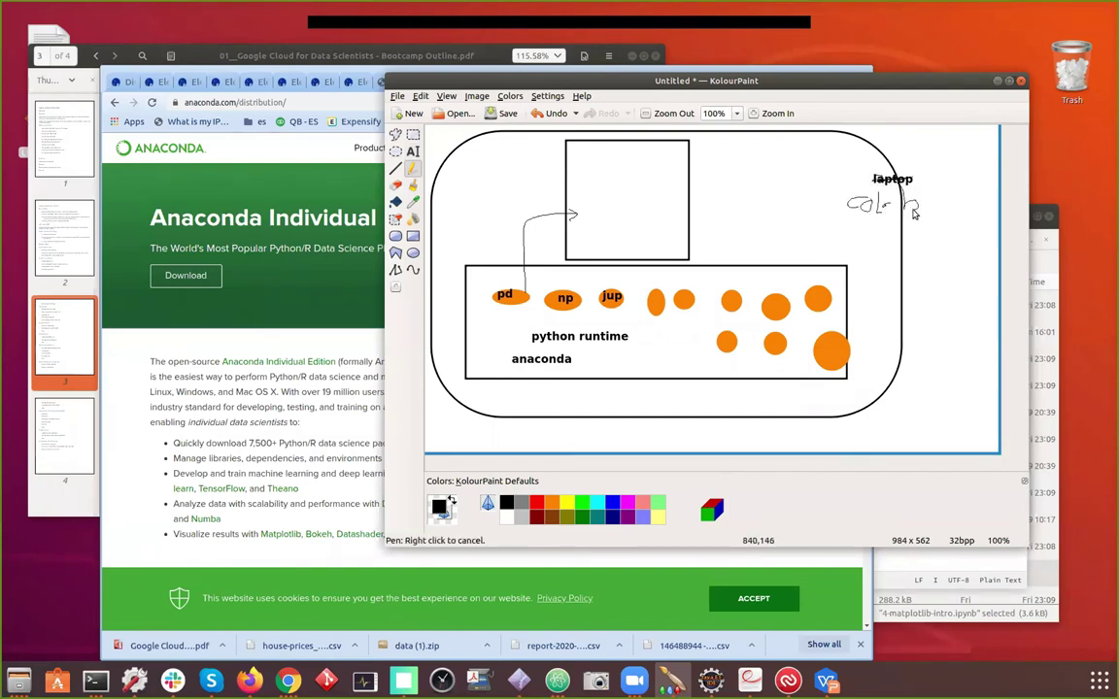
Switch to Chrome, open the 4-matplotlib-intro.ipynb Colab notebook and check the runtime's RAM and disk usage
click(353, 321)
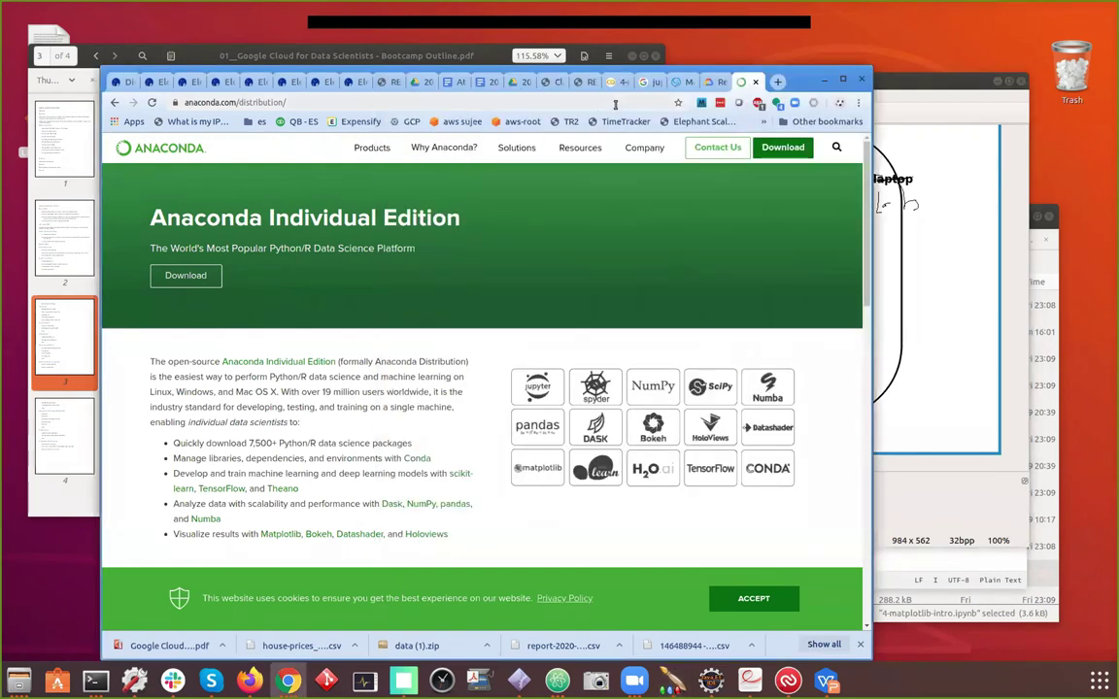
click(622, 83)
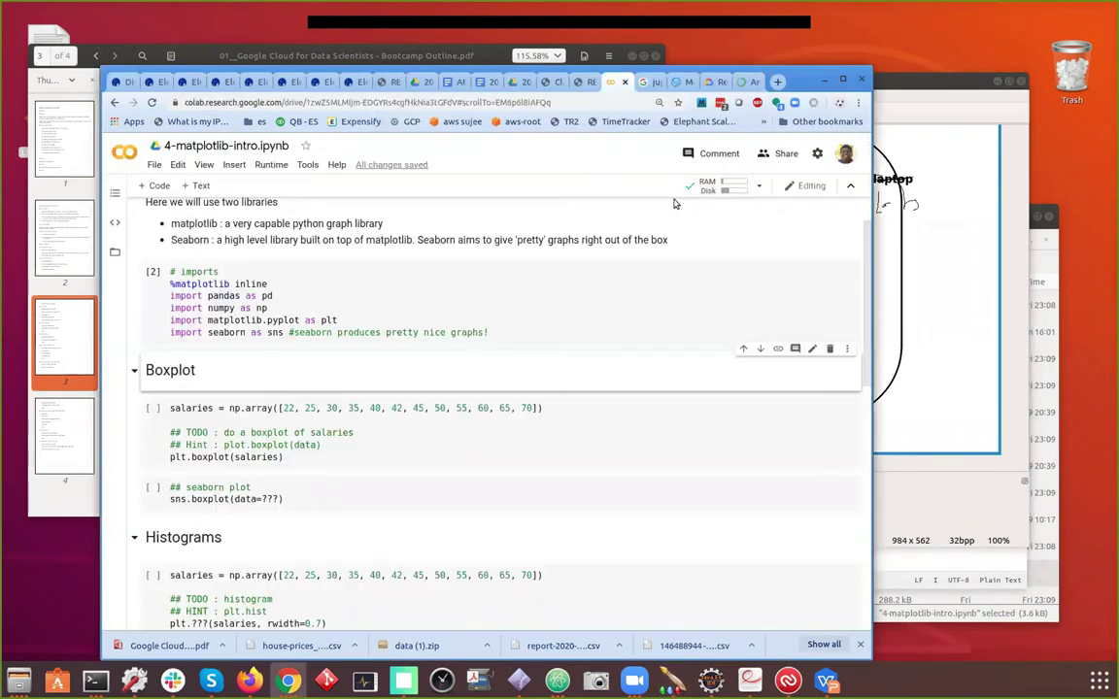
mouse_move(718, 191)
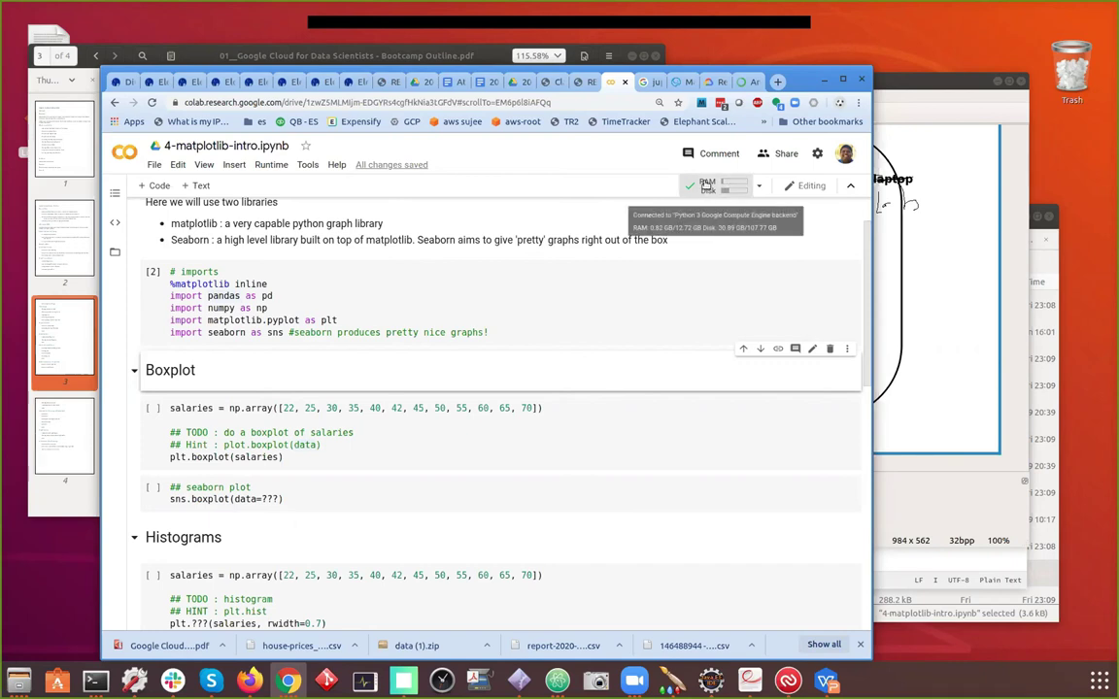
click(921, 88)
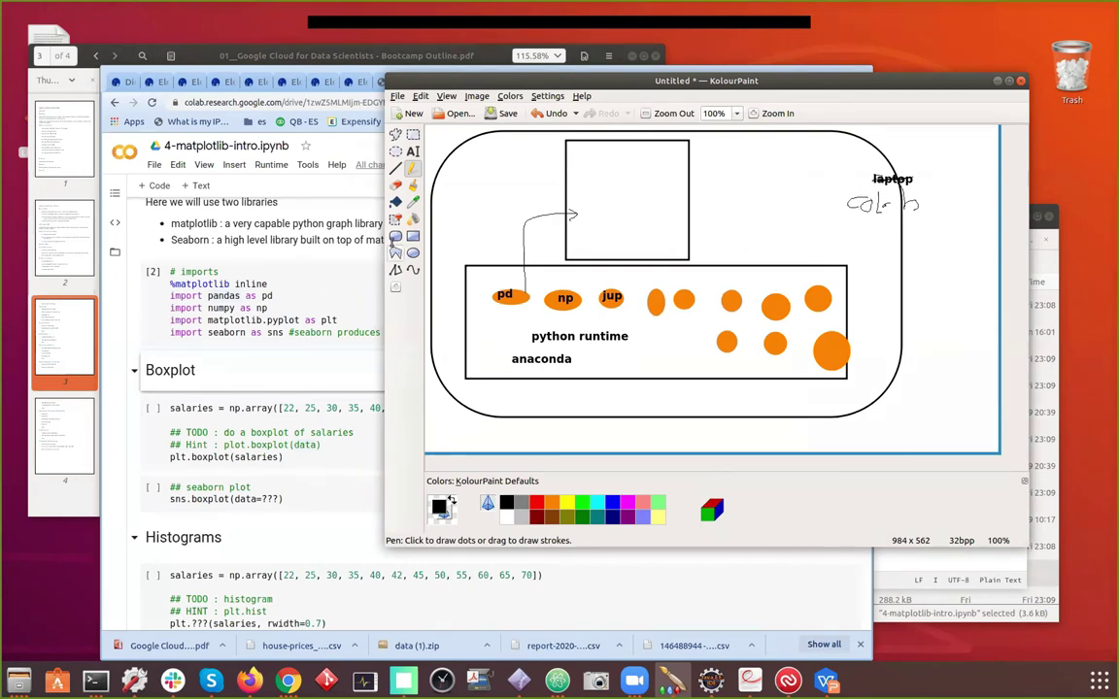
click(348, 223)
Run the imports cell that loads pandas, numpy, matplotlib and seaborn
scroll(610, 310, up, 1)
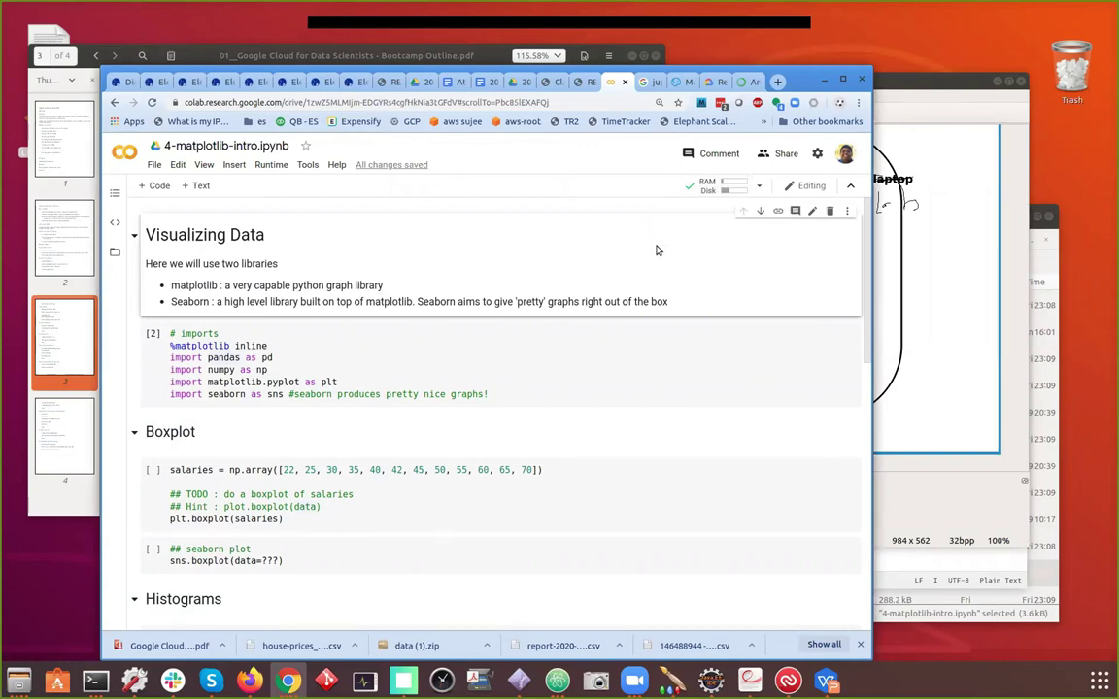
click(342, 345)
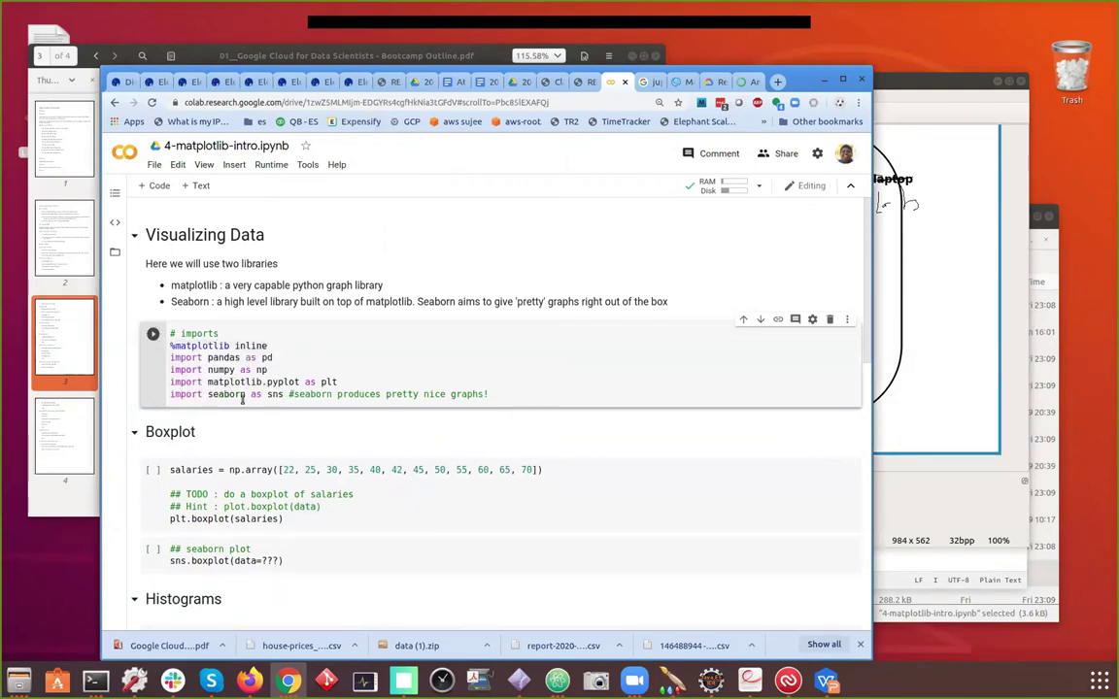
scroll(257, 377, down, 1)
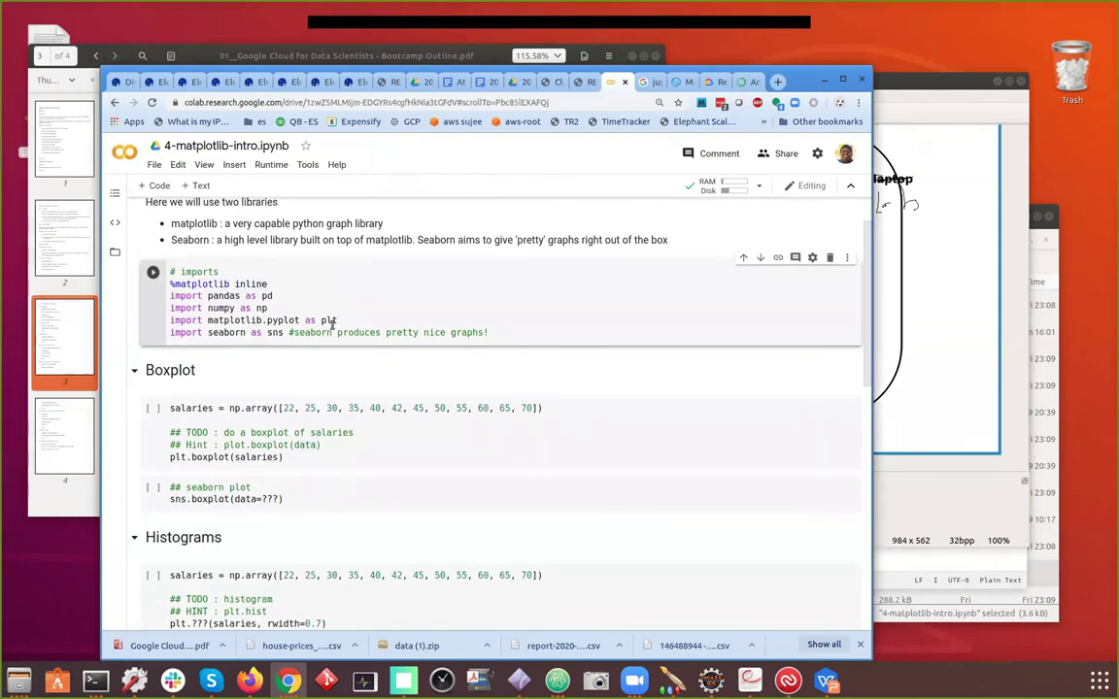
scroll(334, 324, down, 1)
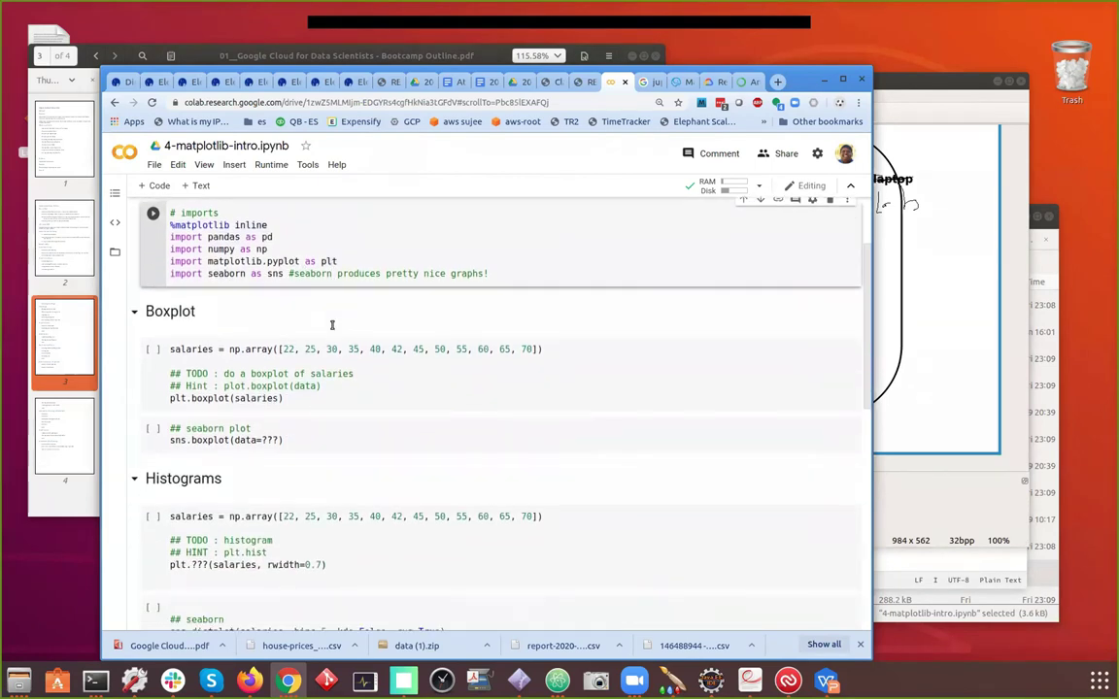
click(241, 370)
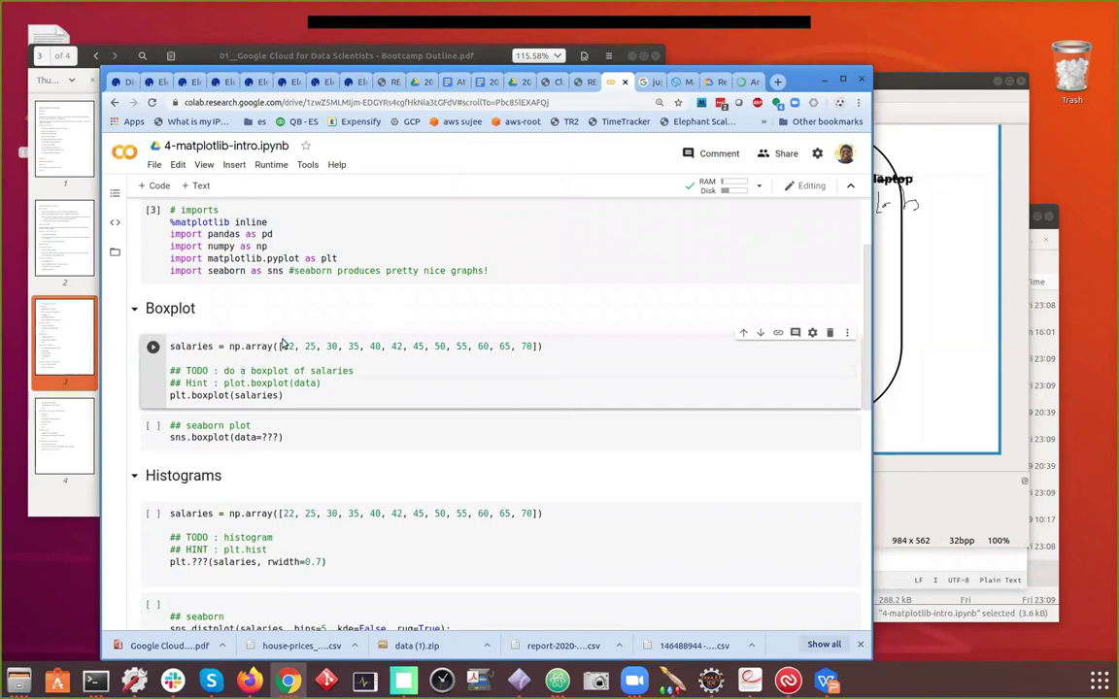
Run the matplotlib cell that draws a boxplot of the salaries array
drag(230, 346, 546, 346)
click(544, 346)
key(shift+Return)
scroll(304, 406, up, 2)
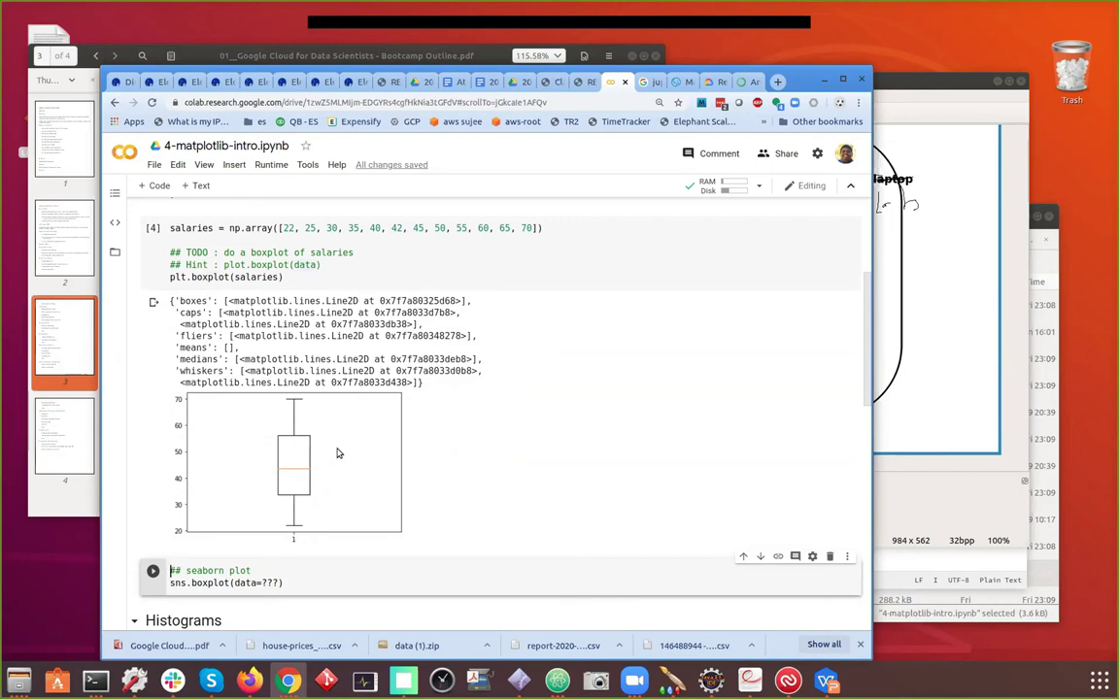
Complete the seaborn boxplot call as sns.boxplot(data=salaries) and run the cell
scroll(331, 451, down, 1)
scroll(331, 451, up, 2)
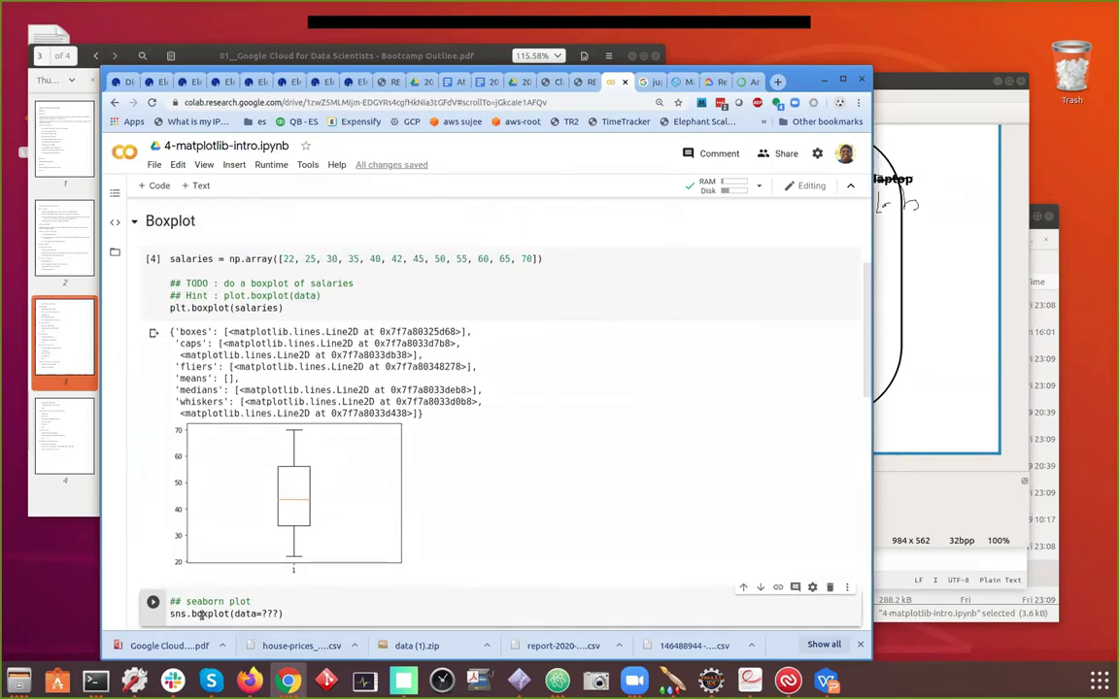
mouse_move(194, 614)
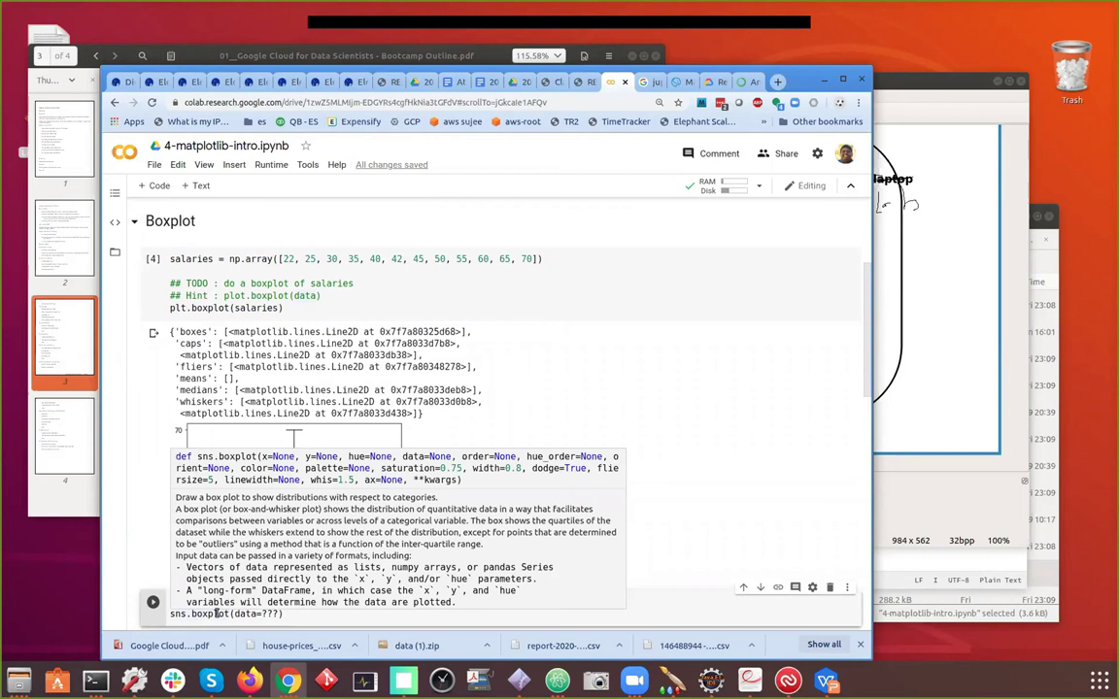
click(301, 613)
key(BackSpace)
key(BackSpace)
key(BackSpace)
text(salaries)
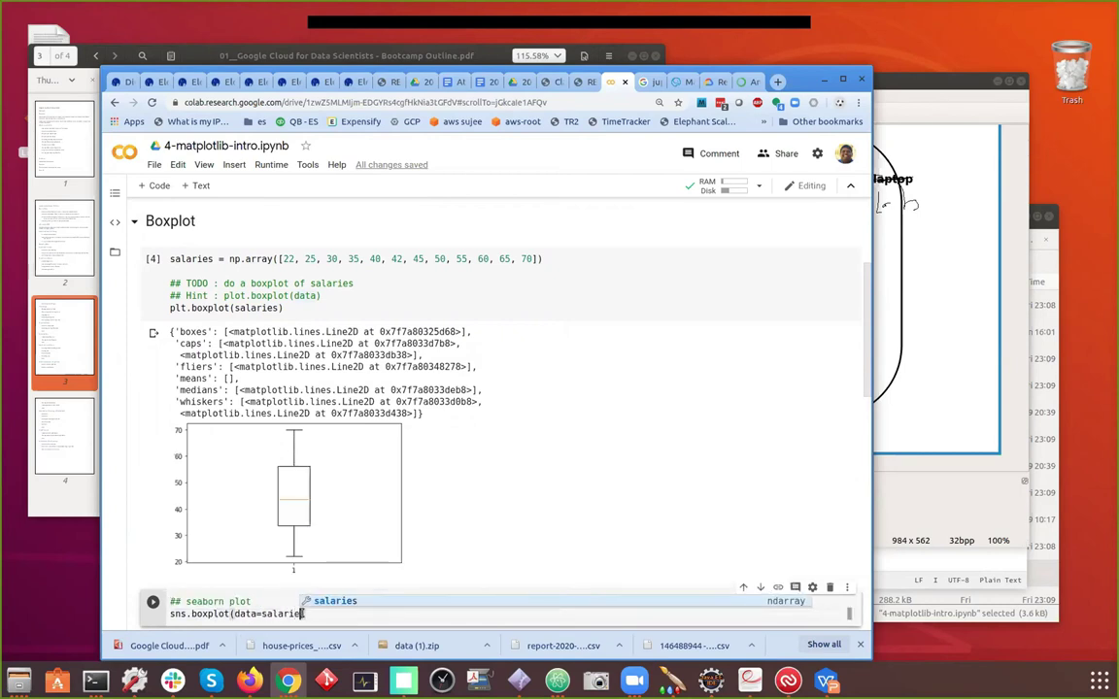
key(shift+Return)
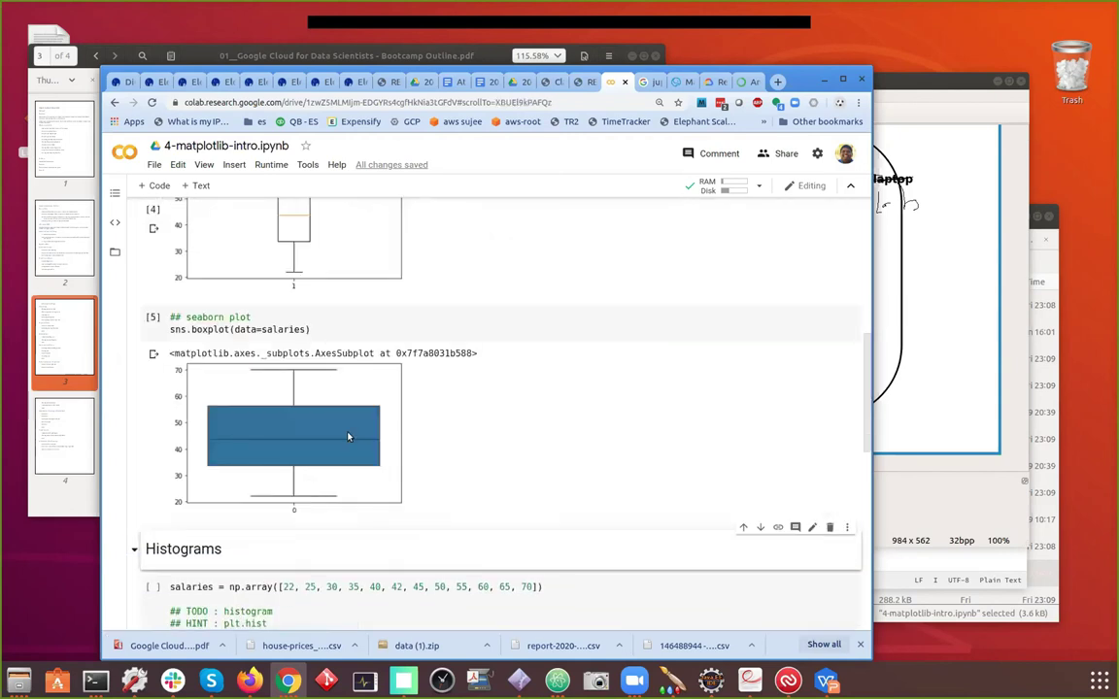
scroll(354, 327, up, 1)
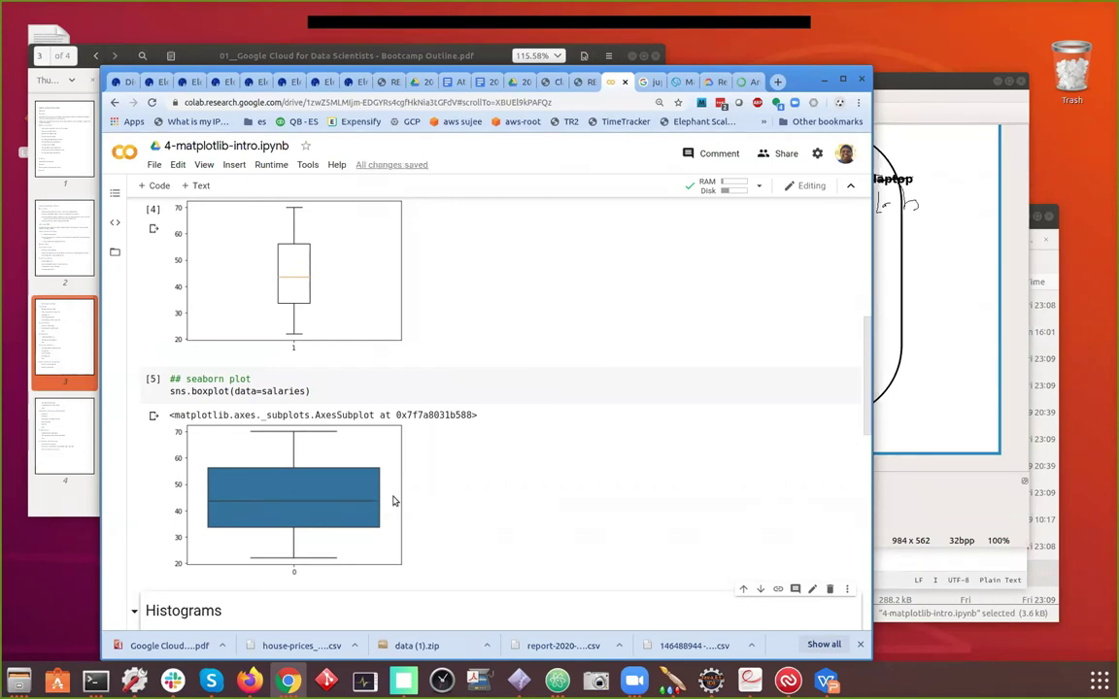
Clear the data argument of the seaborn boxplot, re-enter it as salaries and save the notebook
scroll(394, 502, down, 3)
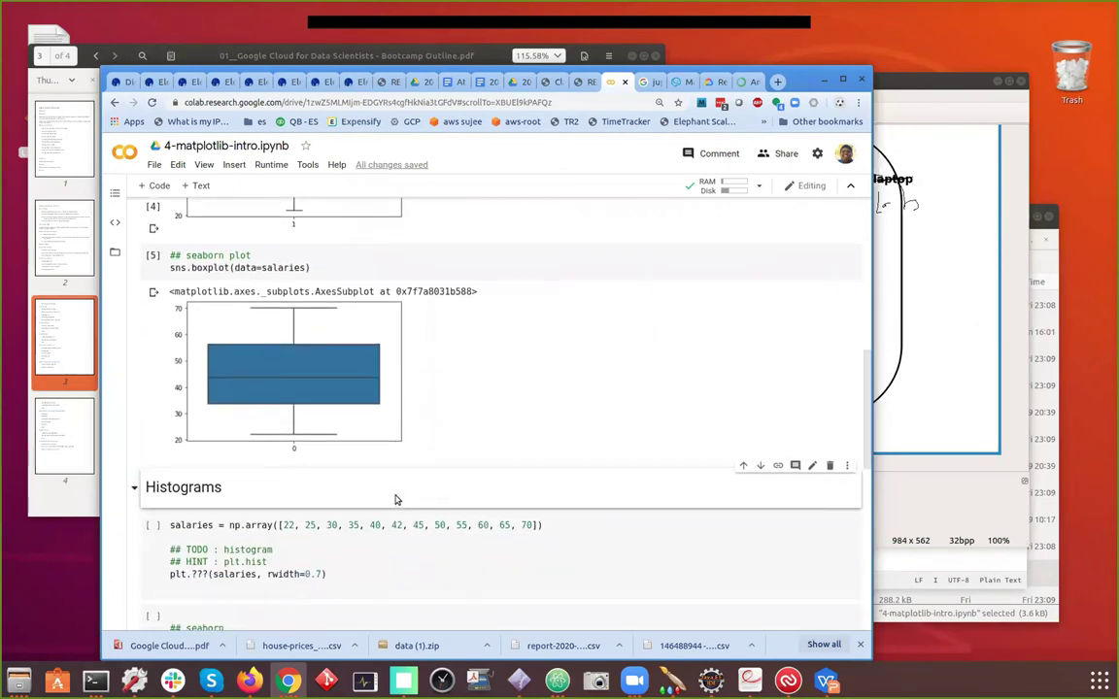
scroll(398, 494, up, 1)
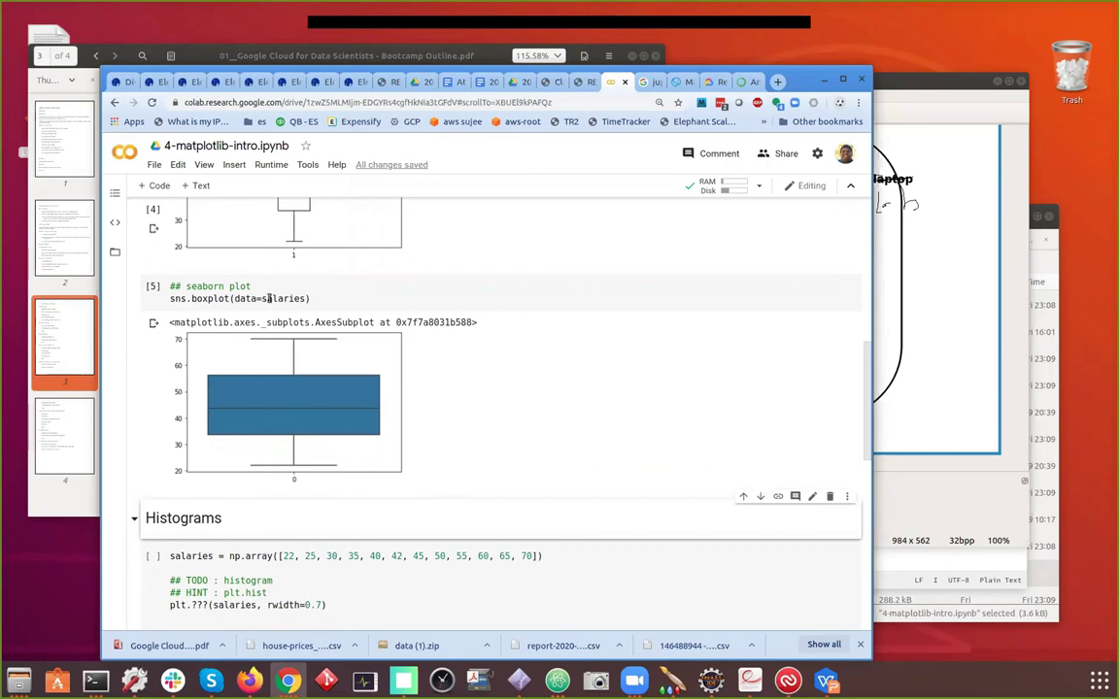
click(309, 298)
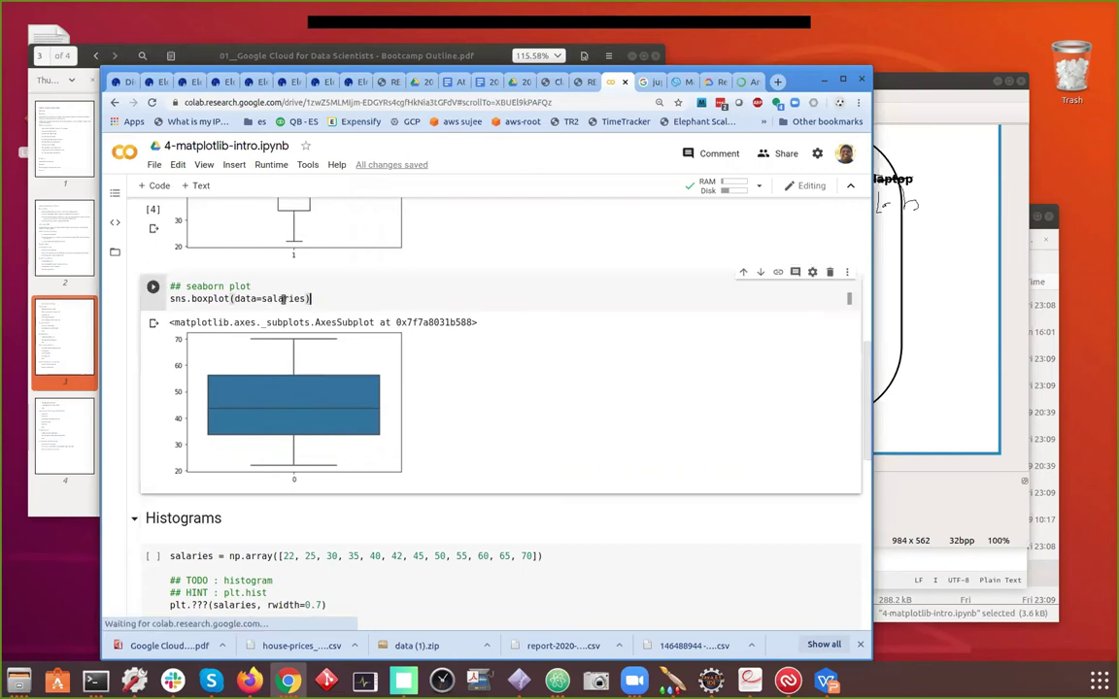
double_click(300, 298)
key(BackSpace)
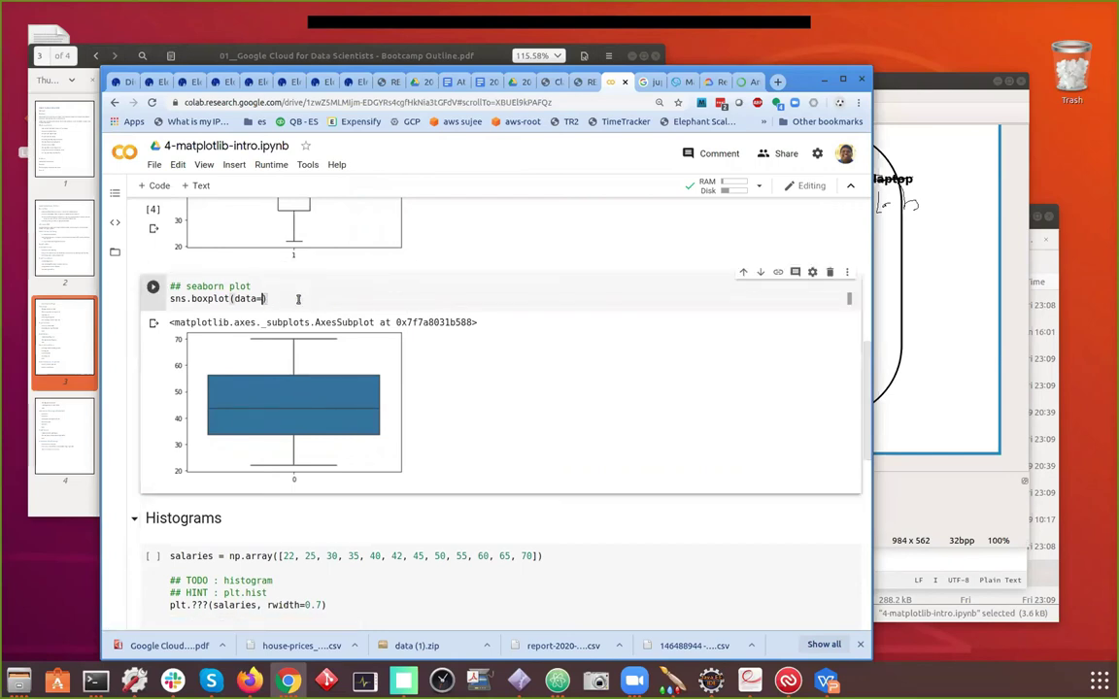
text(???)
key(BackSpace)
key(BackSpace)
key(BackSpace)
text(sal)
key(Return)
key(ctrl+s)
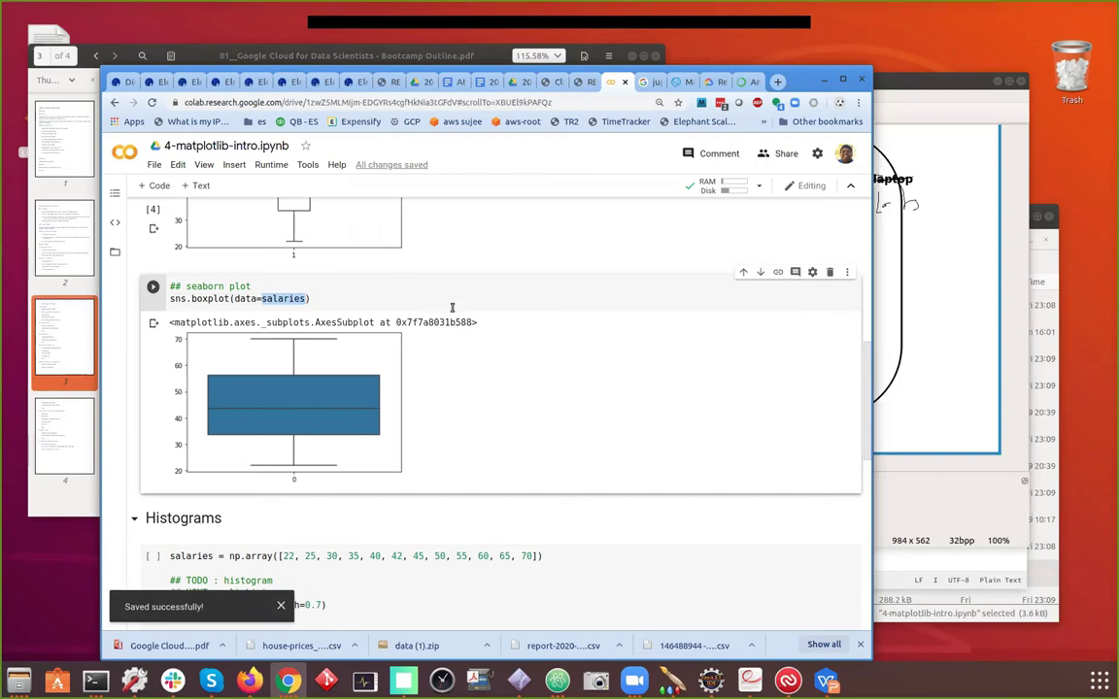
scroll(466, 303, up, 4)
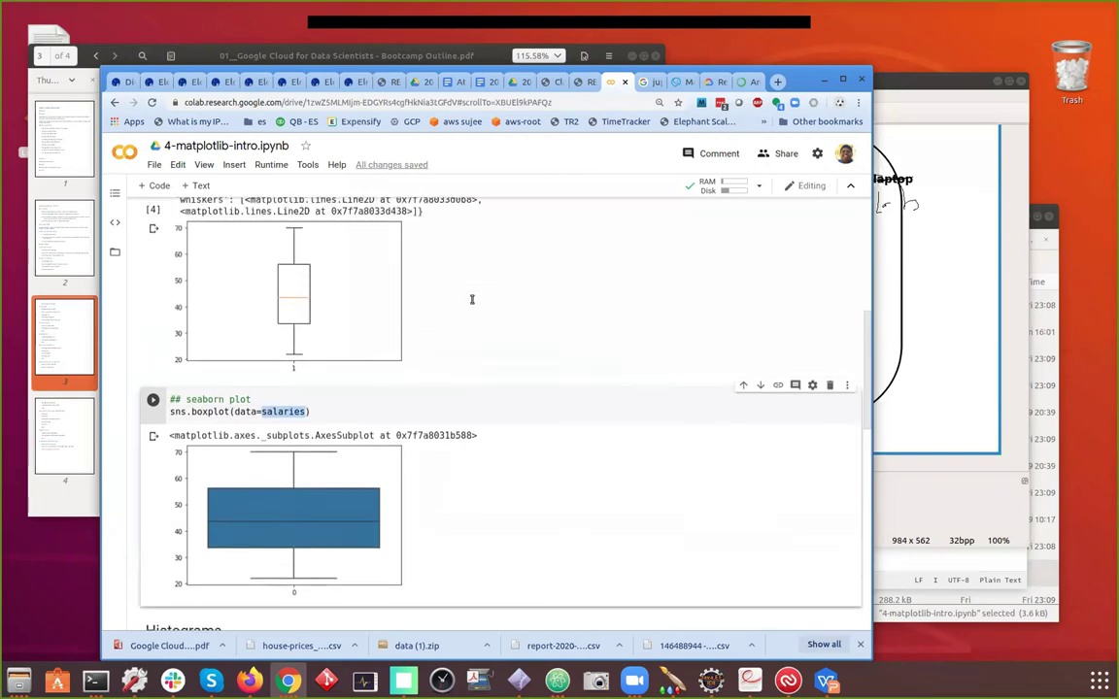
scroll(472, 300, up, 2)
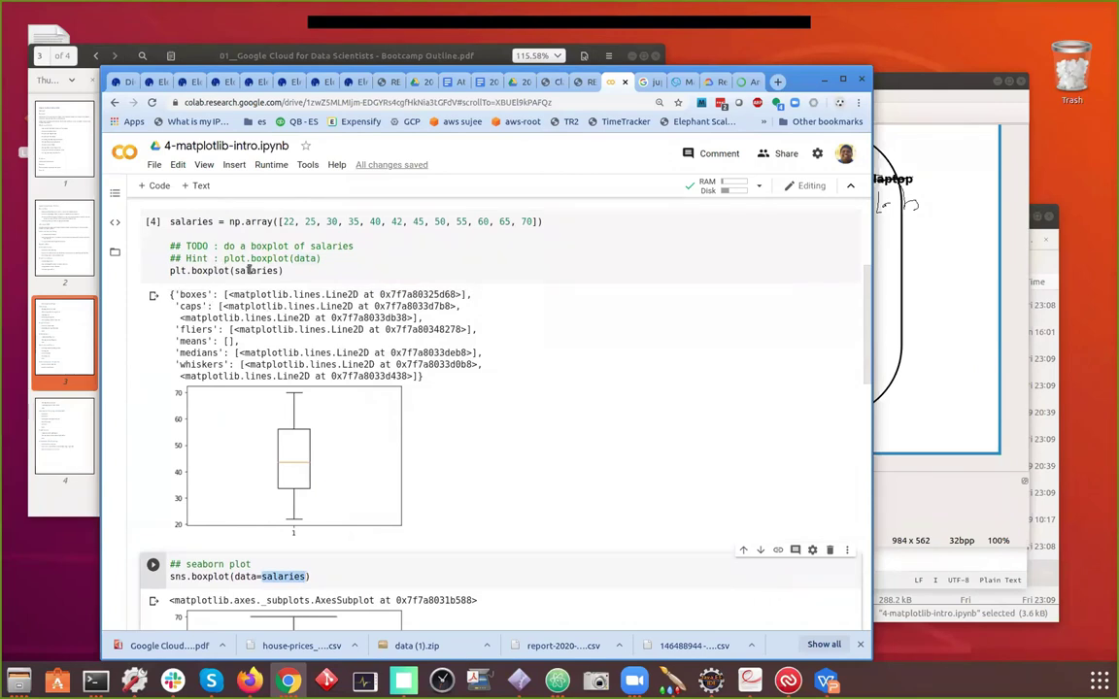
click(178, 222)
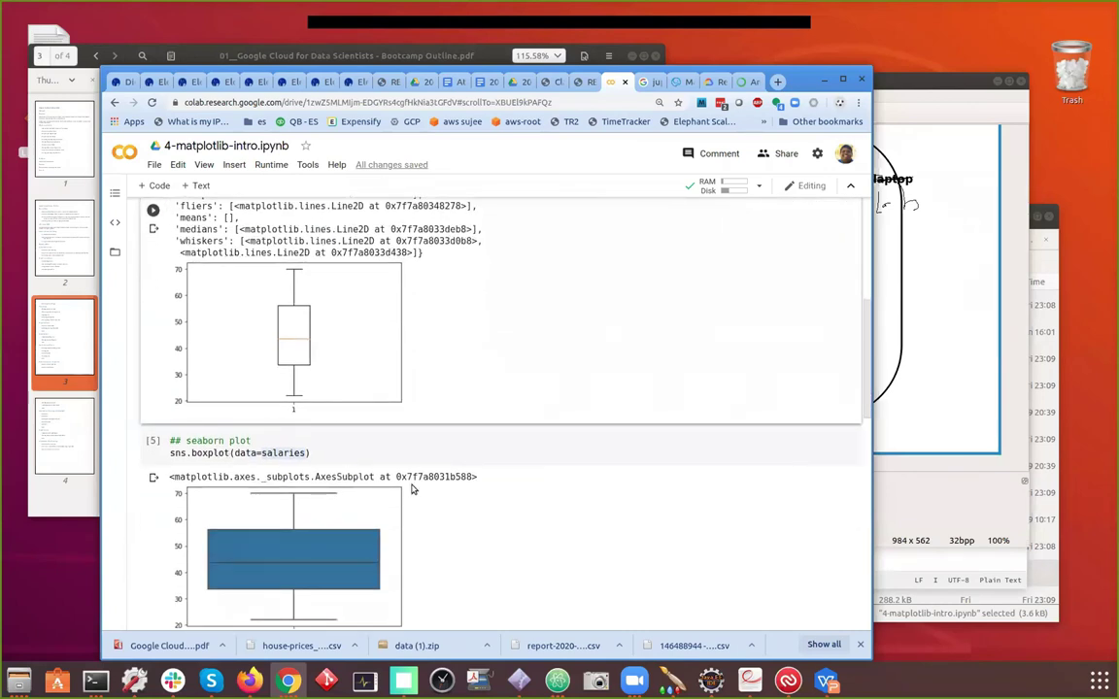
Complete the first histogram cell as plt.hist(salaries, rwidth=0.7), then save the notebook and run the cell
scroll(412, 489, down, 5)
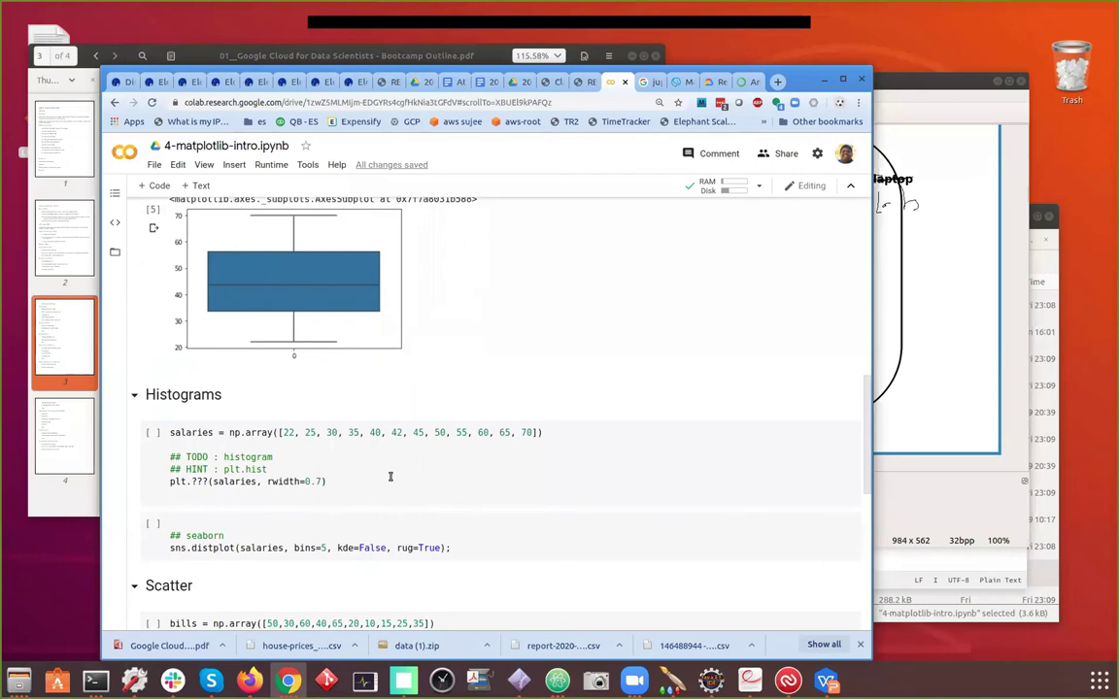
drag(275, 433, 544, 434)
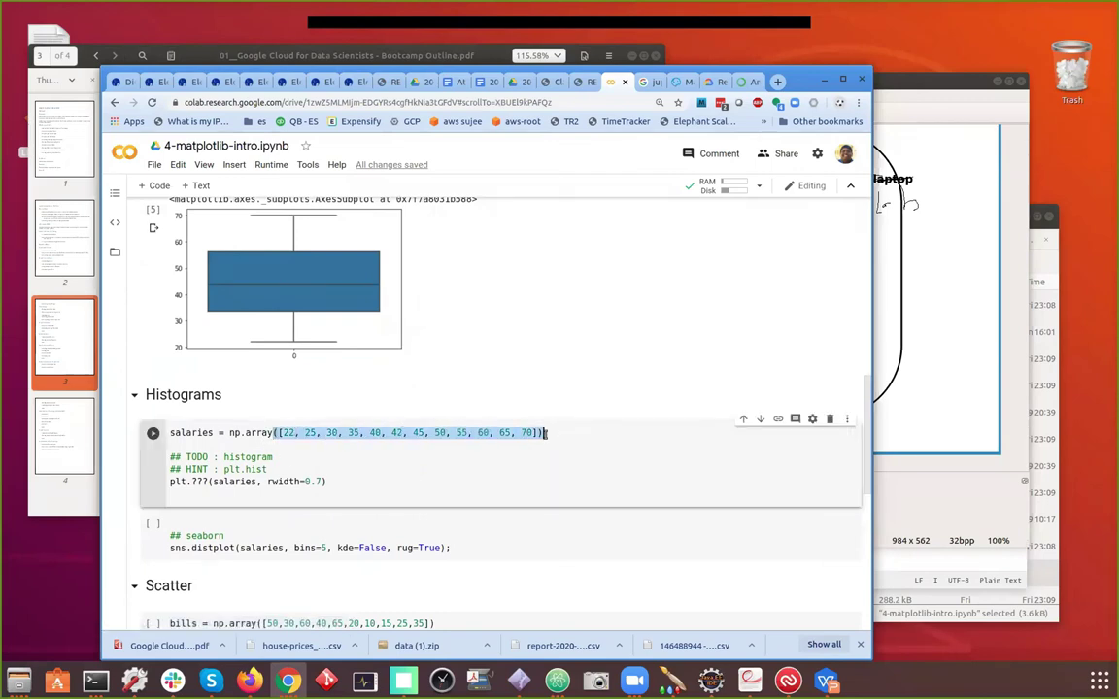
click(209, 466)
click(207, 481)
key(BackSpace)
key(BackSpace)
key(BackSpace)
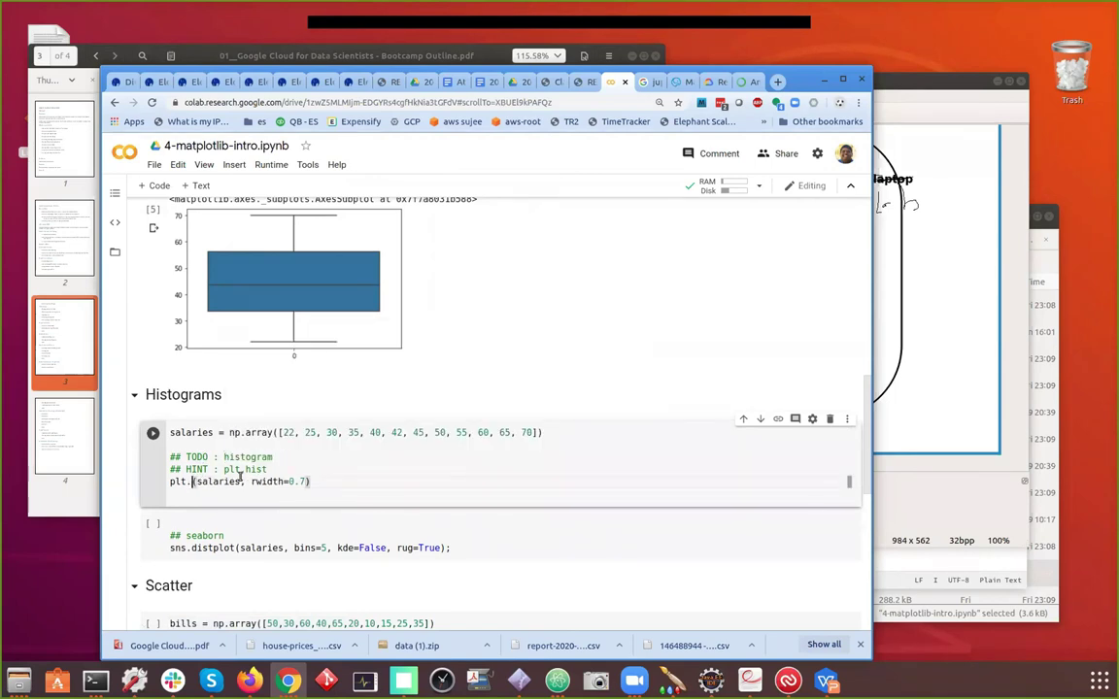
text(hist)
key(ctrl+s)
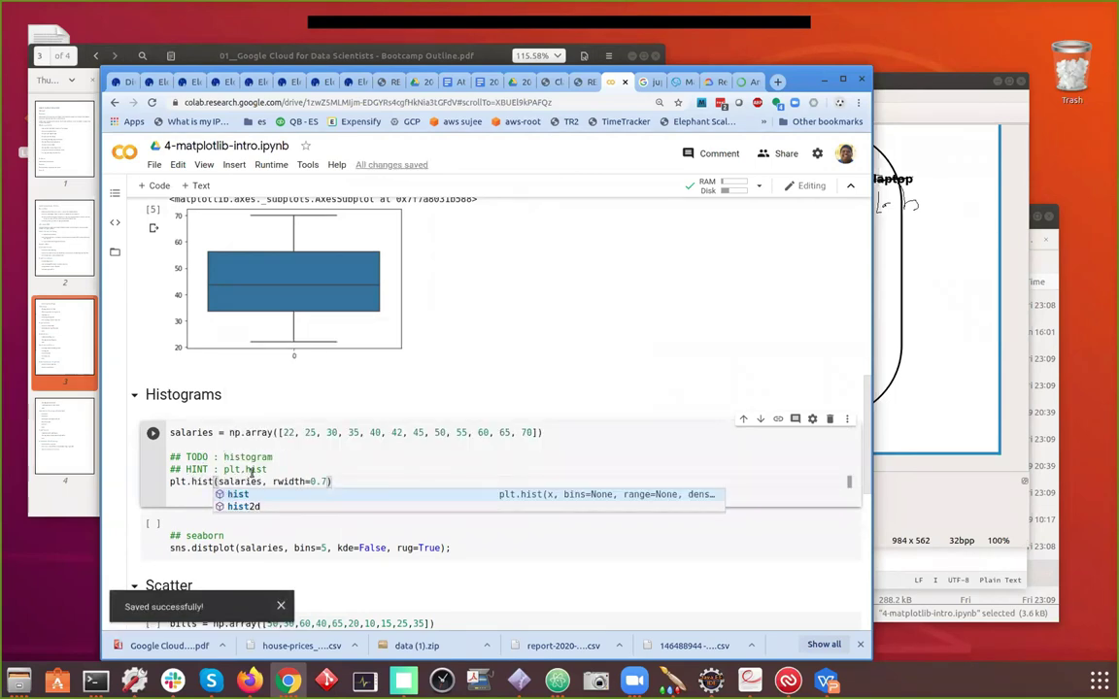
key(ctrl+Return)
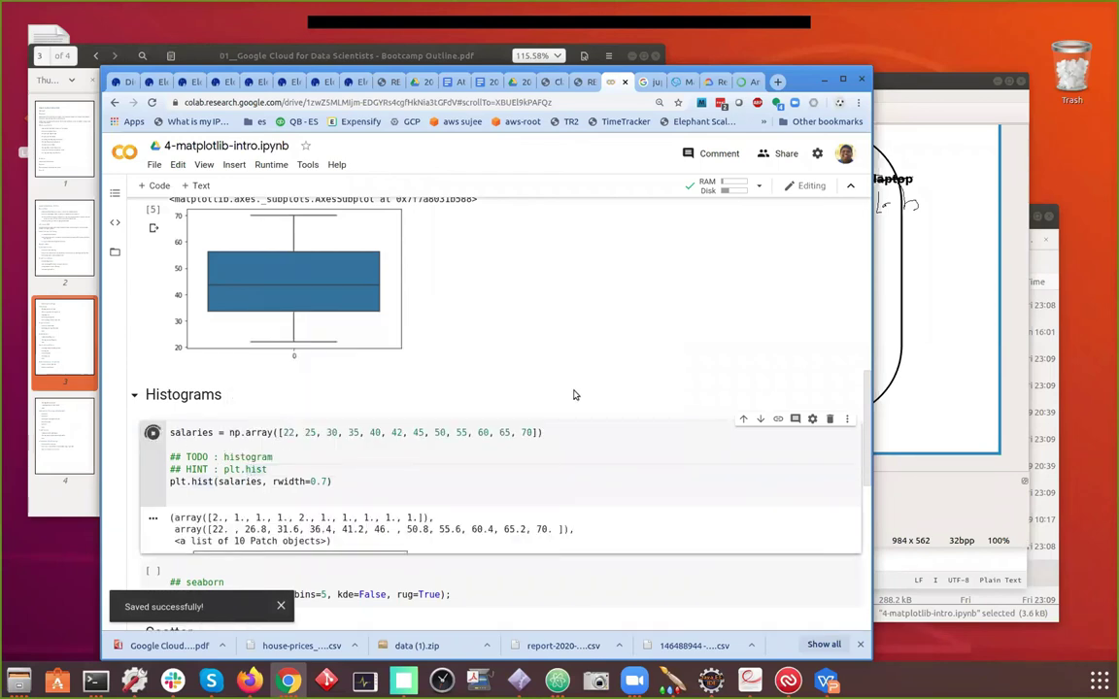
Run the seaborn distplot cell to draw the salaries histogram
scroll(573, 395, down, 3)
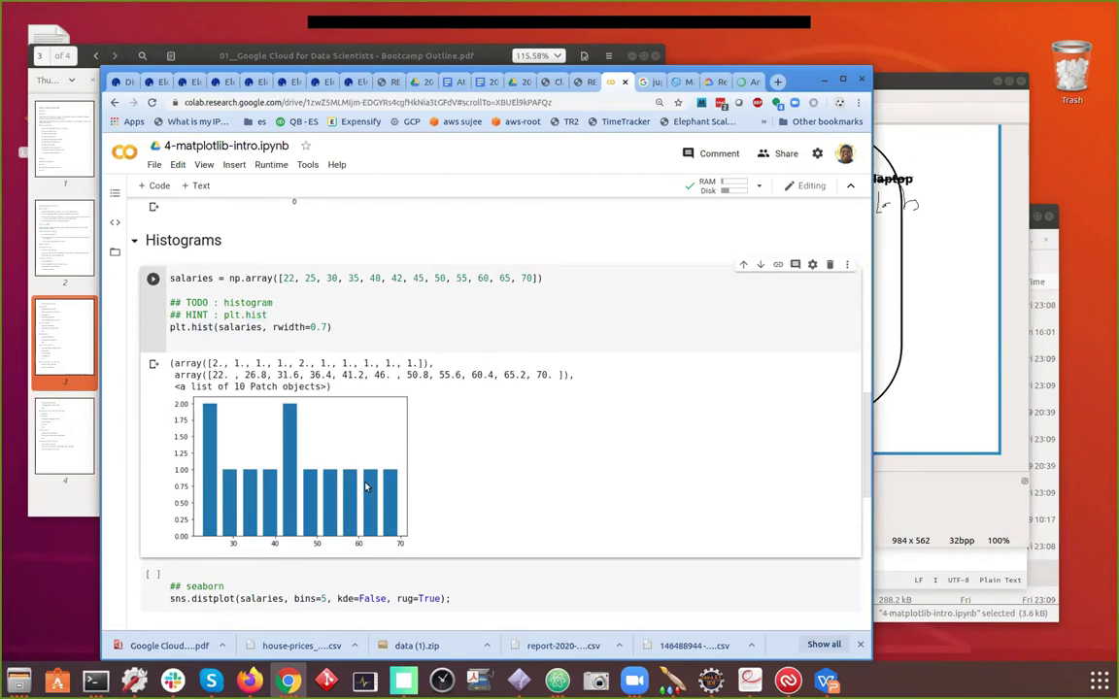
scroll(375, 467, down, 1)
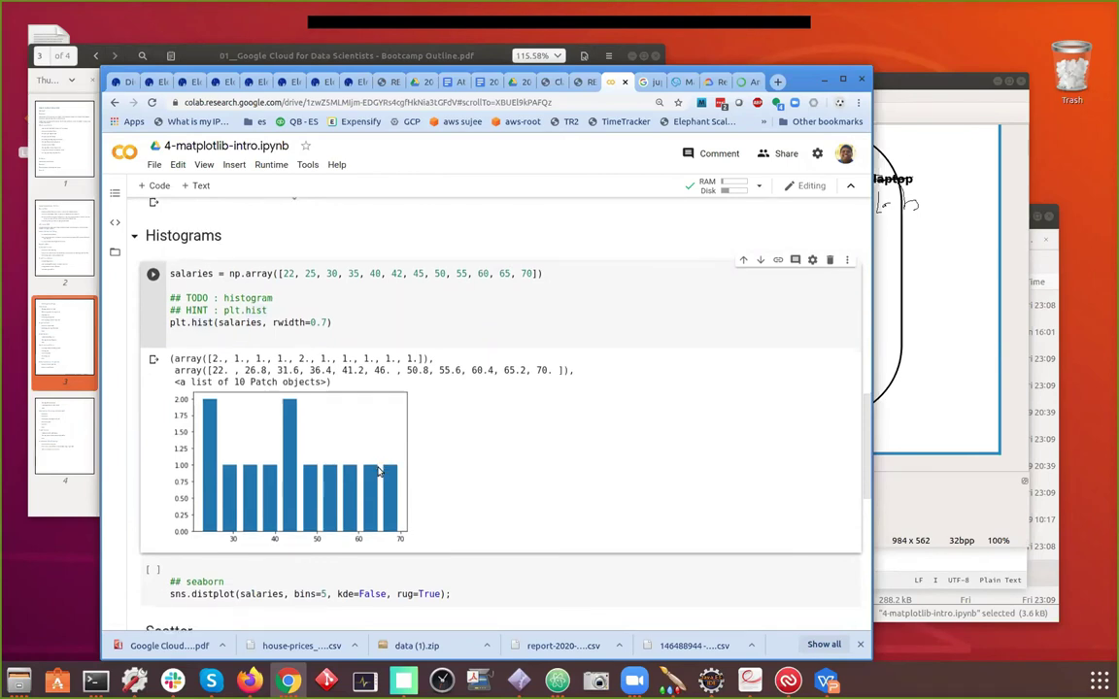
click(316, 544)
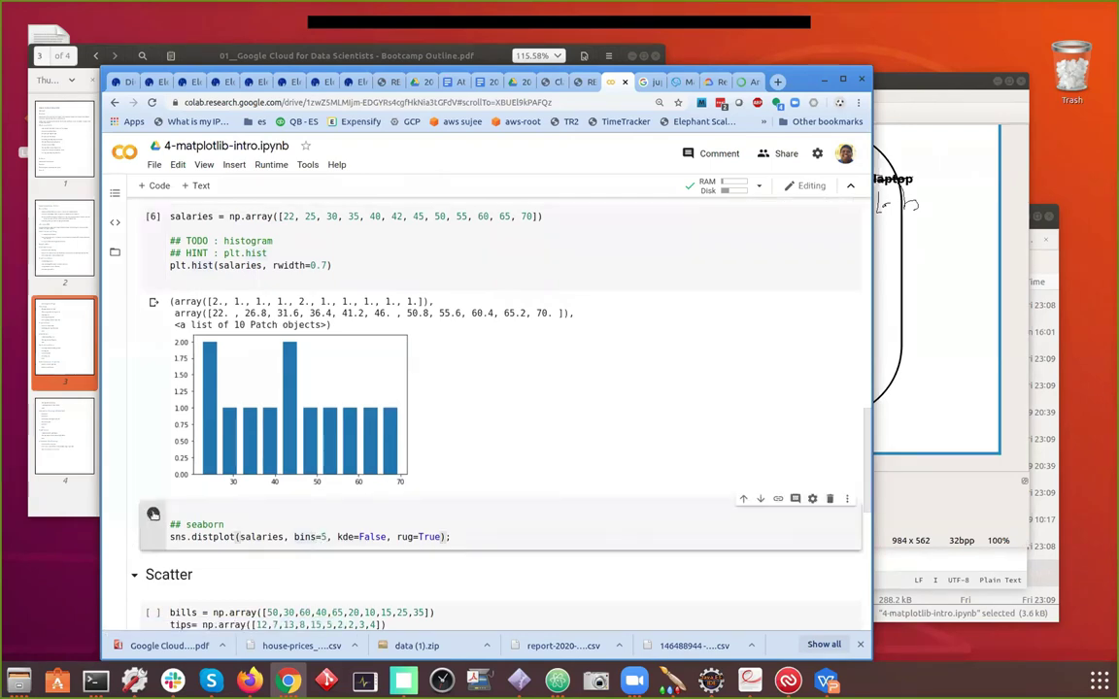
key(ctrl+Return)
scroll(330, 515, down, 2)
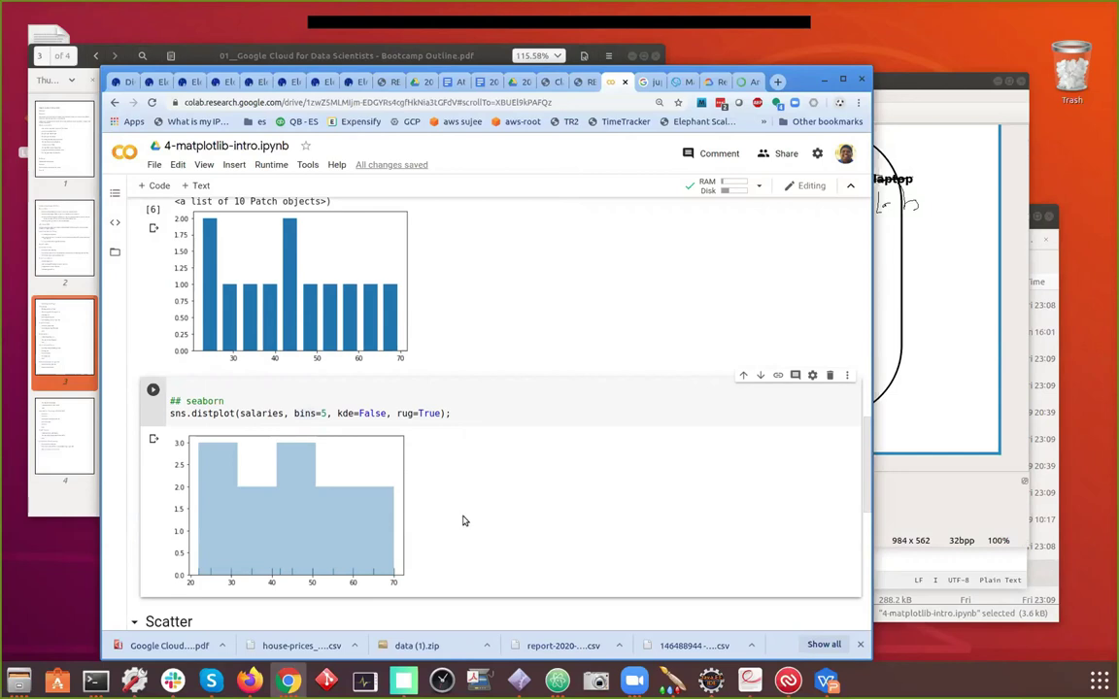
scroll(507, 515, up, 1)
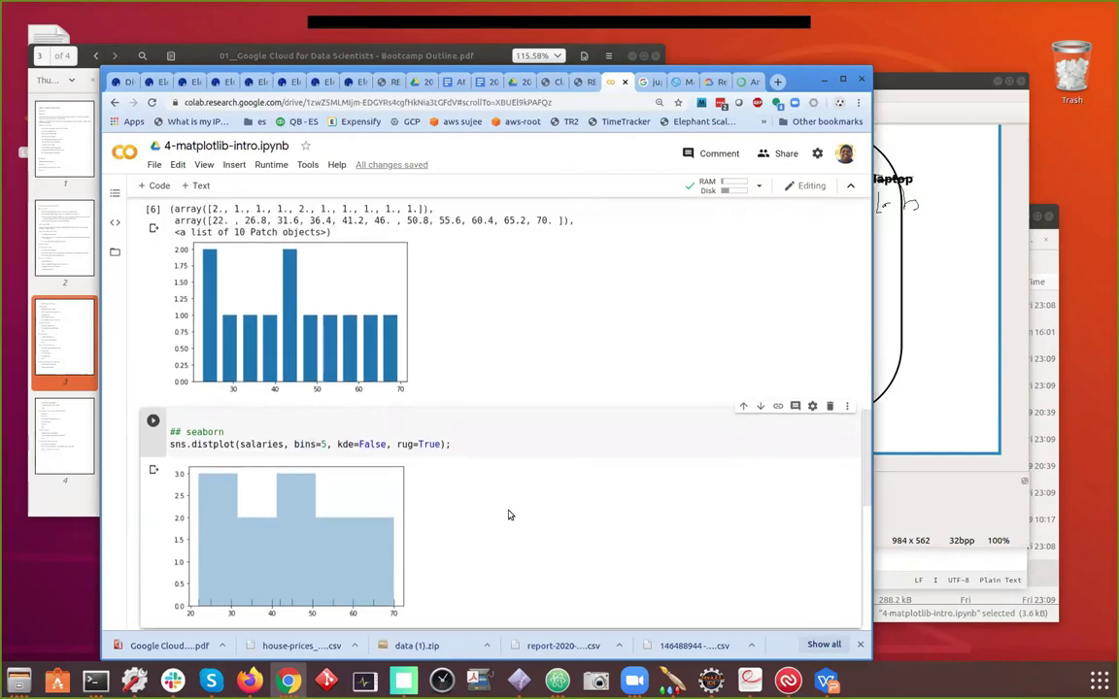
scroll(507, 515, down, 5)
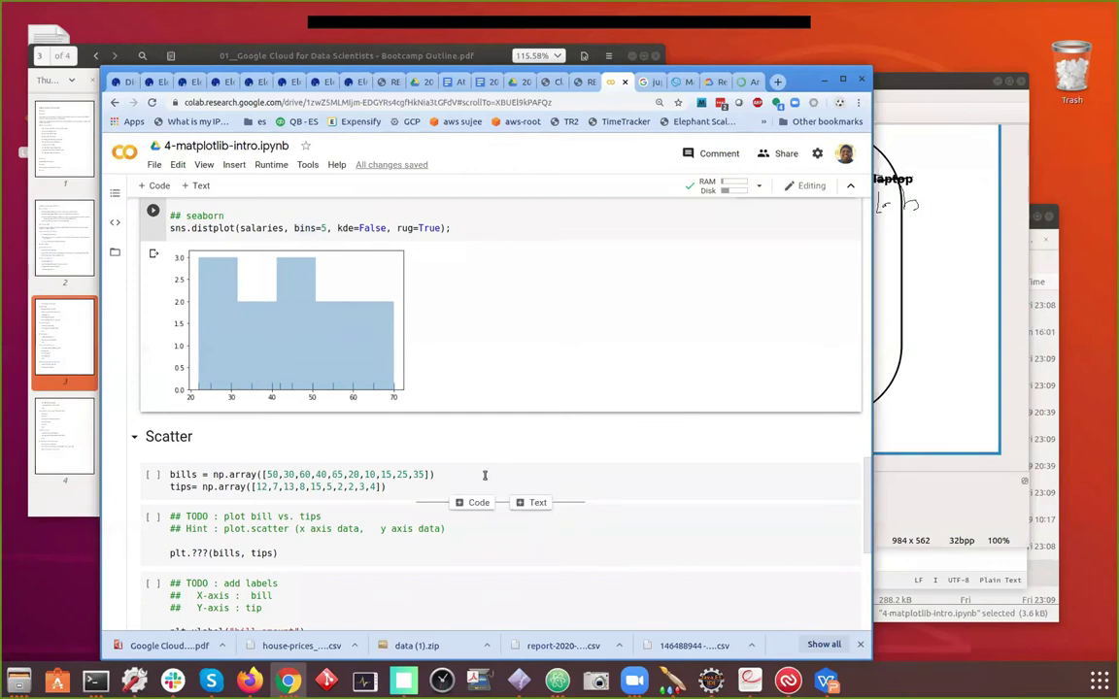
Insert a new code cell directly below the Scatter heading and enter np. in it
click(245, 441)
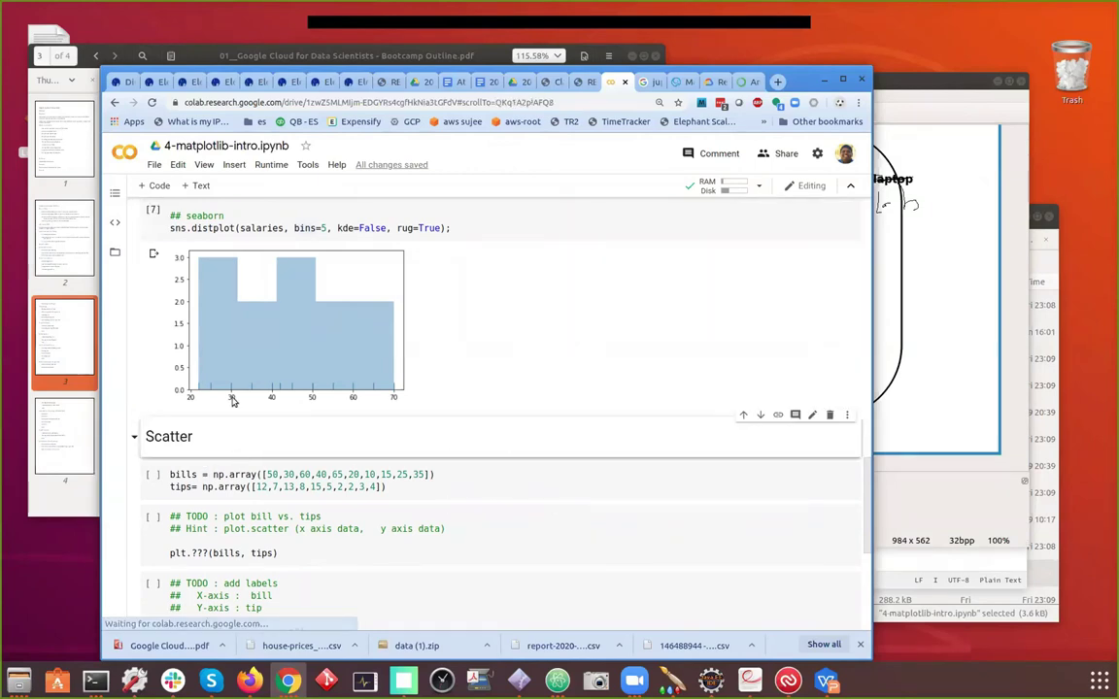
click(152, 184)
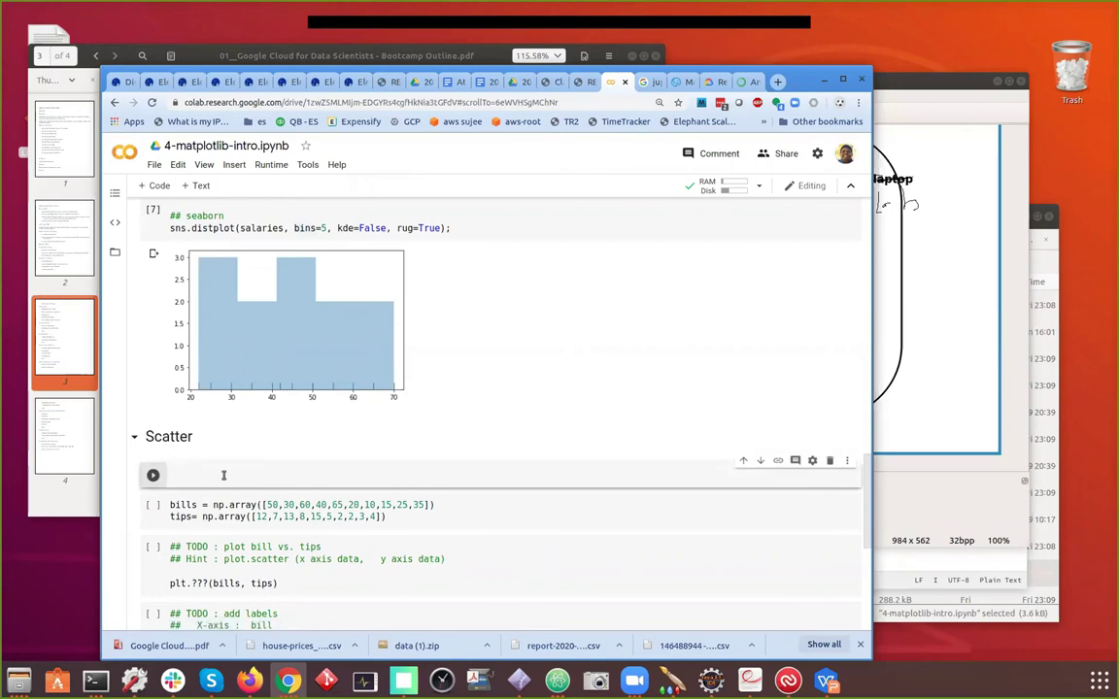
text(np)
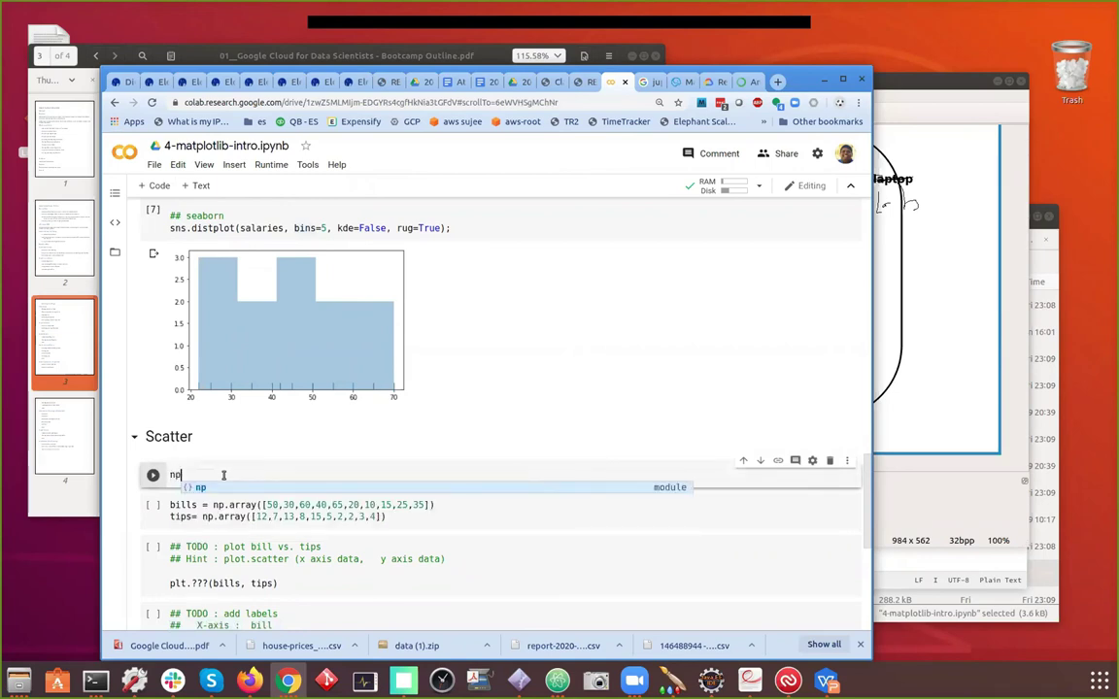
text(.)
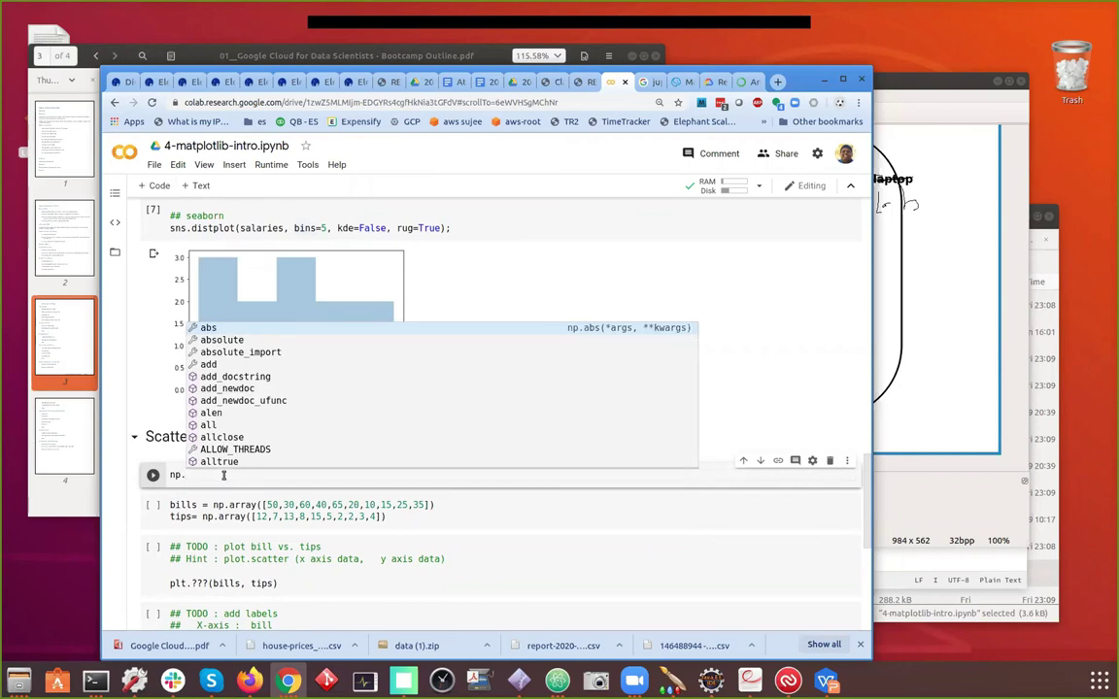
Browse the completion suggestions for np. to examine the available NumPy functions, then clear the text from the cell
scroll(290, 424, down, 6)
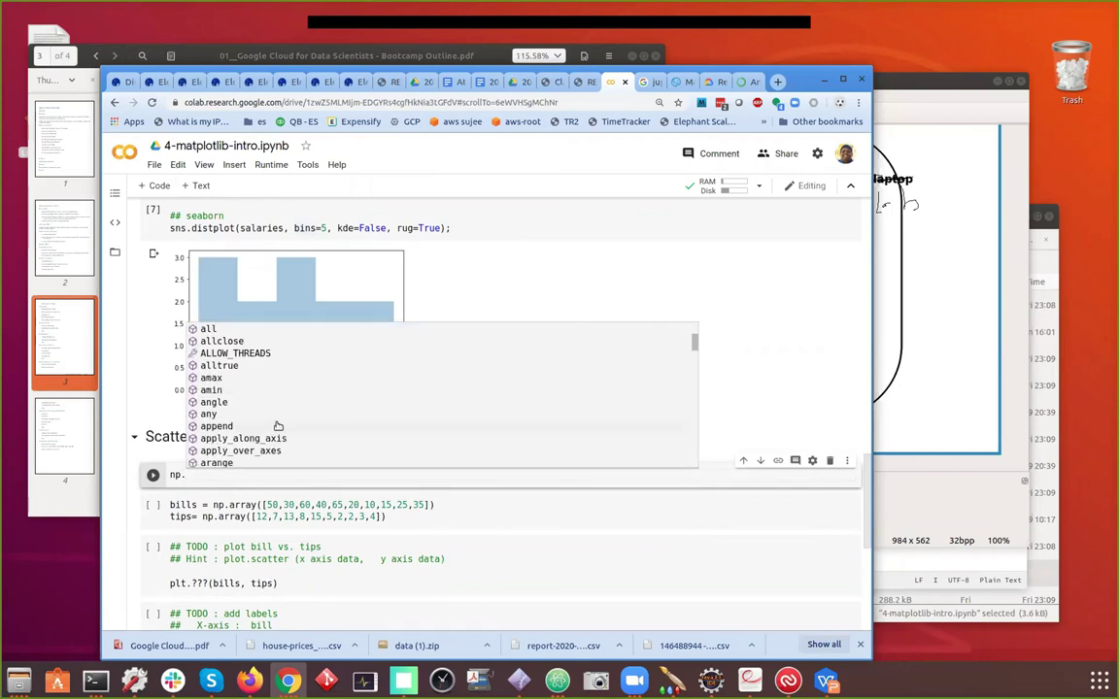
scroll(289, 424, down, 6)
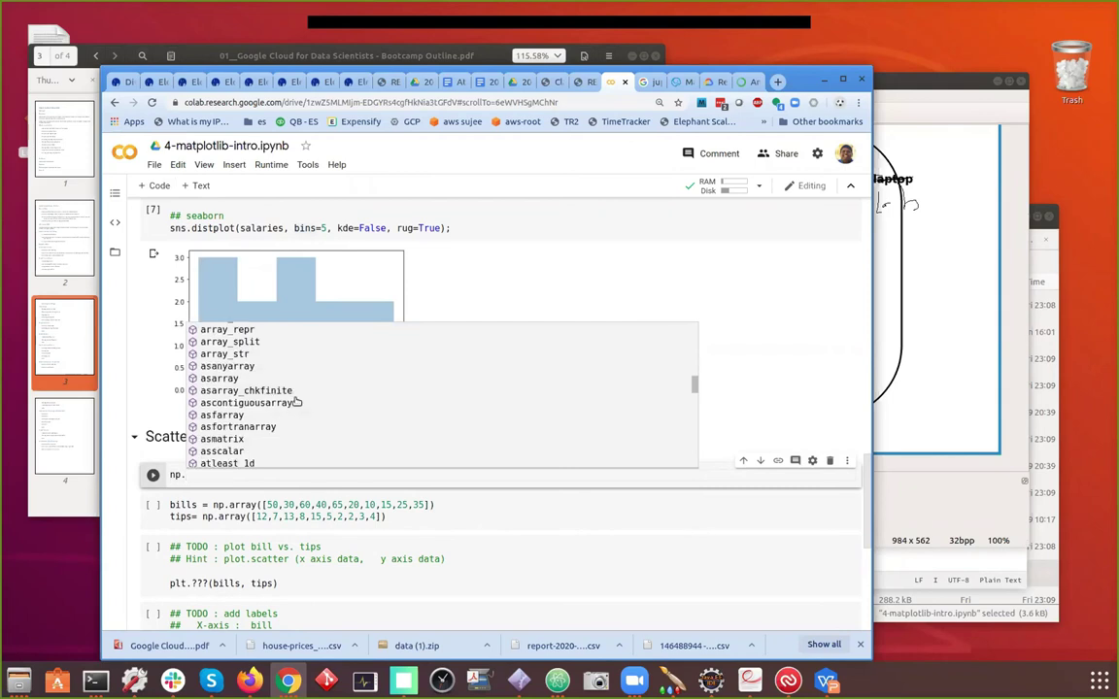
scroll(306, 402, down, 3)
scroll(302, 402, down, 9)
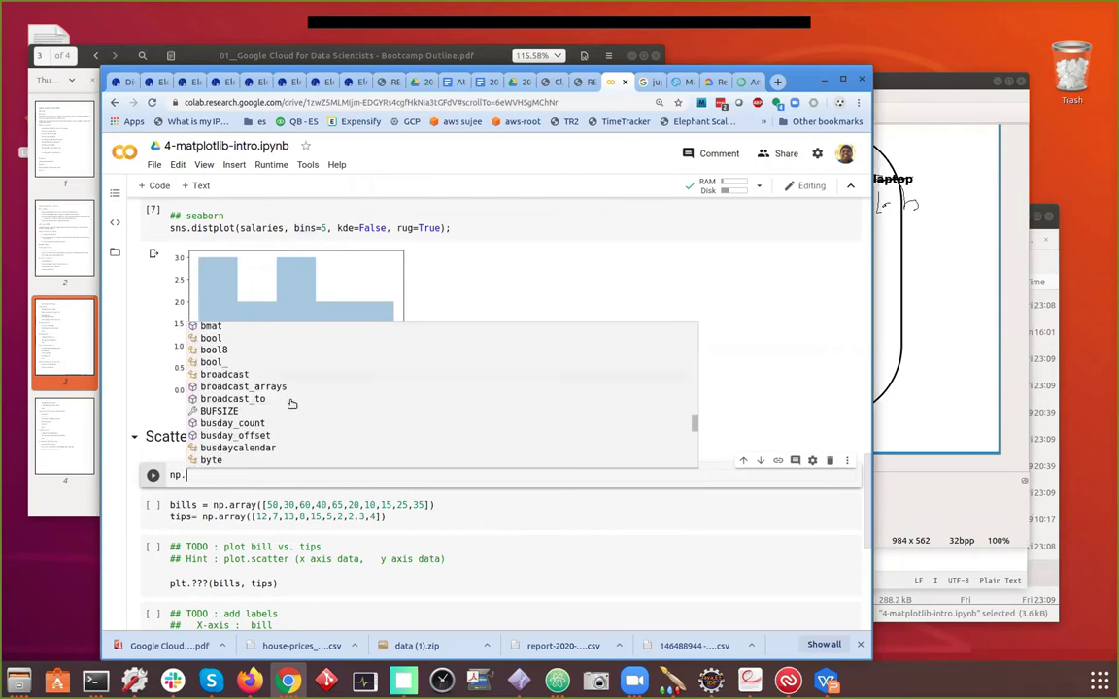
scroll(289, 403, down, 3)
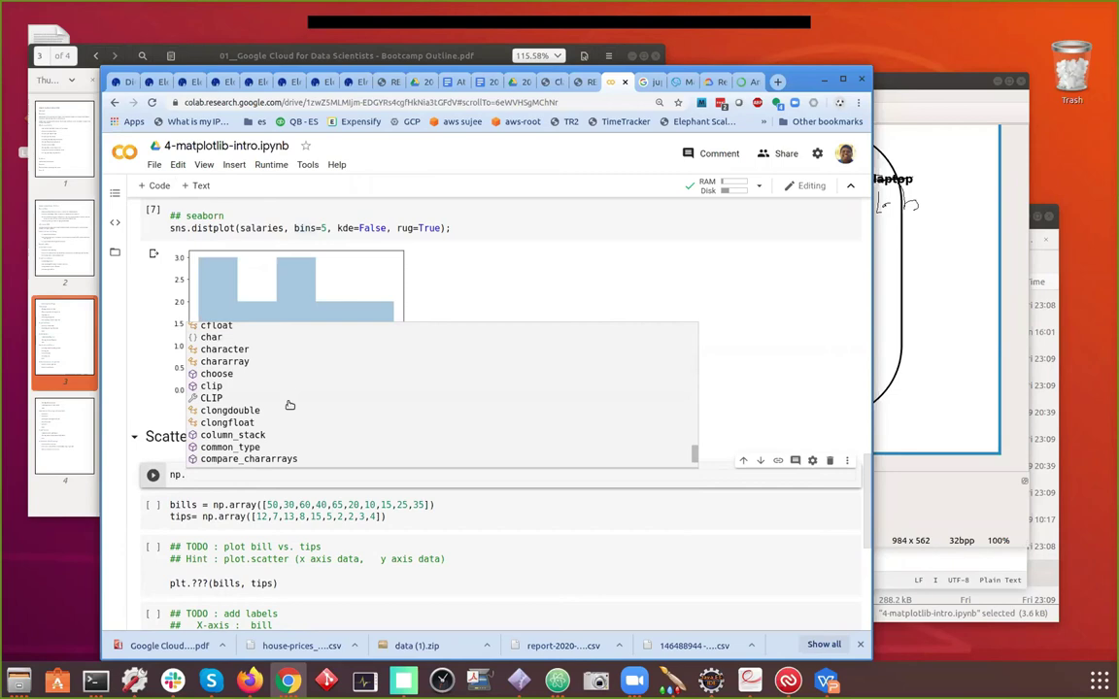
scroll(289, 406, down, 2)
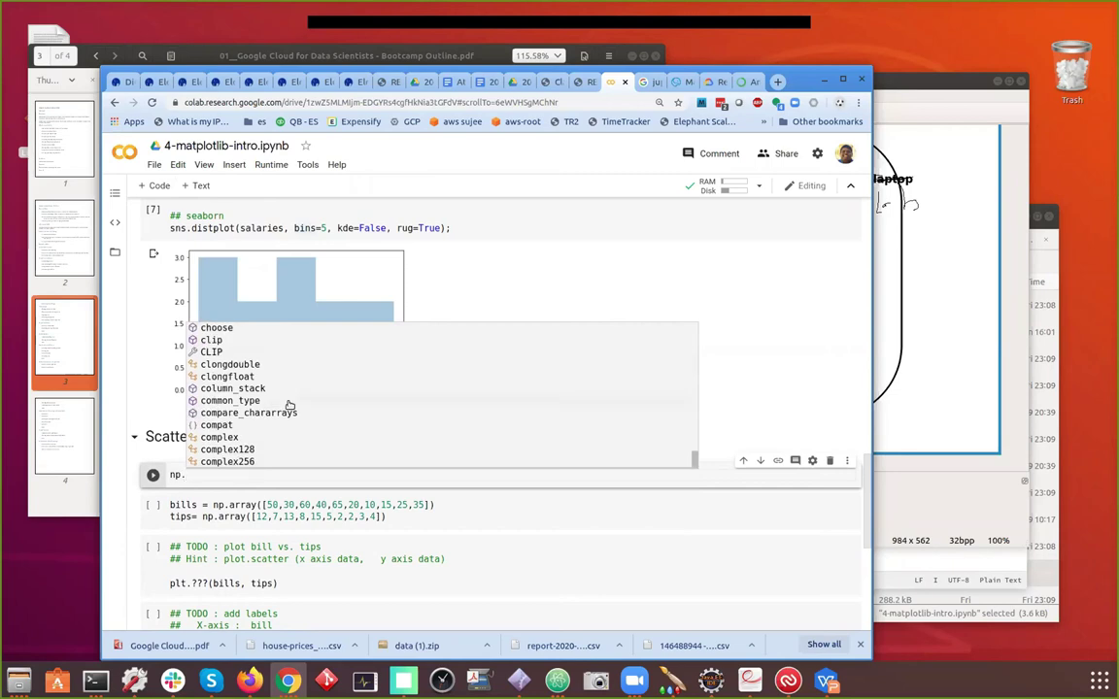
scroll(289, 404, up, 20)
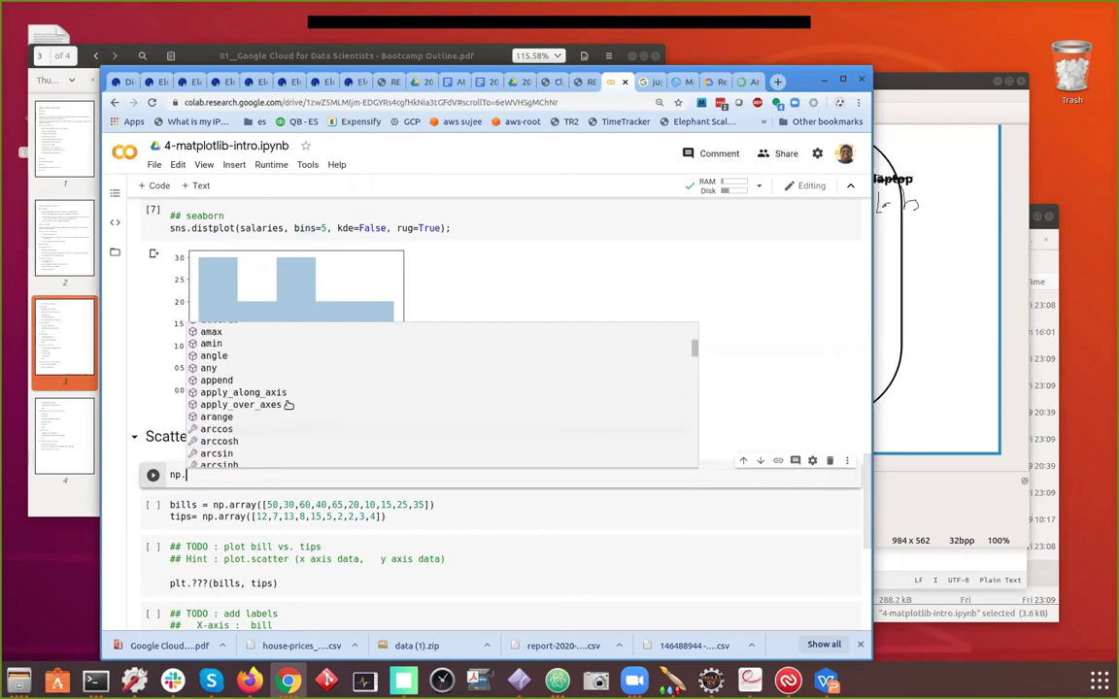
scroll(289, 405, up, 4)
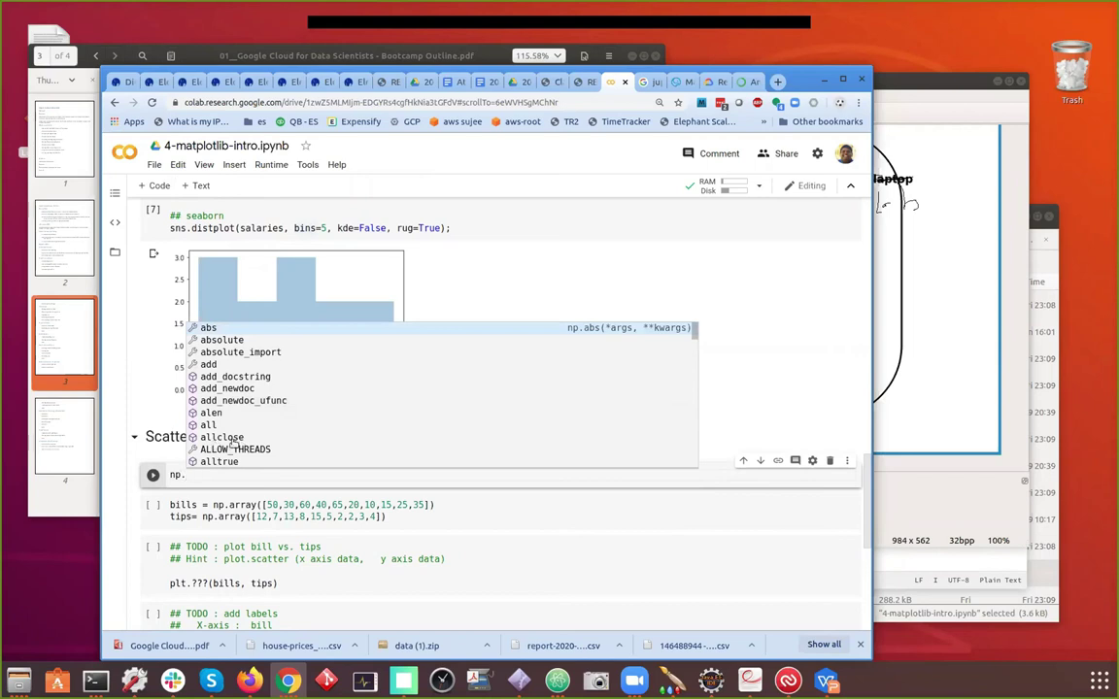
scroll(220, 399, down, 4)
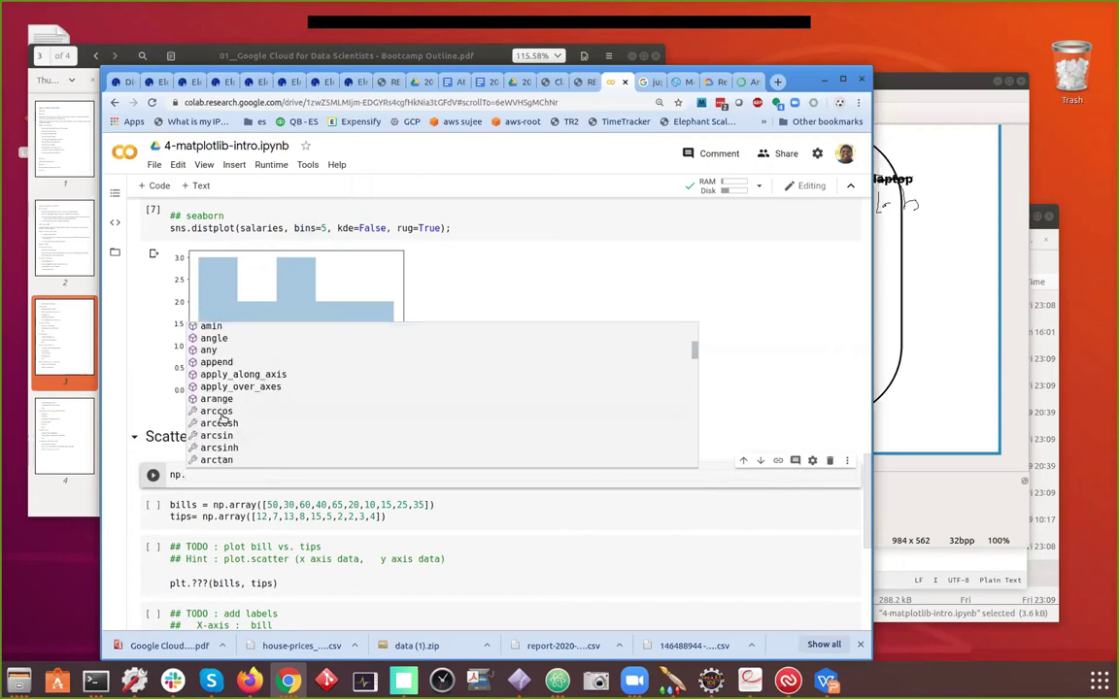
scroll(267, 438, down, 5)
scroll(267, 438, down, 10)
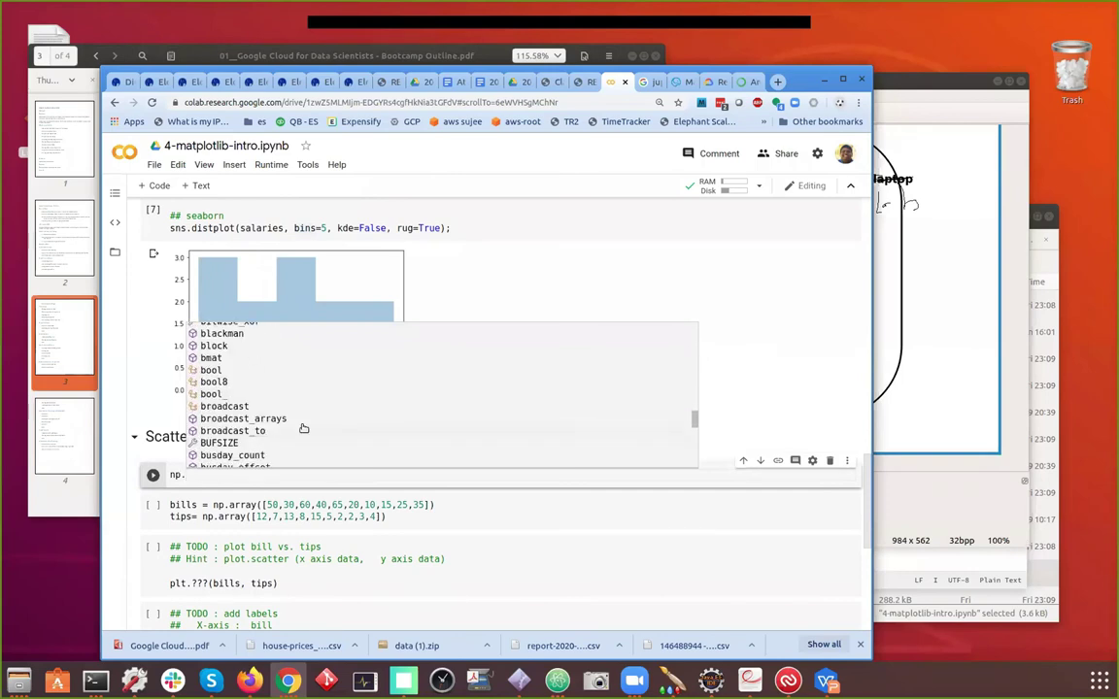
scroll(304, 428, down, 2)
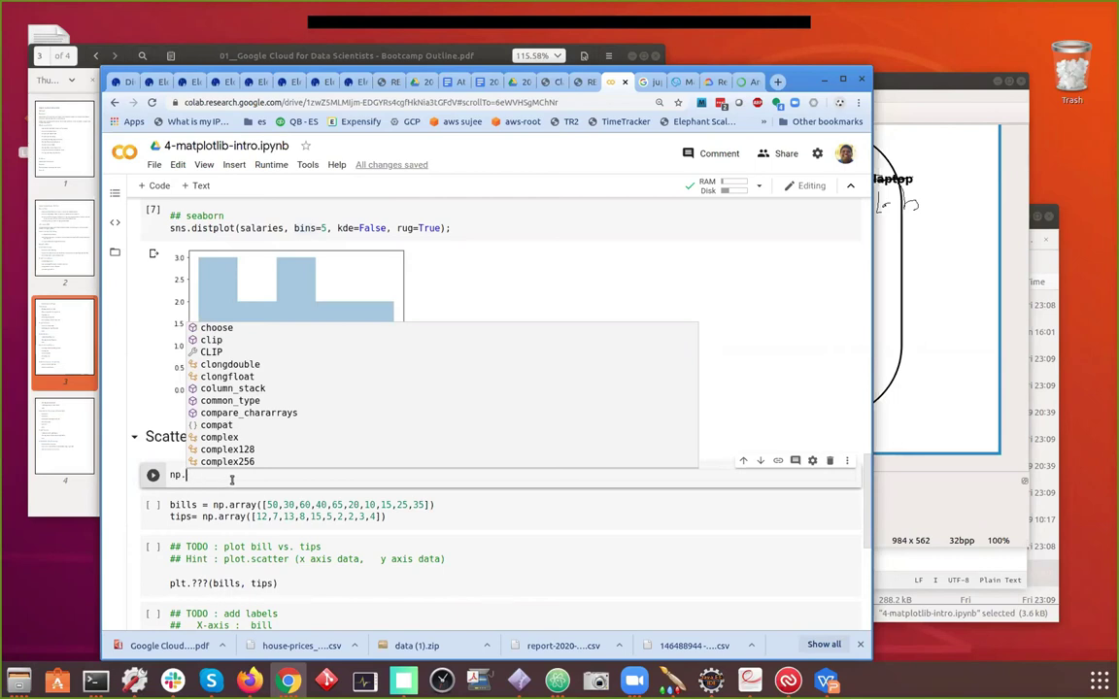
key(BackSpace)
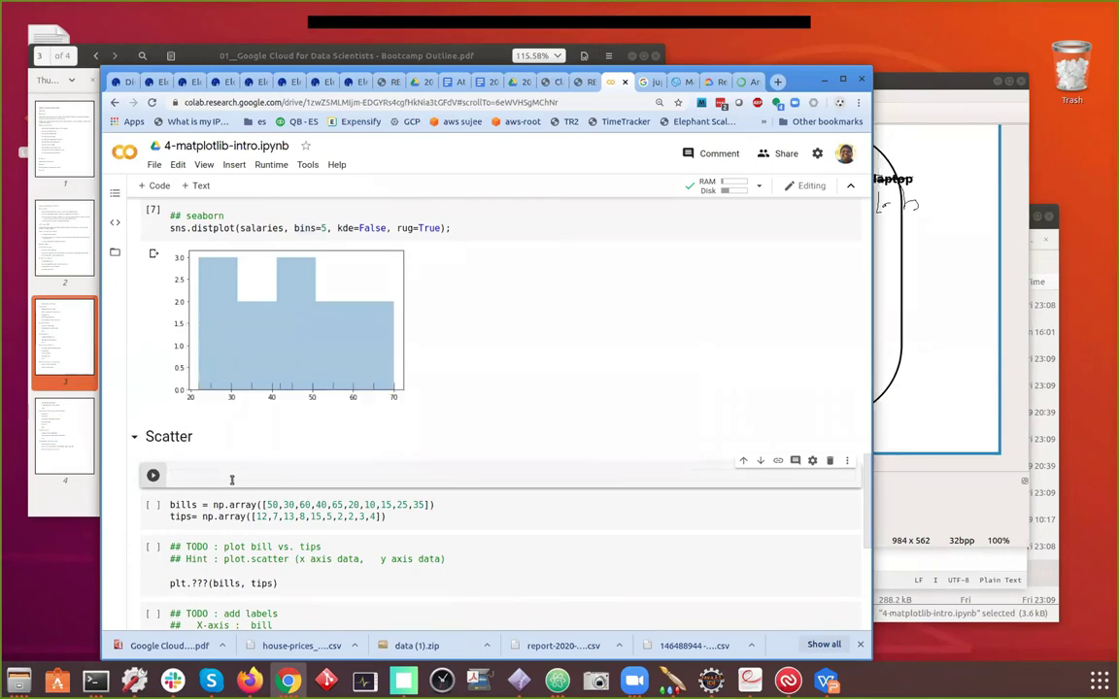
Run the Scatter section's cell that defines the bills and tips arrays
click(223, 505)
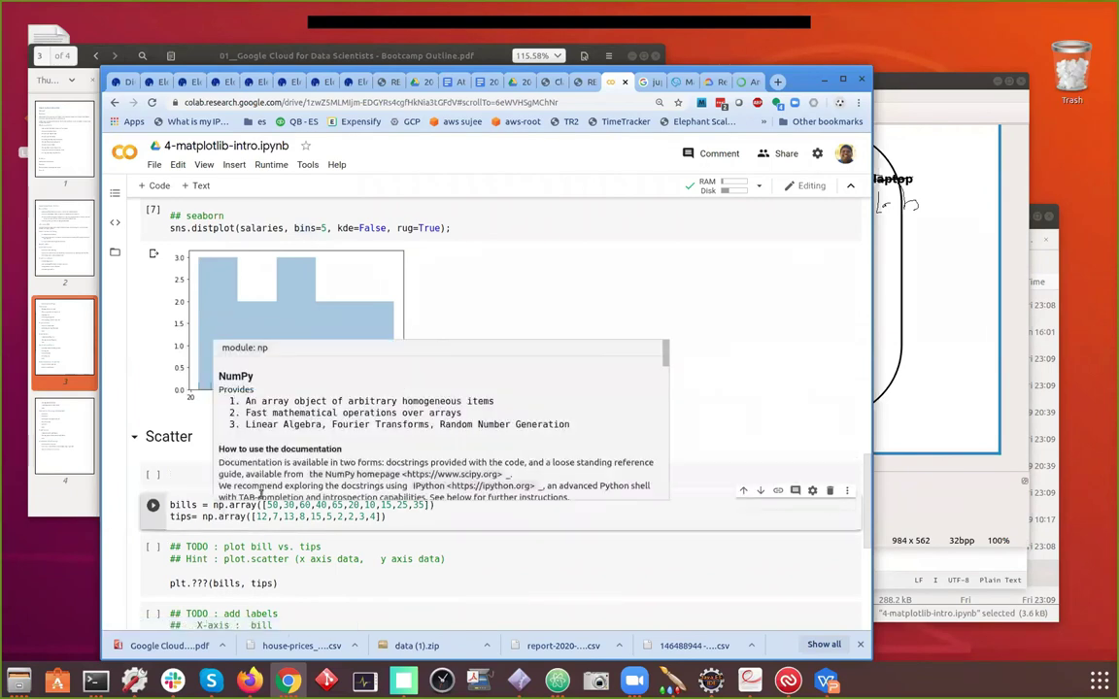
scroll(502, 473, down, 3)
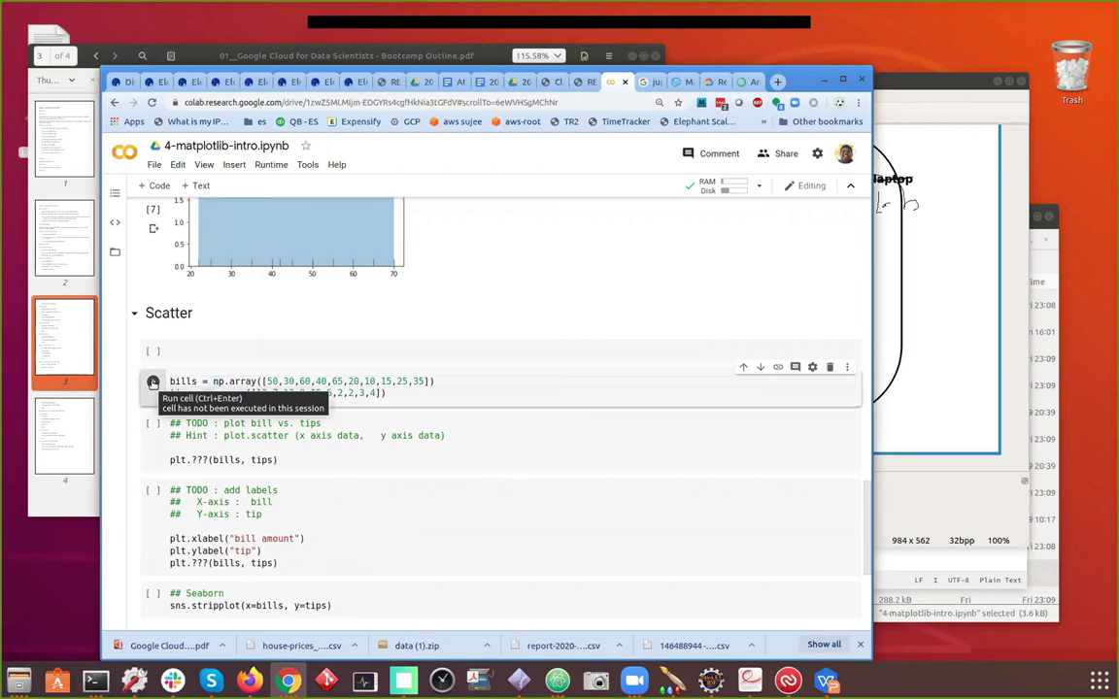
key(Right)
key(Right)
key(Right)
key(Right)
key(Right)
key(Right)
key(Right)
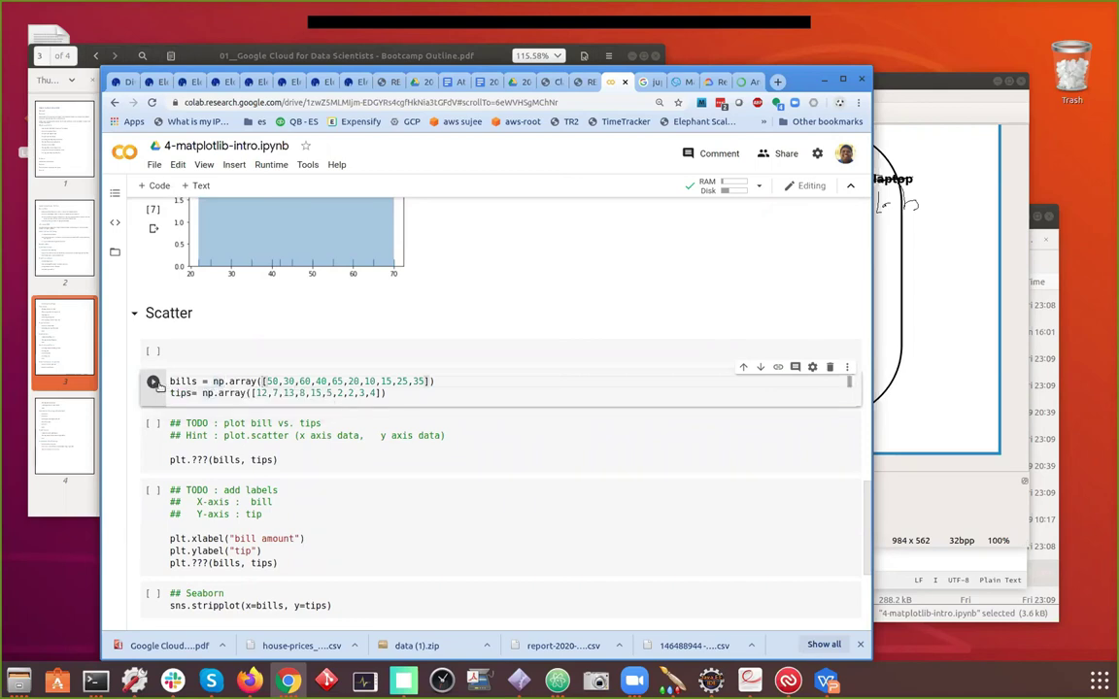
click(174, 393)
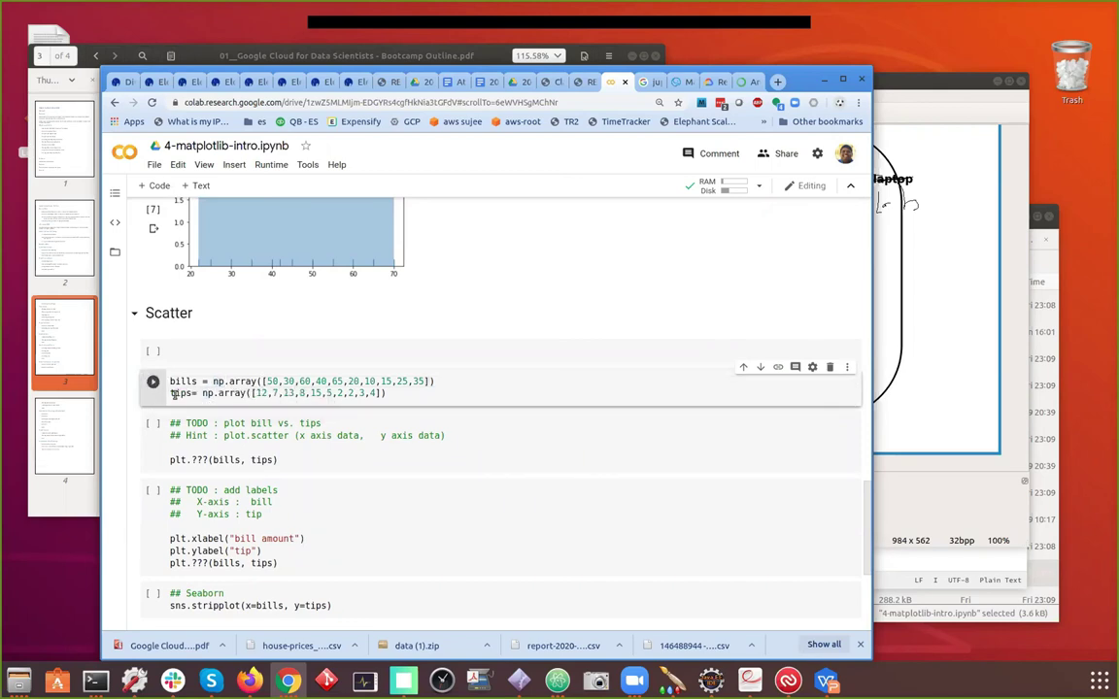
key(shift+Return)
Complete the bill vs. tips plot call as plt.scatter(bills, tips) and run the cell
double_click(200, 460)
text(scatter)
click(215, 435)
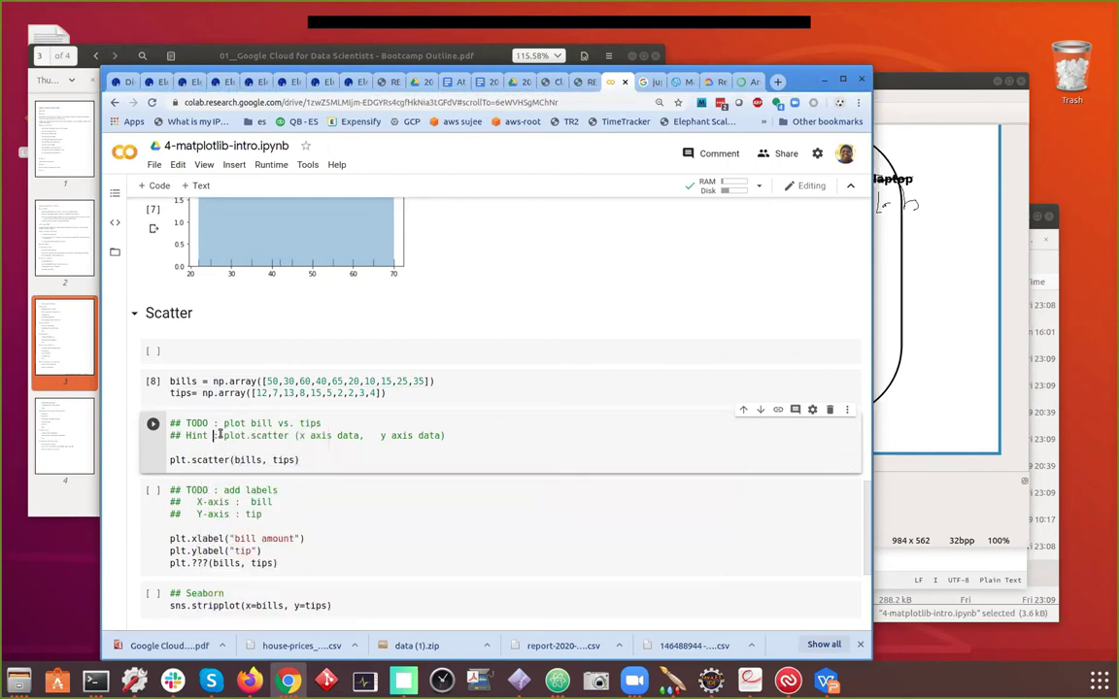
drag(223, 435, 290, 435)
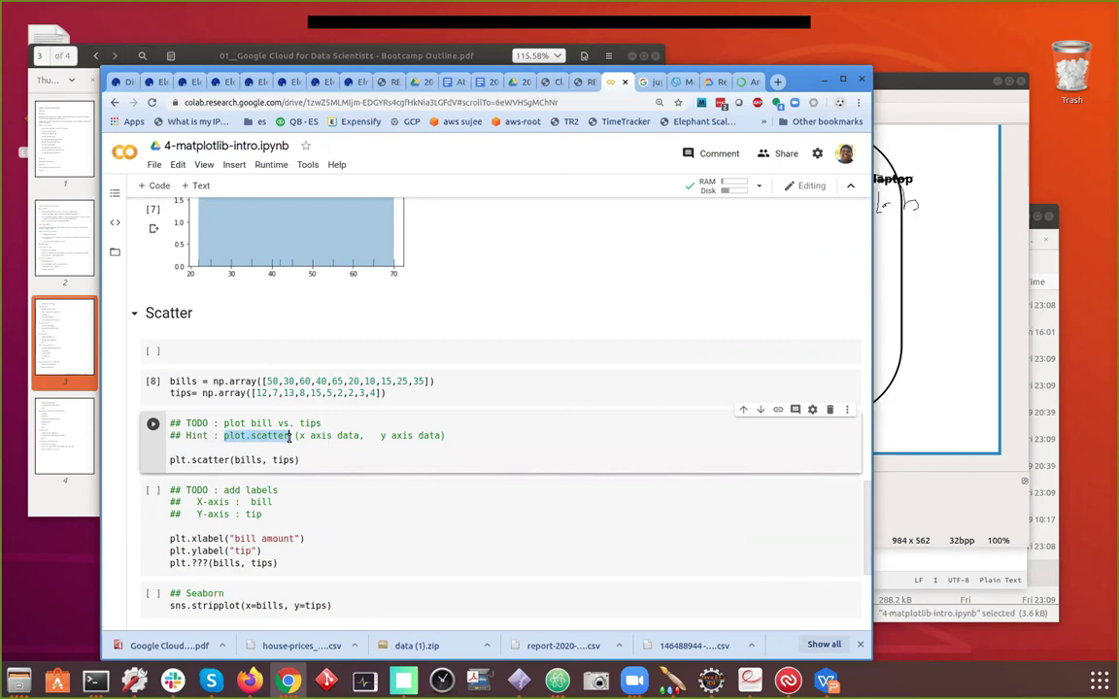
click(250, 450)
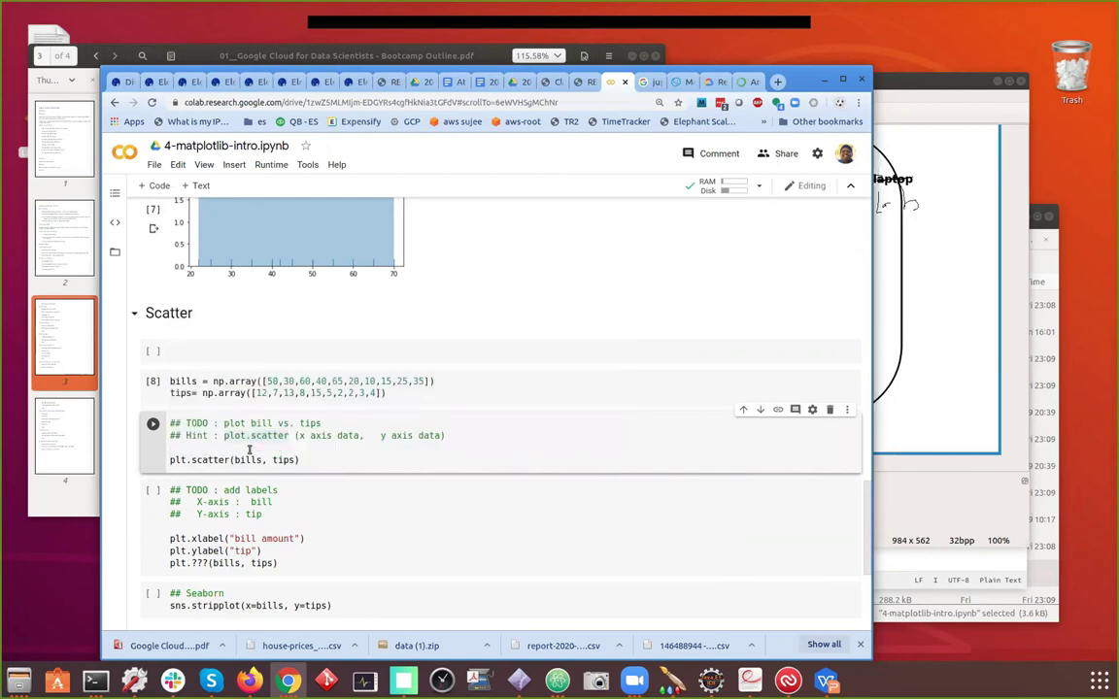
key(ctrl+Return)
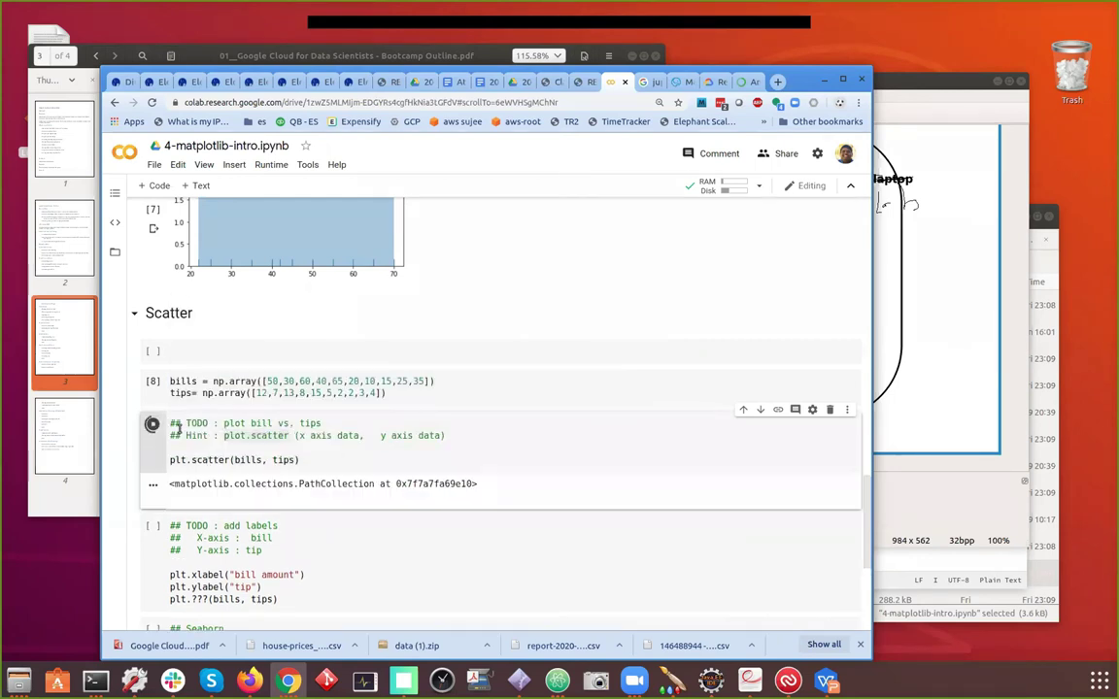
scroll(394, 495, down, 3)
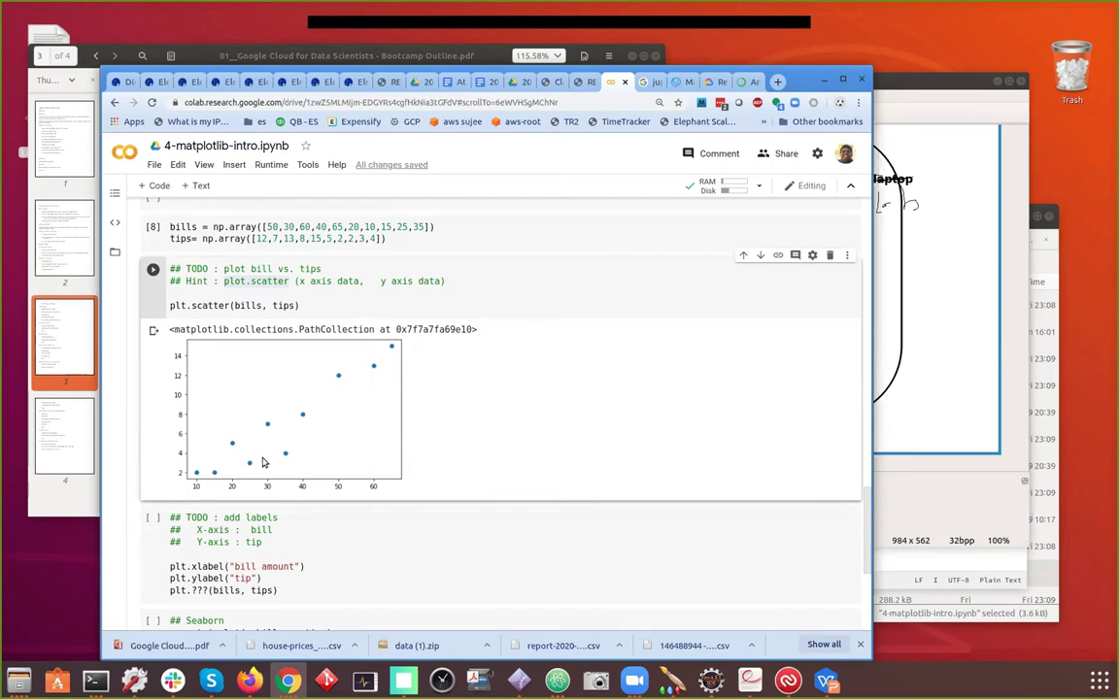
Replace the ??? placeholder in the add-labels cell with scatter and run it to draw the labelled plot
scroll(263, 461, down, 3)
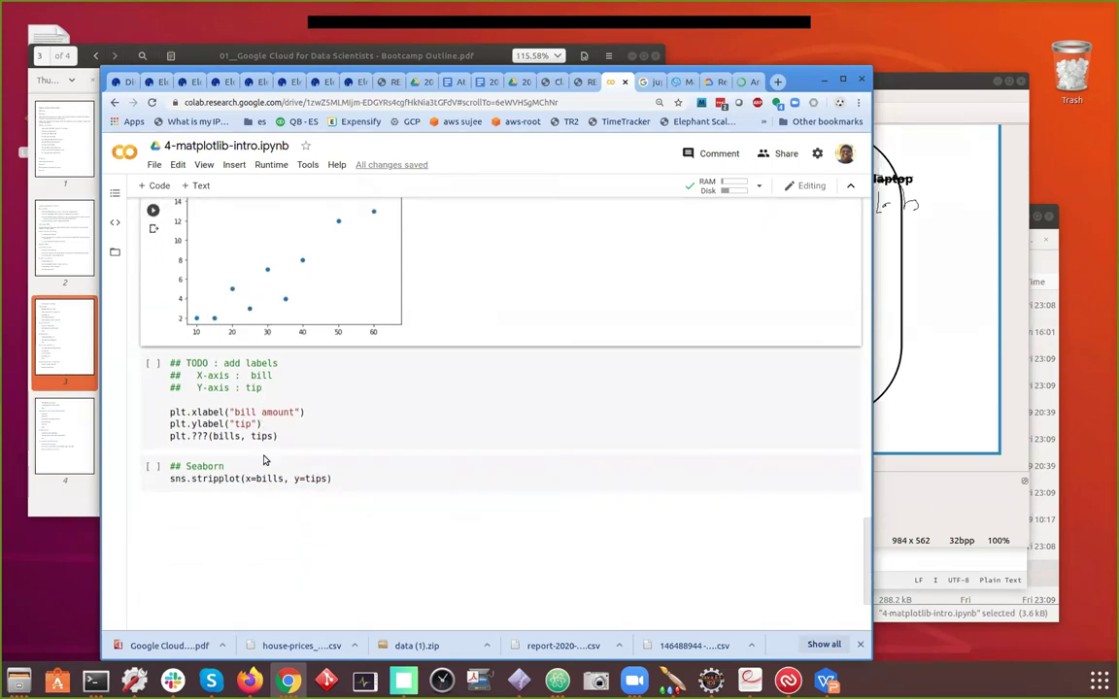
click(208, 436)
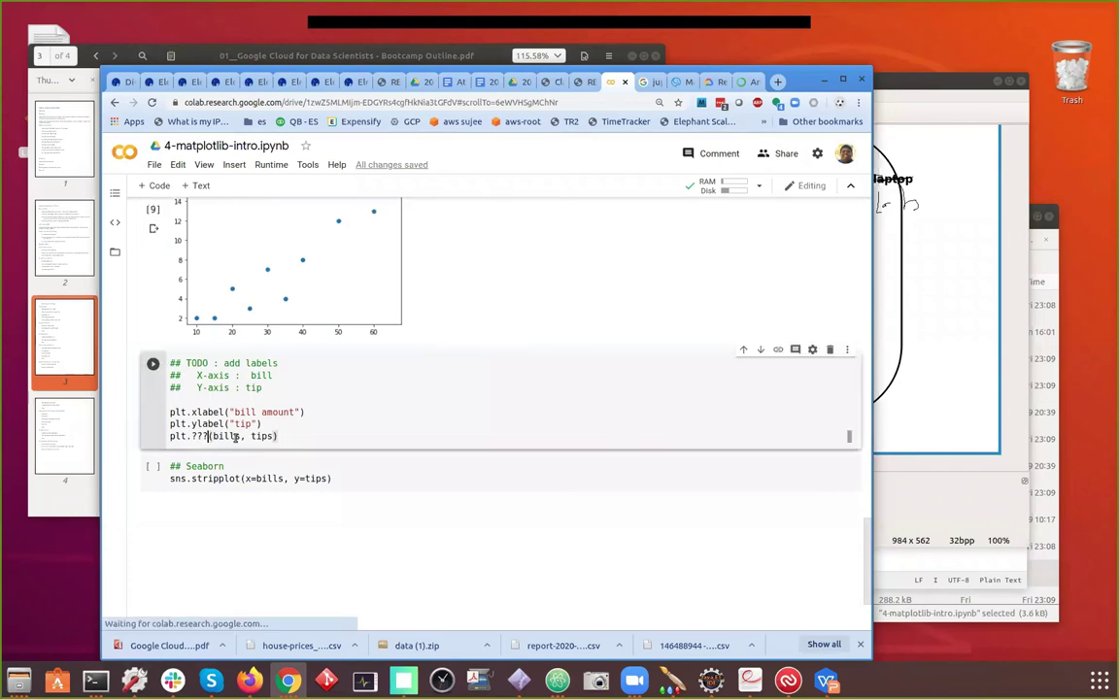
key(BackSpace)
key(BackSpace)
key(BackSpace)
text(scatter)
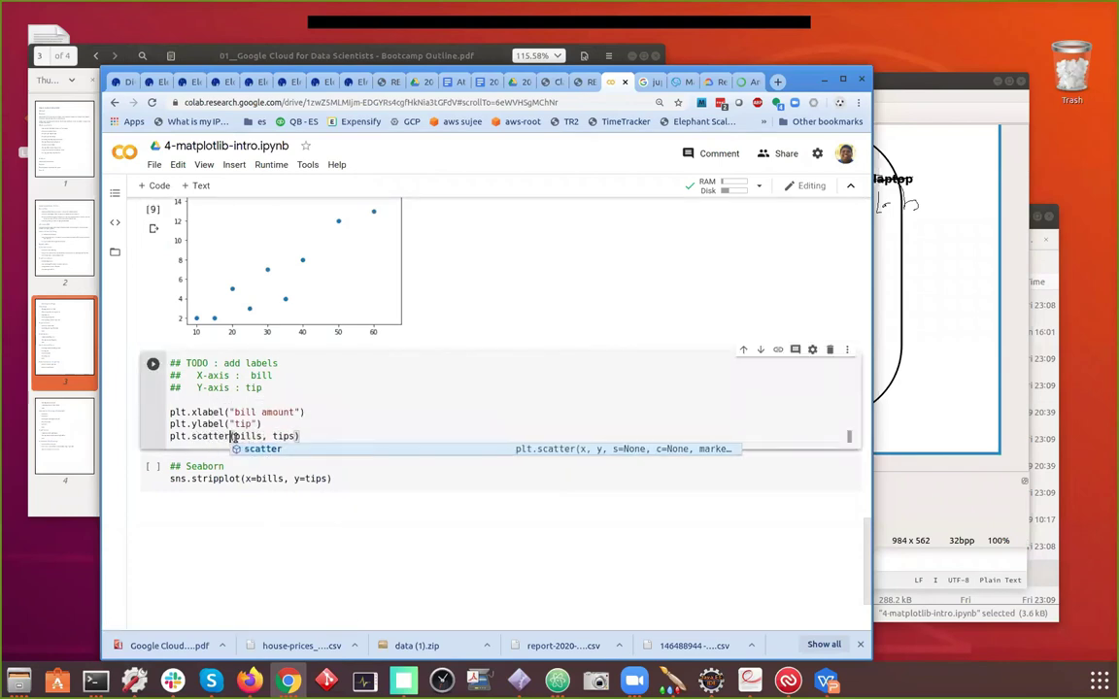
key(Escape)
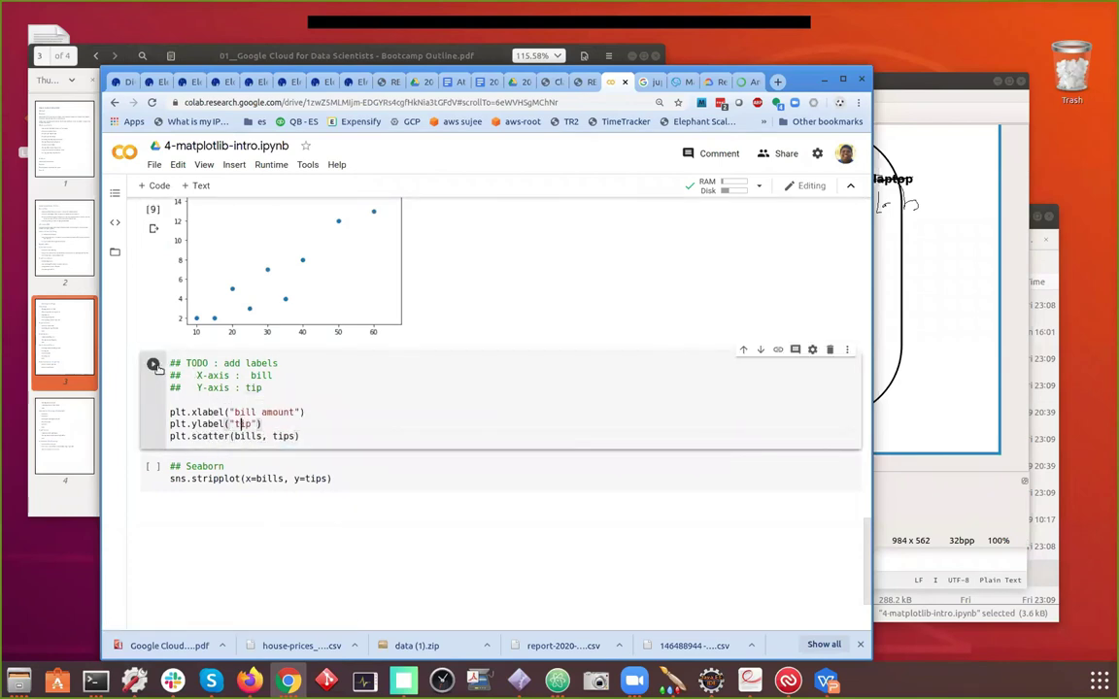
click(153, 365)
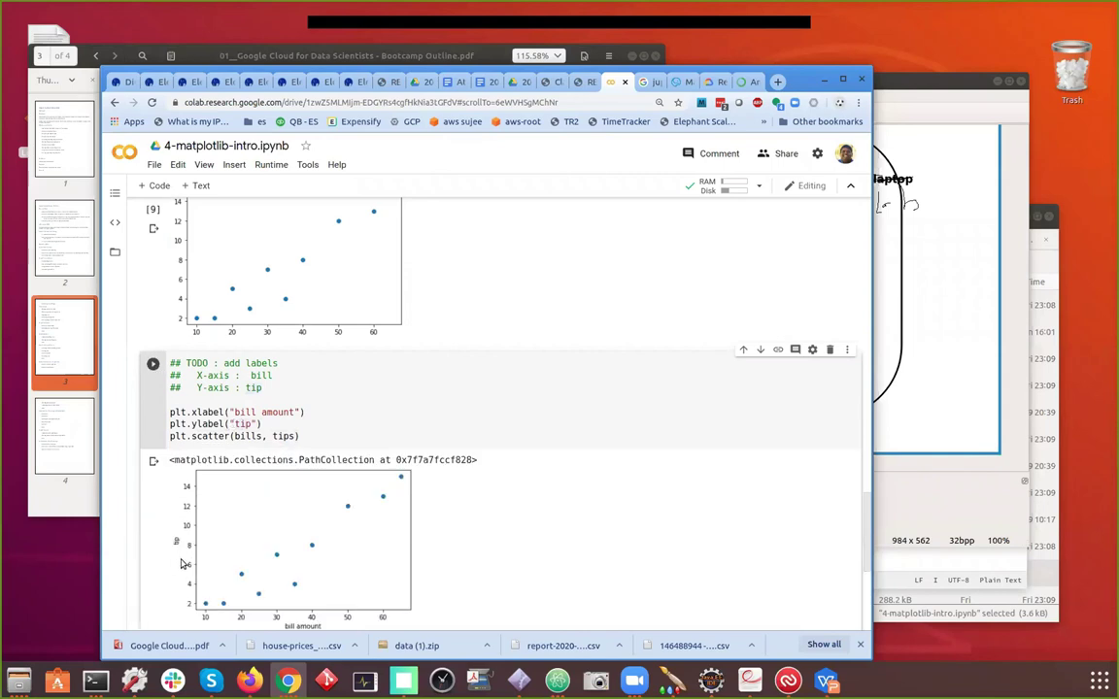
Run the seaborn stripplot cell to plot tips against bills
scroll(302, 580, down, 2)
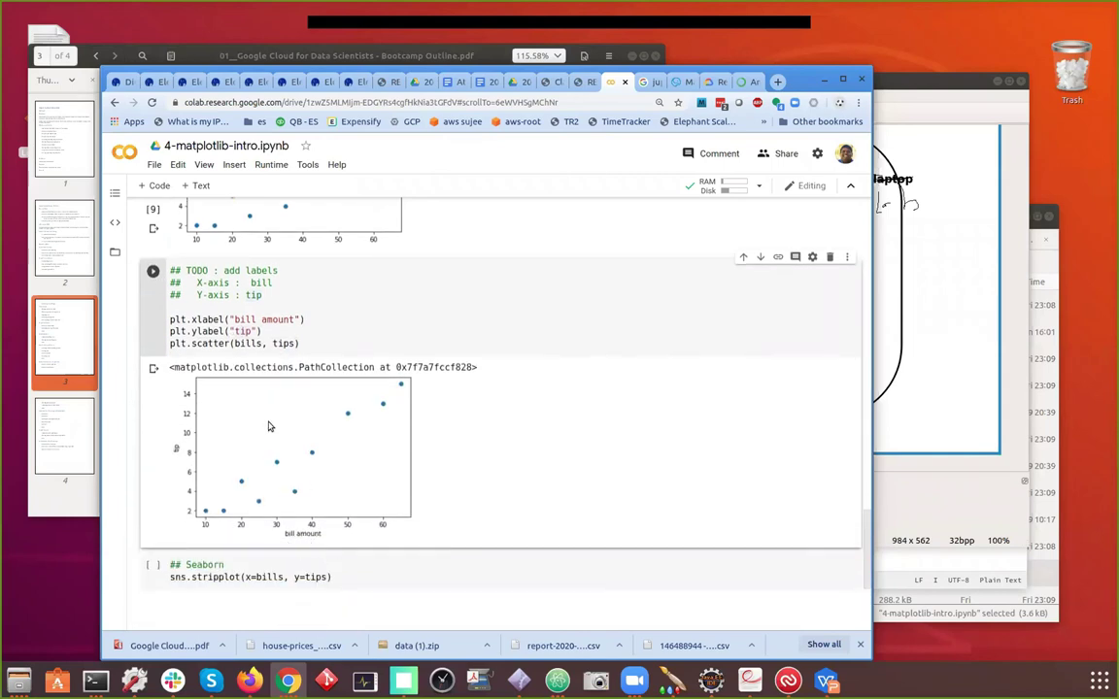
click(256, 577)
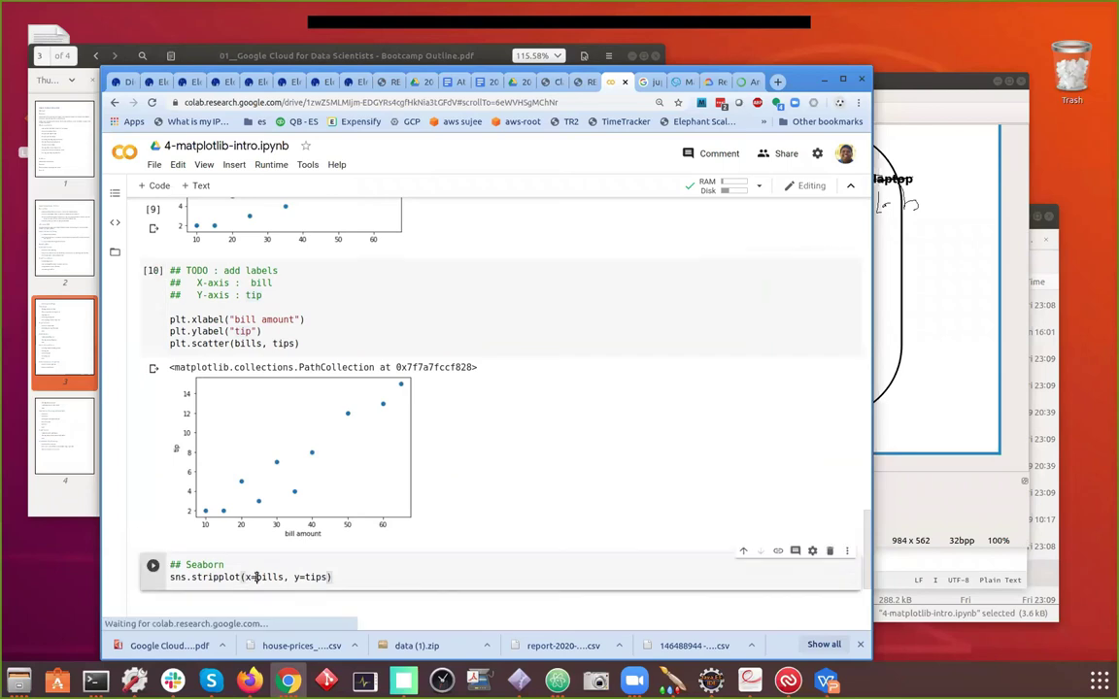
click(153, 567)
scroll(291, 525, down, 5)
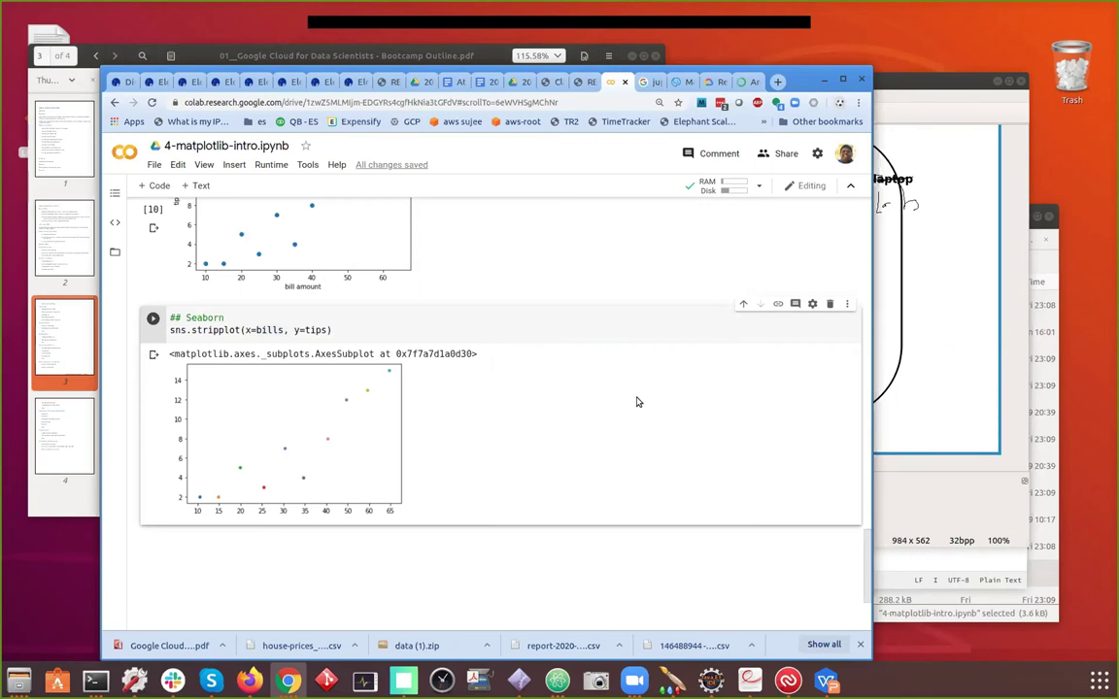
Look through the notebooks stored in Google Drive in the open-notebook dialog without opening one
scroll(636, 401, up, 10)
scroll(637, 401, up, 10)
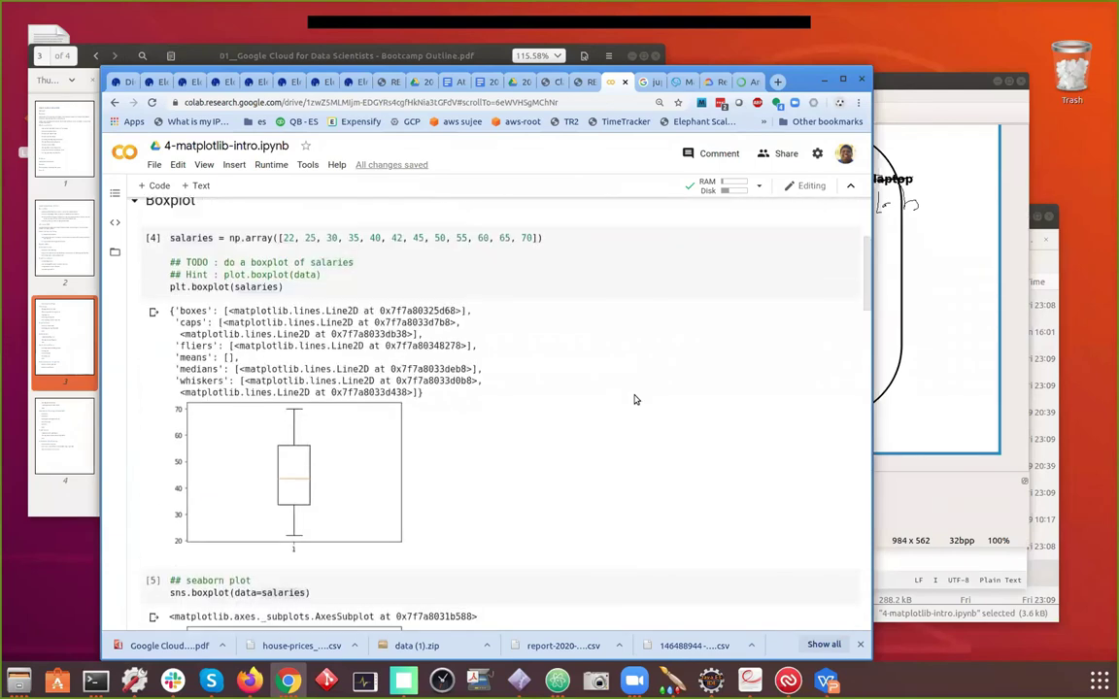
scroll(636, 399, up, 3)
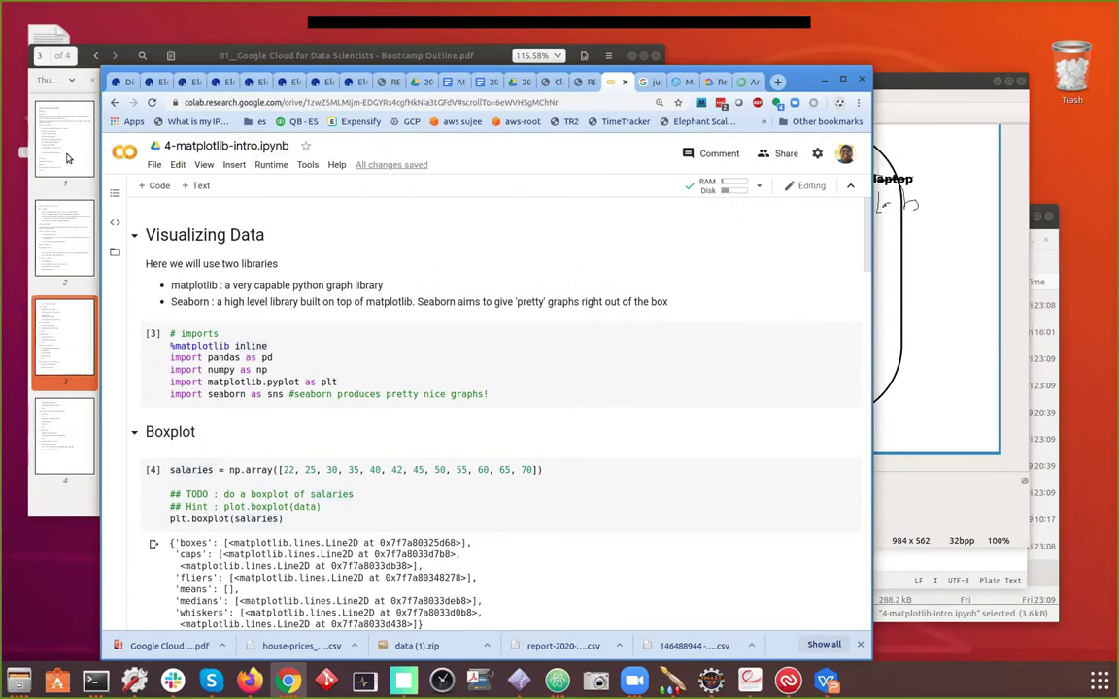
click(154, 165)
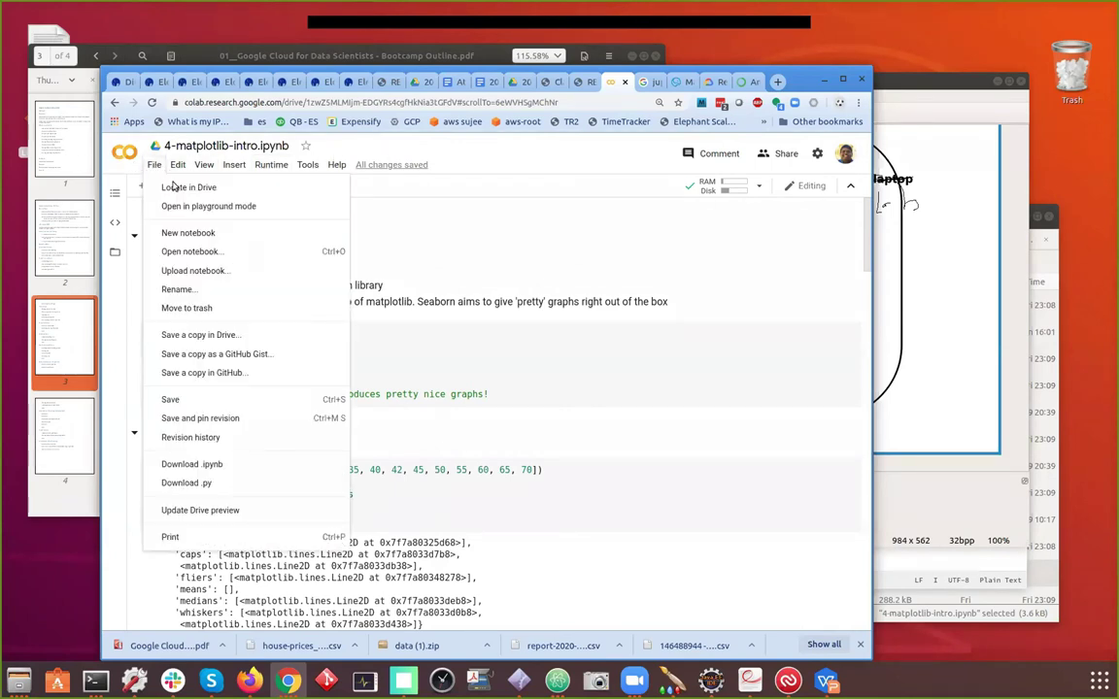
click(215, 255)
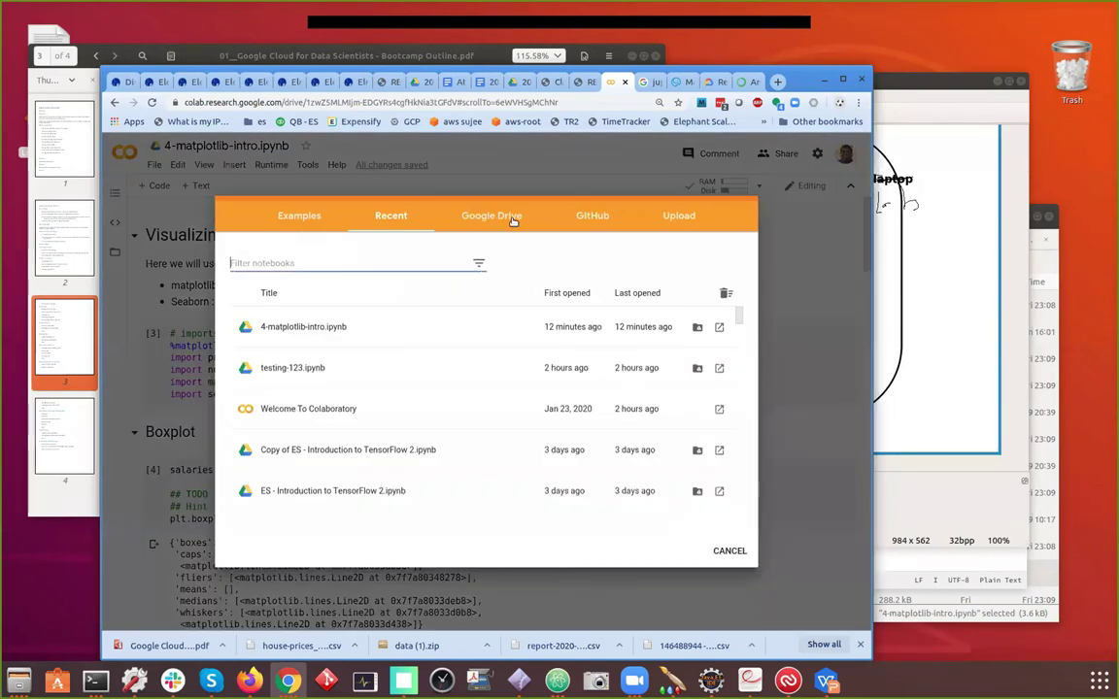
click(501, 220)
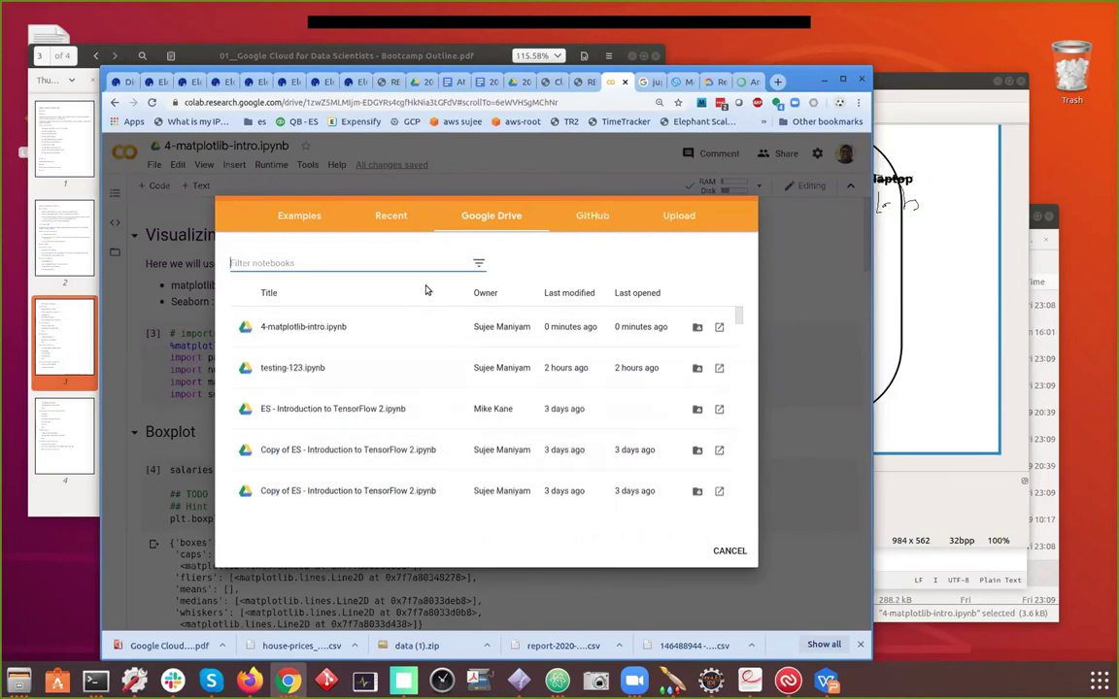
click(728, 550)
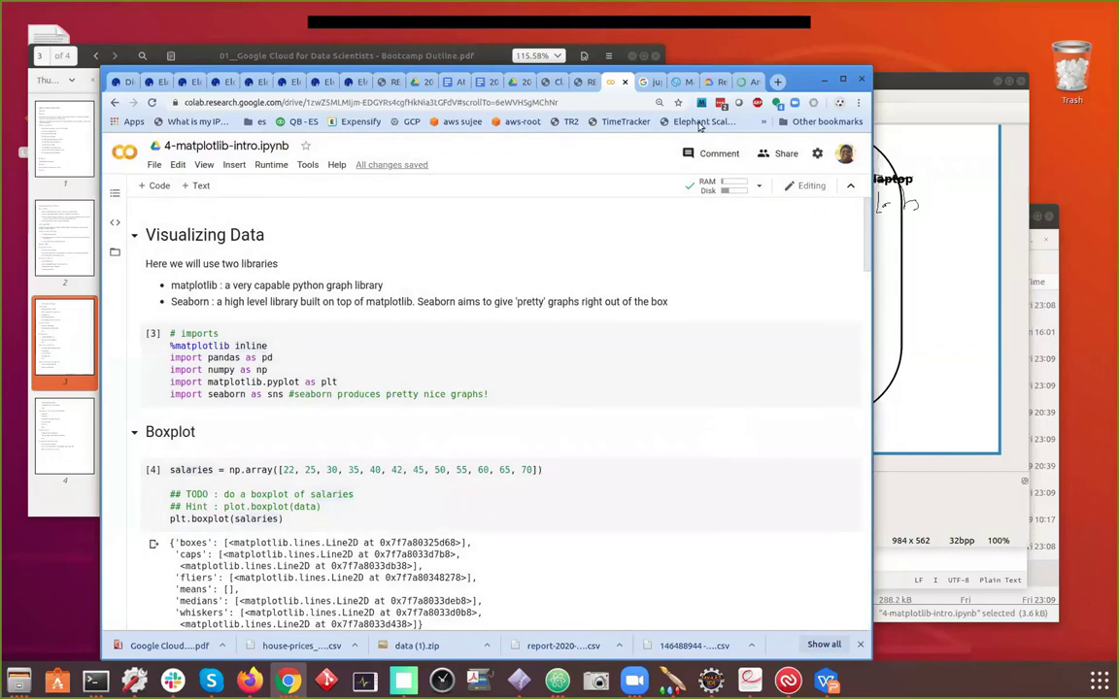
Open Google Drive's My Drive page in a new browser tab
click(778, 82)
text(drive.google.com/a/elephantscale.com/my-drive)
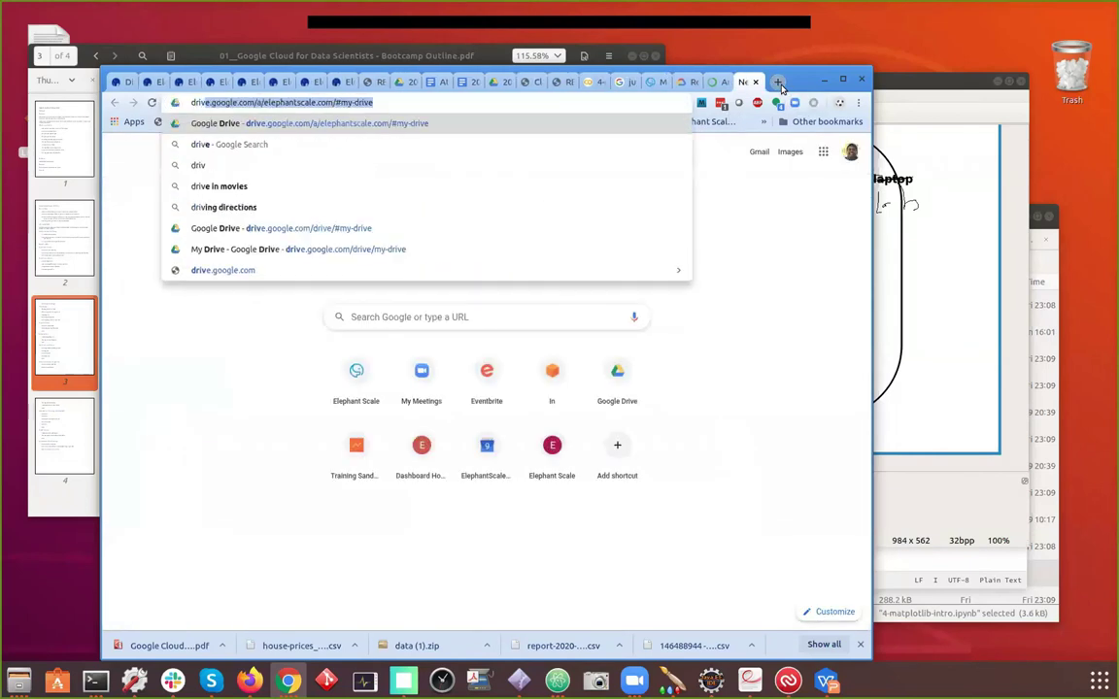
key(End)
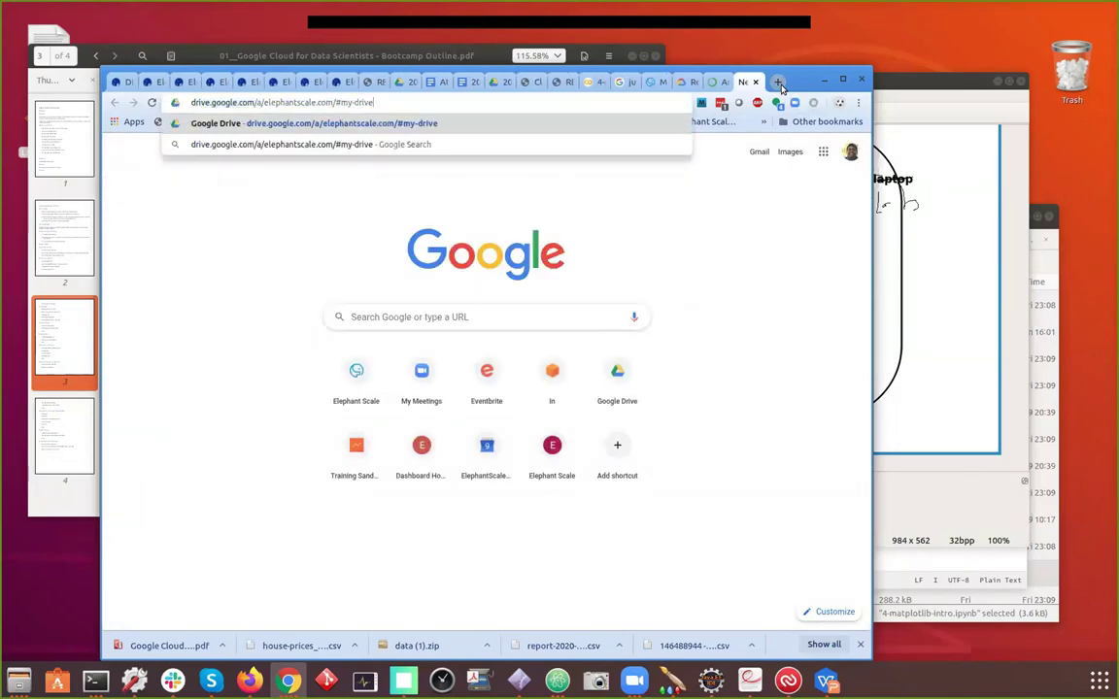
key(Return)
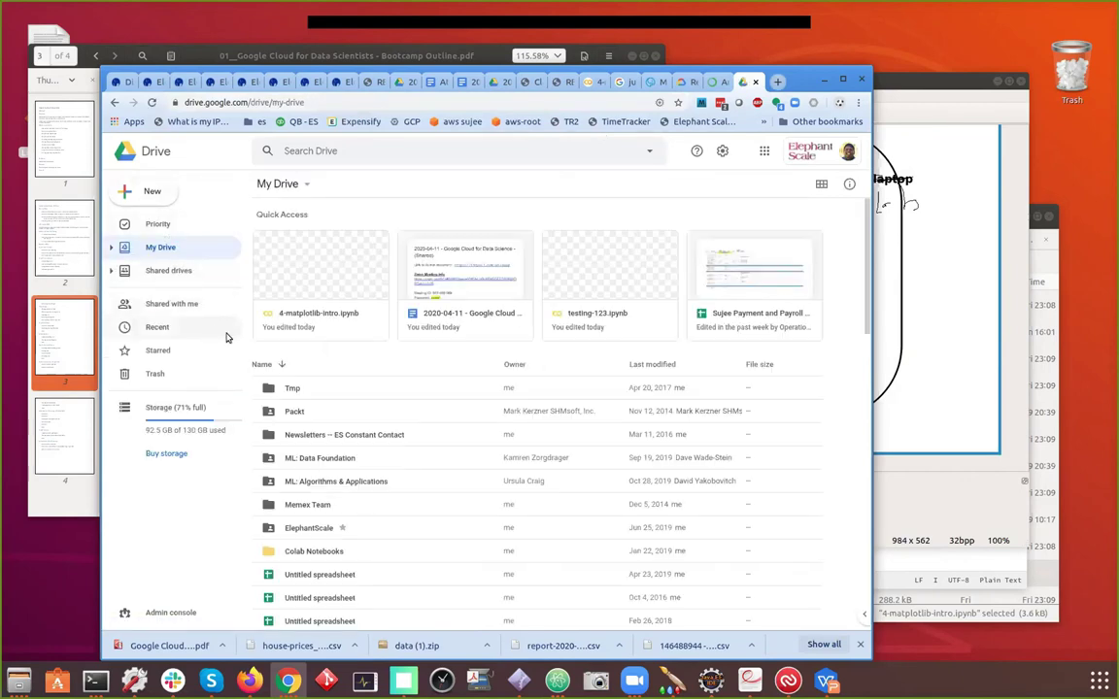
Open the Colab Notebooks folder in My Drive and look through its list of notebooks
scroll(255, 449, down, 3)
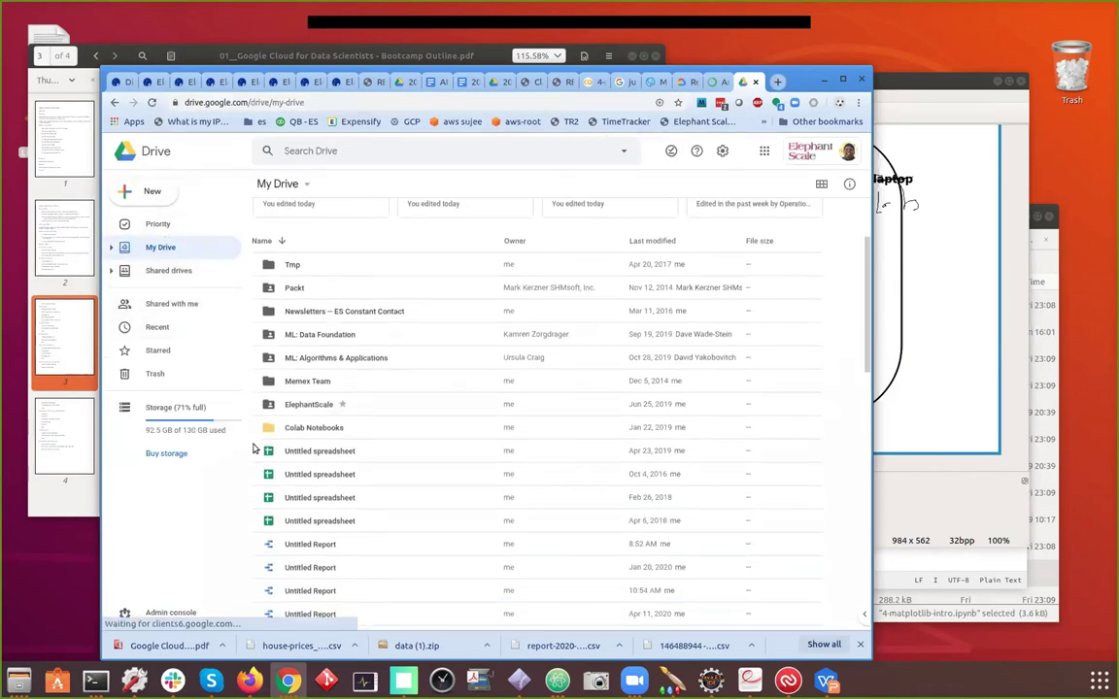
click(312, 433)
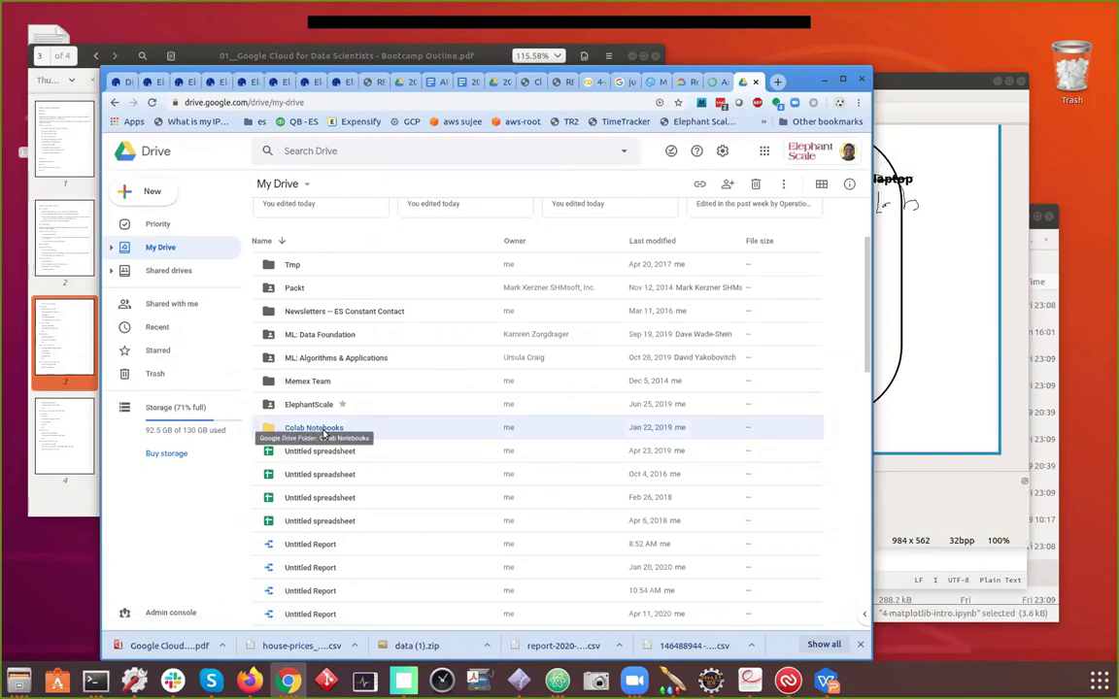
double_click(318, 432)
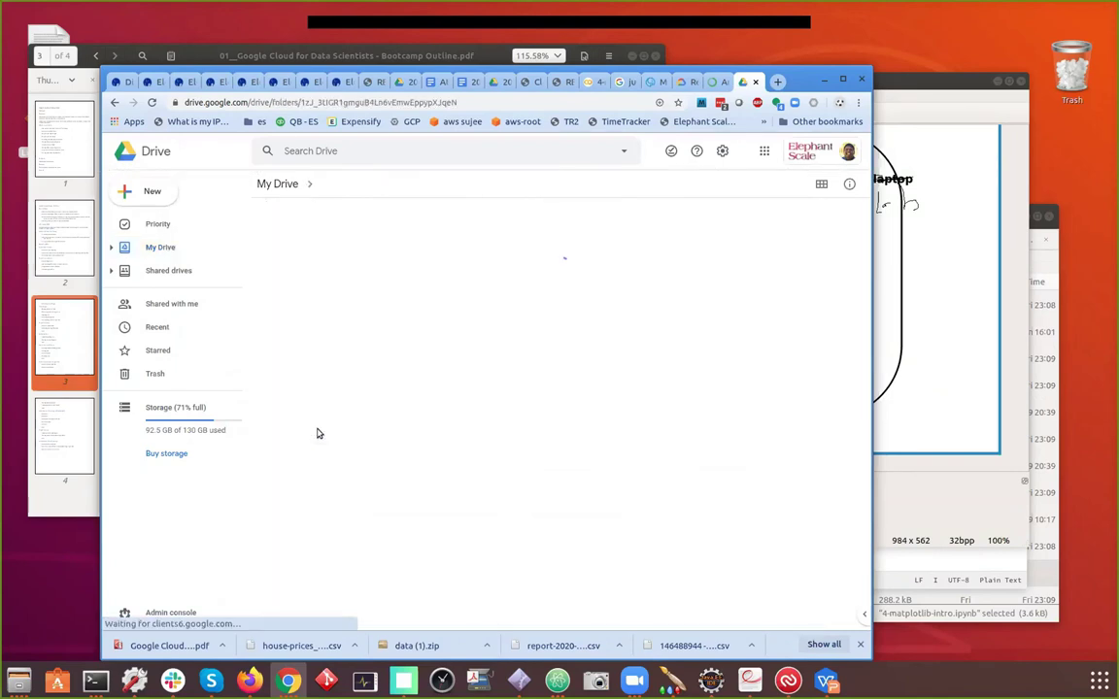
scroll(375, 355, down, 10)
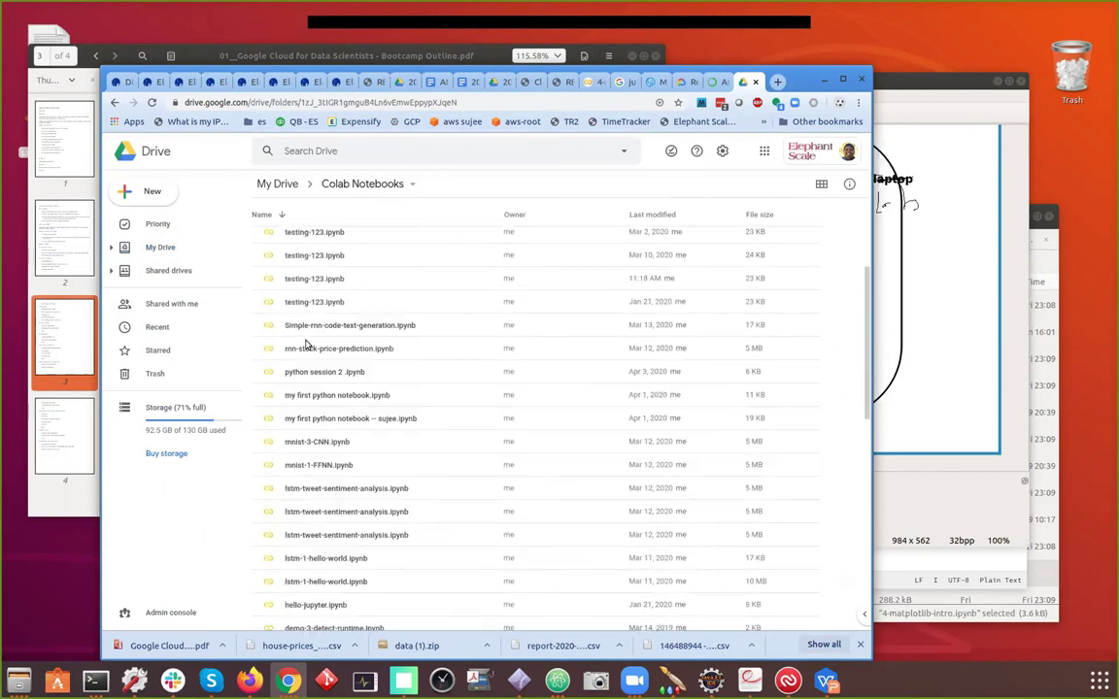
scroll(376, 357, up, 10)
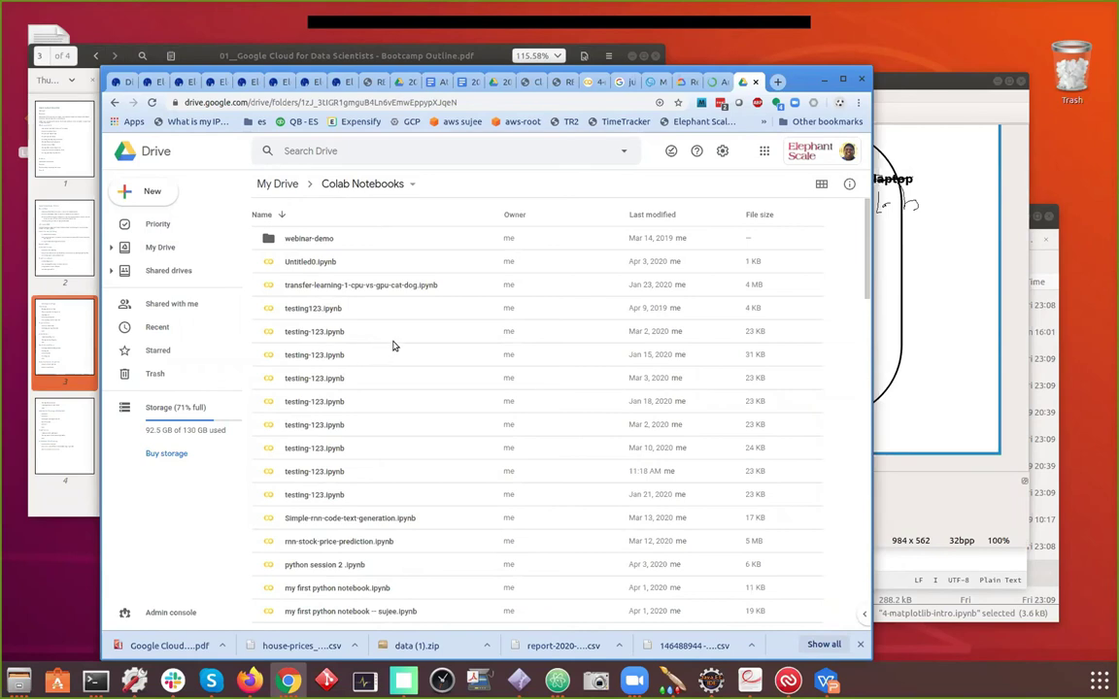
scroll(393, 346, down, 10)
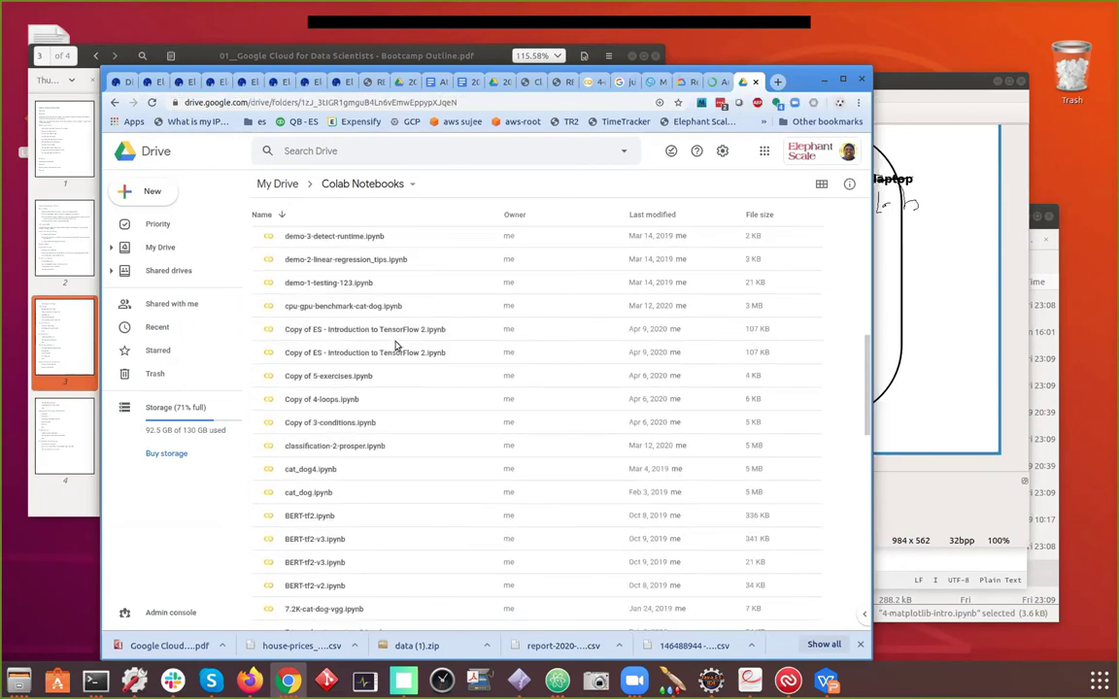
Return to the 4-matplotlib-intro.ipynb notebook and review its Boxplot and Histograms sections down to Scatter
click(608, 81)
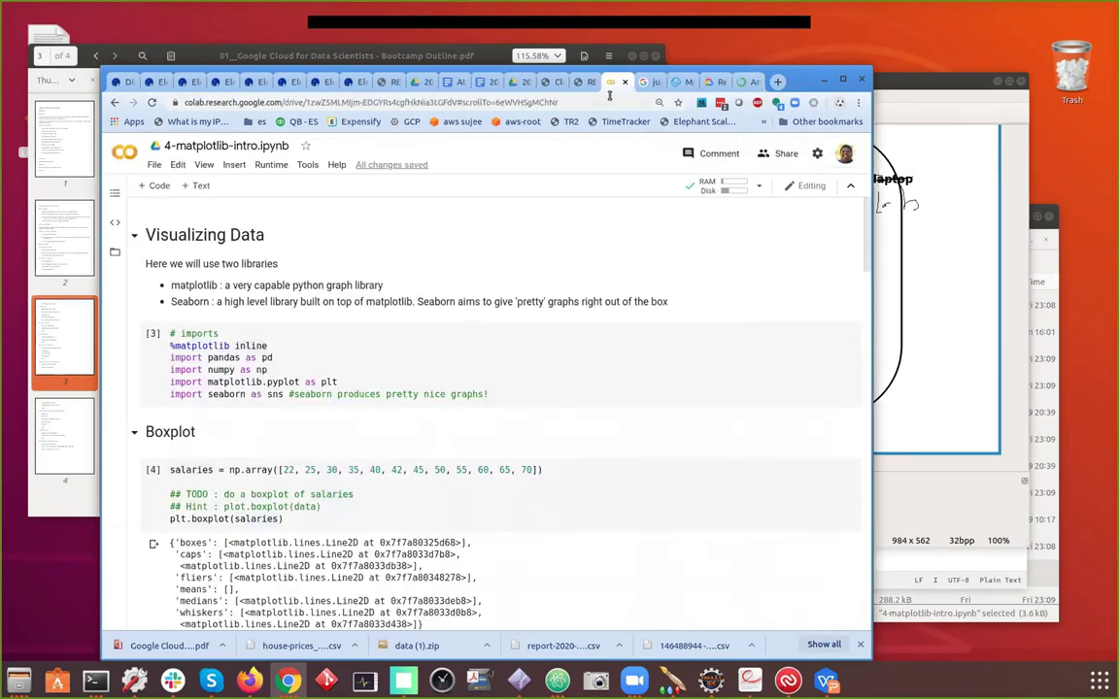
scroll(500, 417, down, 5)
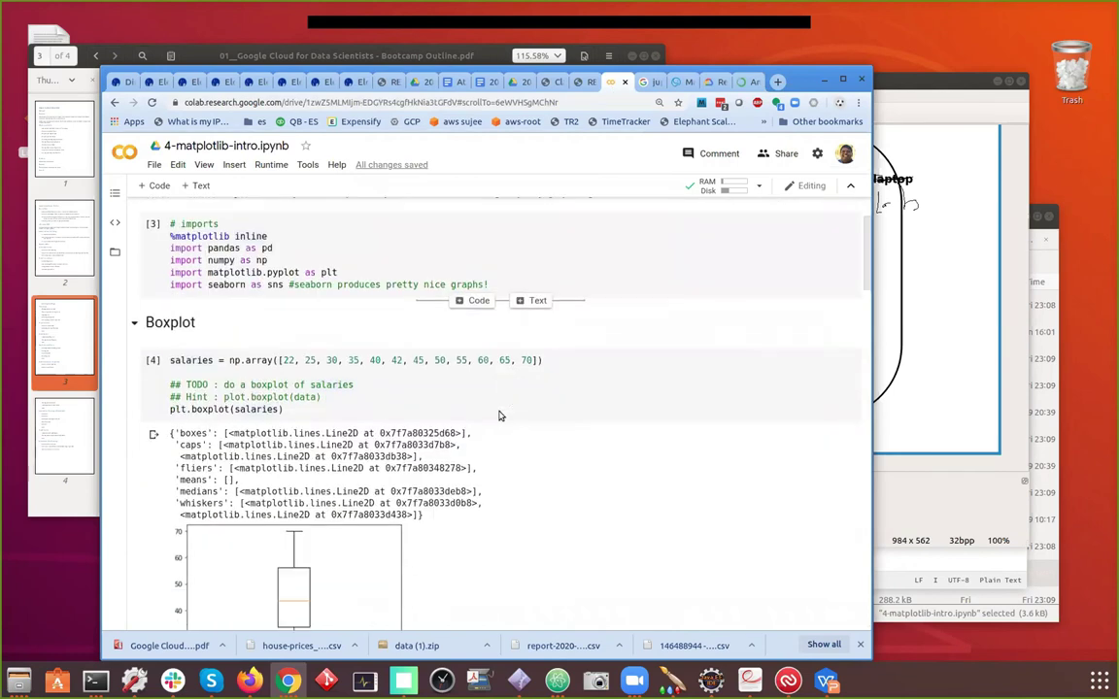
scroll(560, 416, down, 10)
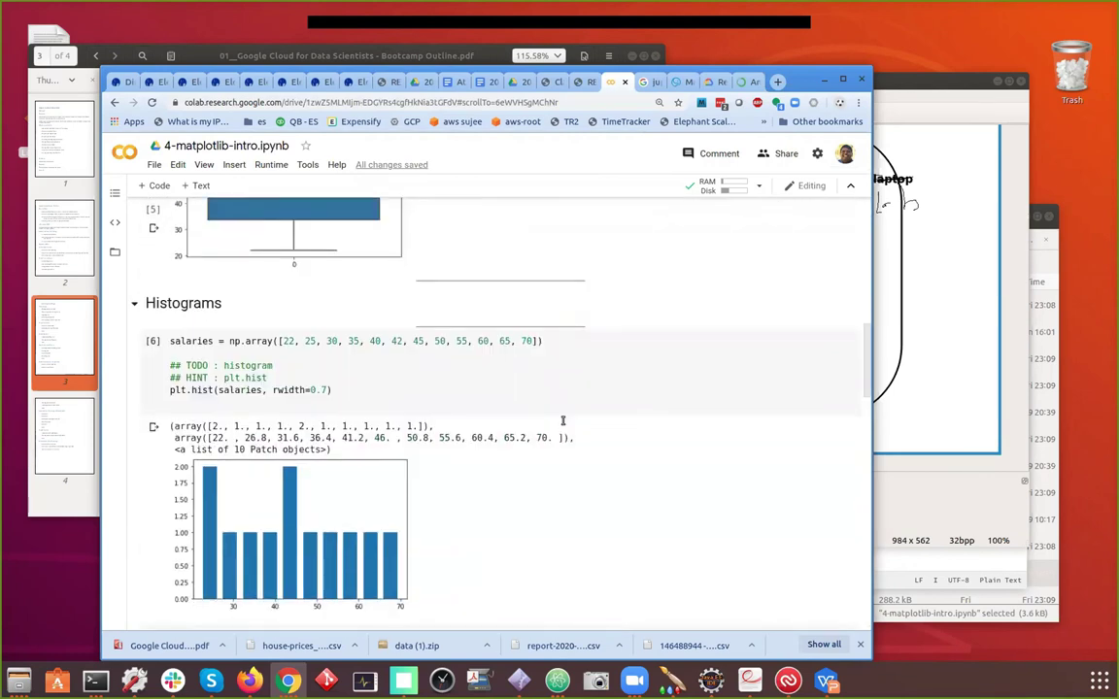
scroll(549, 431, down, 3)
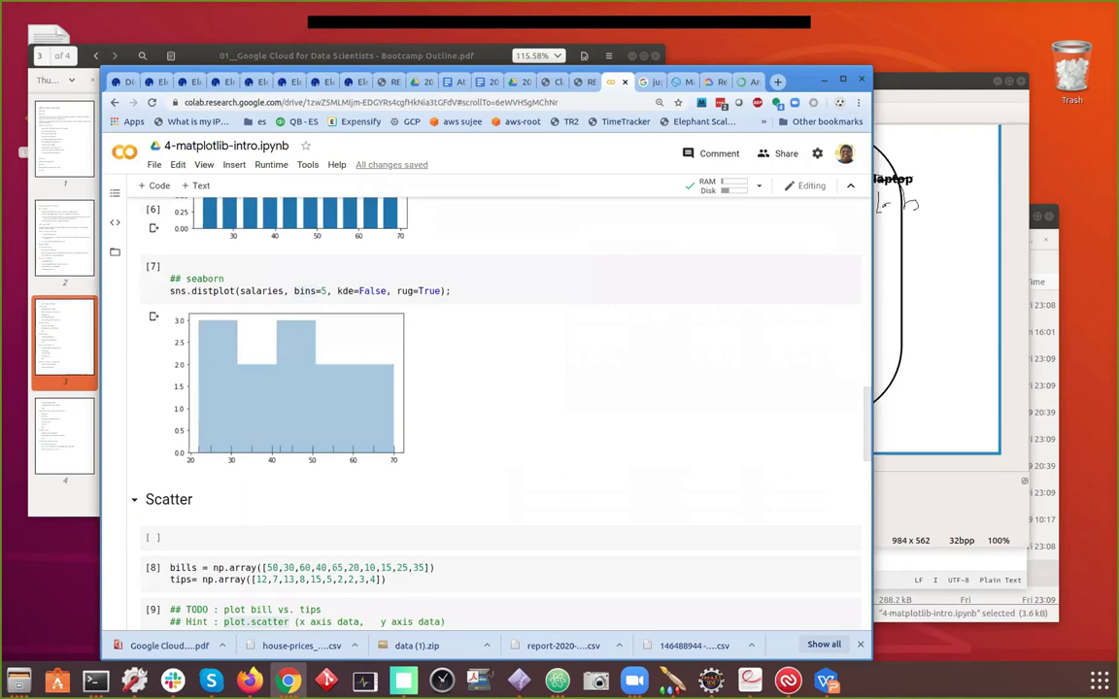
click(558, 680)
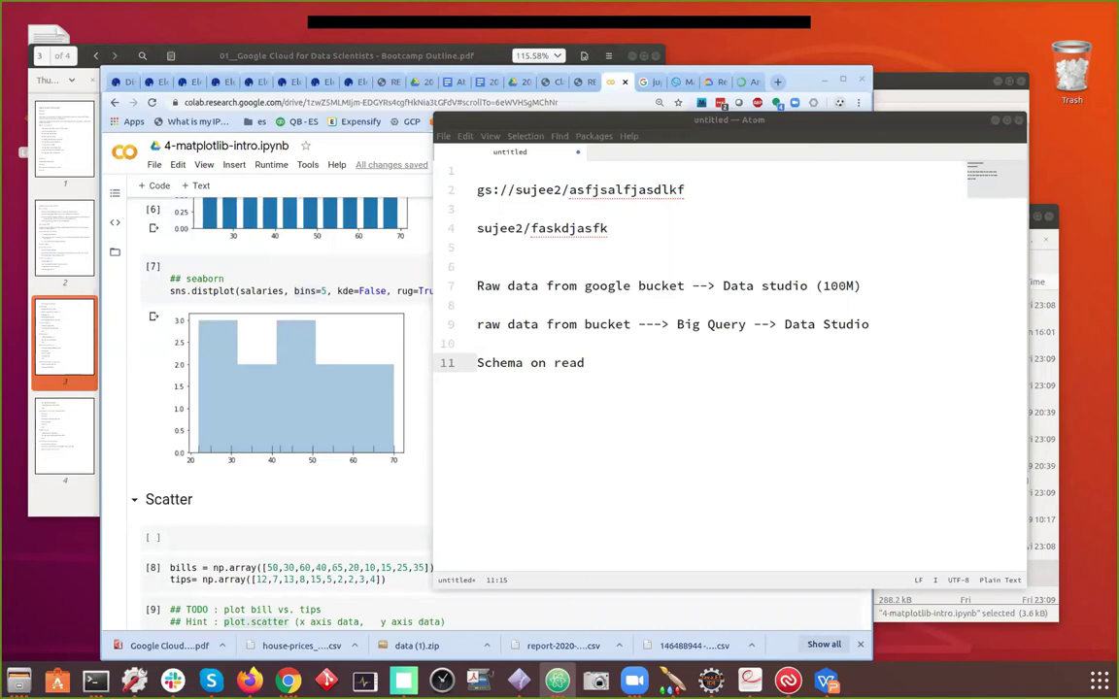
click(124, 348)
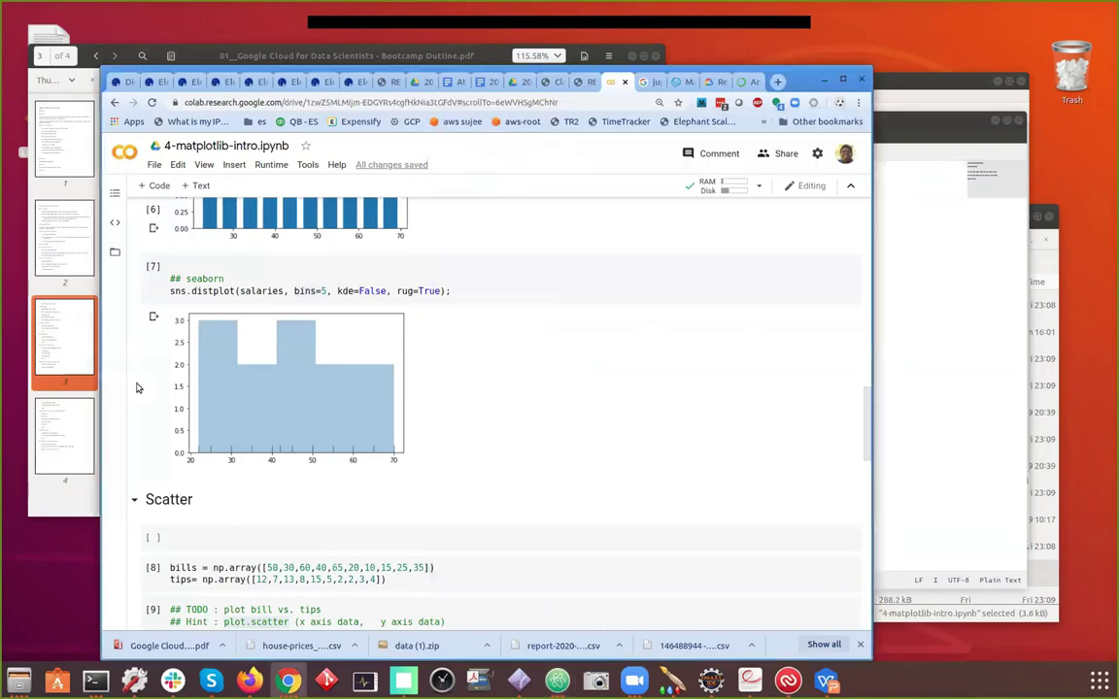
Replace the function name boxplot with a ??? placeholder in the plt.boxplot(salaries) line of the Boxplot section's salaries cell
scroll(220, 392, up, 4)
scroll(219, 393, up, 10)
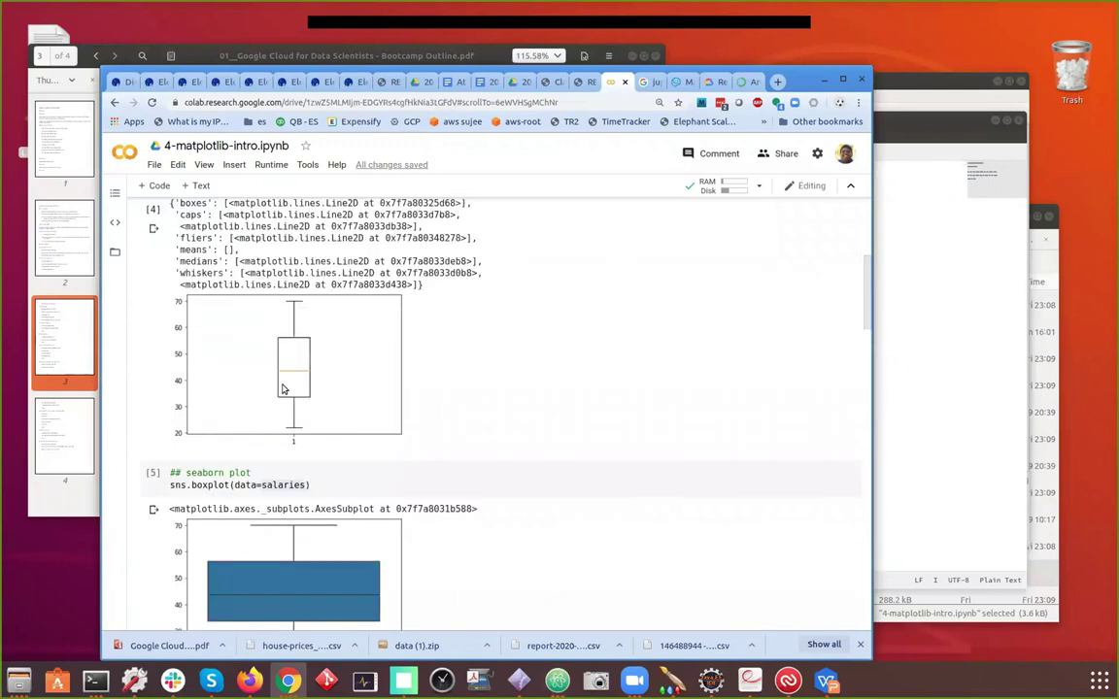
scroll(356, 355, down, 3)
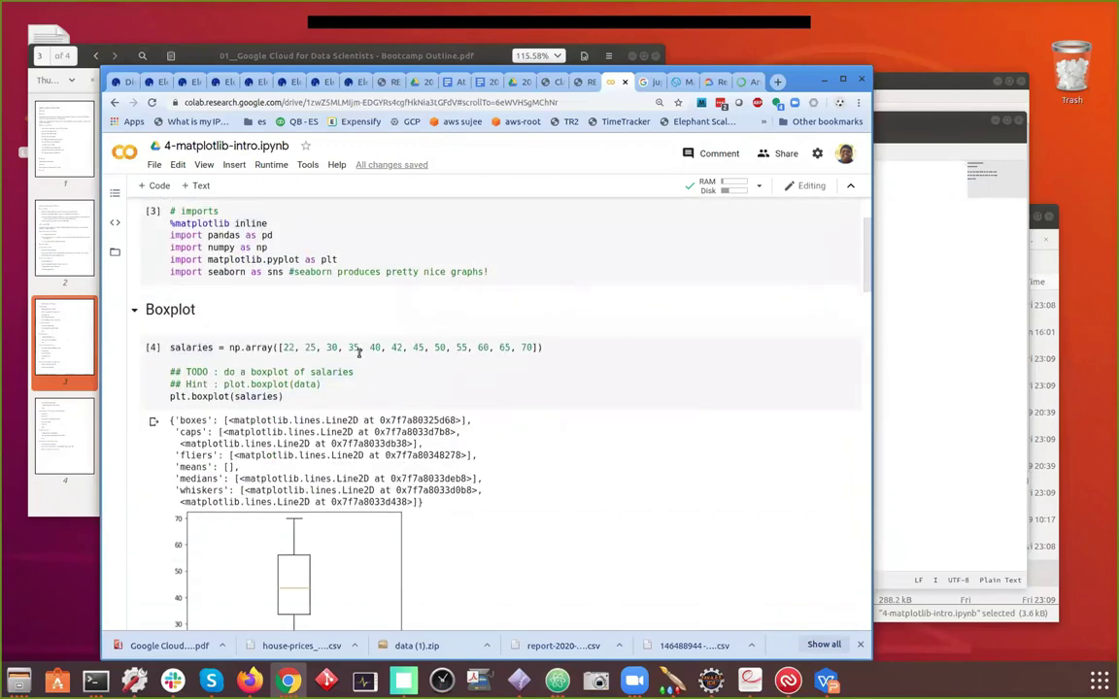
double_click(210, 395)
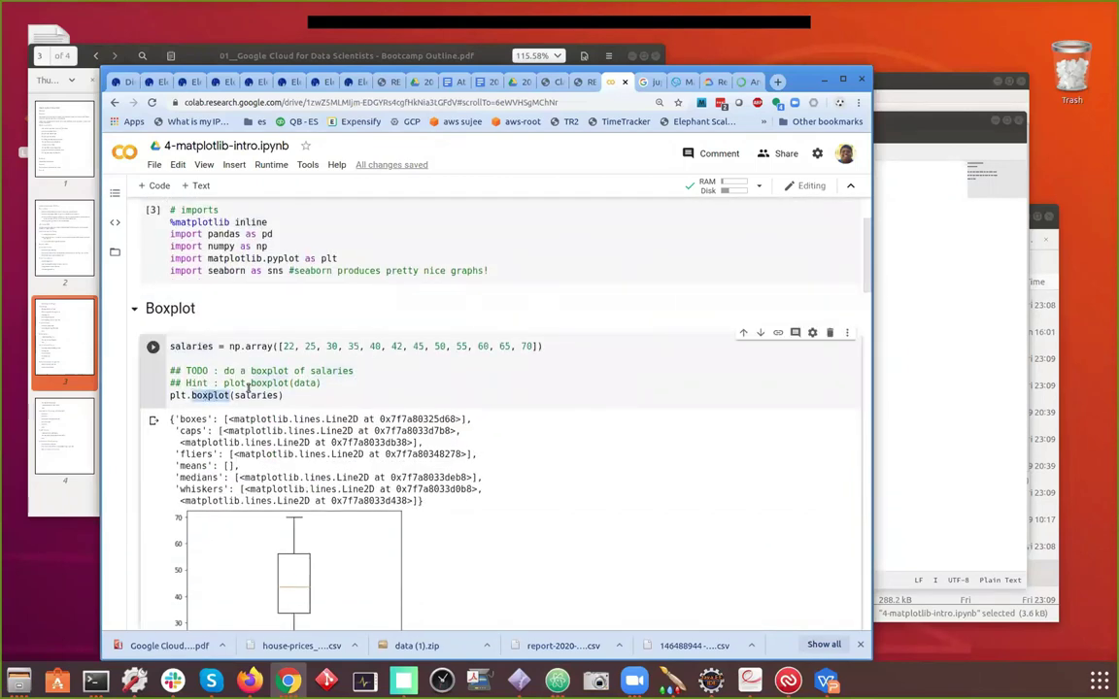
mouse_move(217, 399)
text(???)
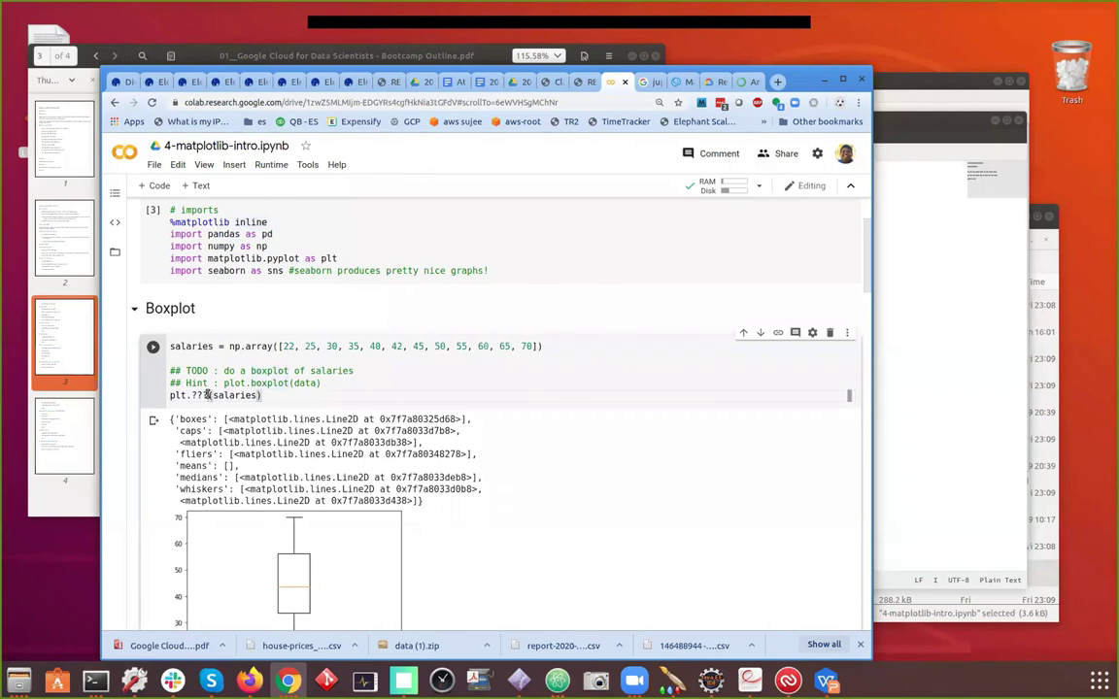
Replace the ??? placeholder with boxplot, following the hint, so the line reads plt.boxplot(salaries), and run the cell
double_click(199, 396)
double_click(276, 382)
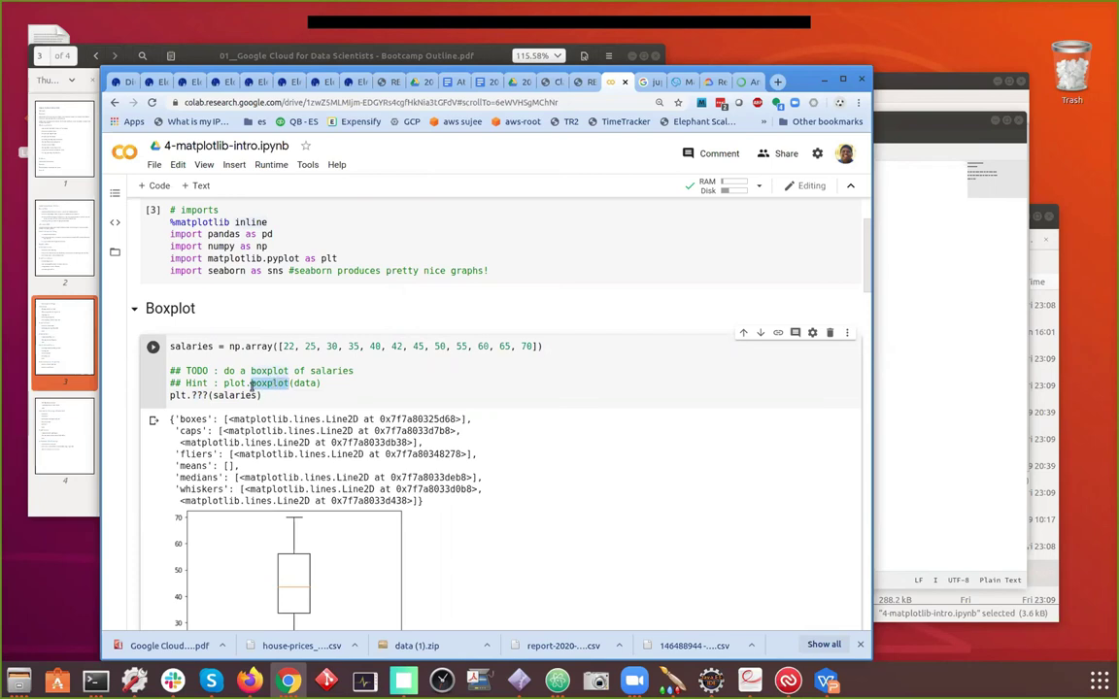
click(207, 394)
key(BackSpace)
key(BackSpace)
key(BackSpace)
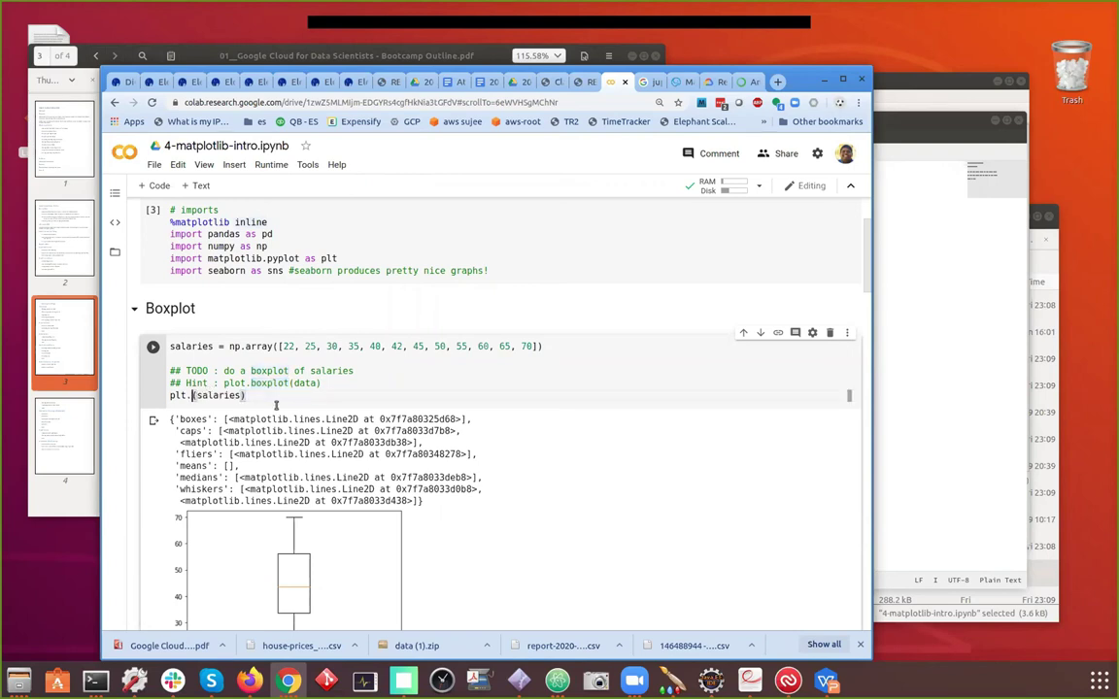
drag(185, 383, 293, 383)
double_click(266, 382)
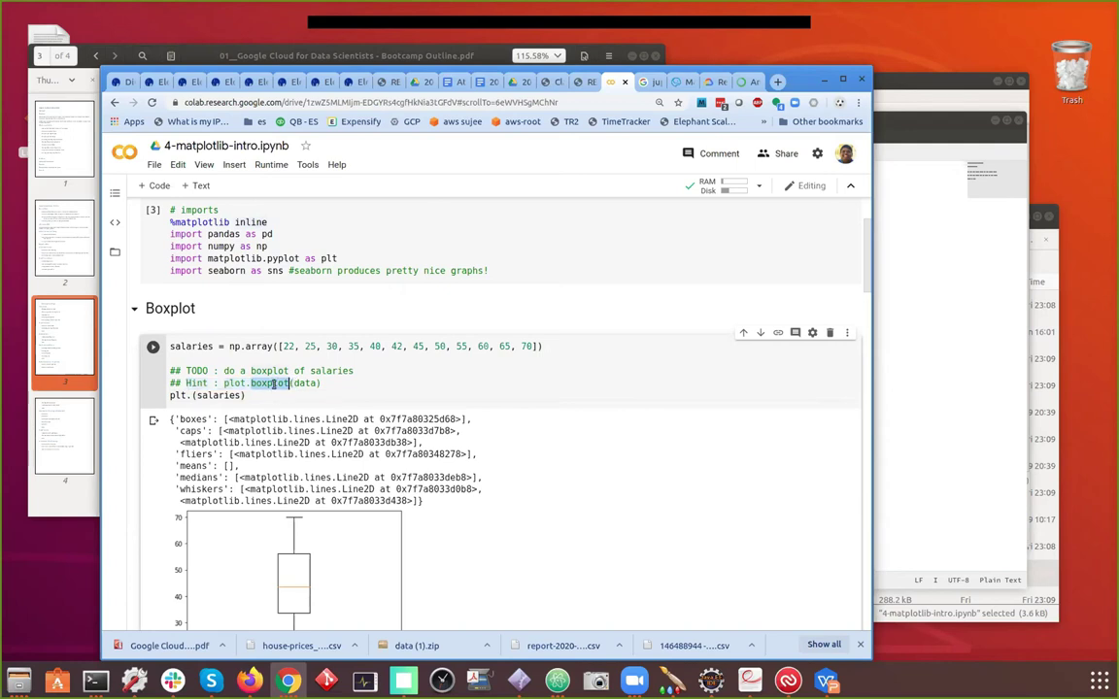
click(192, 395)
text(box)
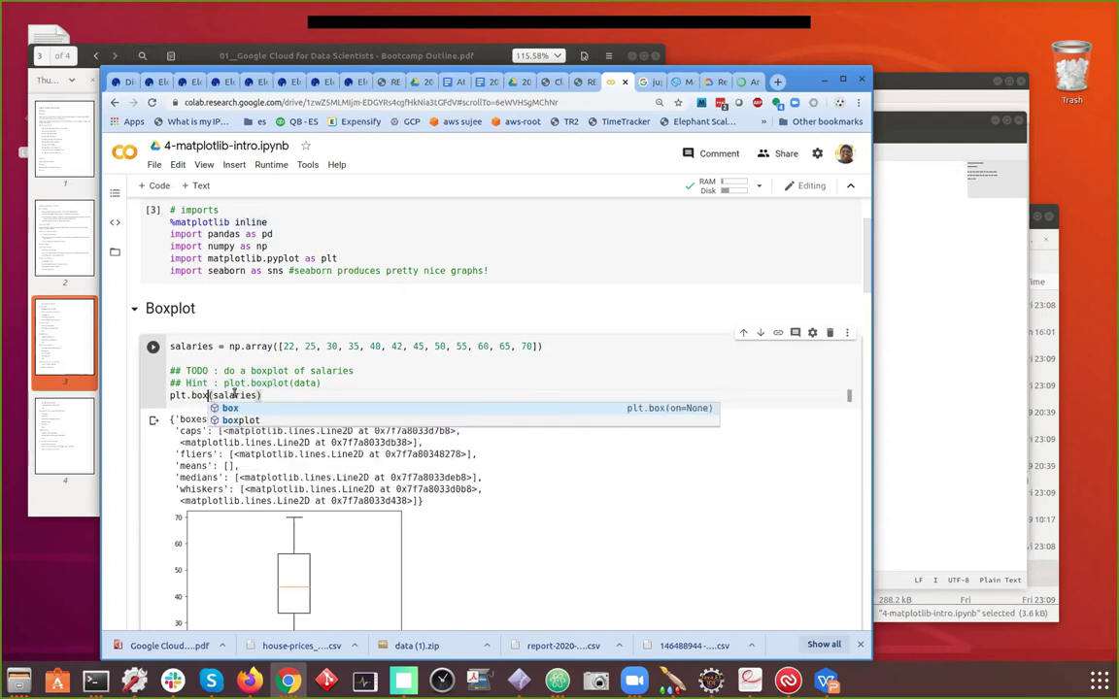
text(plot)
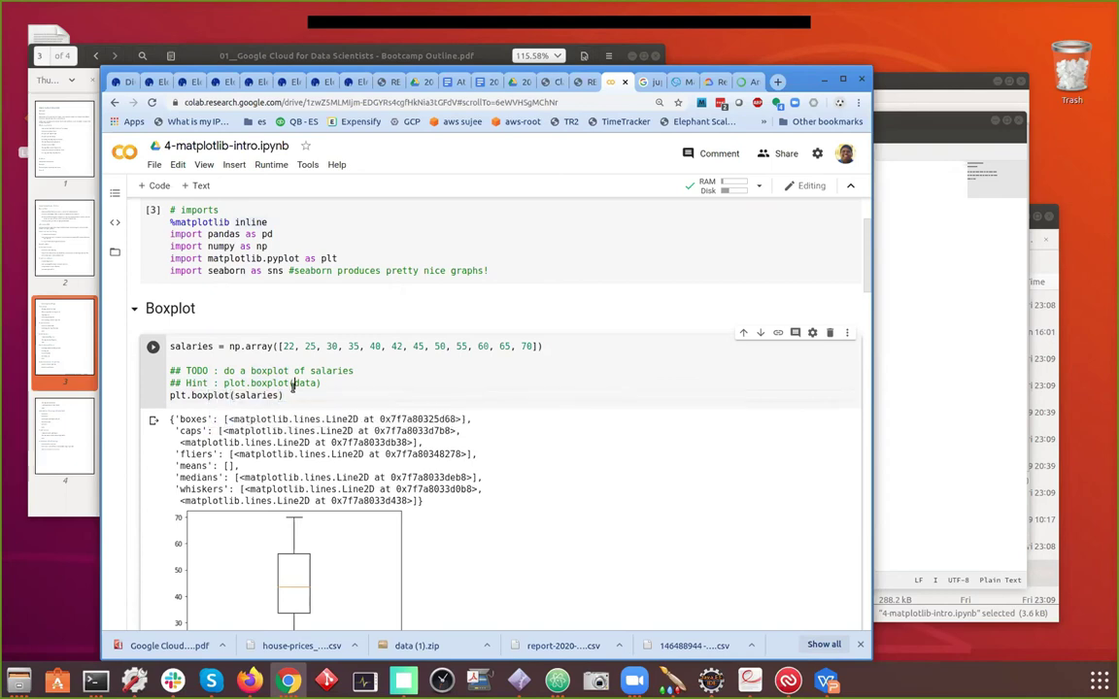
click(153, 346)
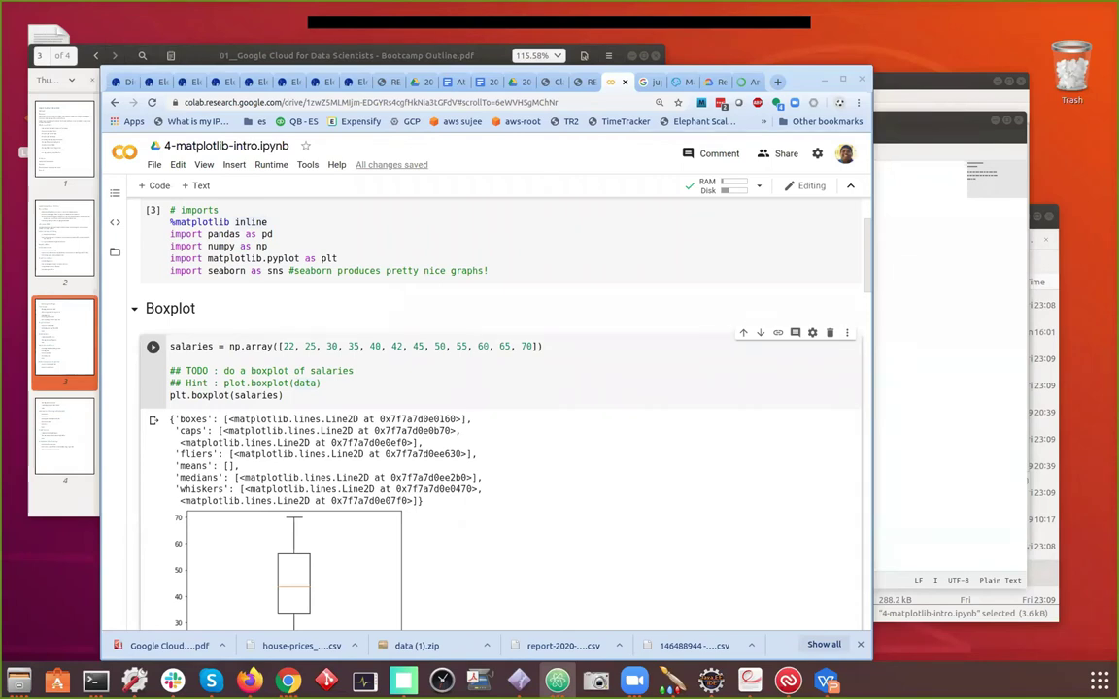
Review the Scatter section's bill vs. tips cell, comparing its hint with the plt.scatter(bills, tips) call
scroll(409, 350, down, 15)
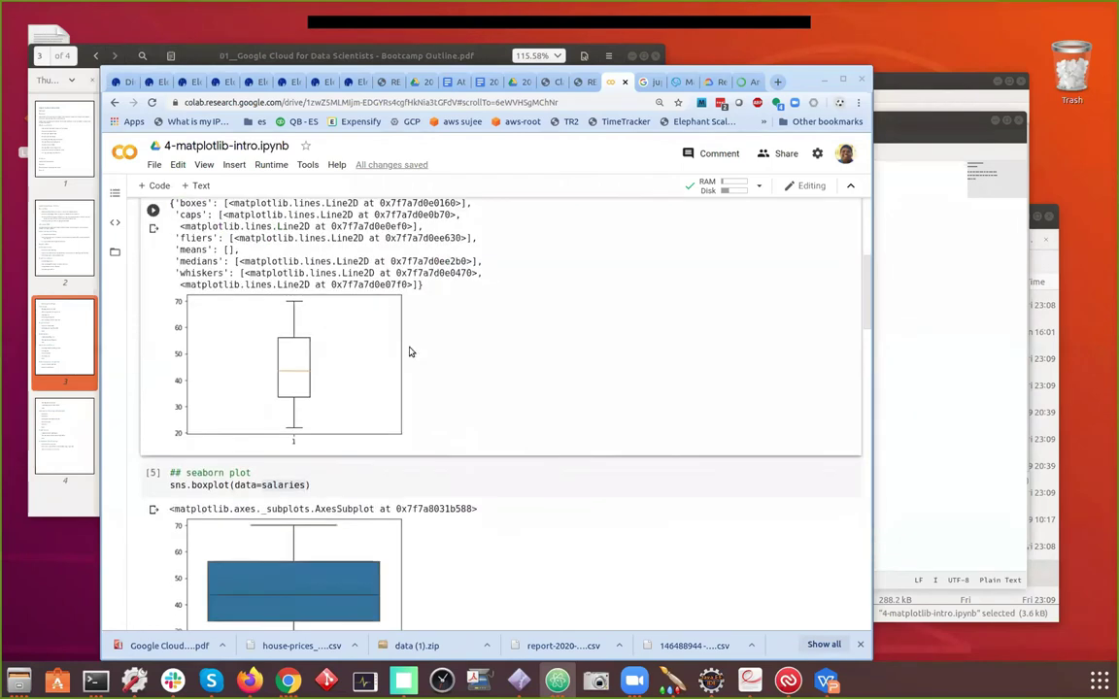
scroll(603, 403, down, 2)
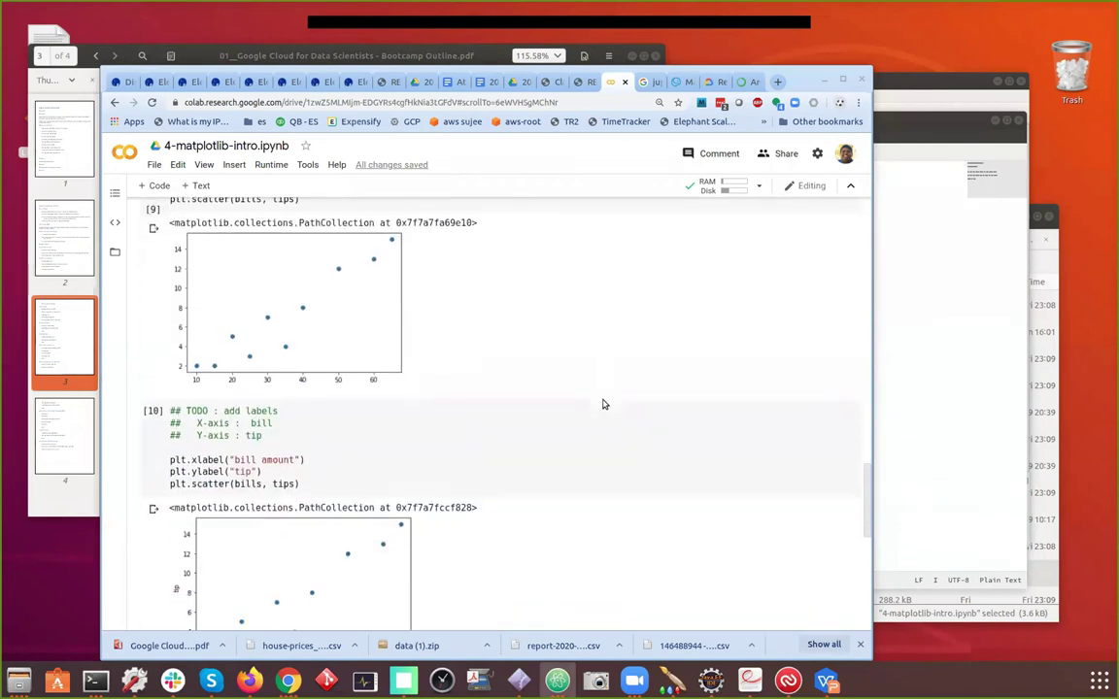
scroll(604, 400, up, 3)
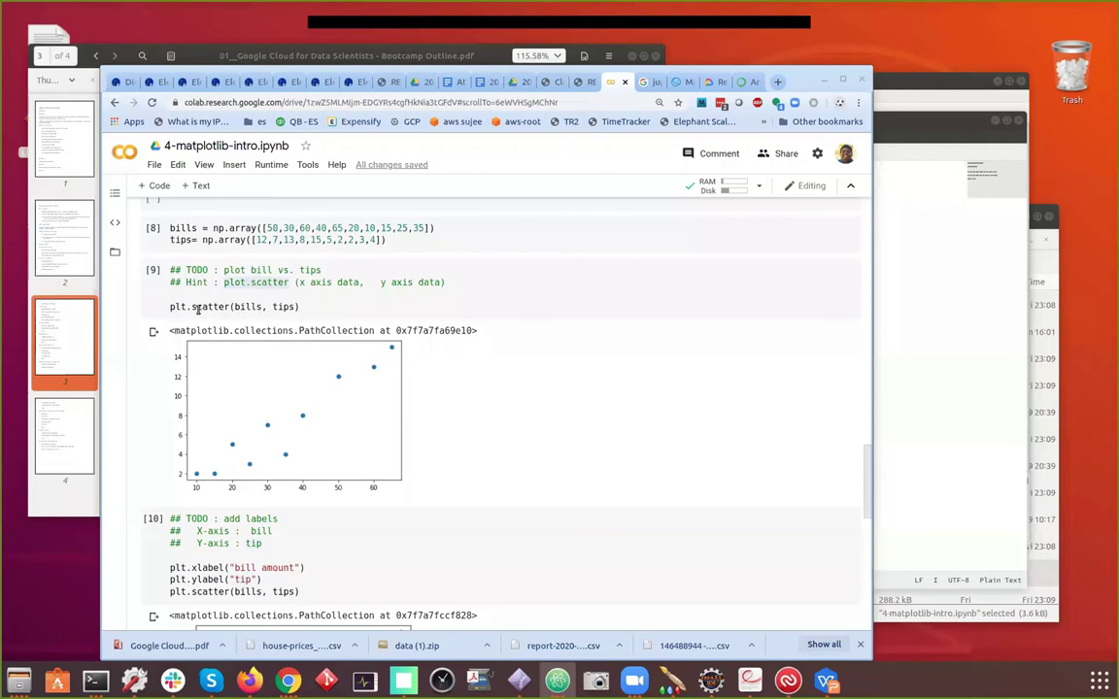
click(191, 306)
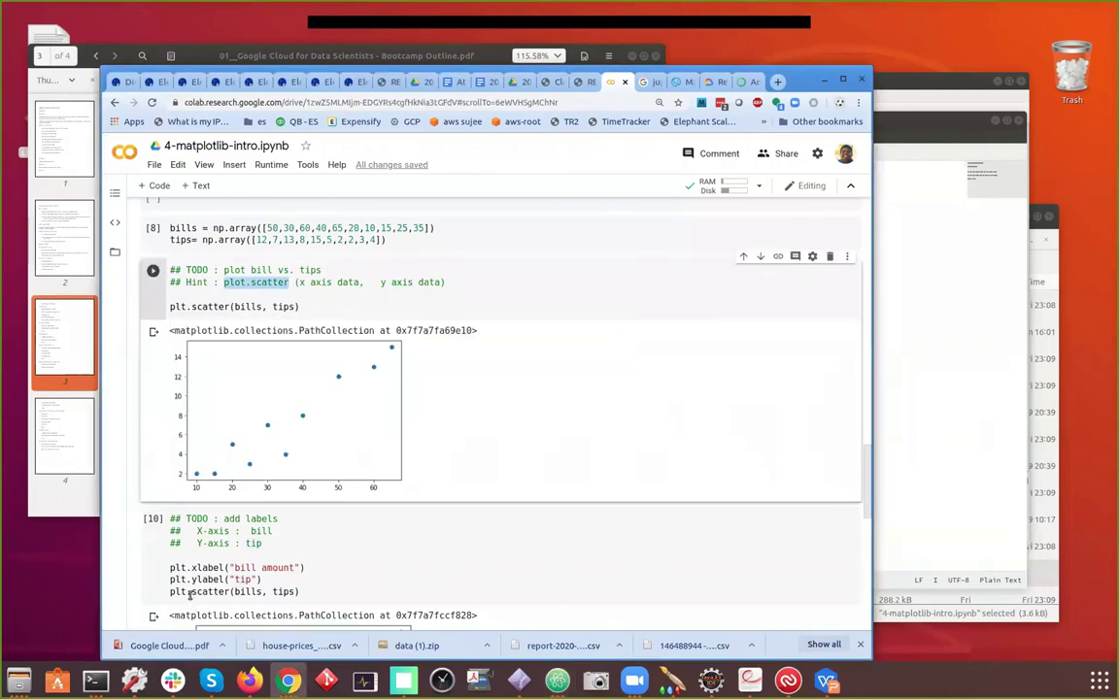
Examine the Scatter section's add labels cell, its plt.xlabel("bill amount") and plt.ylabel("tip") lines, and the labelled plot
click(238, 580)
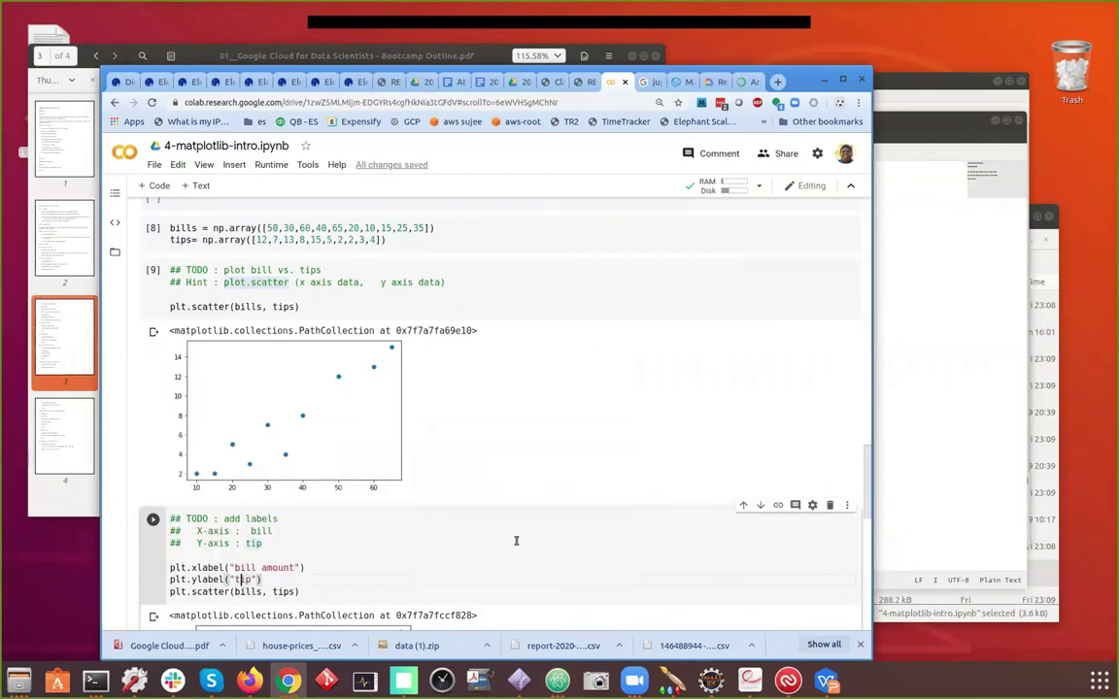
drag(169, 568, 262, 580)
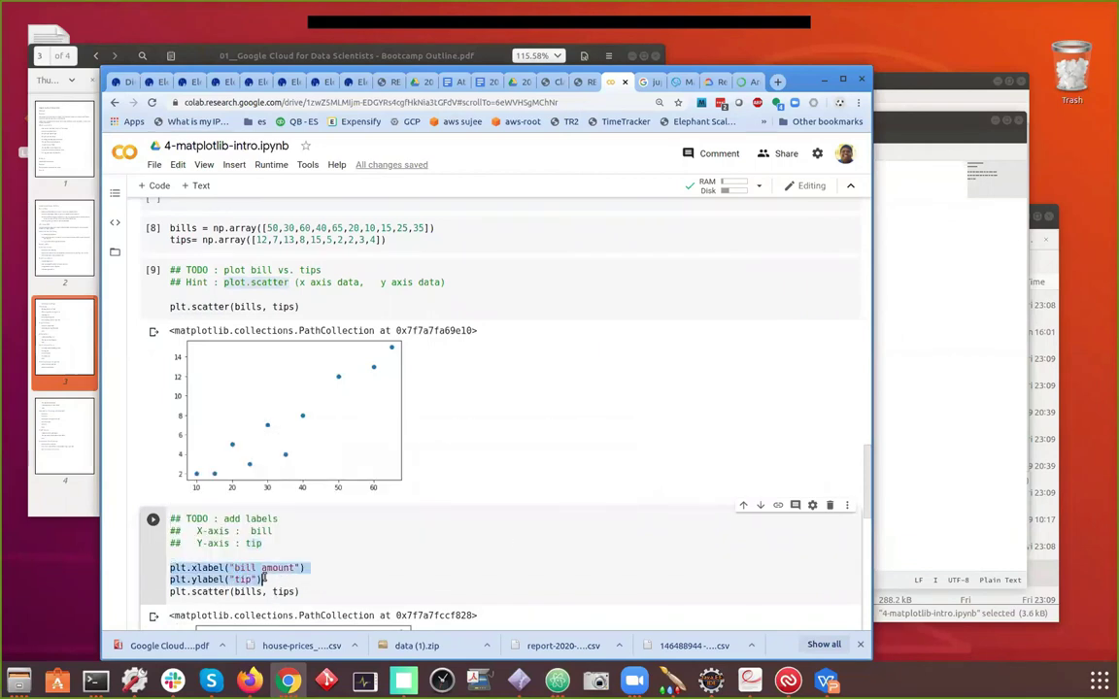
scroll(424, 537, down, 5)
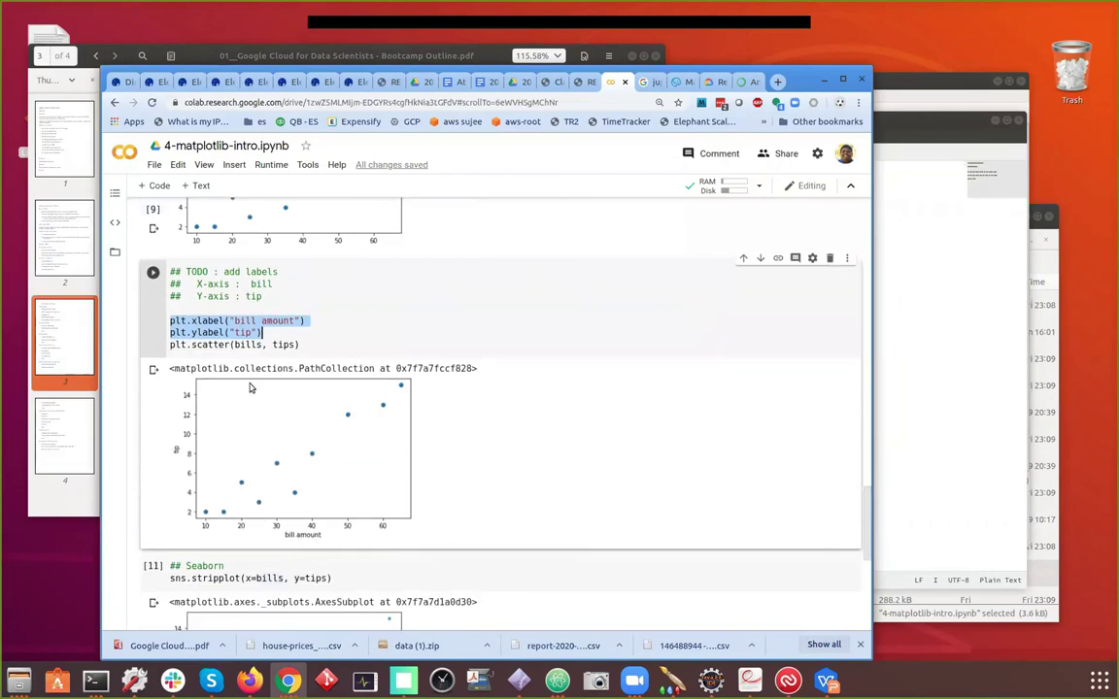
click(372, 330)
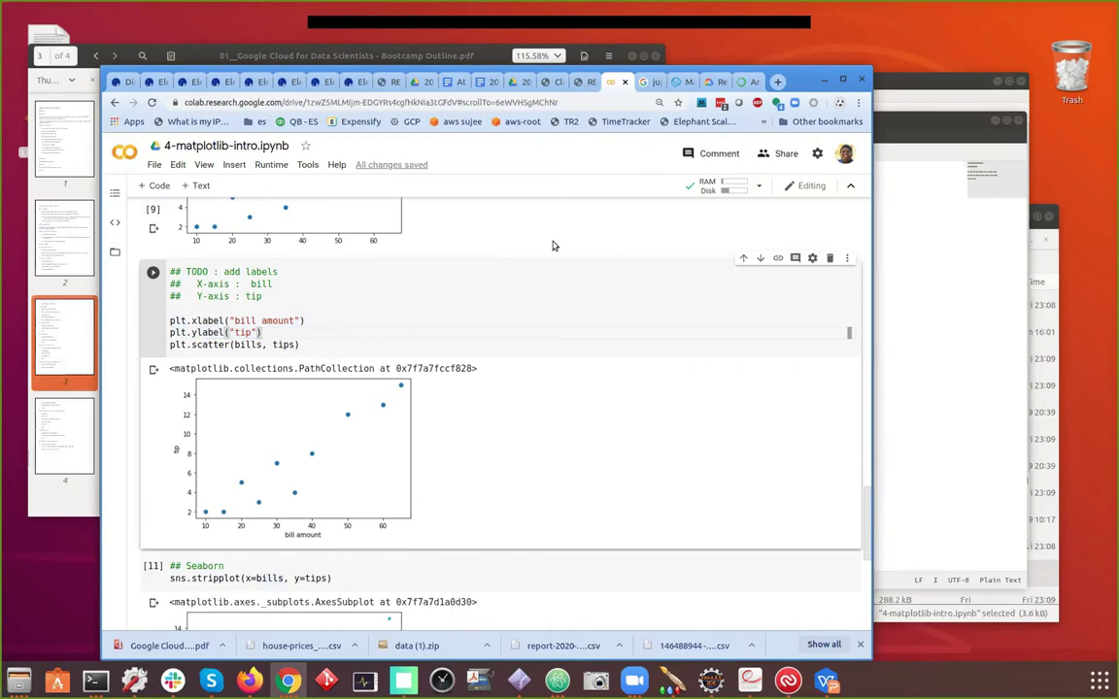
Search the web for matplotlib gallery and open the Thumbnail gallery page of the Matplotlib 2.0.2 documentation
click(751, 87)
key(ctrl+l)
text(matplot)
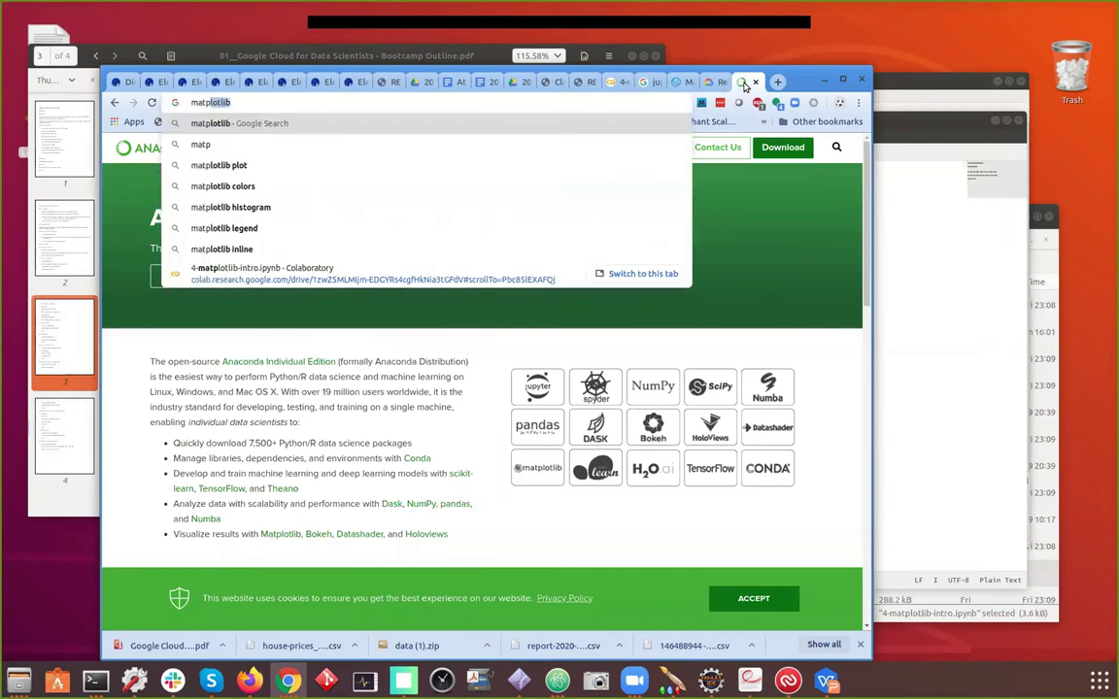
text( ga)
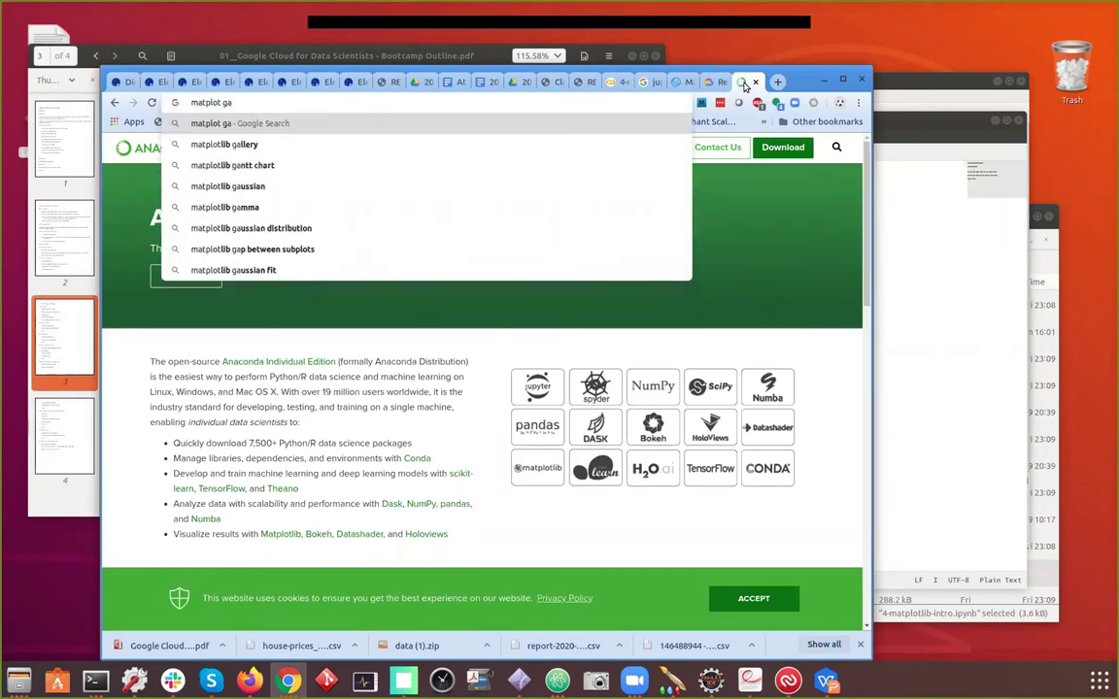
click(226, 143)
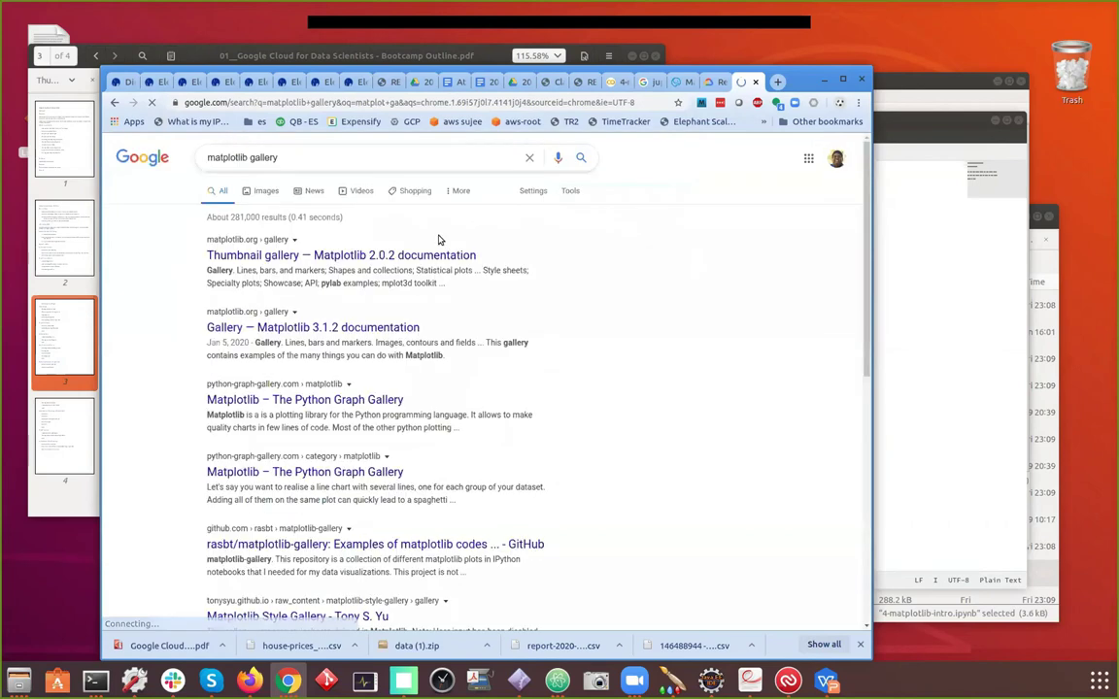
click(331, 255)
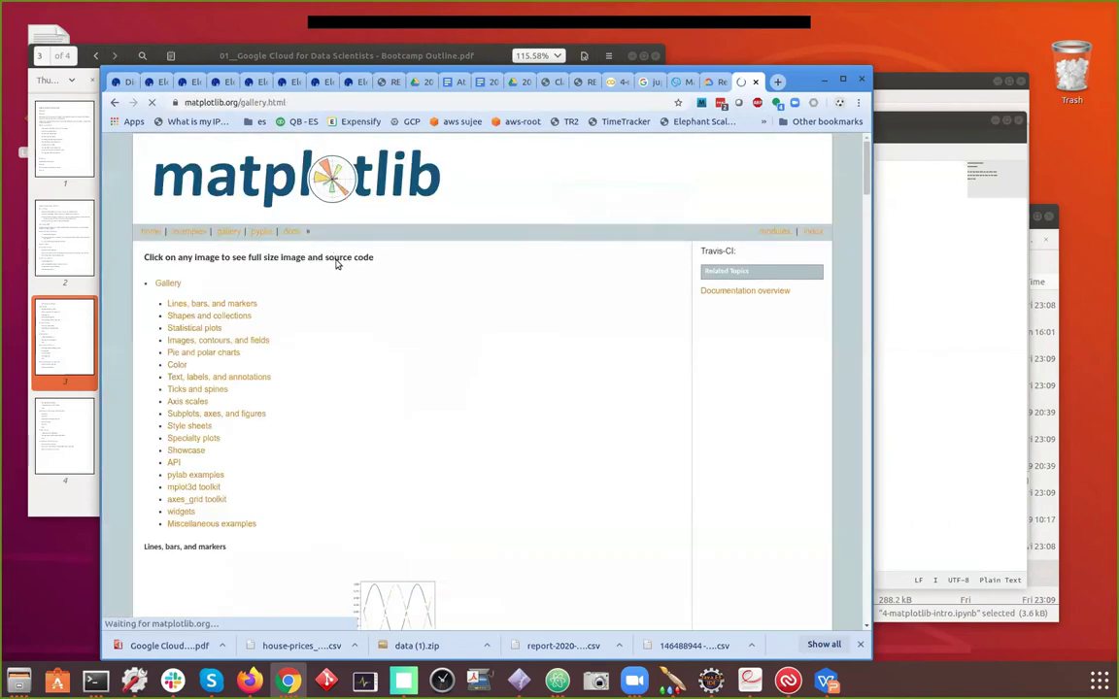
Browse the Matplotlib gallery's example plots from Lines, bars, and markers through Statistical plots and Color to Ticks and spines
scroll(570, 345, down, 5)
scroll(572, 344, down, 4)
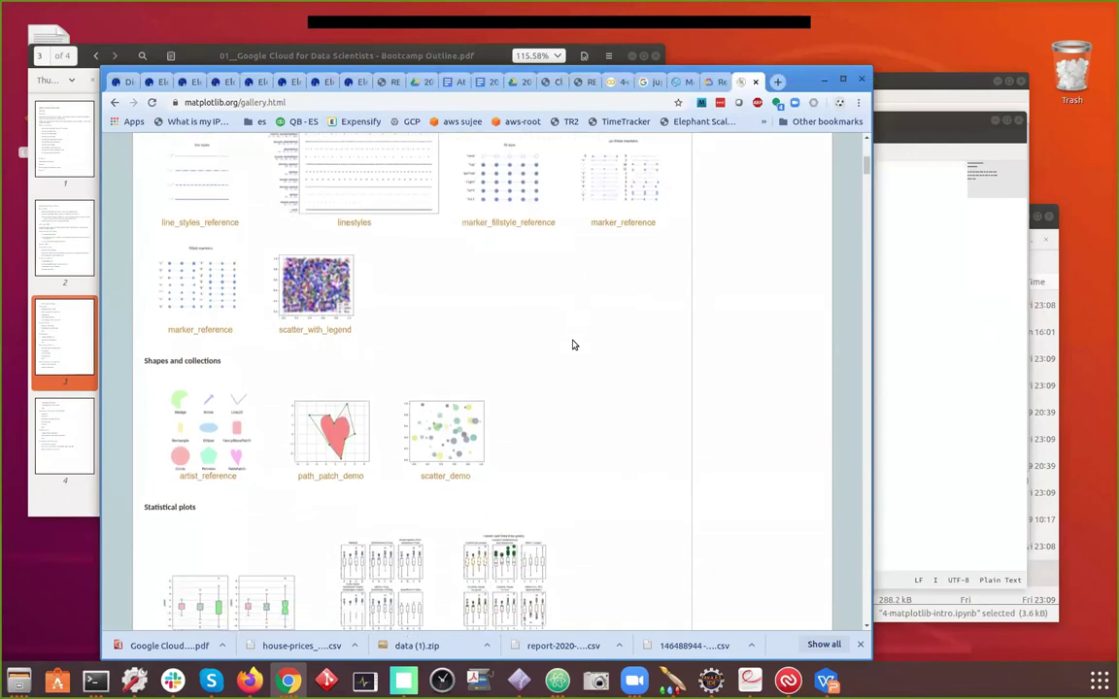
scroll(573, 343, down, 2)
scroll(573, 342, up, 2)
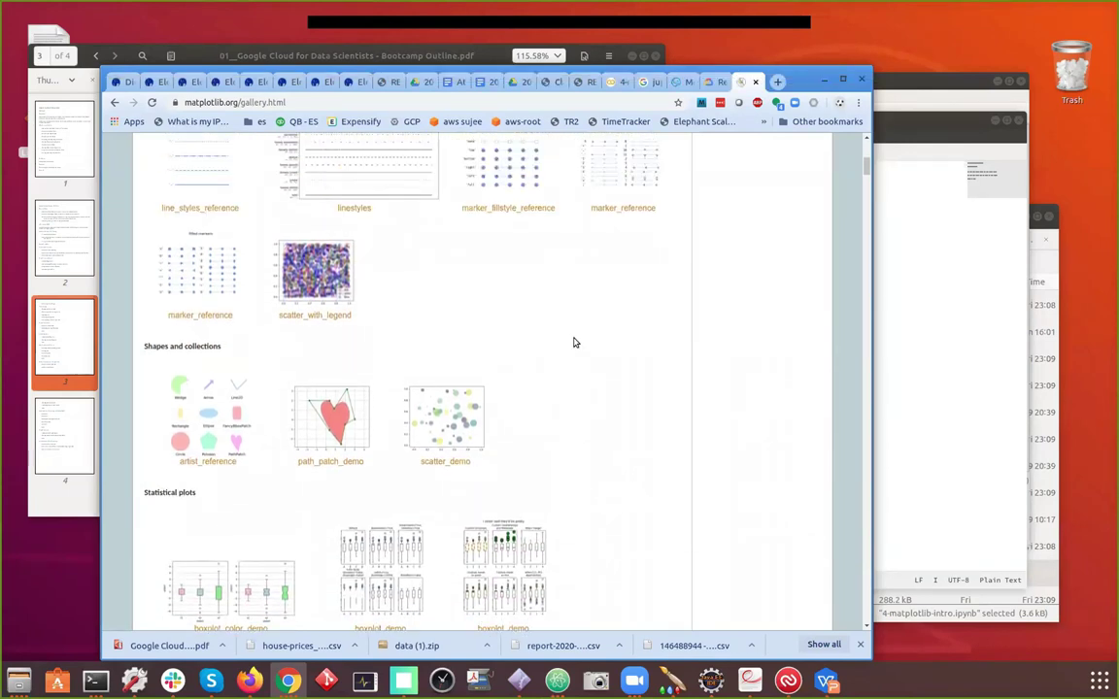
scroll(574, 342, up, 5)
scroll(492, 352, down, 15)
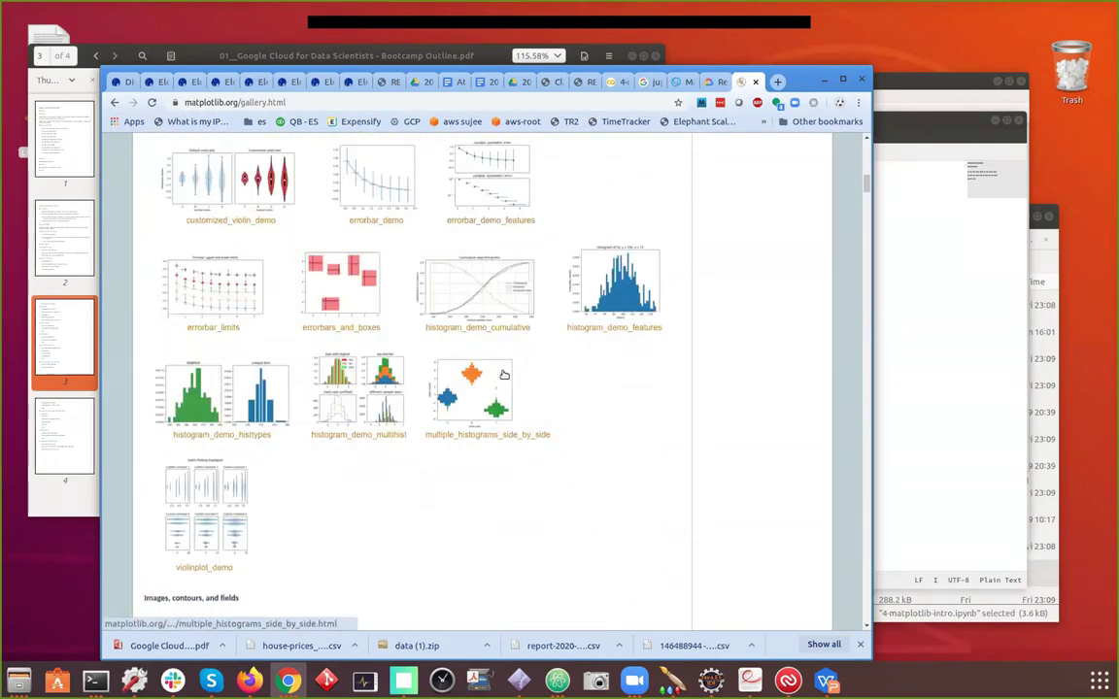
scroll(505, 375, down, 1)
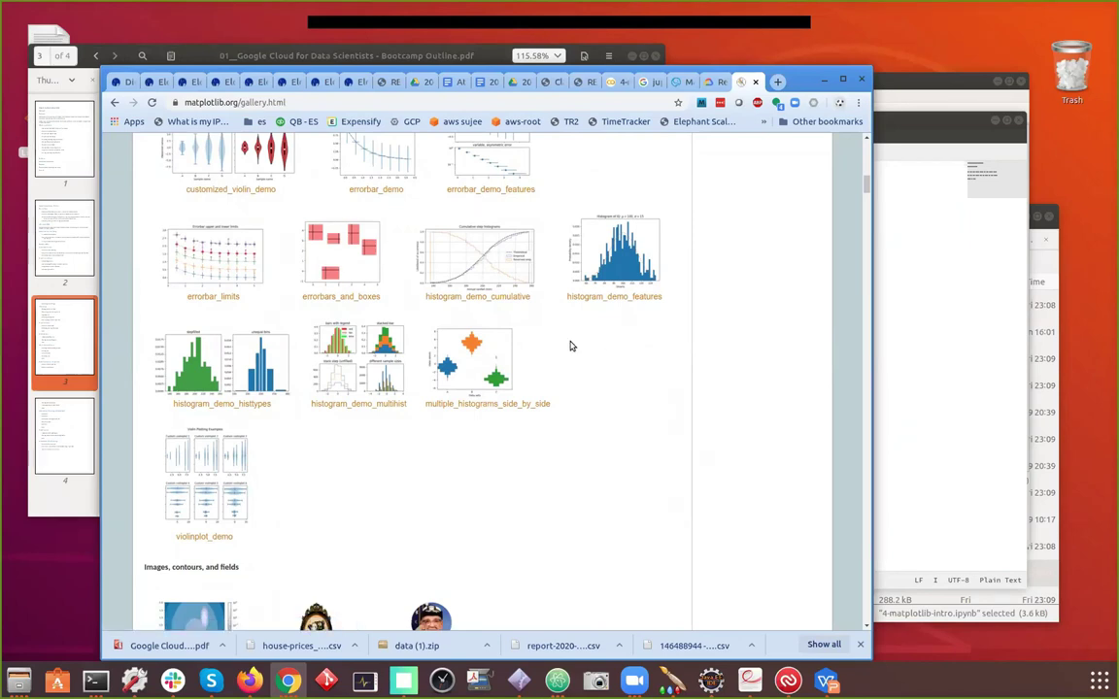
scroll(561, 339, down, 5)
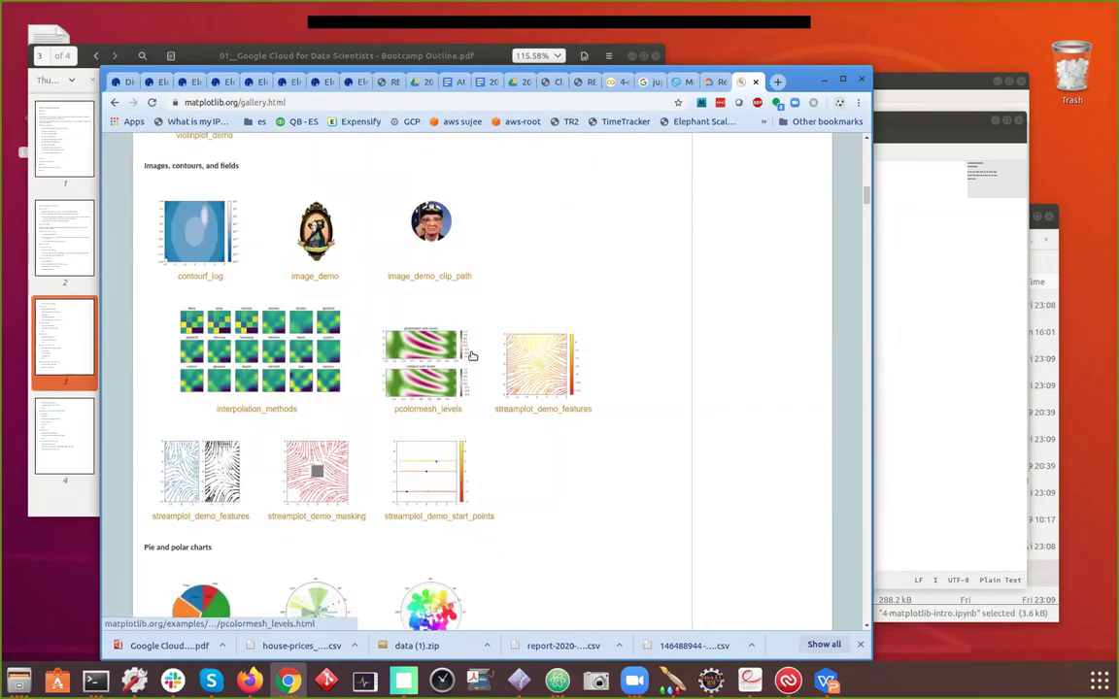
scroll(489, 358, down, 5)
scroll(491, 358, down, 2)
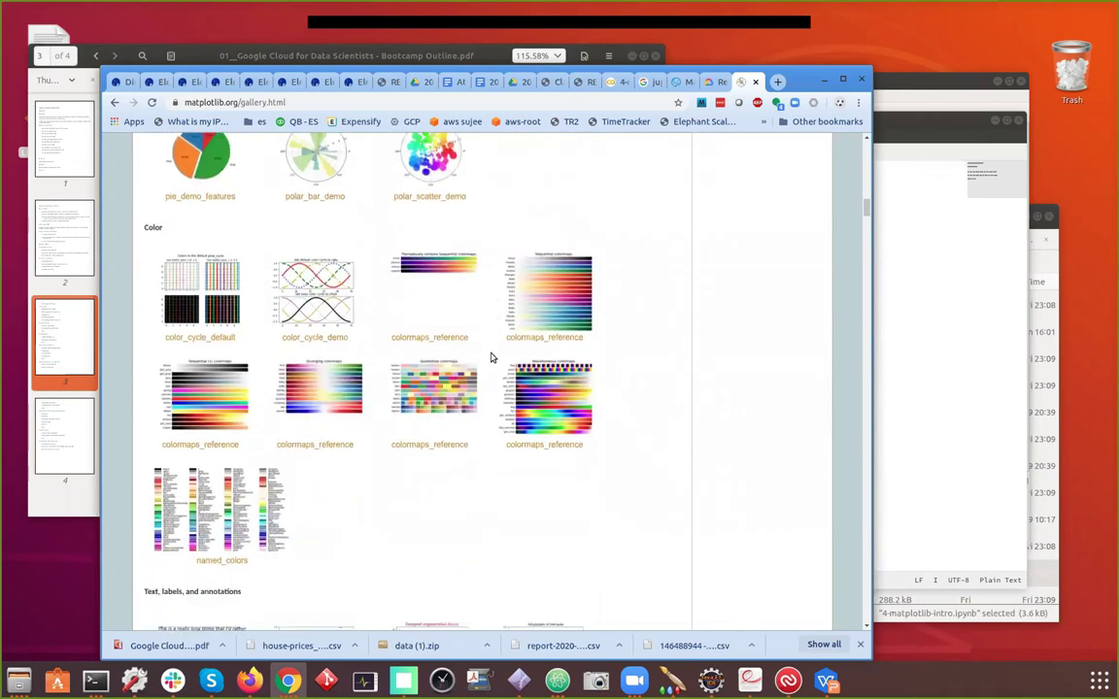
scroll(491, 358, down, 5)
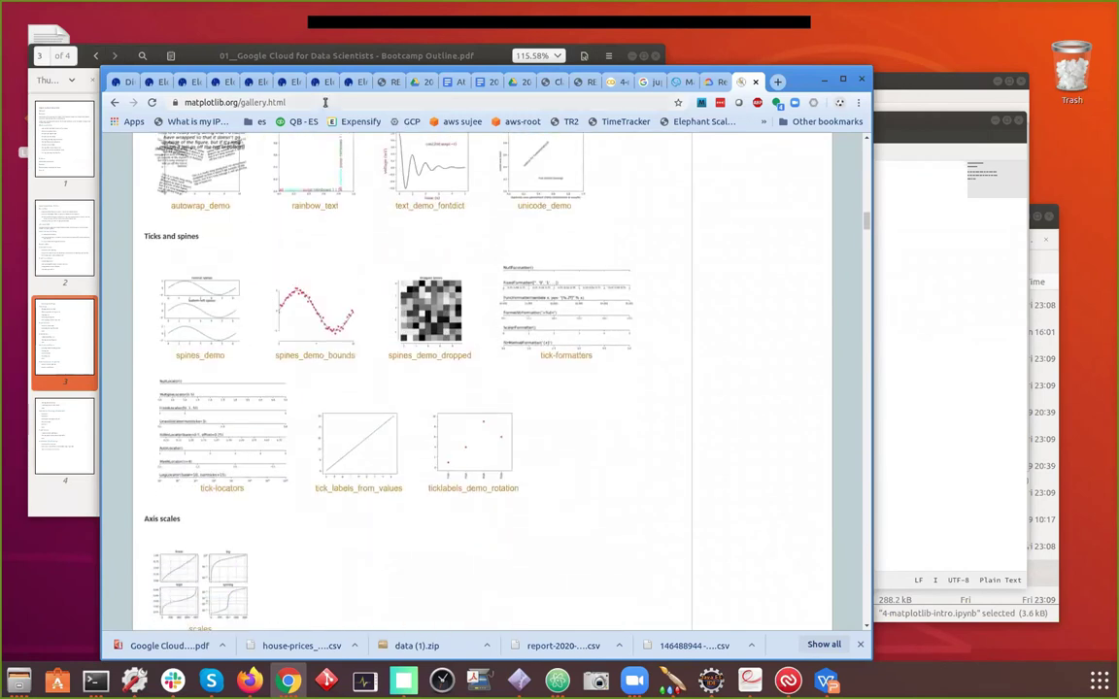
Copy the gallery page's URL and switch to the shared document 2020-04-11 - Google Cloud for Data Science - (Shared)
click(291, 102)
key(ctrl+c)
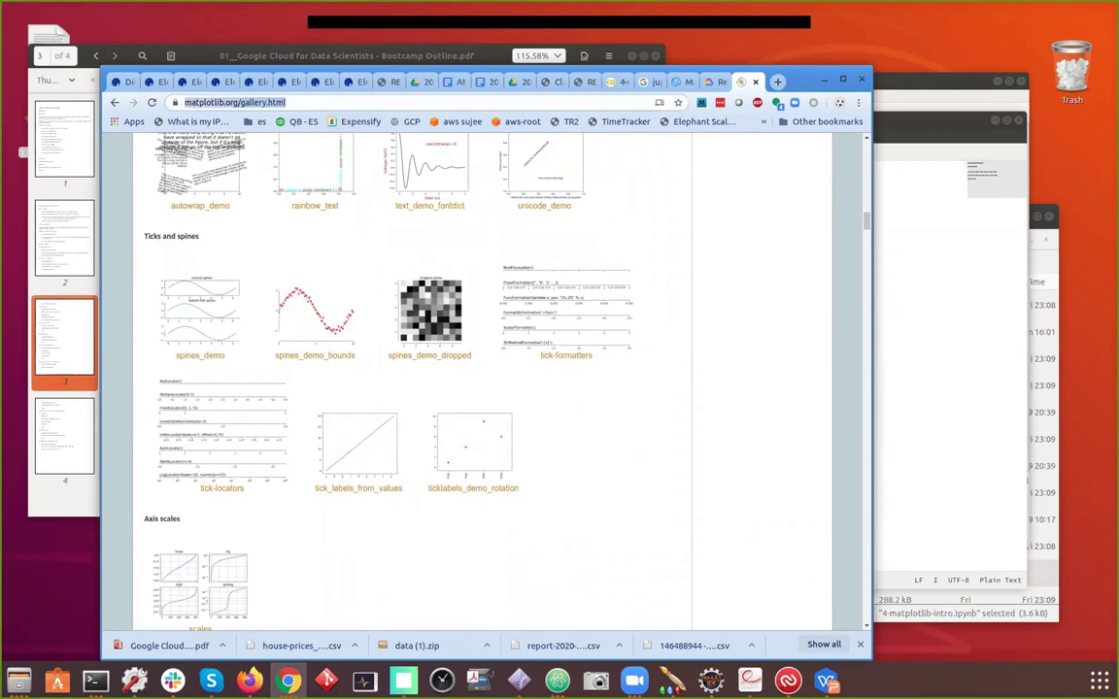
key(alt+Tab)
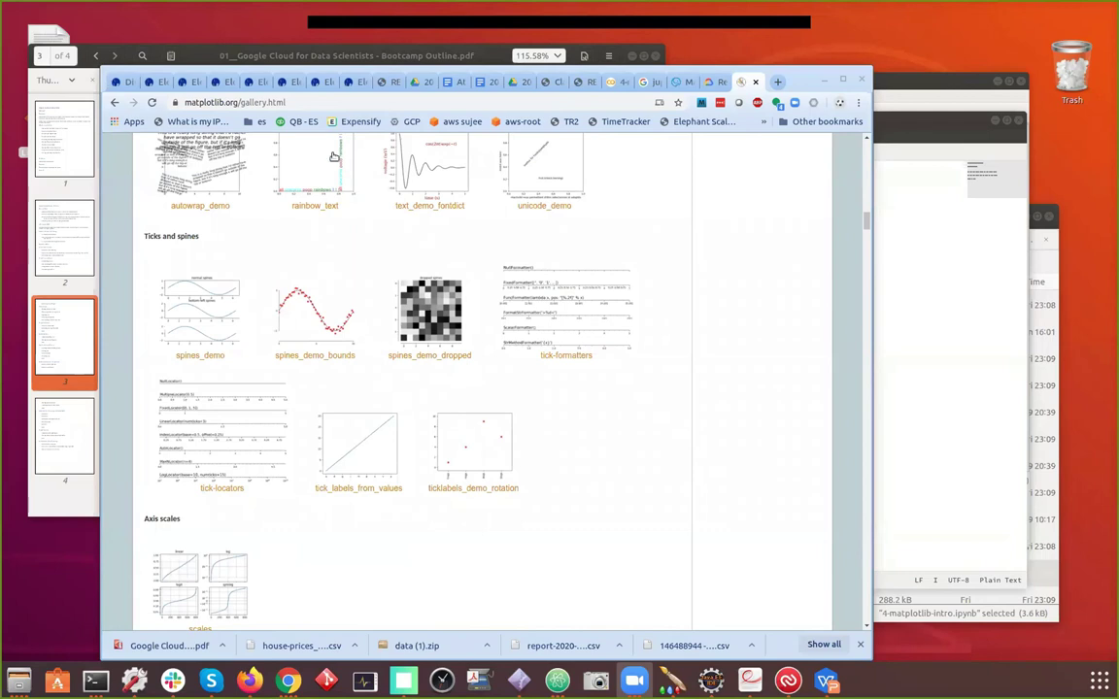
key(alt+Tab)
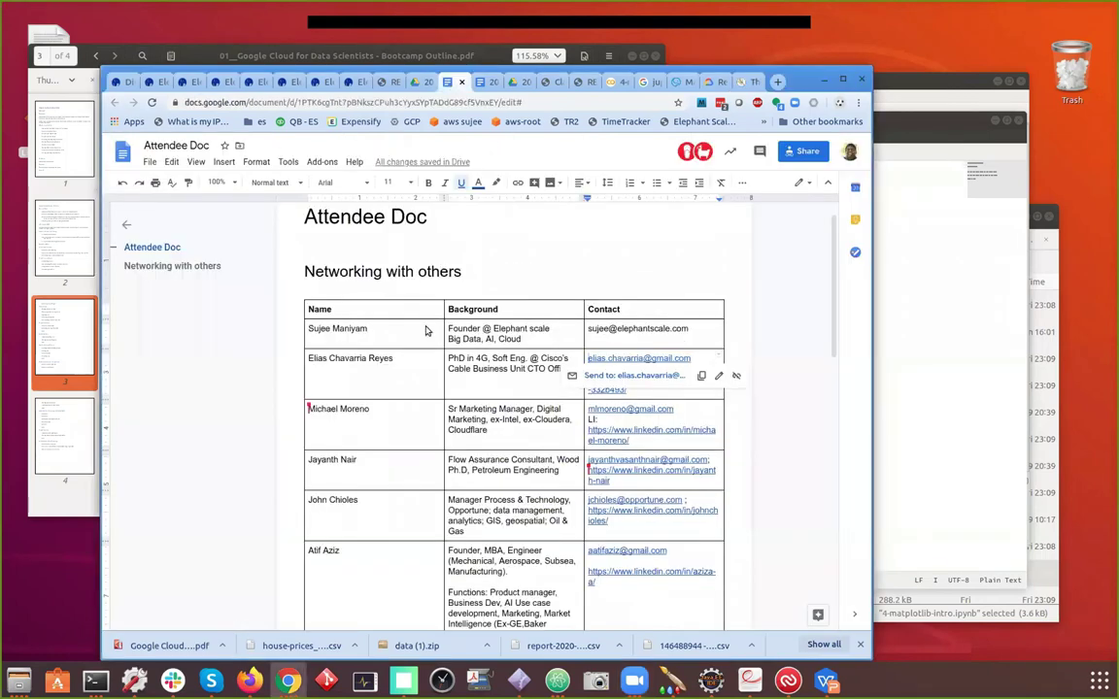
click(461, 82)
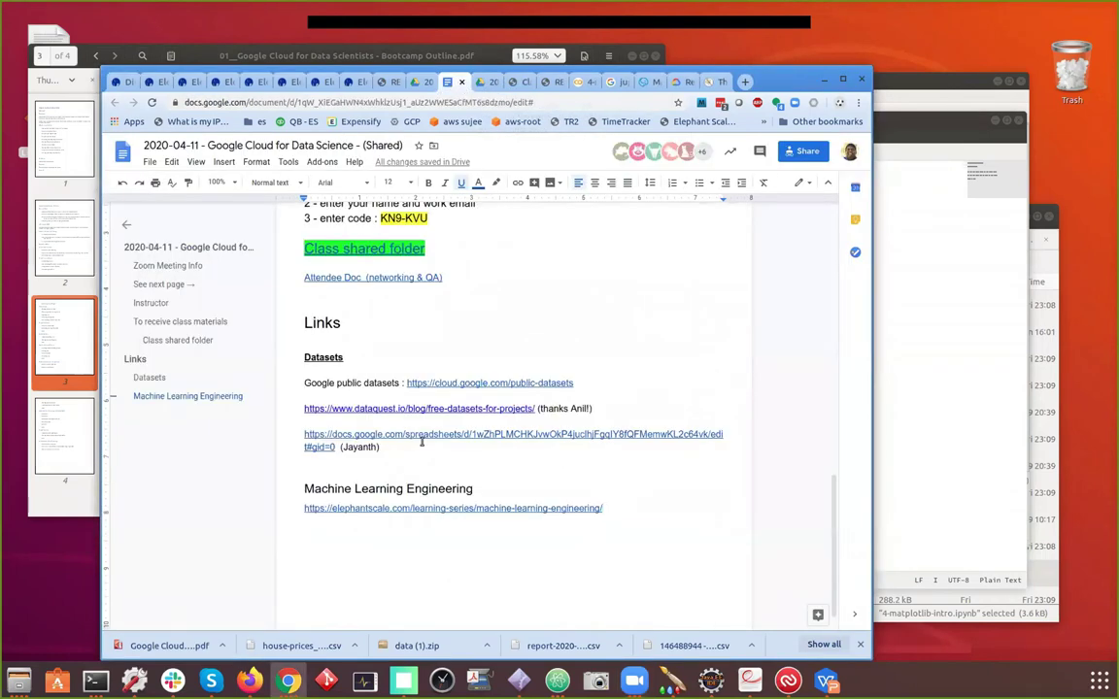
Change the Machine Learning Engineering heading under Links to the Normal text style
click(473, 542)
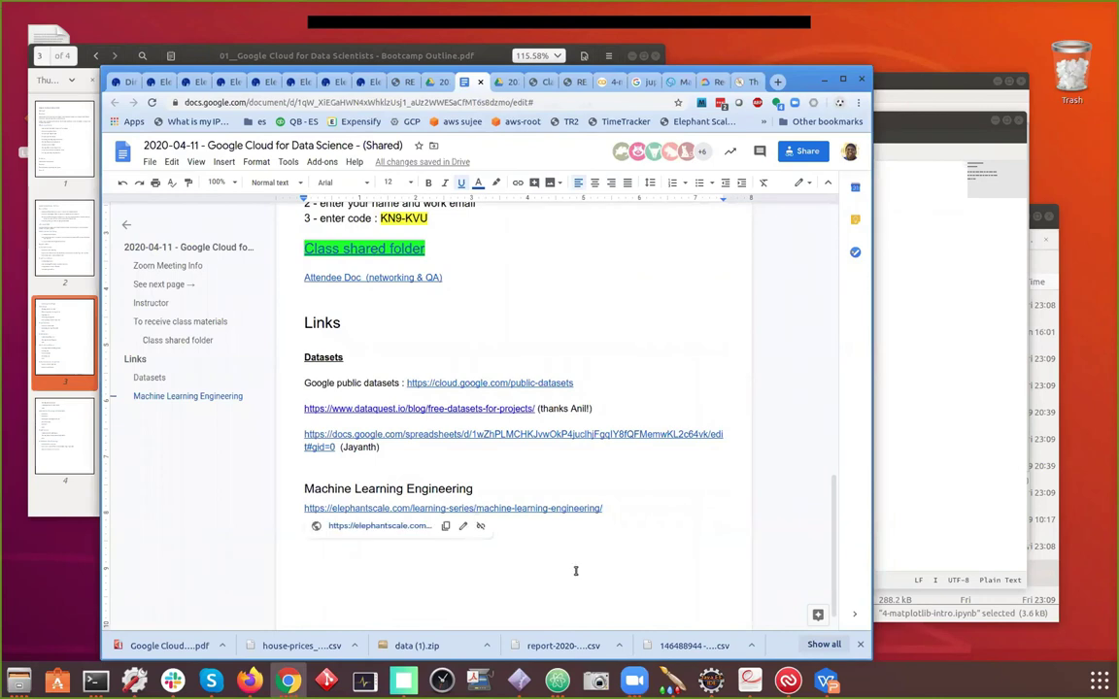
click(637, 495)
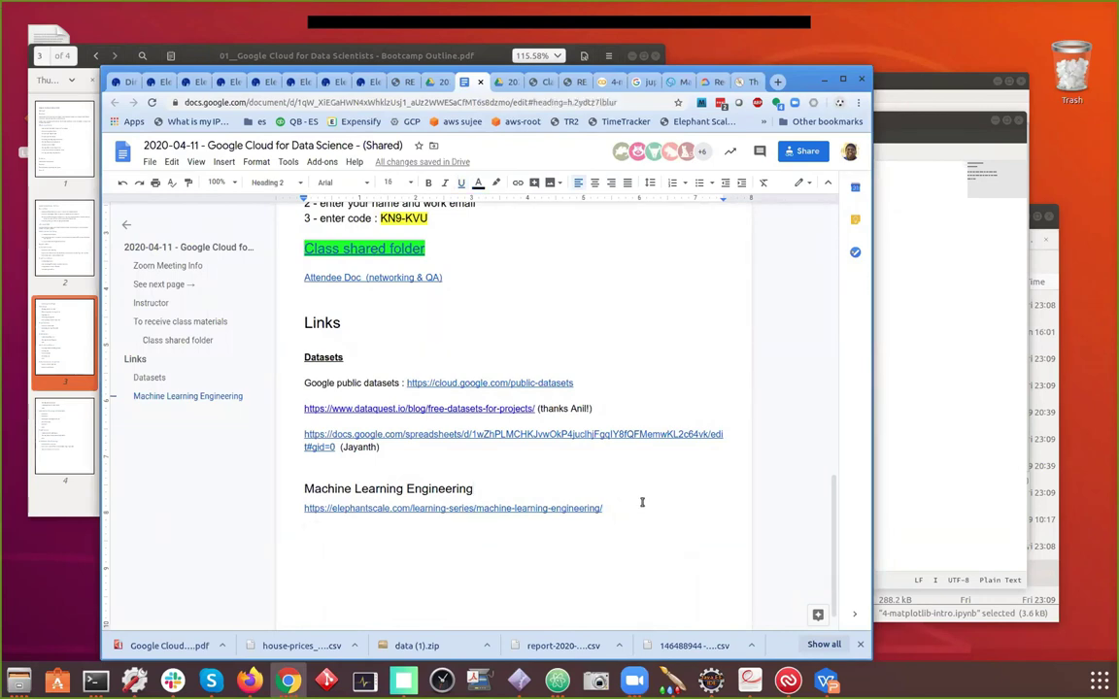
click(280, 182)
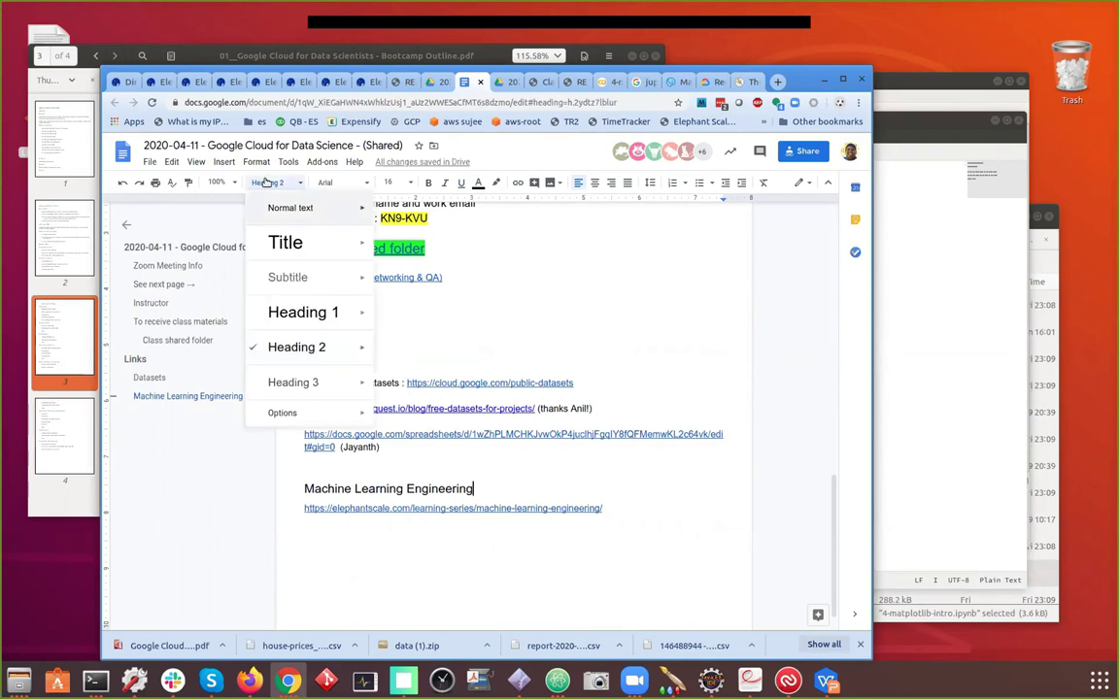
click(276, 210)
click(648, 483)
key(Return)
text(Matplot ga)
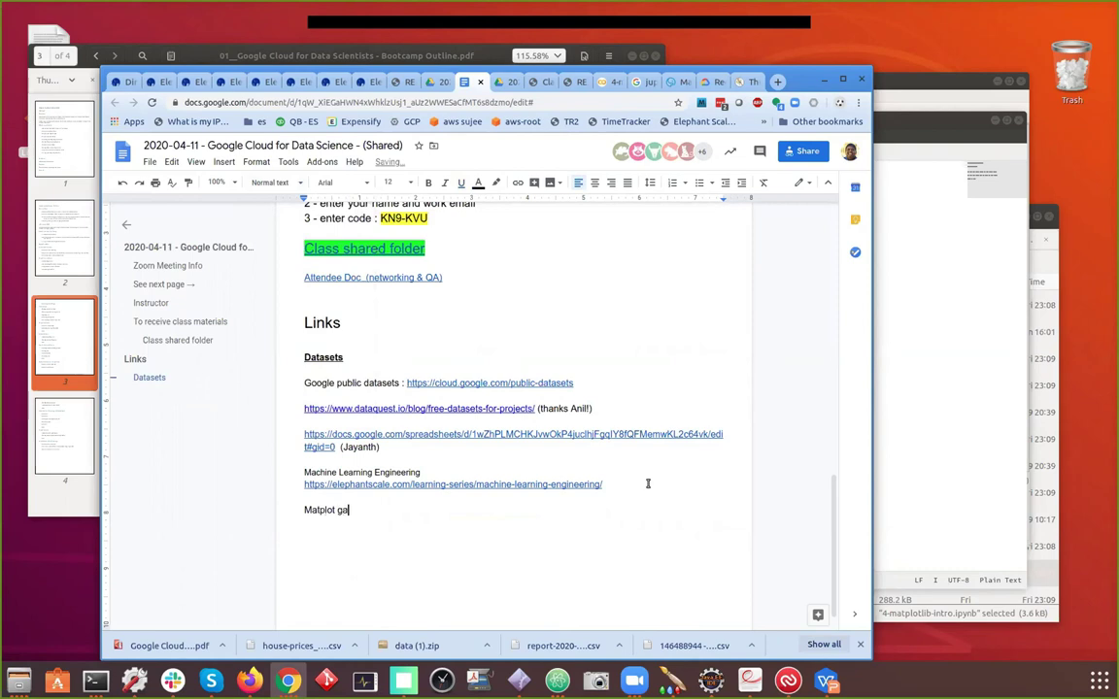
text(llery :)
key(ctrl+v)
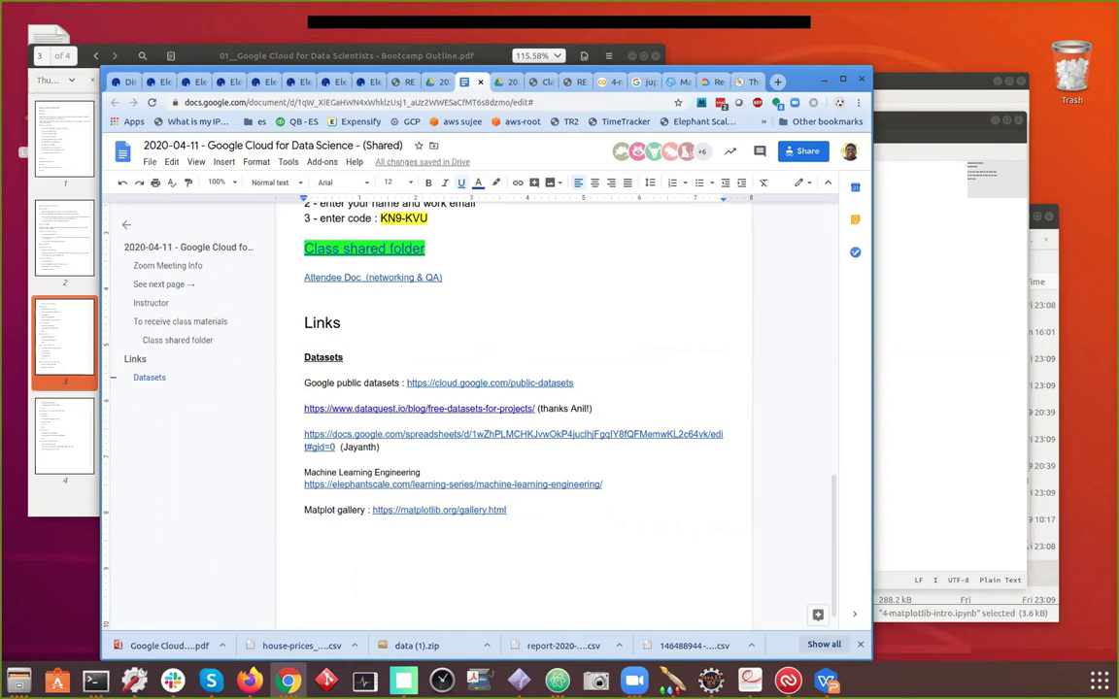
click(556, 680)
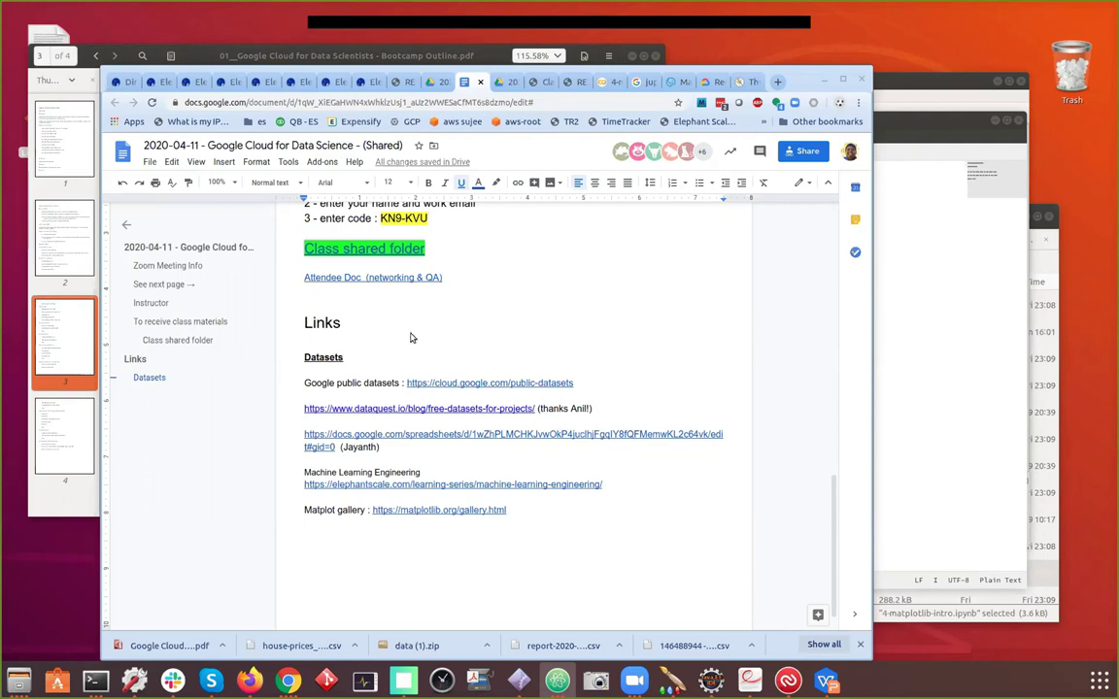
click(576, 304)
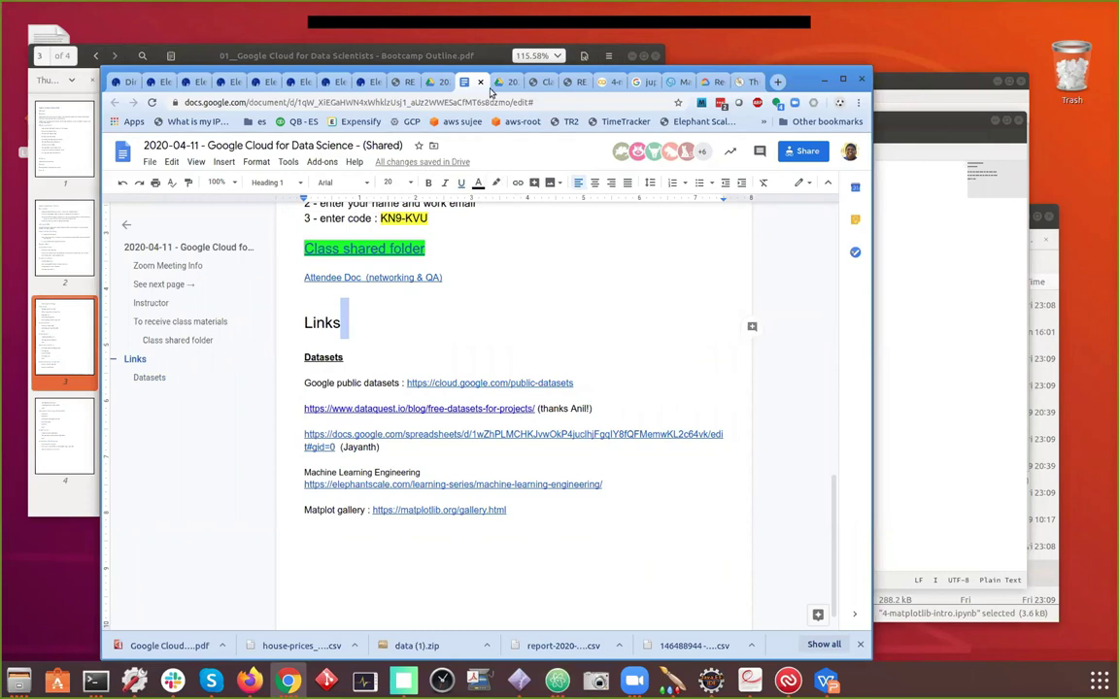
Go to the Data Science on GCP Labs README page and review the Python Basics labs in Section 3
click(400, 83)
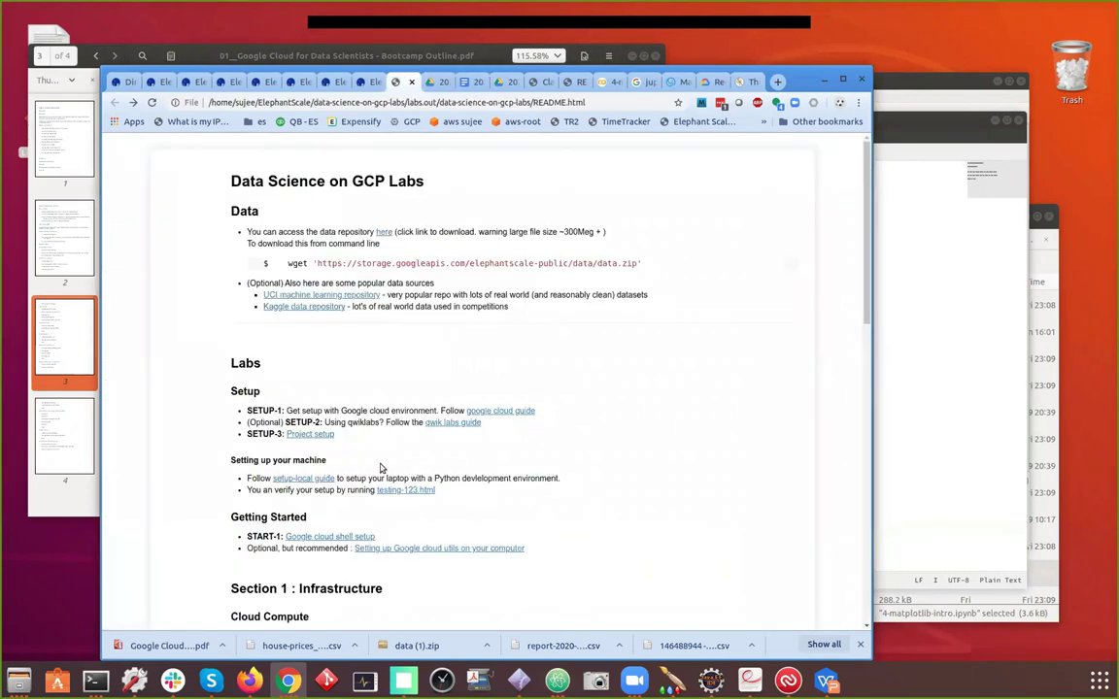
scroll(440, 460, down, 8)
scroll(498, 456, down, 3)
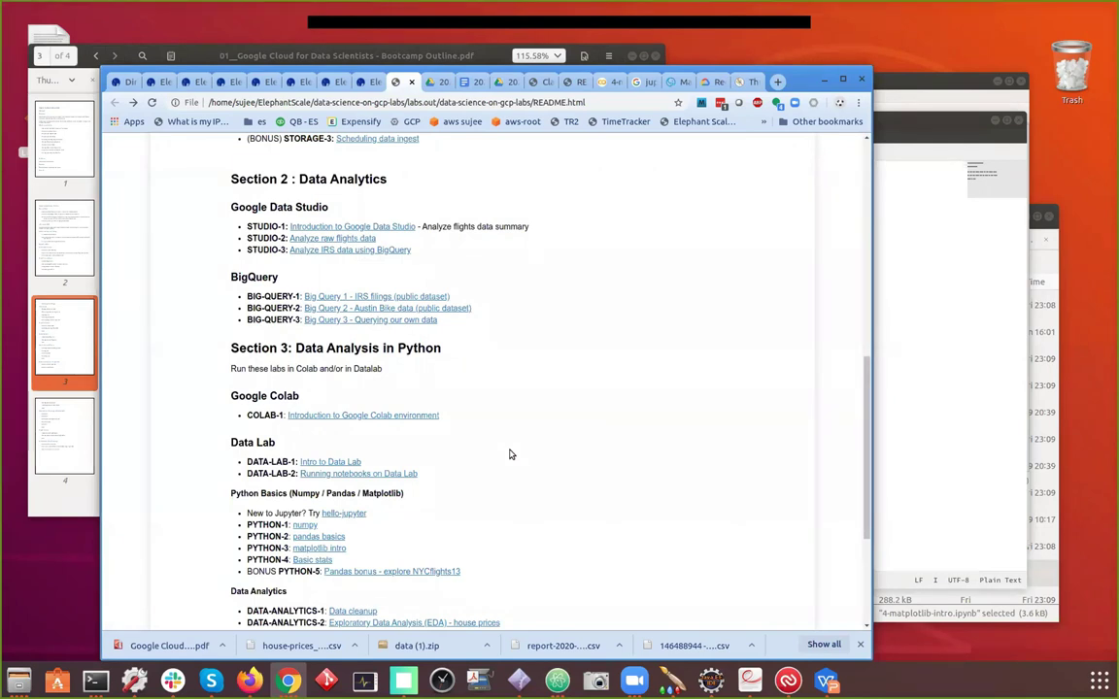
scroll(509, 452, down, 3)
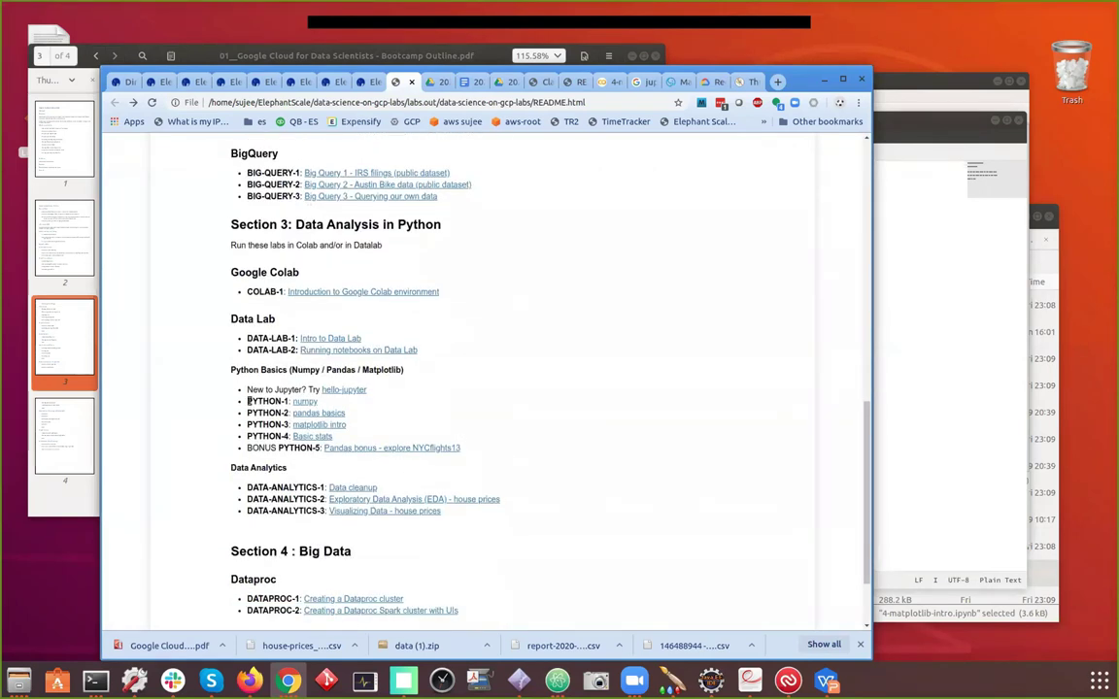
drag(251, 431, 373, 436)
click(570, 422)
scroll(660, 460, down, 3)
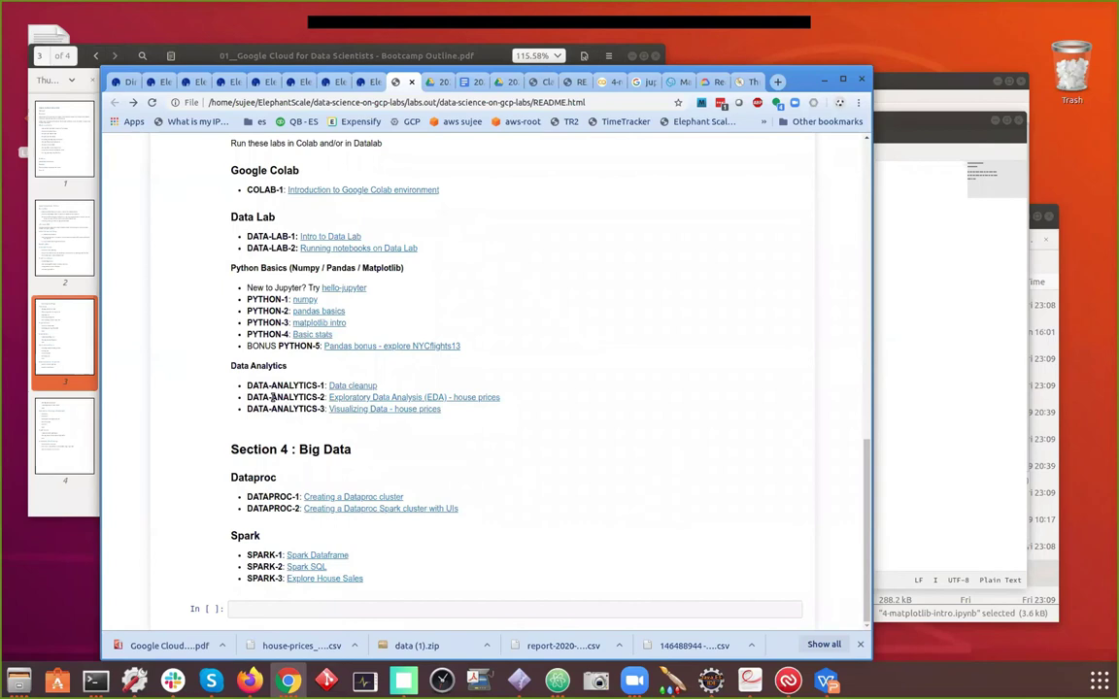
Look at the DATA-ANALYTICS-2 lab, Exploratory Data Analysis (EDA) - house prices, and return to the README page
drag(249, 397, 533, 398)
click(544, 398)
drag(243, 399, 326, 398)
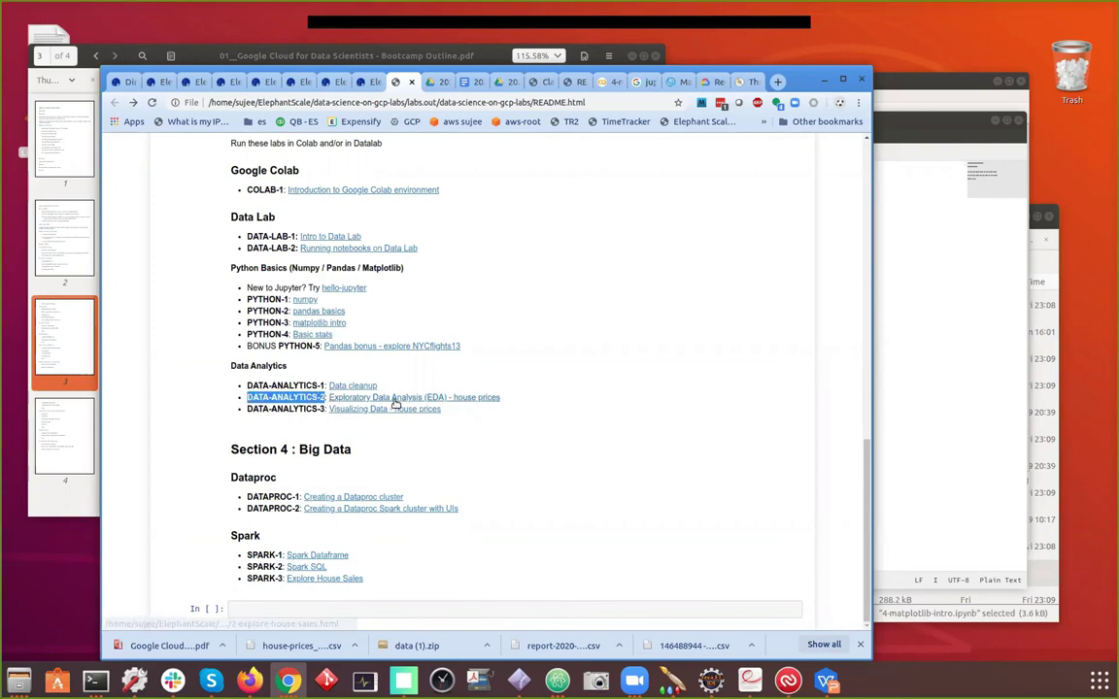
click(393, 399)
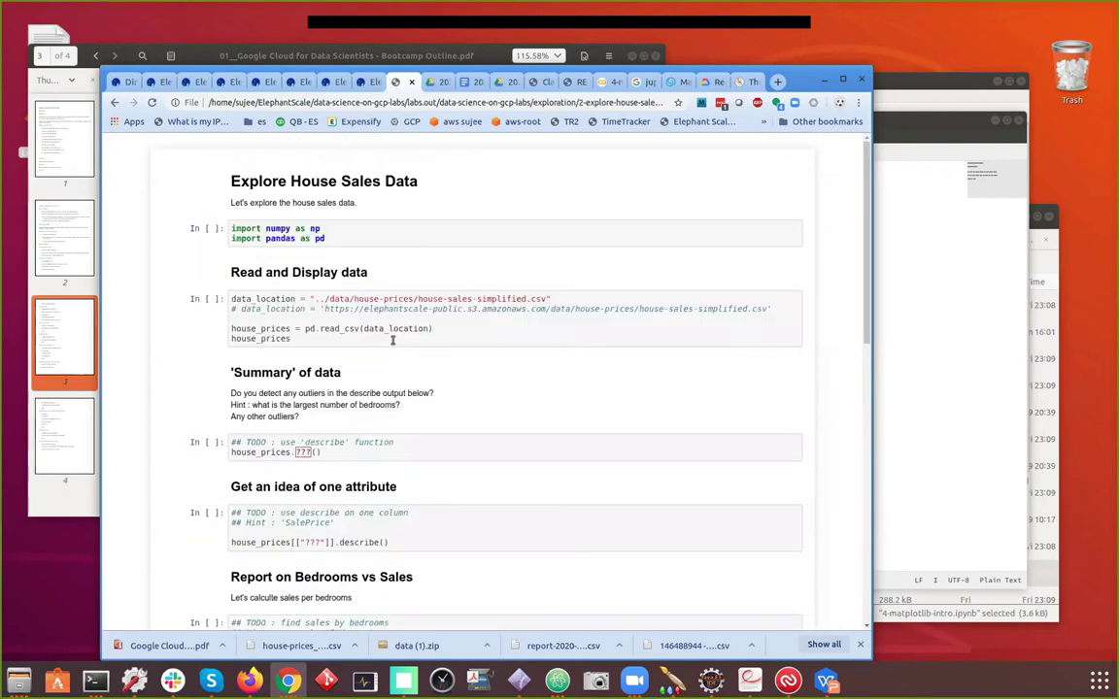
click(113, 103)
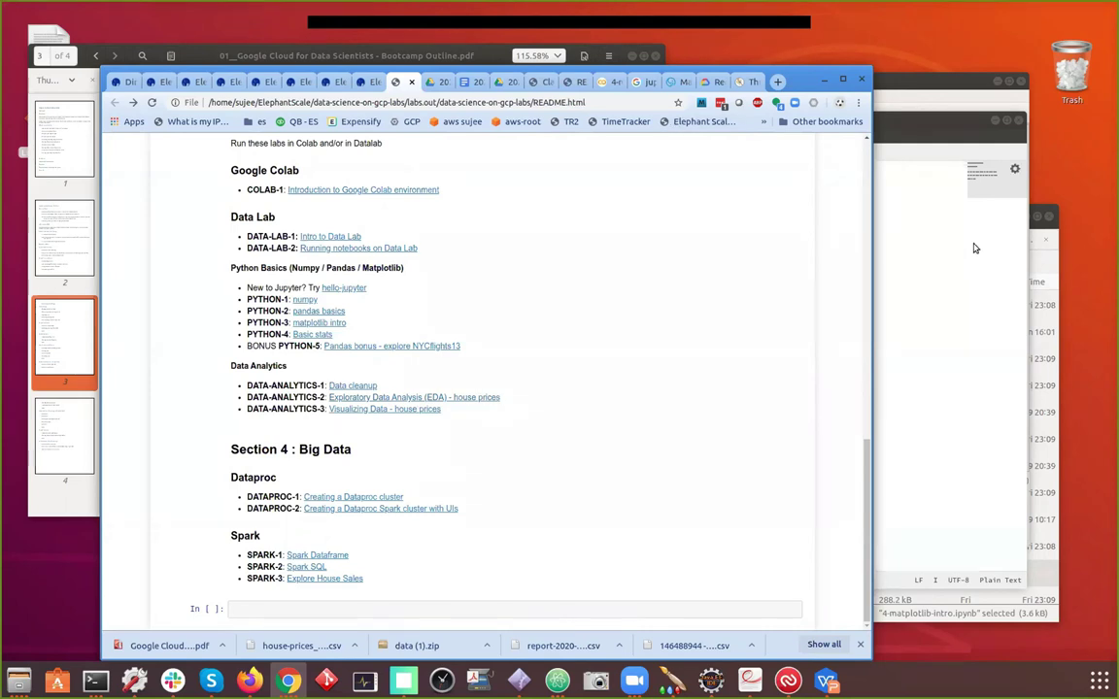
Switch to the file manager and expand the exploration folder in data-science-on-gcp-labs in place of the python-basics folder
key(alt+Tab)
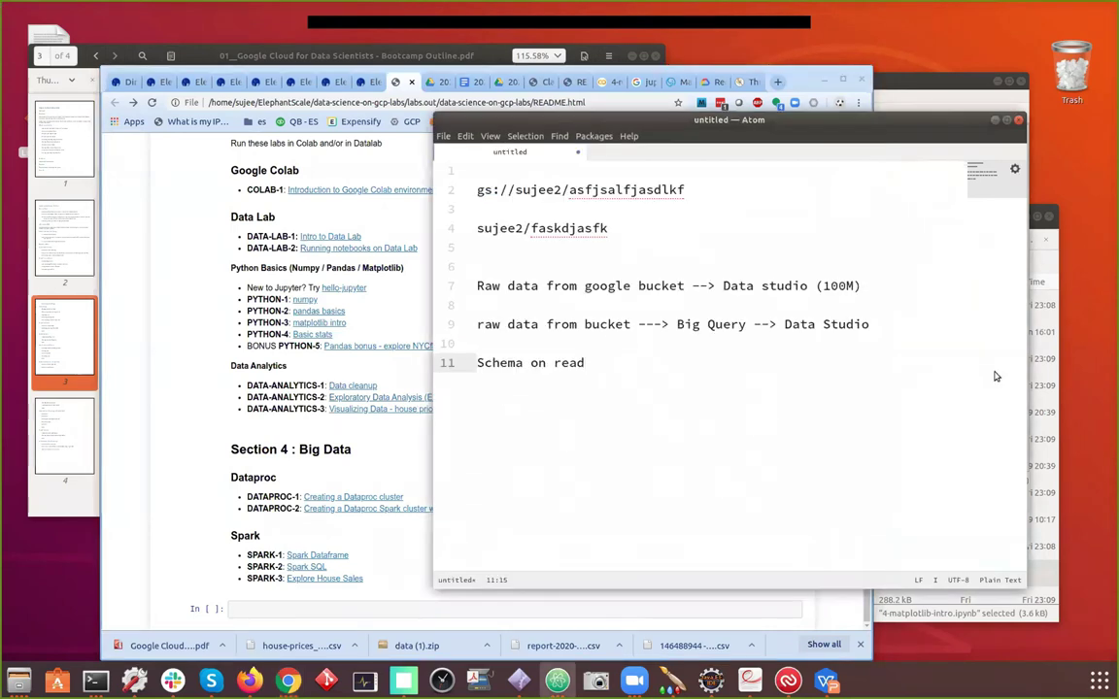
key(alt+Tab)
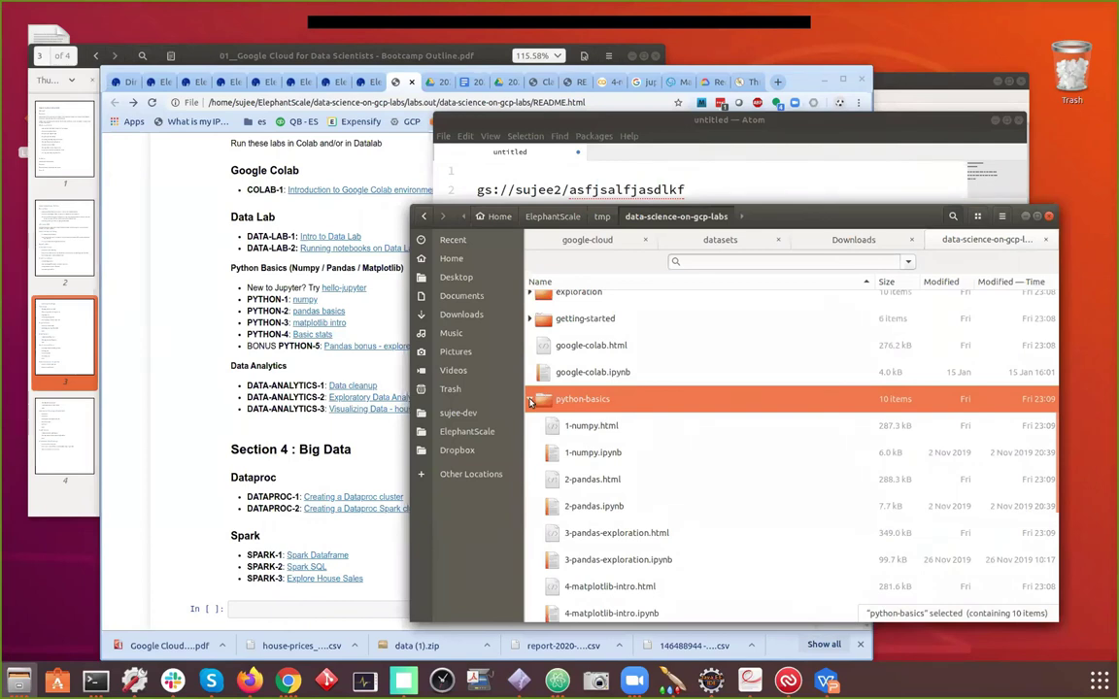
click(530, 398)
scroll(569, 418, up, 3)
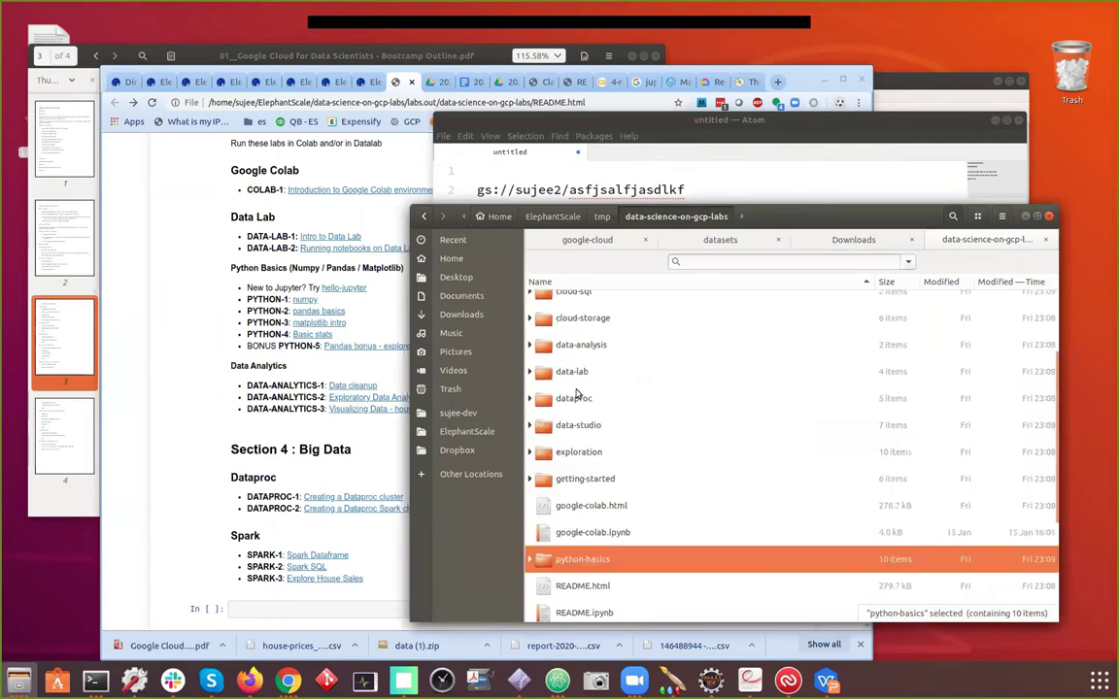
click(531, 452)
scroll(611, 435, down, 3)
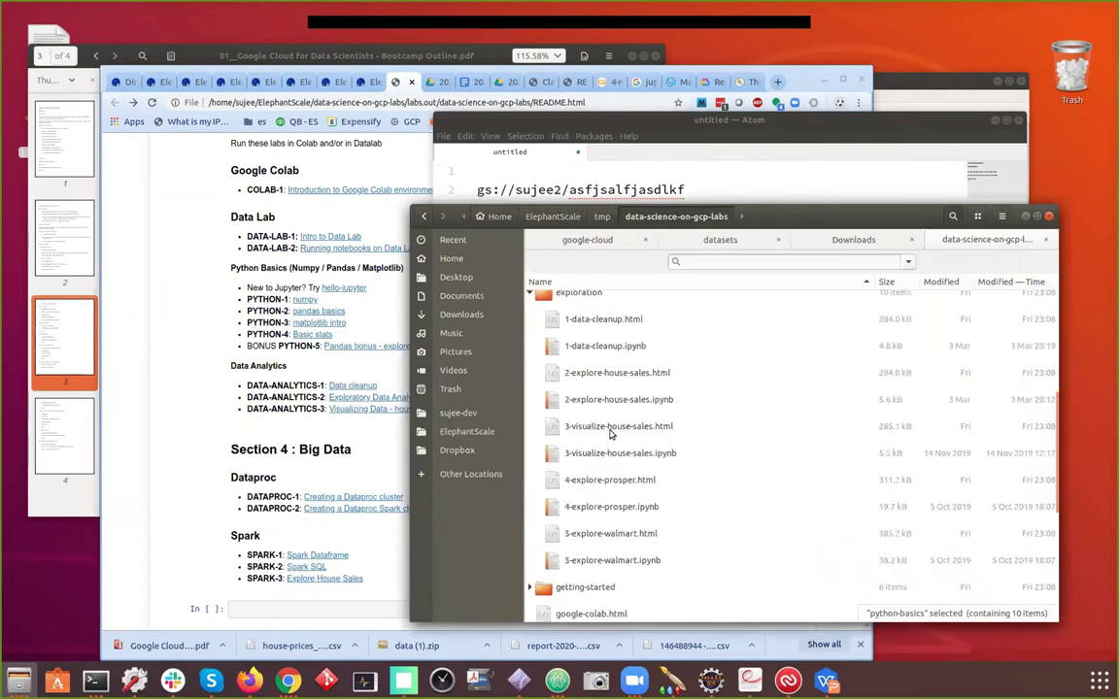
Look through the notebooks in the python-basics folder, collapse it, and return to the files in the exploration folder
scroll(540, 486, down, 3)
click(531, 509)
scroll(627, 433, down, 4)
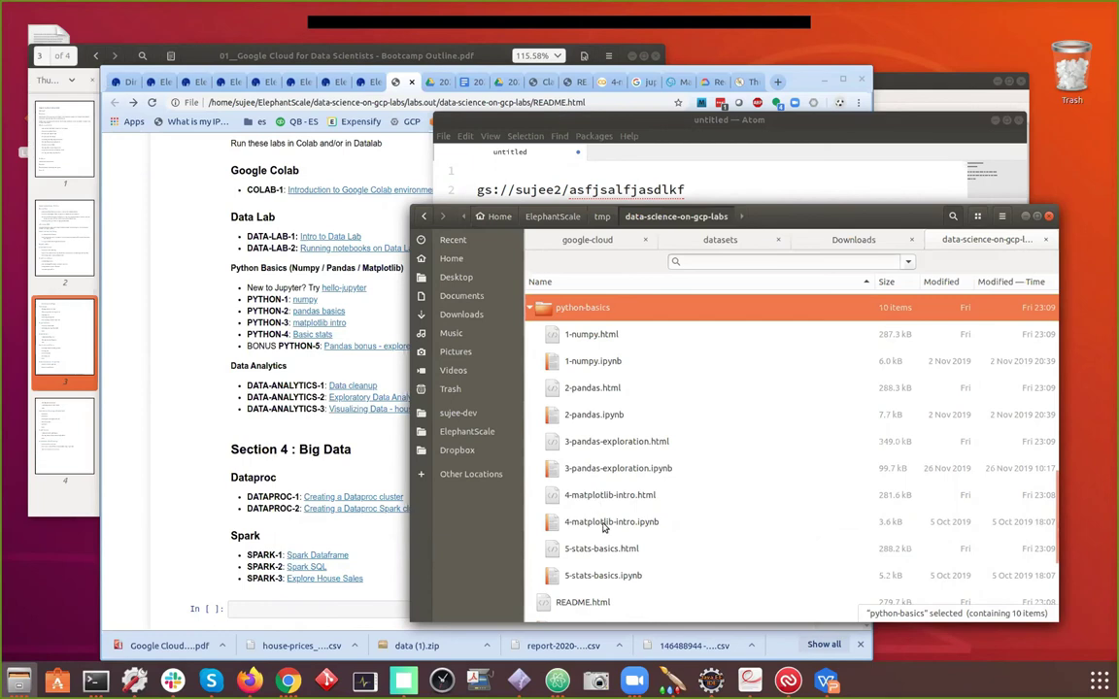
scroll(612, 497, up, 1)
click(531, 430)
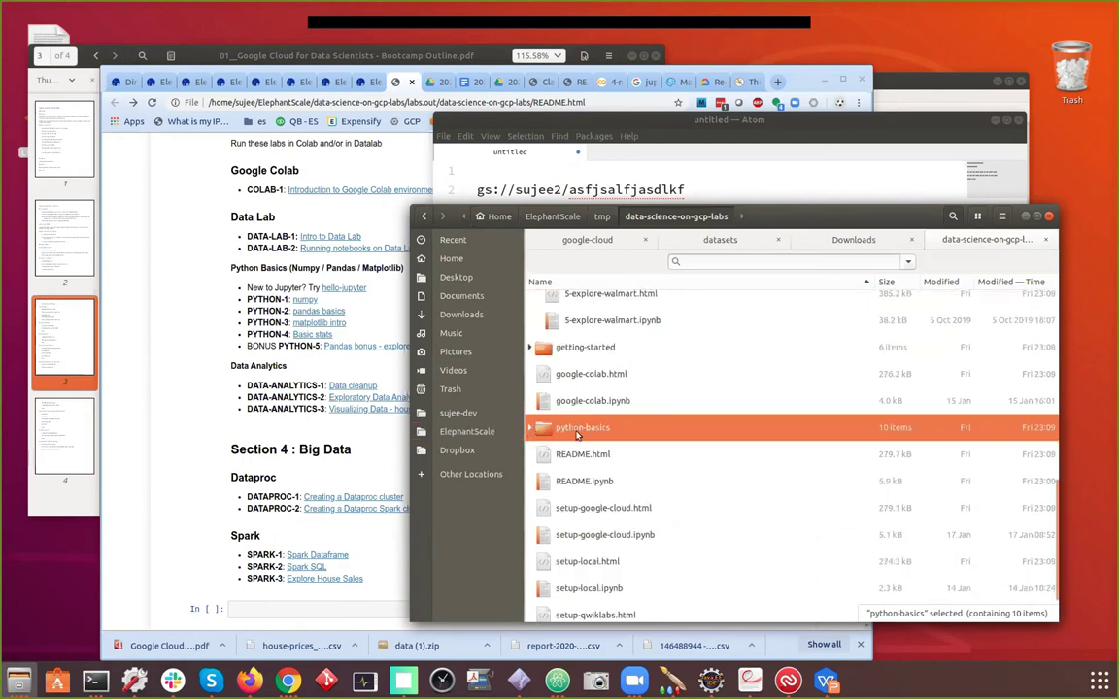
scroll(530, 408, up, 3)
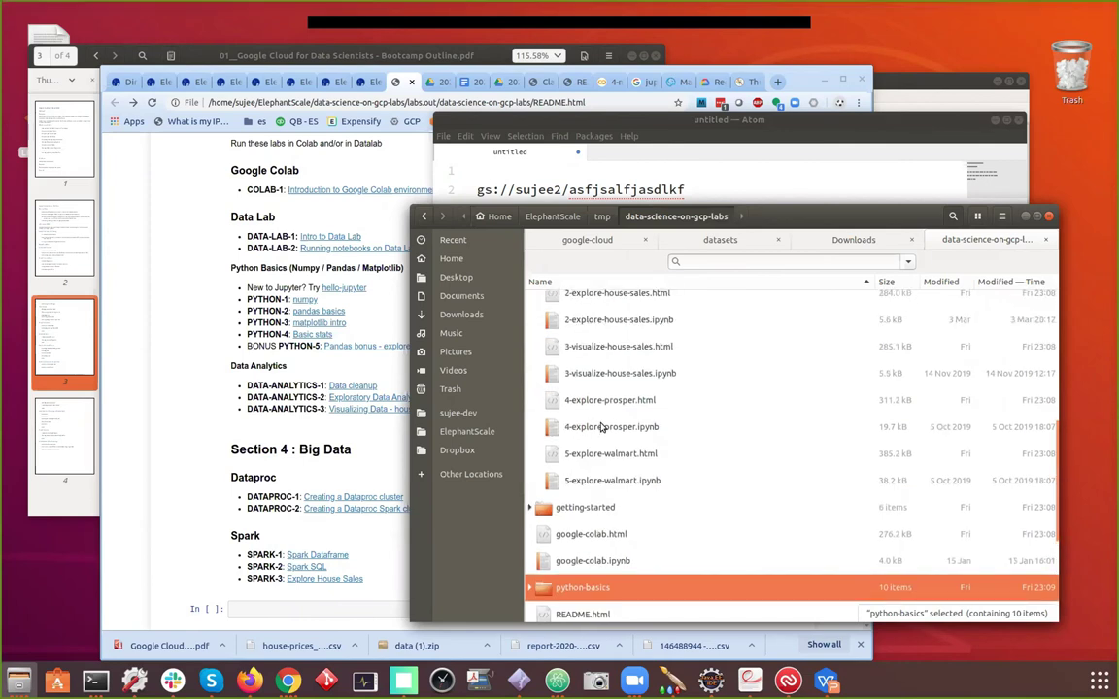
scroll(602, 425, up, 2)
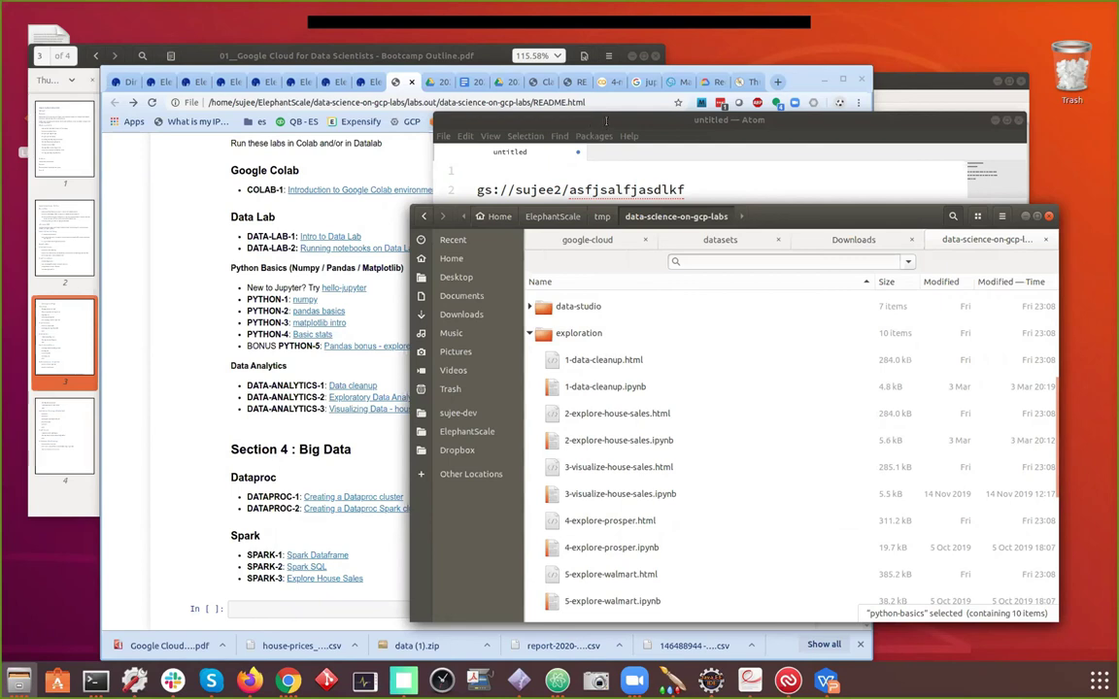
Switch to Colab and upload the notebook 2-explore-house-sales.ipynb from the exploration folder of data-science-on-gcp-labs
click(608, 82)
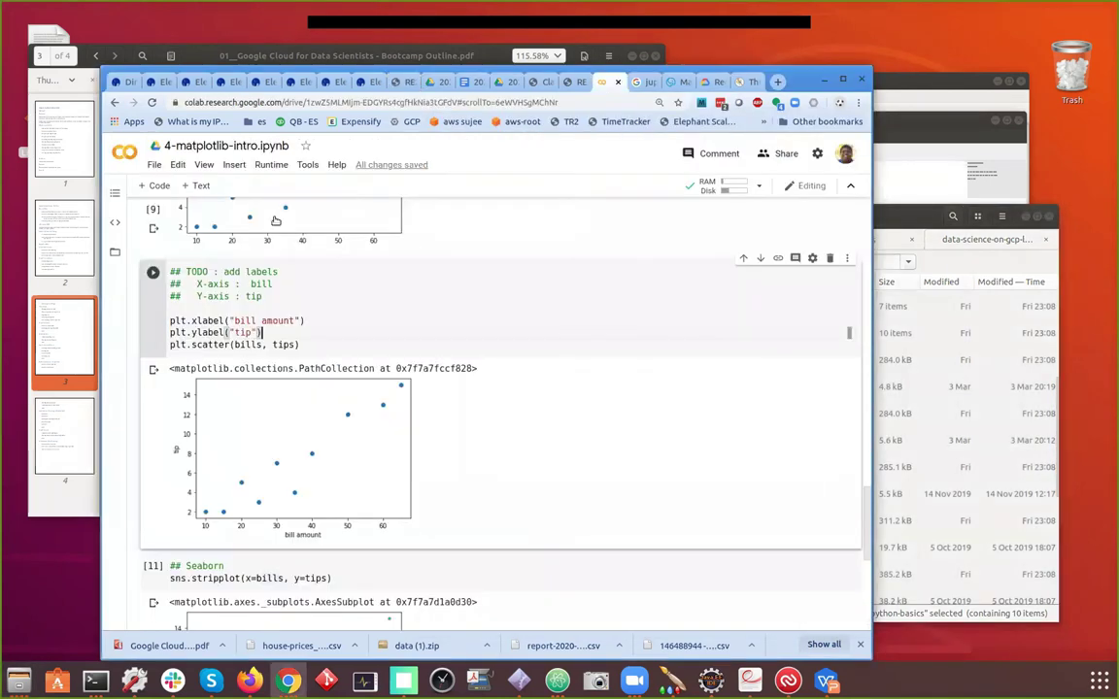
click(155, 164)
click(173, 246)
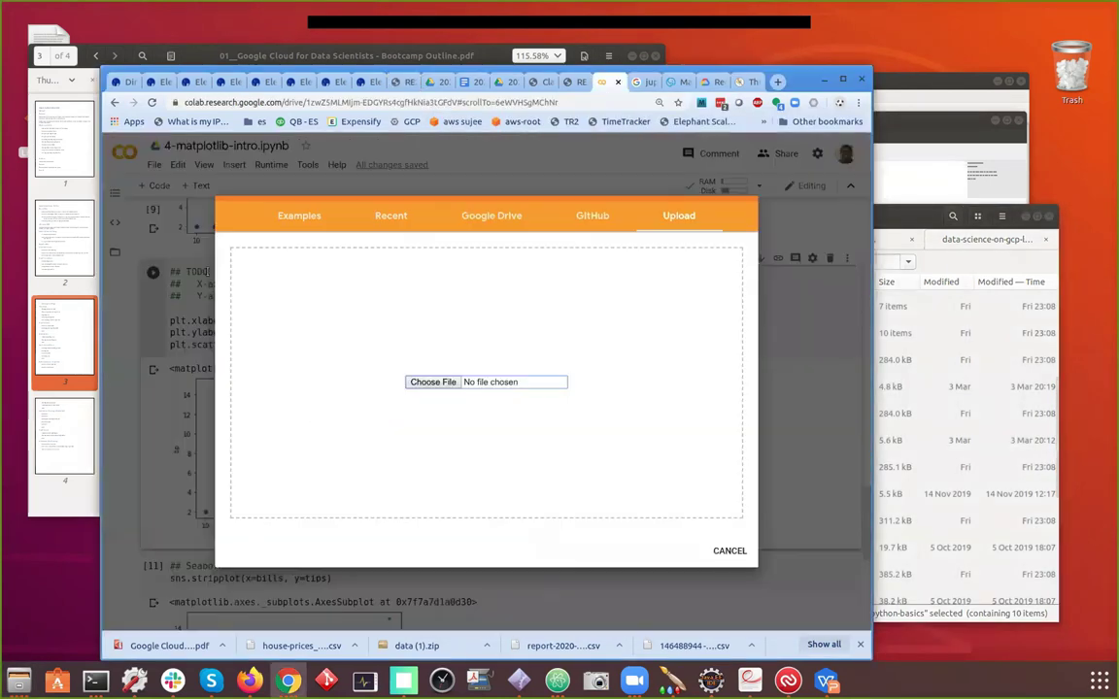
click(432, 382)
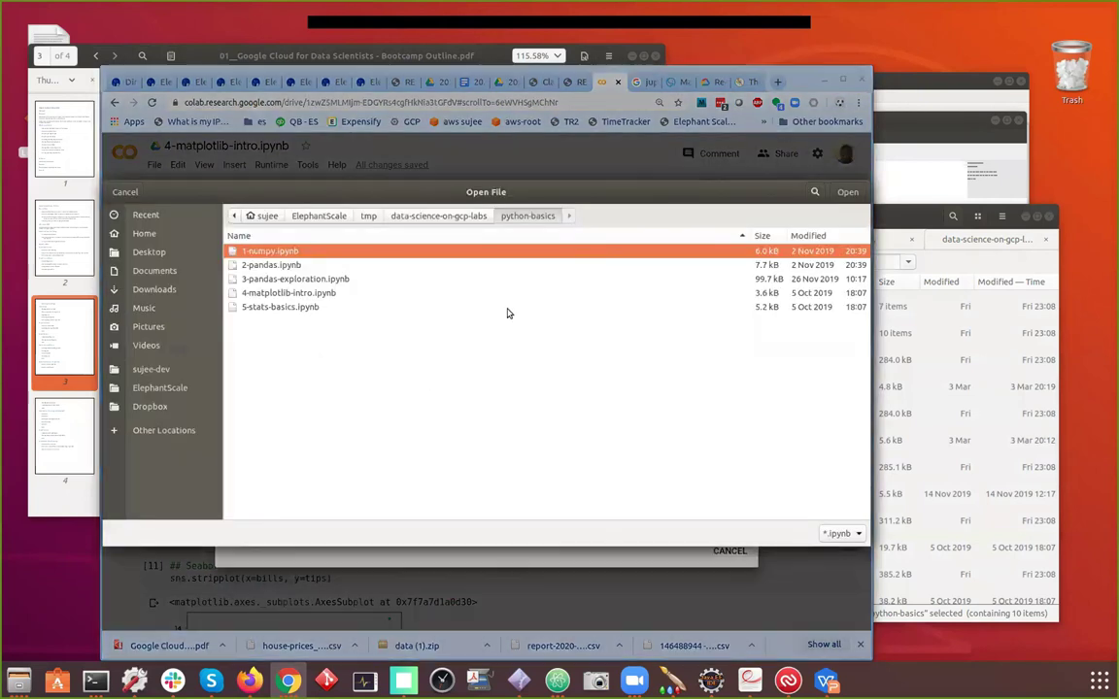
click(450, 218)
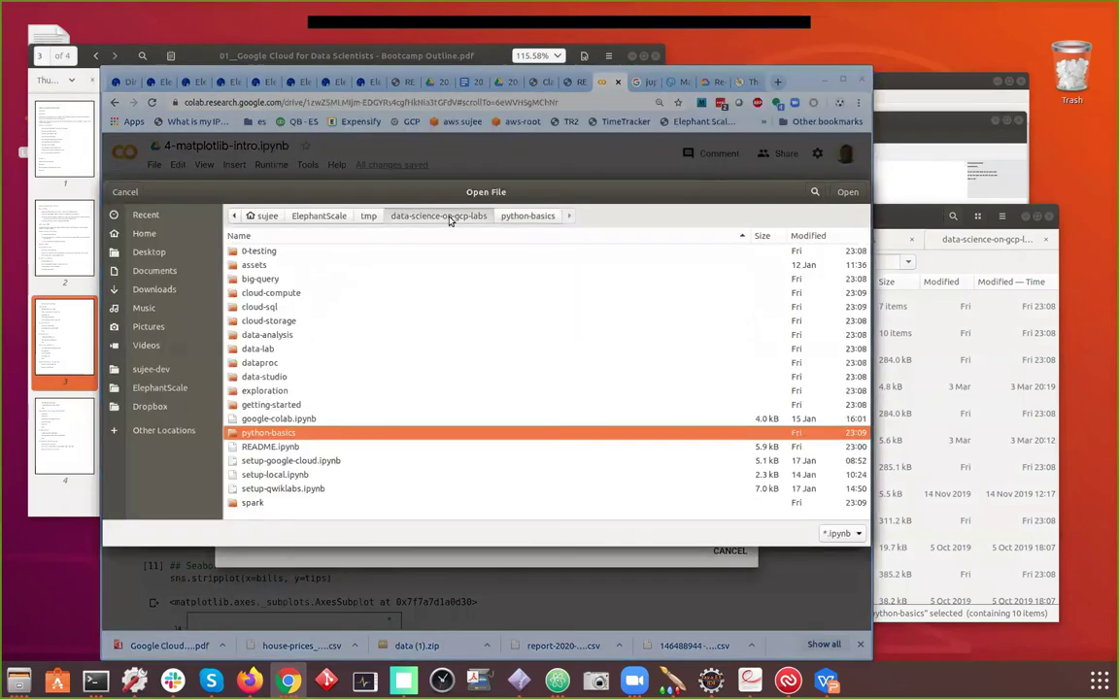
double_click(237, 392)
click(485, 268)
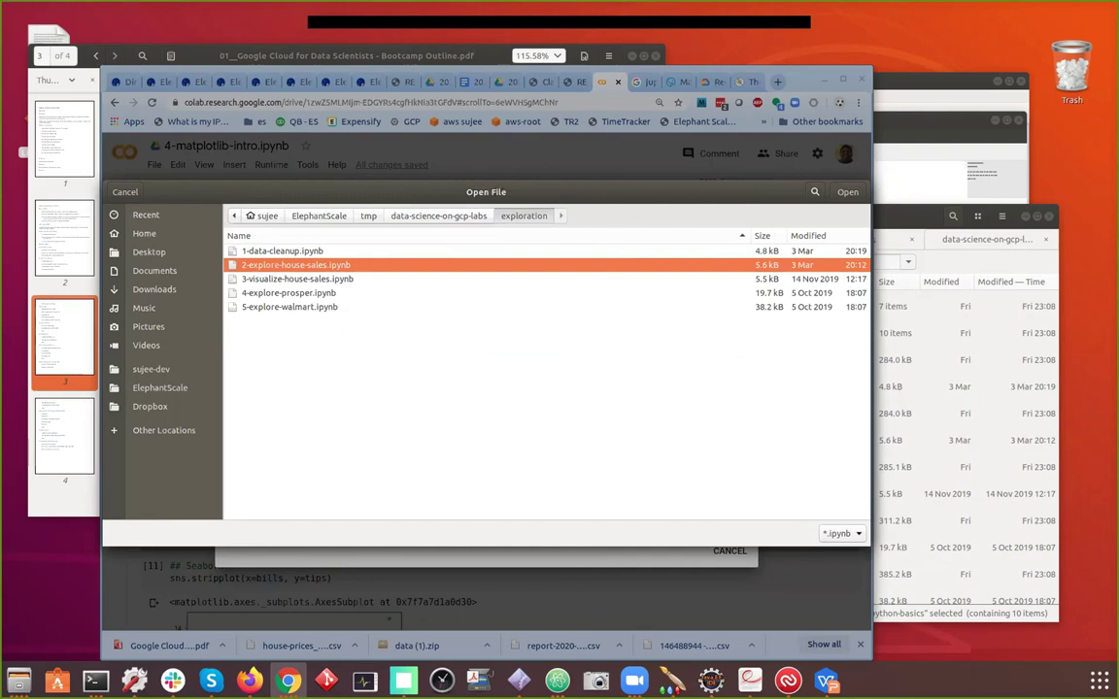
key(Return)
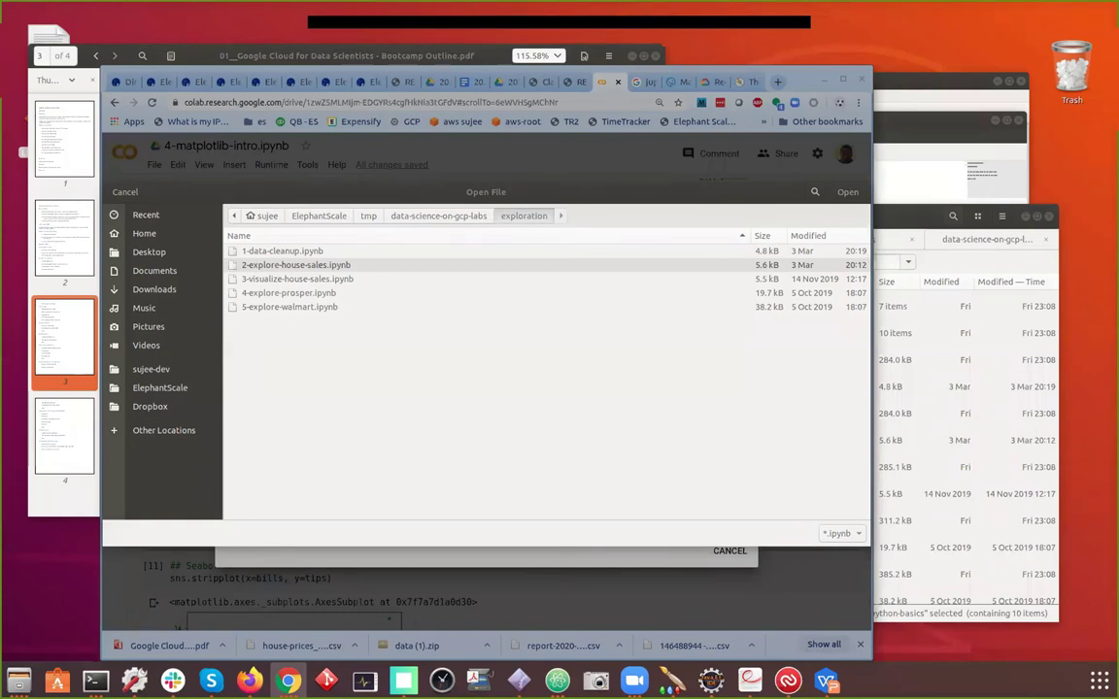
double_click(291, 264)
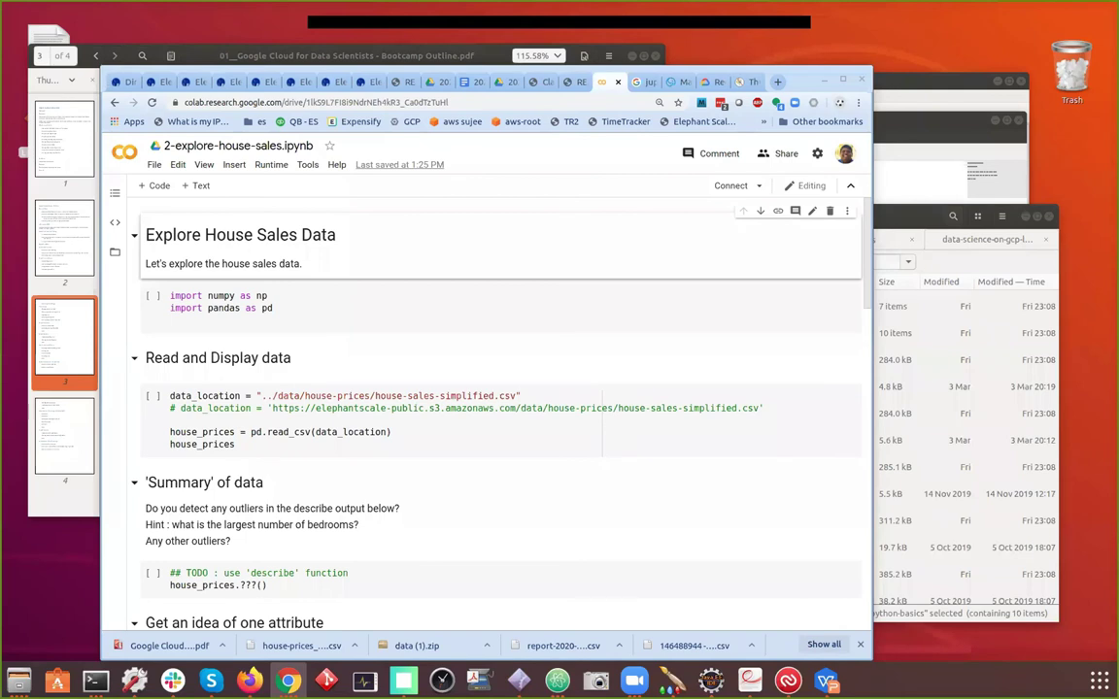
Run the cell importing numpy and pandas, and move into the Read and Display data cell
click(469, 289)
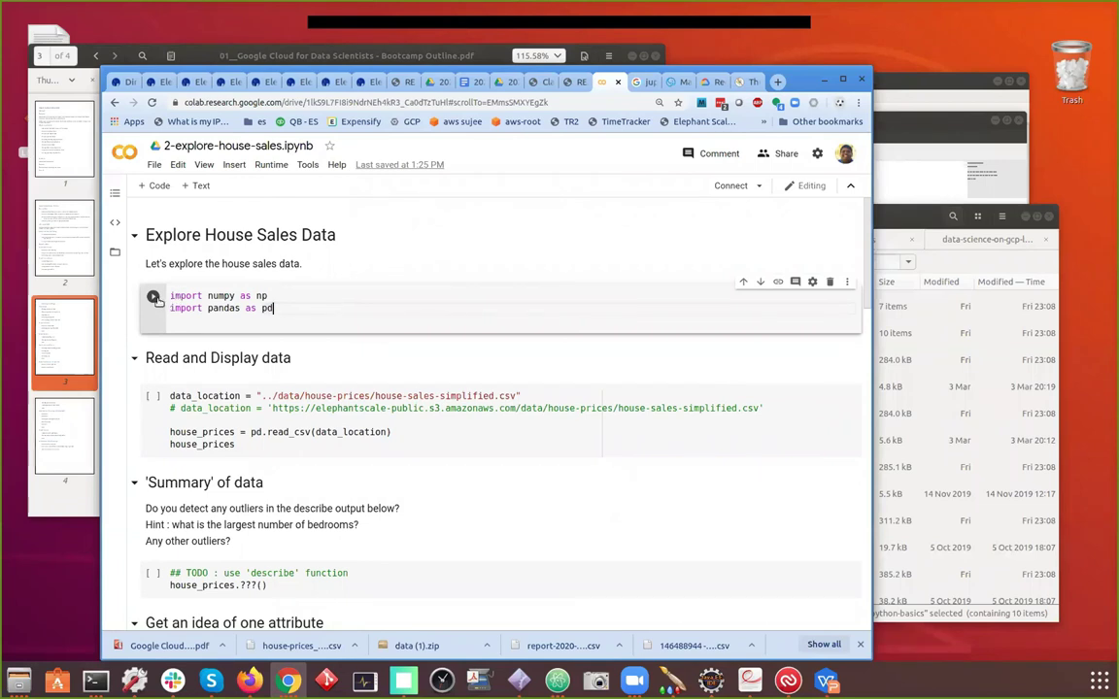
click(154, 297)
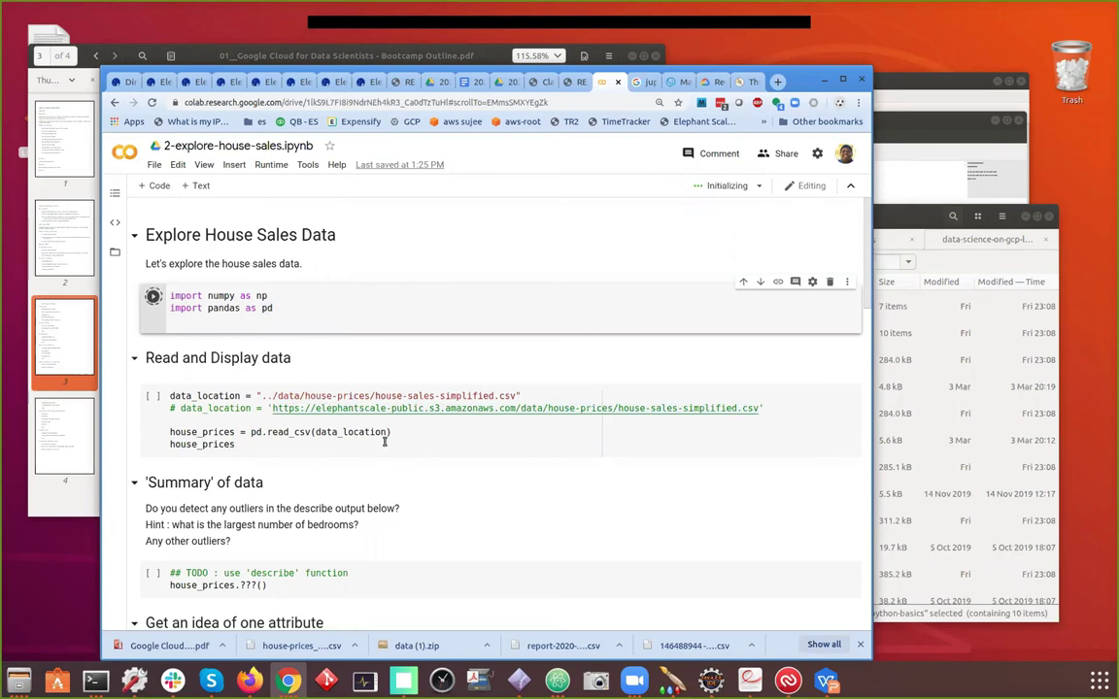
click(383, 434)
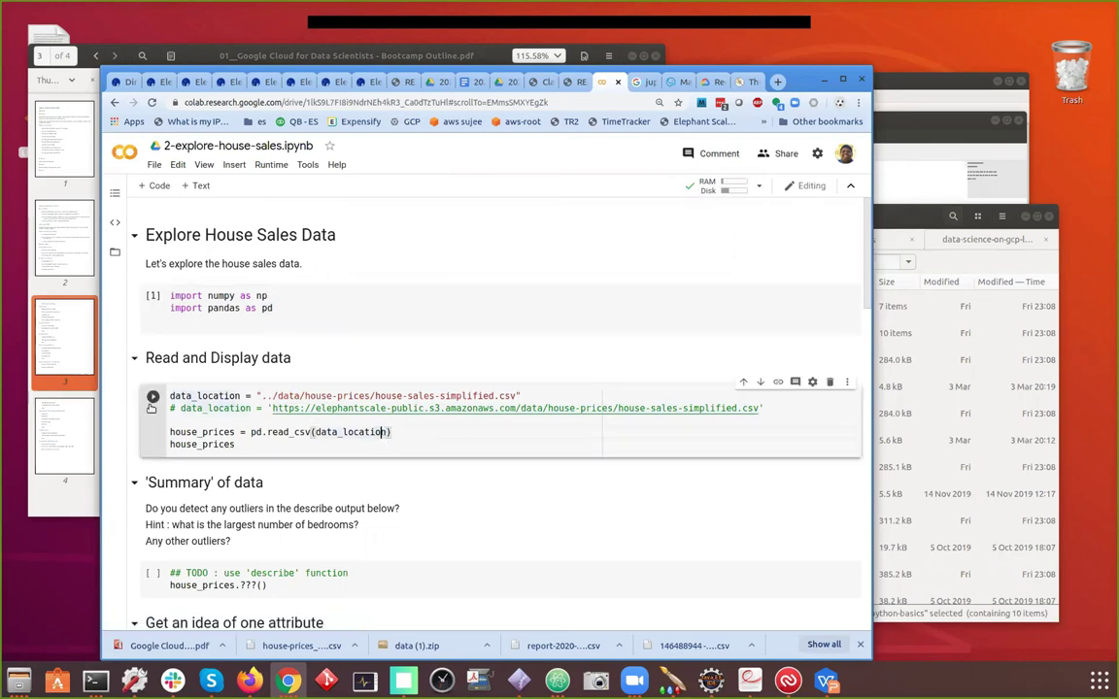
Comment out the local data_location path and uncomment the data_location line with the elephantscale-public S3 URL, highlighting both lines
click(233, 437)
drag(528, 396, 175, 397)
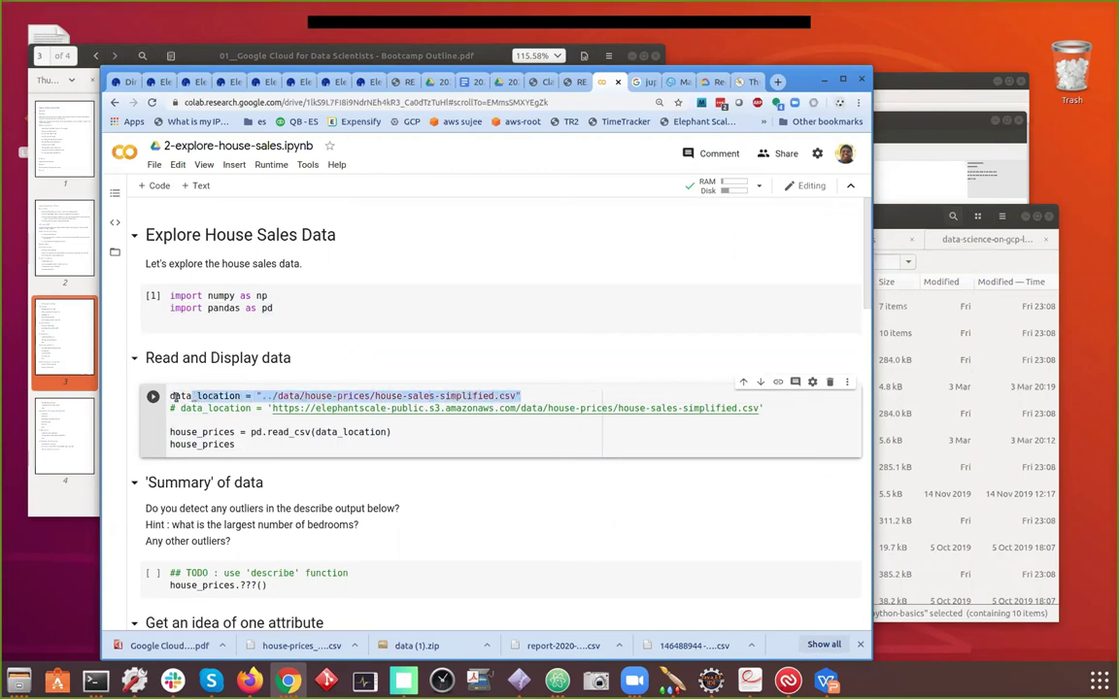
click(173, 397)
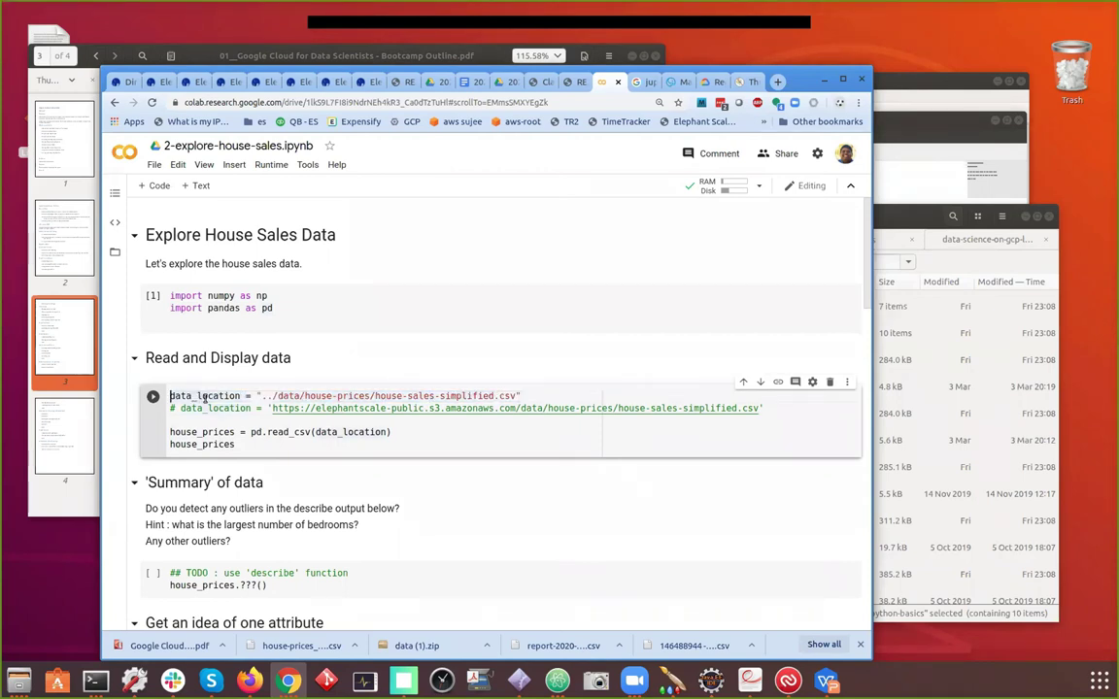
text(#)
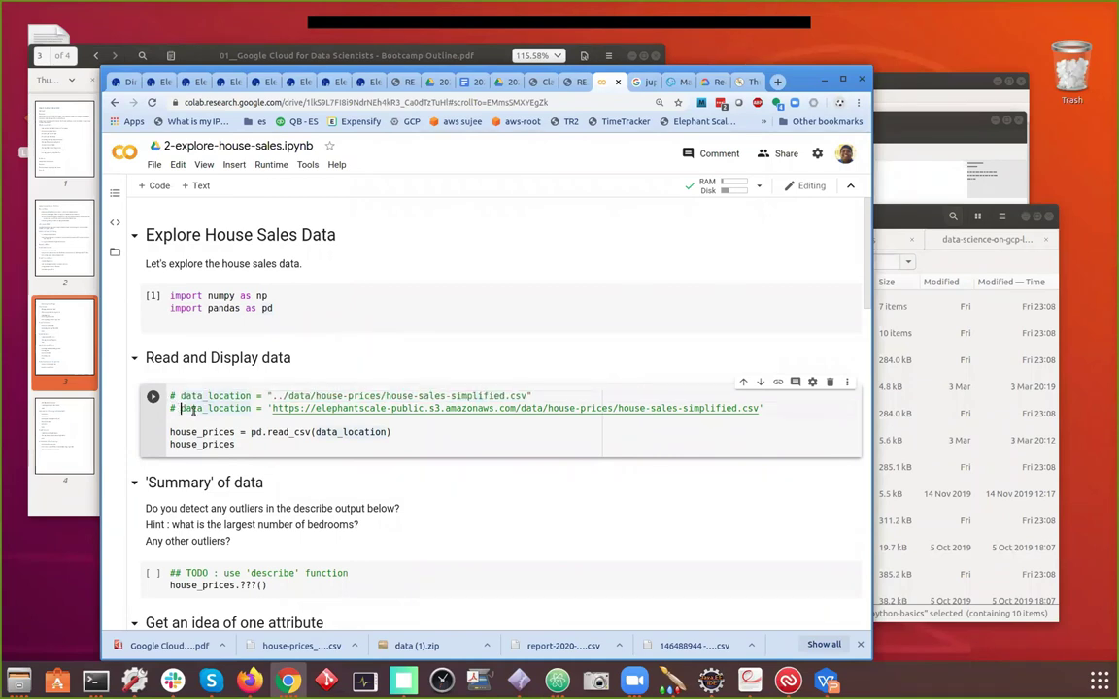
click(197, 409)
key(ctrl+slash)
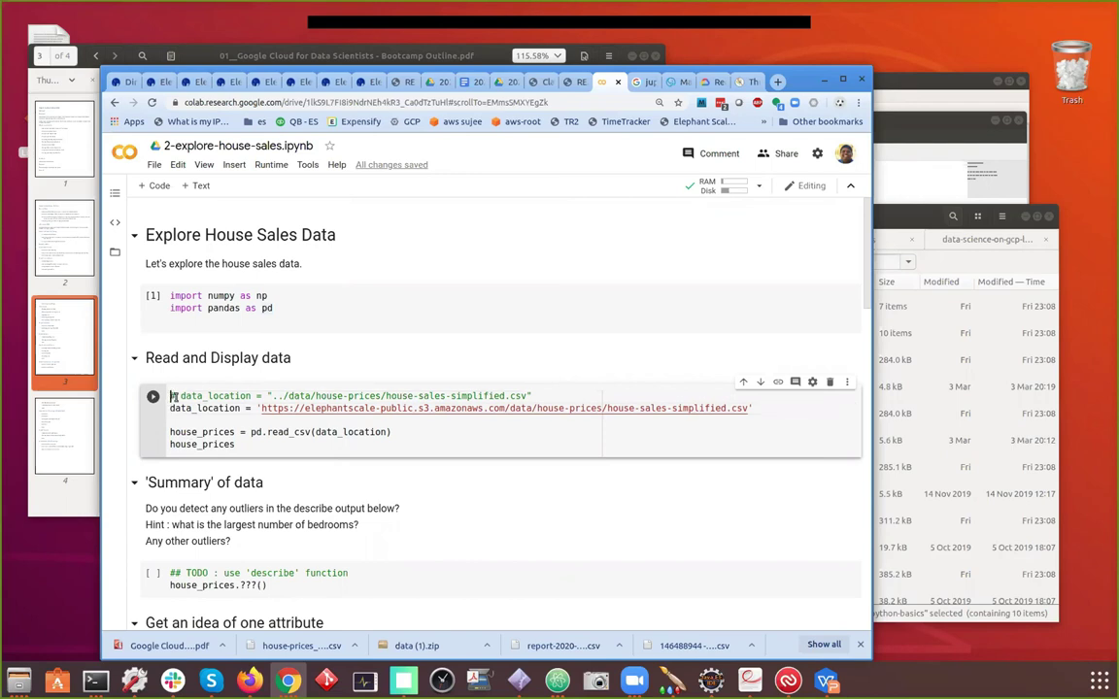
drag(173, 396, 187, 414)
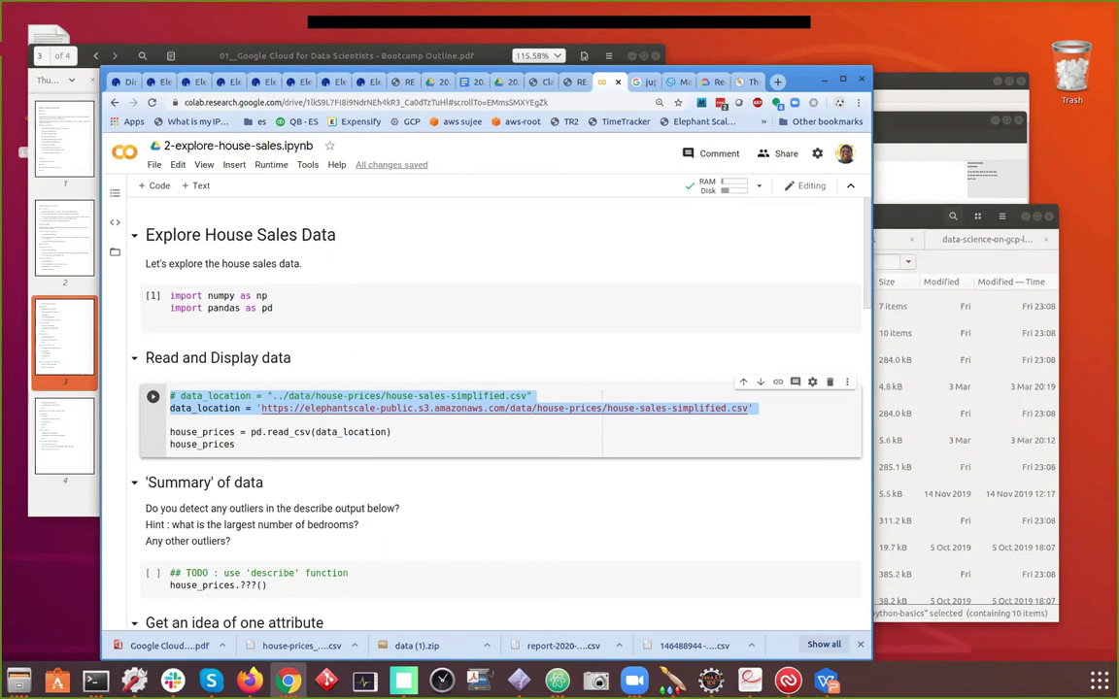
Go to the labs README page, try to open the PYTHON-3 matplotlib intro lab, and return to the lab list
key(alt+Tab)
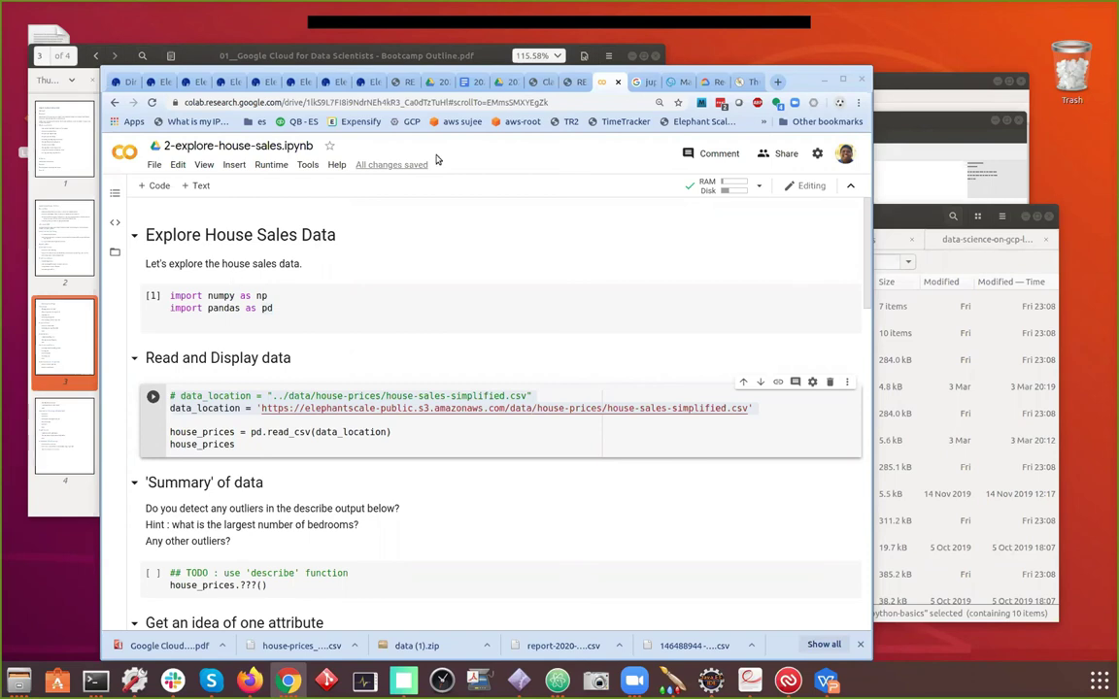
click(575, 84)
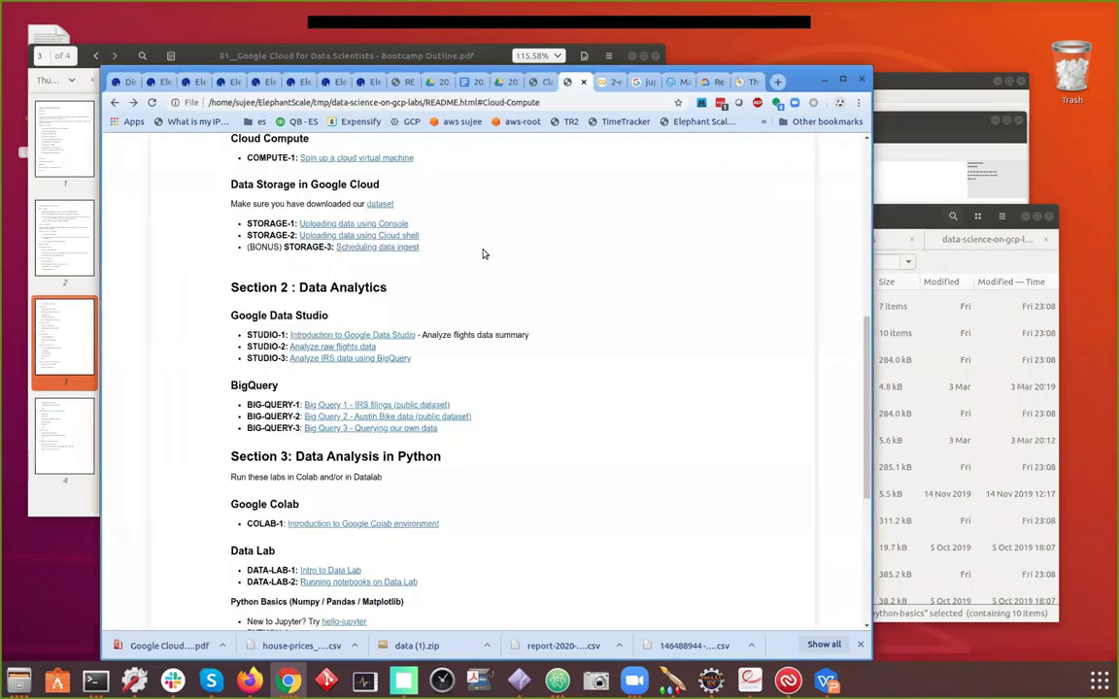
scroll(515, 379, down, 3)
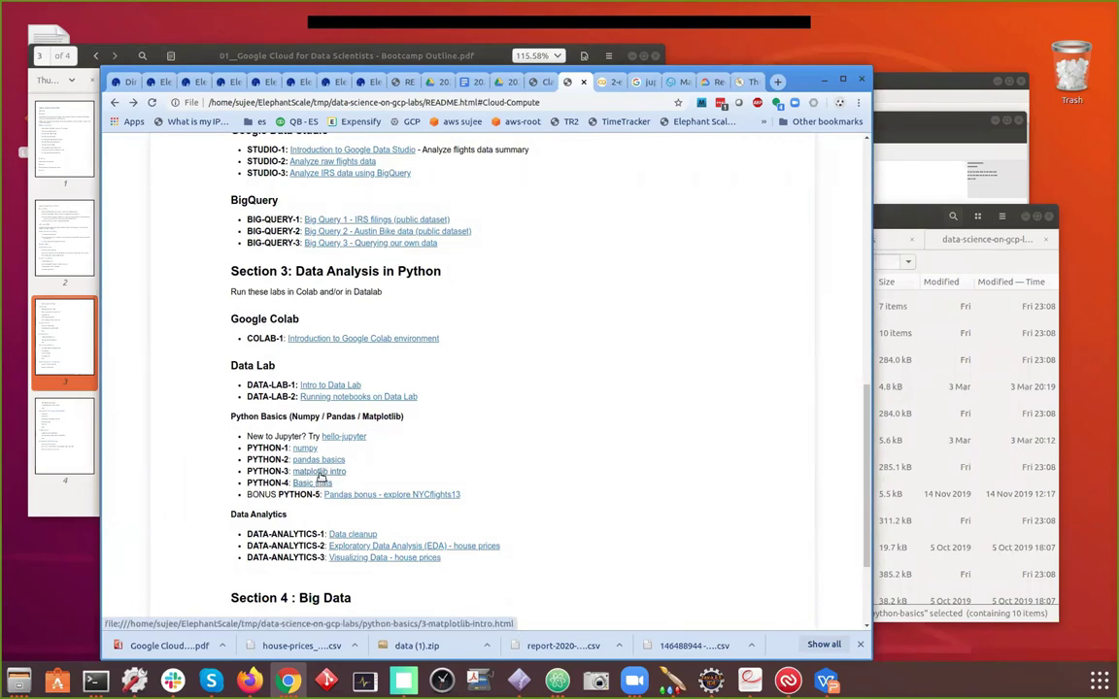
click(320, 472)
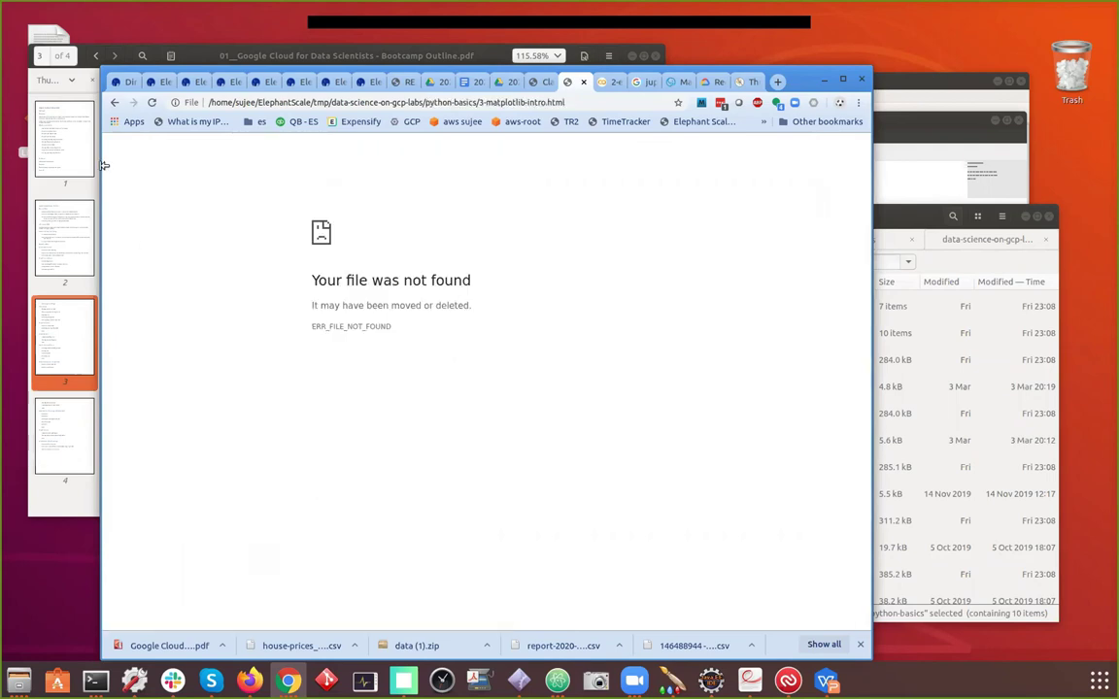
click(111, 101)
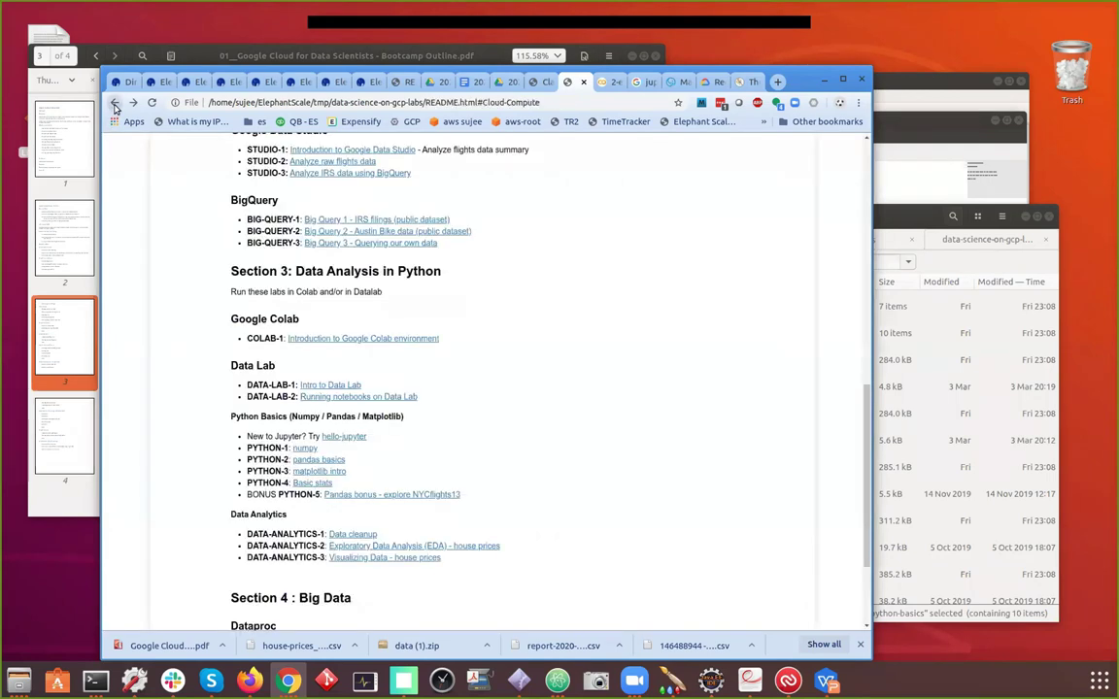
Check the lab files inside the python-basics folder in the file manager and return to the README page
click(893, 216)
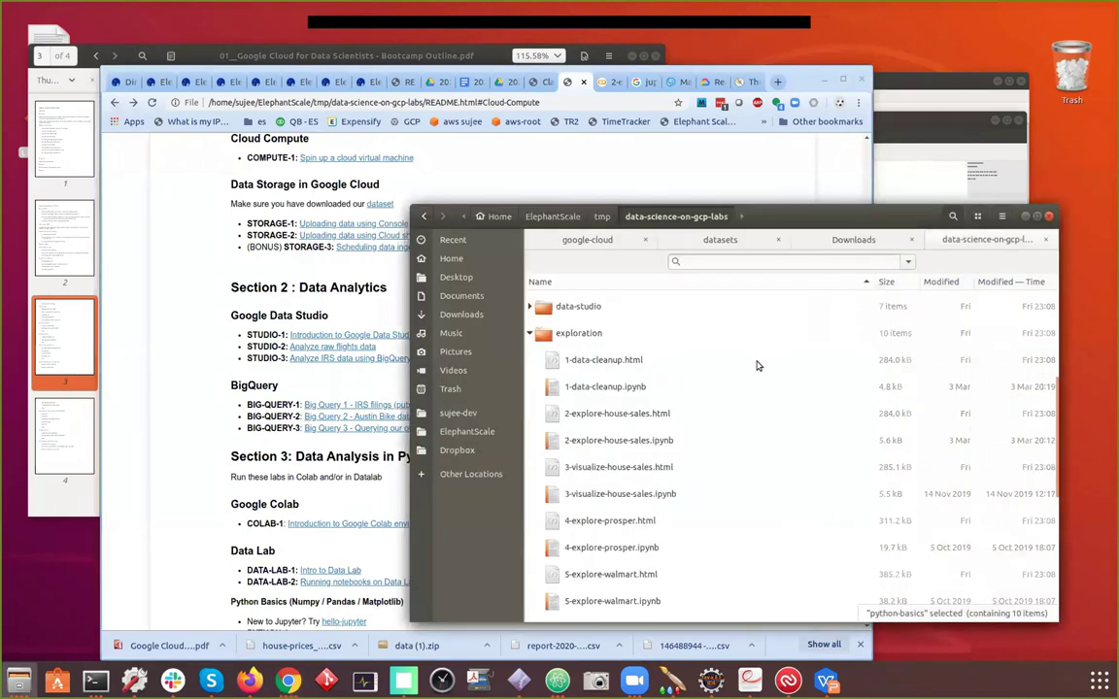
scroll(761, 369, down, 5)
click(531, 432)
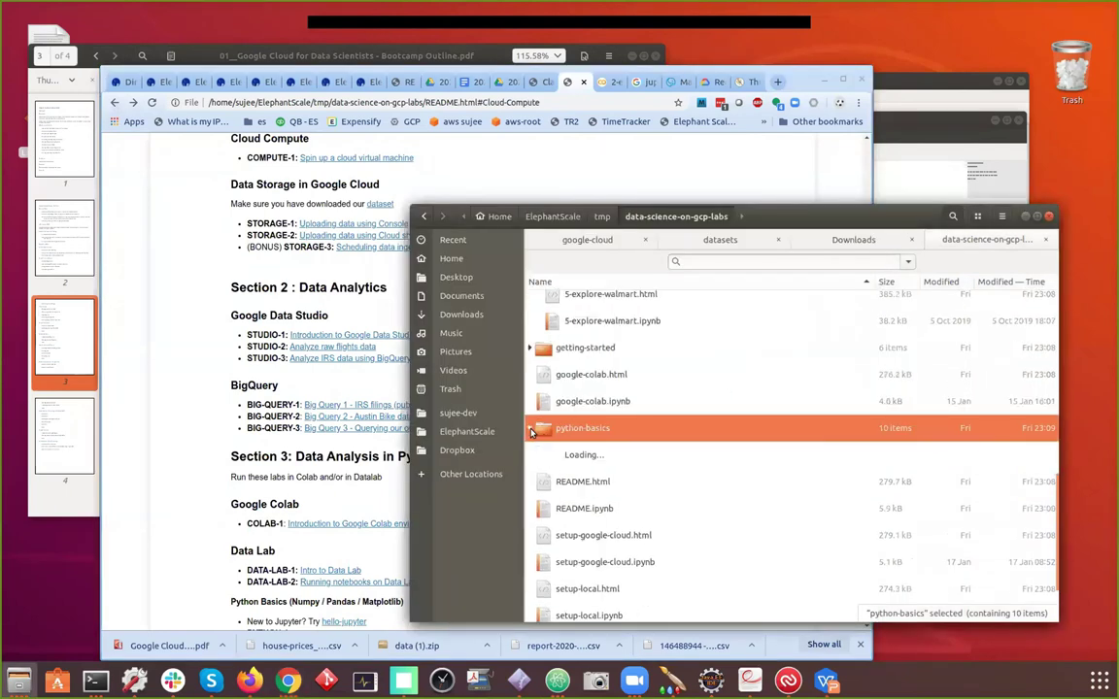
scroll(594, 462, down, 2)
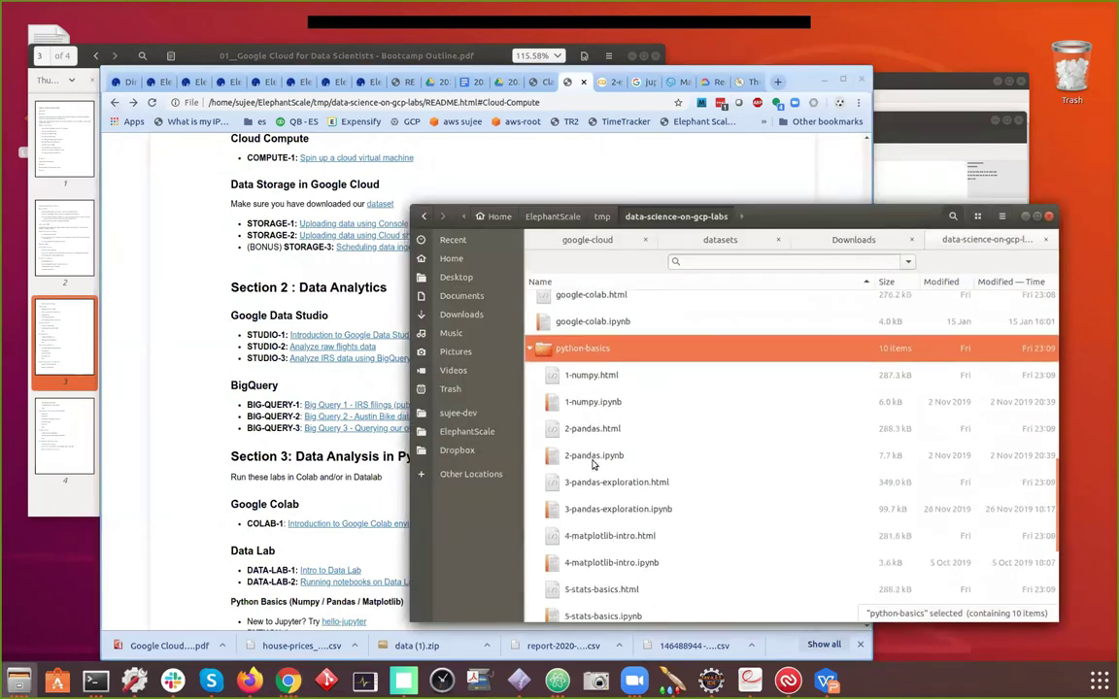
click(192, 307)
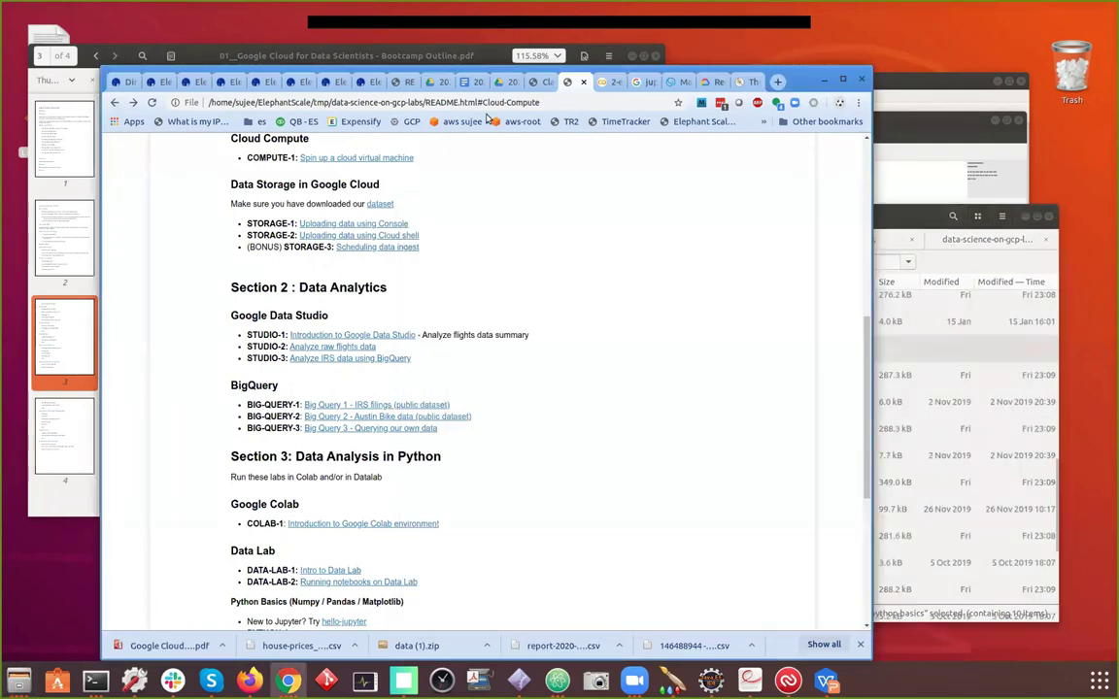
Return to the 2-explore-house-sales.ipynb notebook and highlight the elephantscale-public.s3.amazonaws.com host in the data_location URL
click(610, 82)
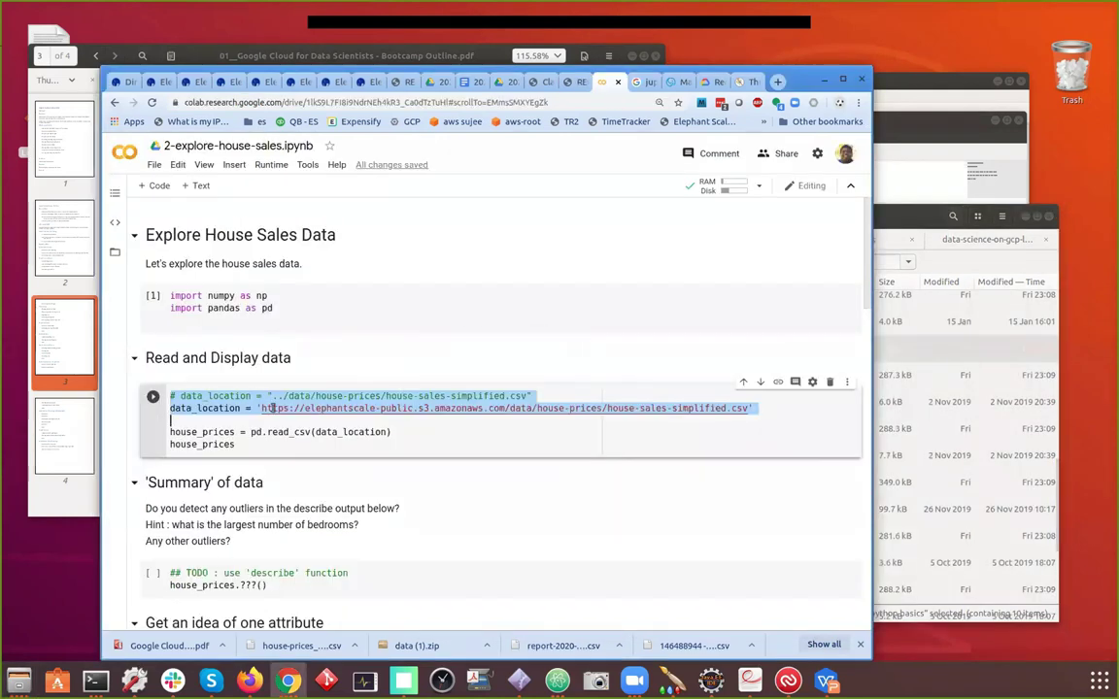
click(207, 396)
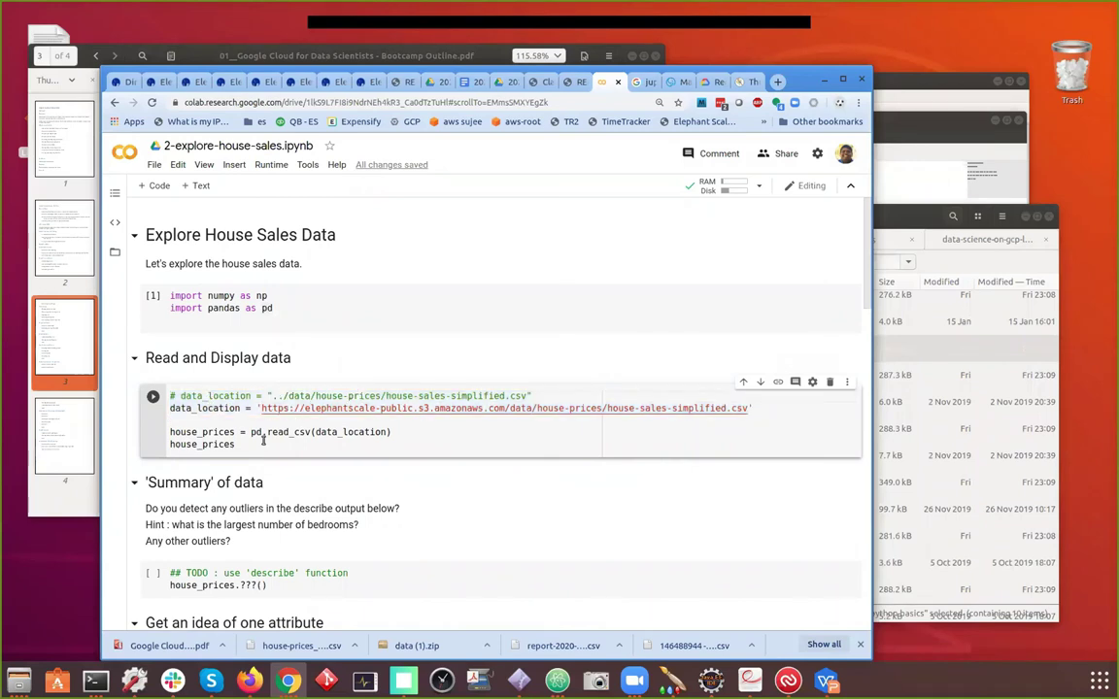
drag(304, 409, 501, 409)
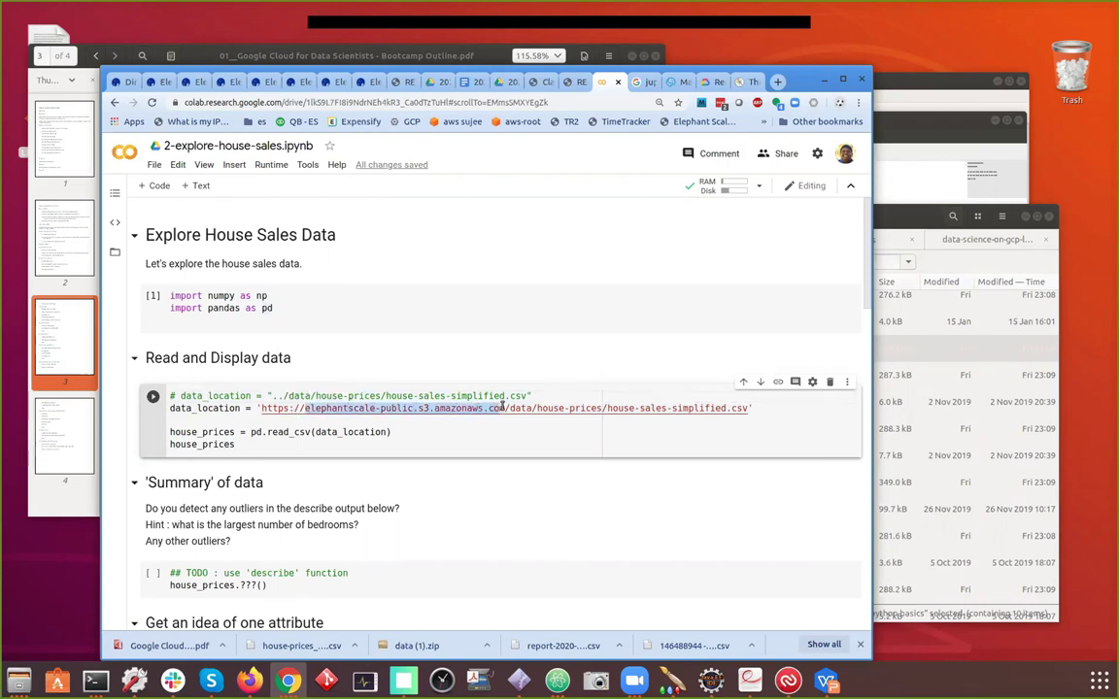
Highlight the S3 host in the data_location URL and run the Read and Display data cell to load house_prices
click(506, 434)
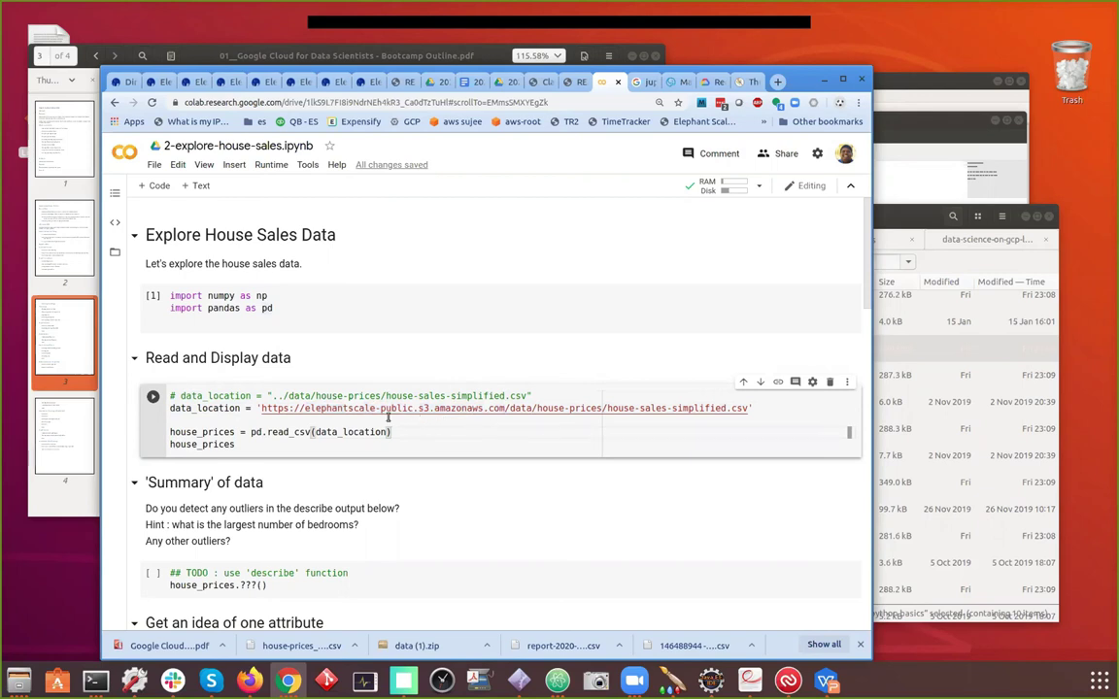
drag(304, 408, 413, 409)
click(421, 423)
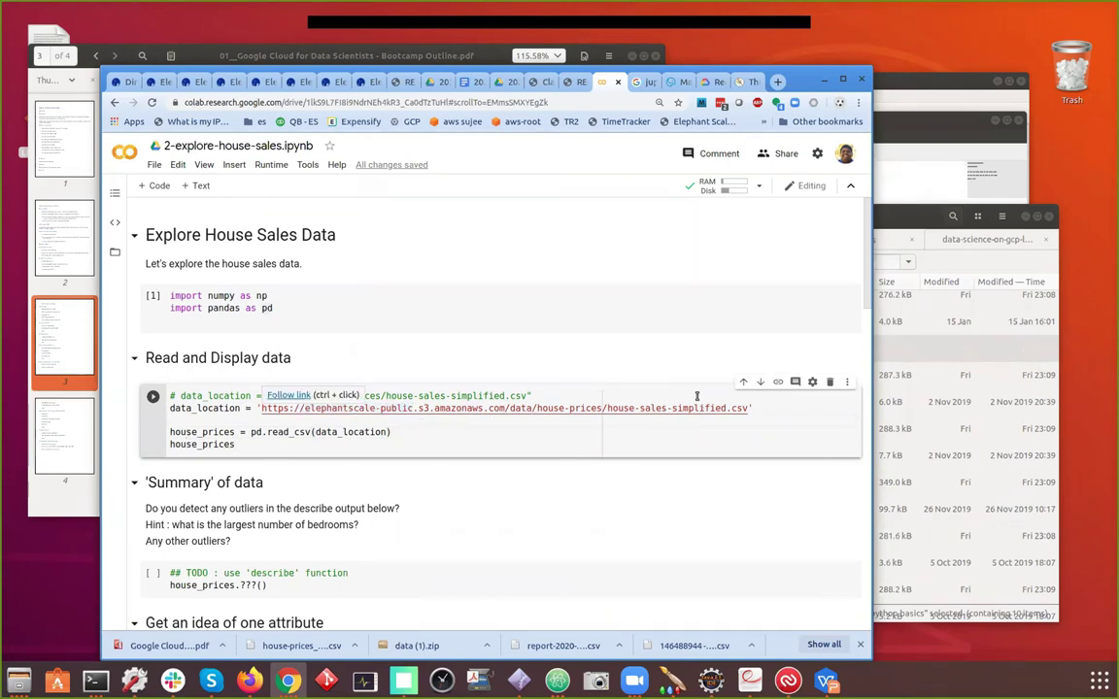
click(152, 398)
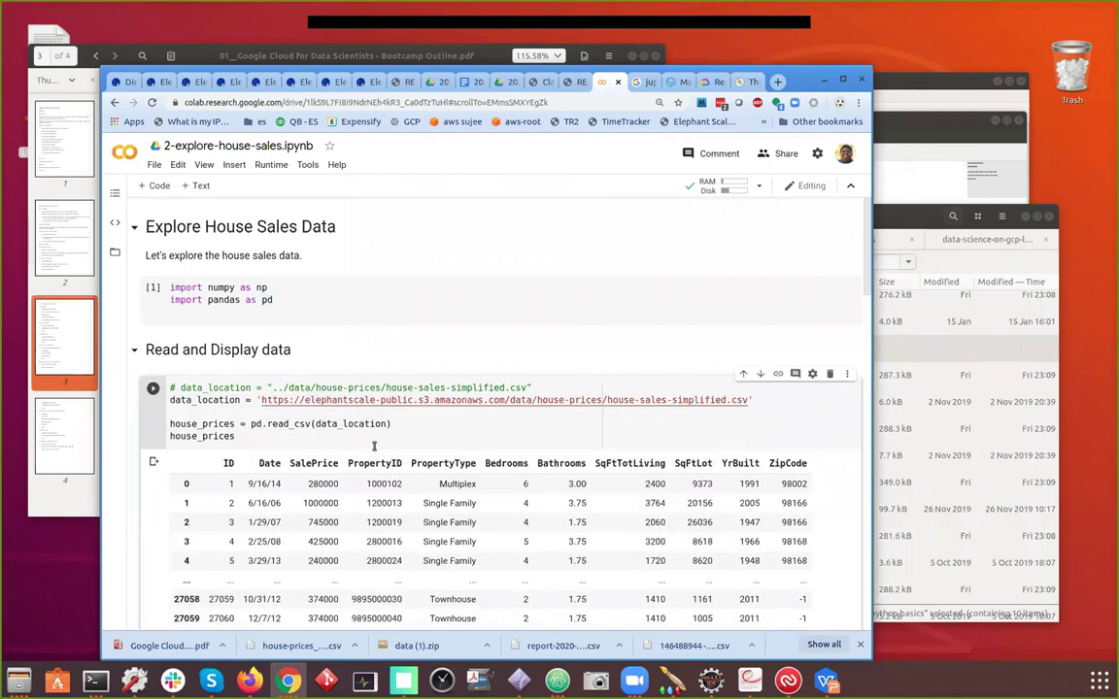
scroll(376, 447, down, 1)
scroll(376, 449, down, 1)
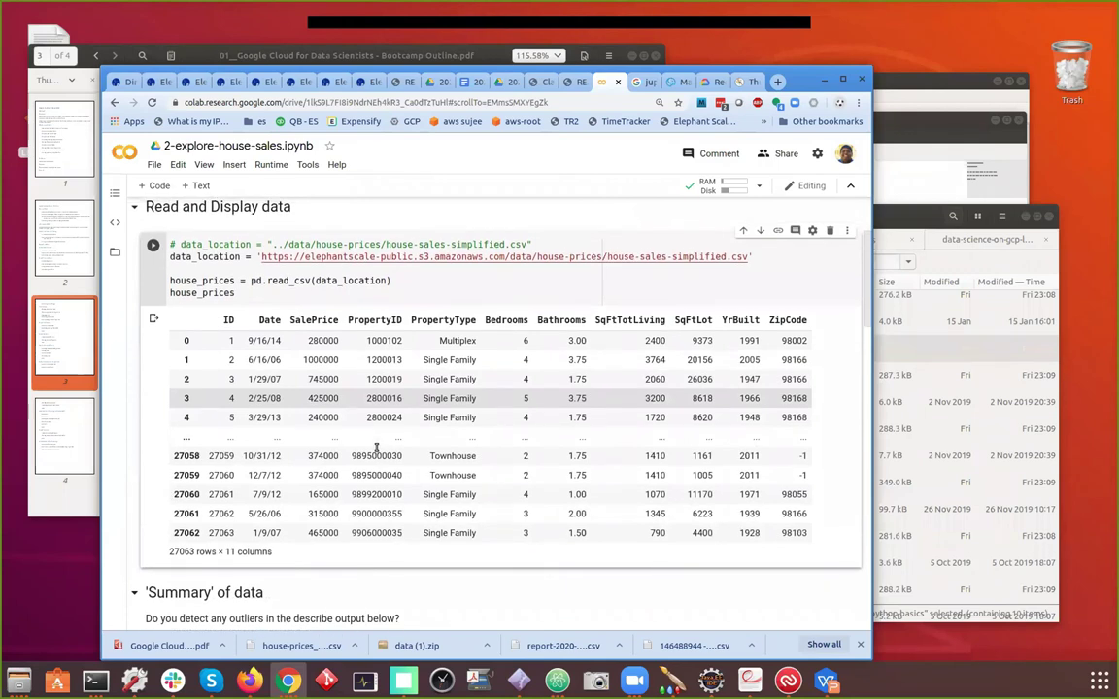
scroll(376, 453, up, 1)
Trace the pd alias in pd.read_csv to the pandas import line and return to the data-reading cell
click(252, 370)
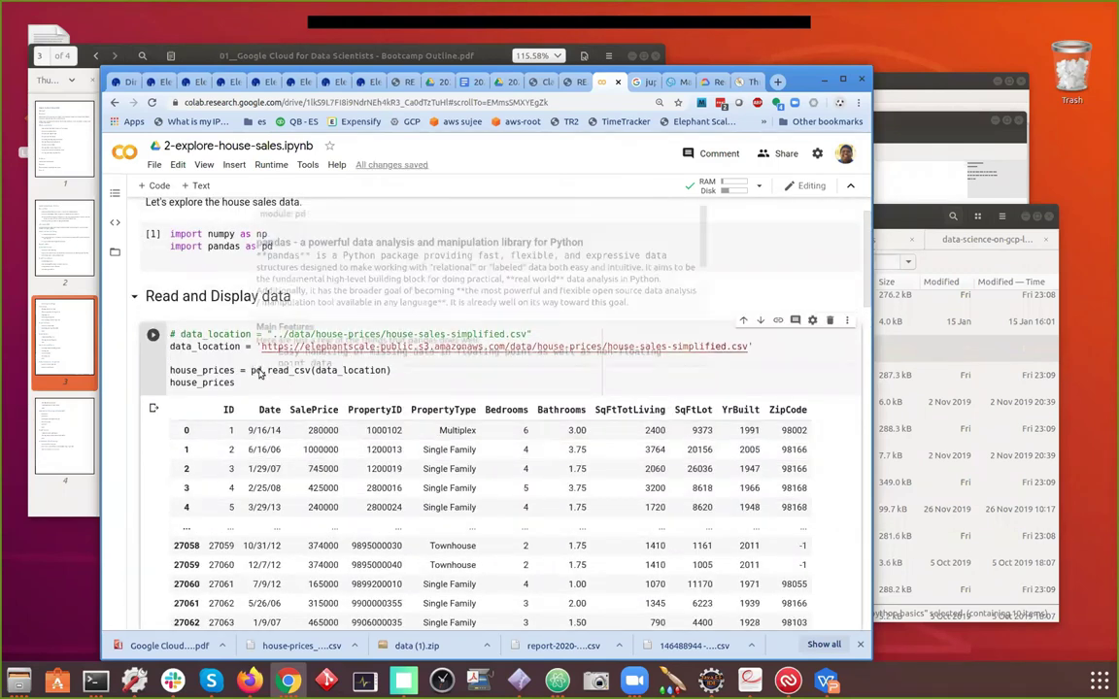
click(216, 247)
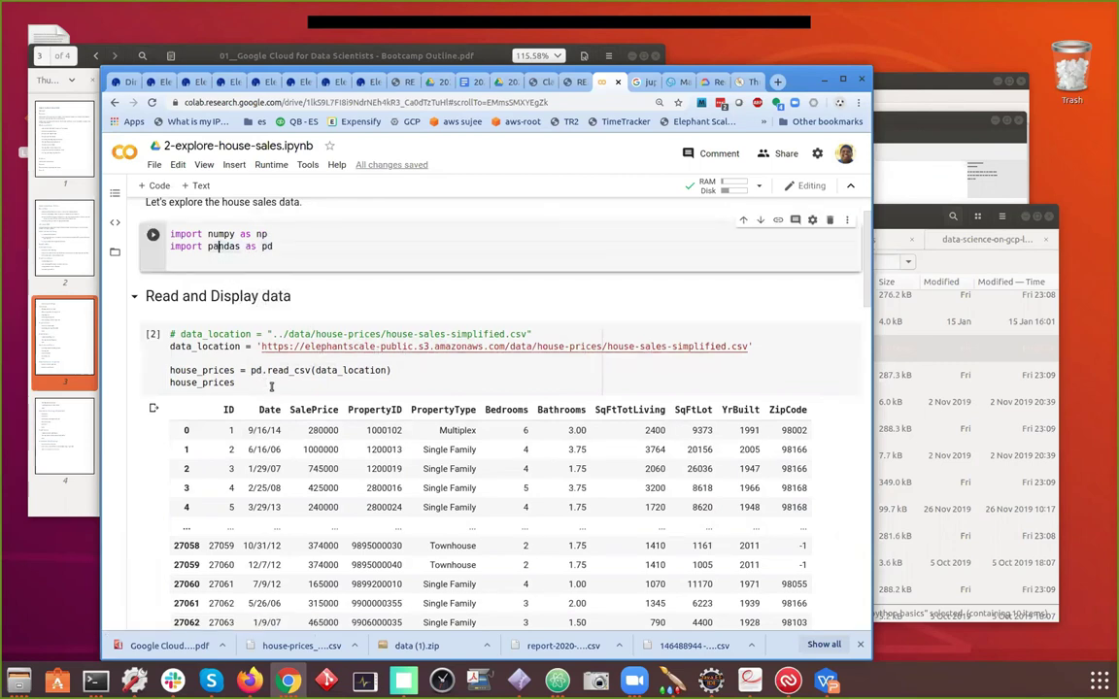
key(shift+Return)
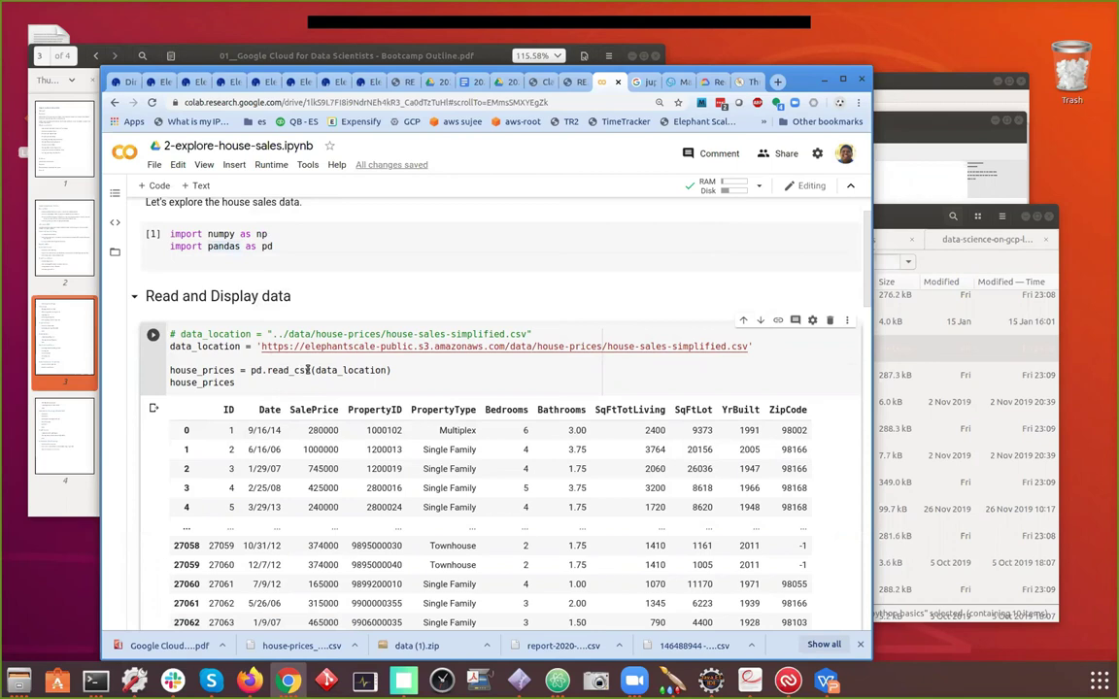
Examine the house_prices output table, highlighting the first row's ZipCode and part of the row count
mouse_move(223, 347)
scroll(463, 534, down, 1)
scroll(462, 536, down, 2)
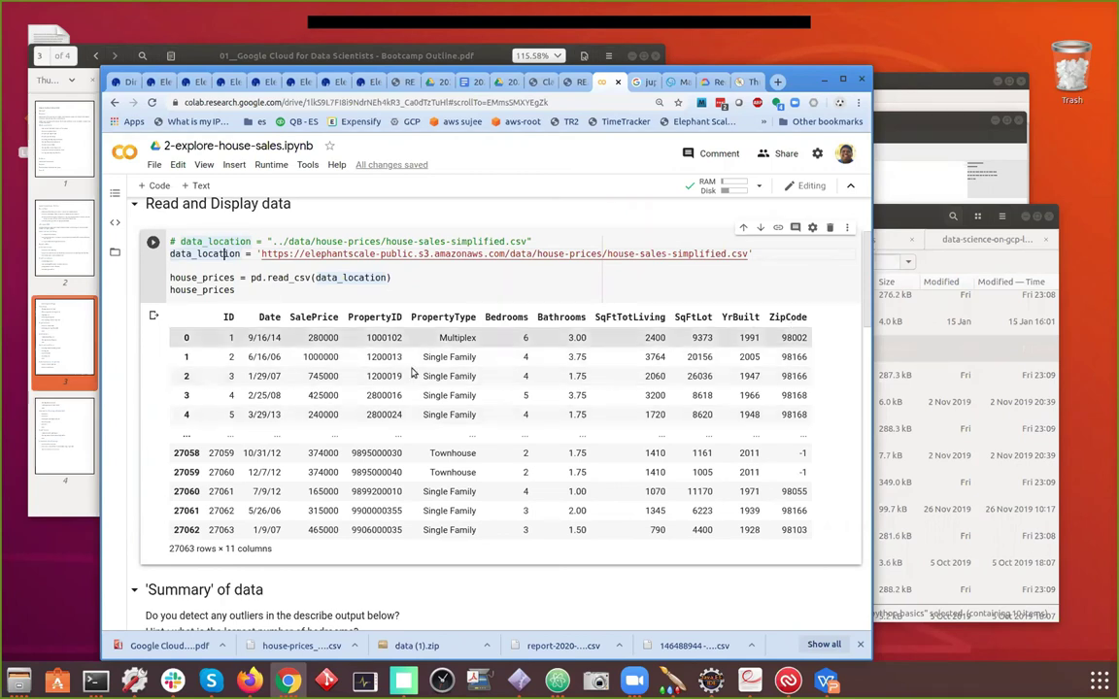
double_click(783, 337)
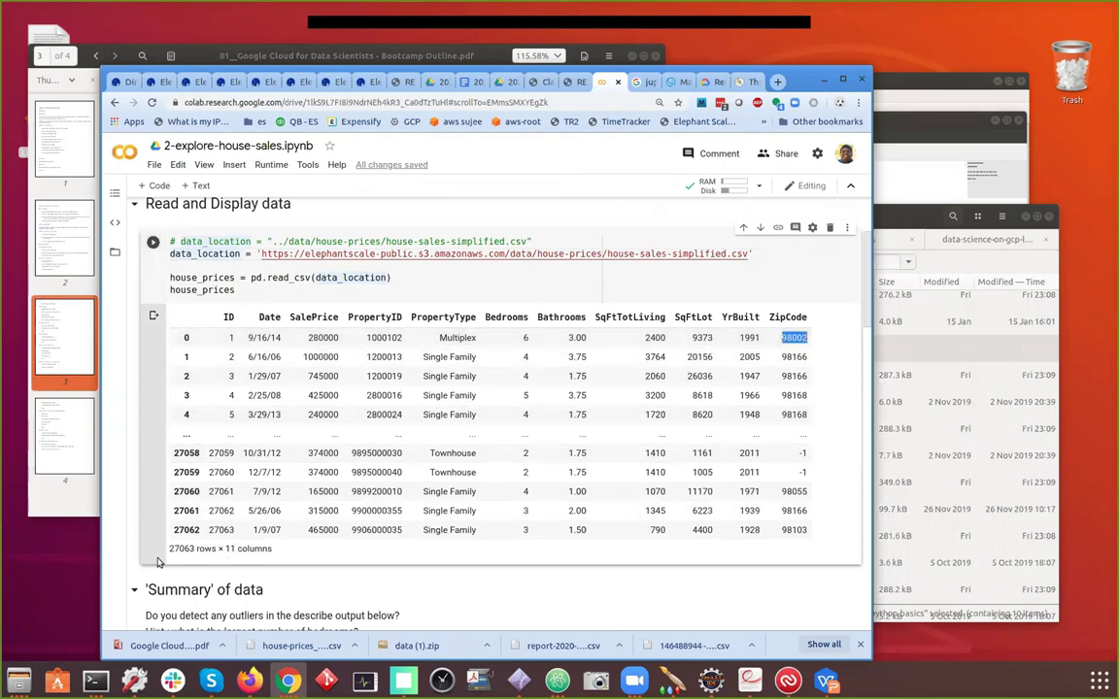
drag(169, 549, 181, 549)
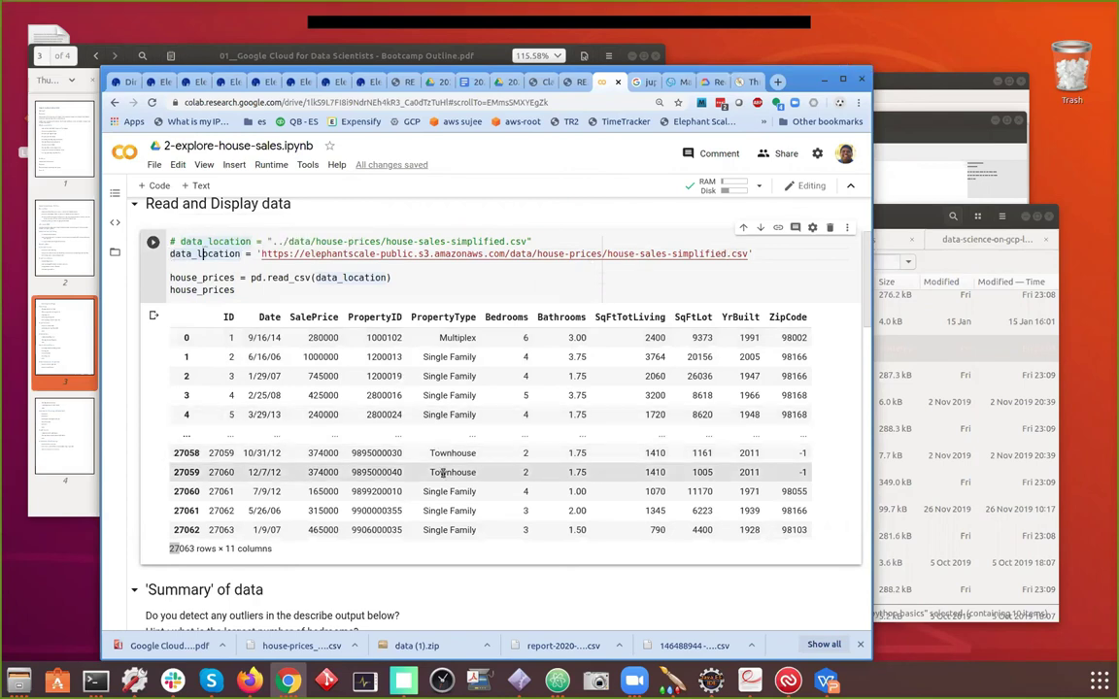
scroll(442, 472, down, 1)
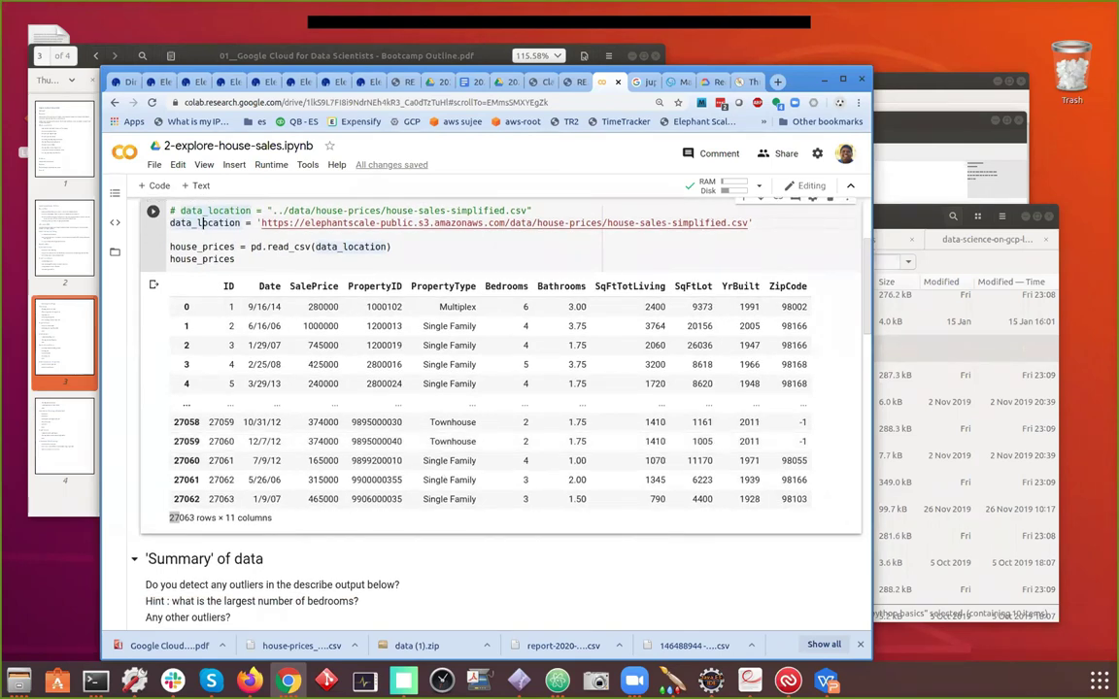
Insert a code cell below the numpy and pandas imports and run 1 + 1 in it
click(240, 263)
scroll(307, 288, up, 1)
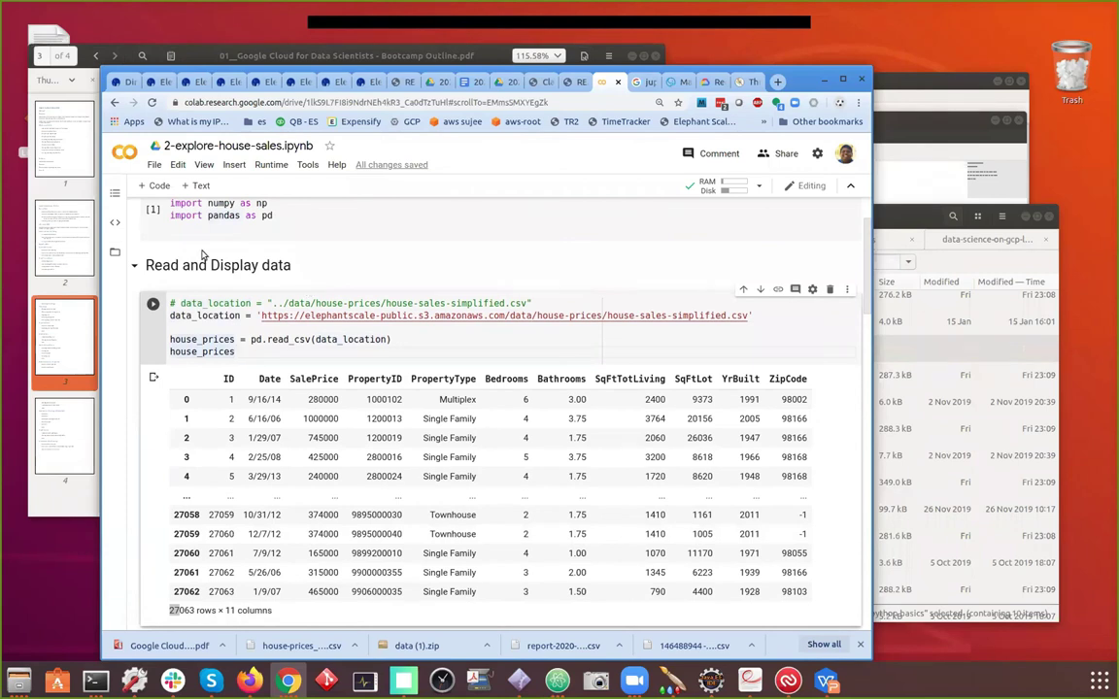
scroll(200, 258, up, 1)
click(204, 289)
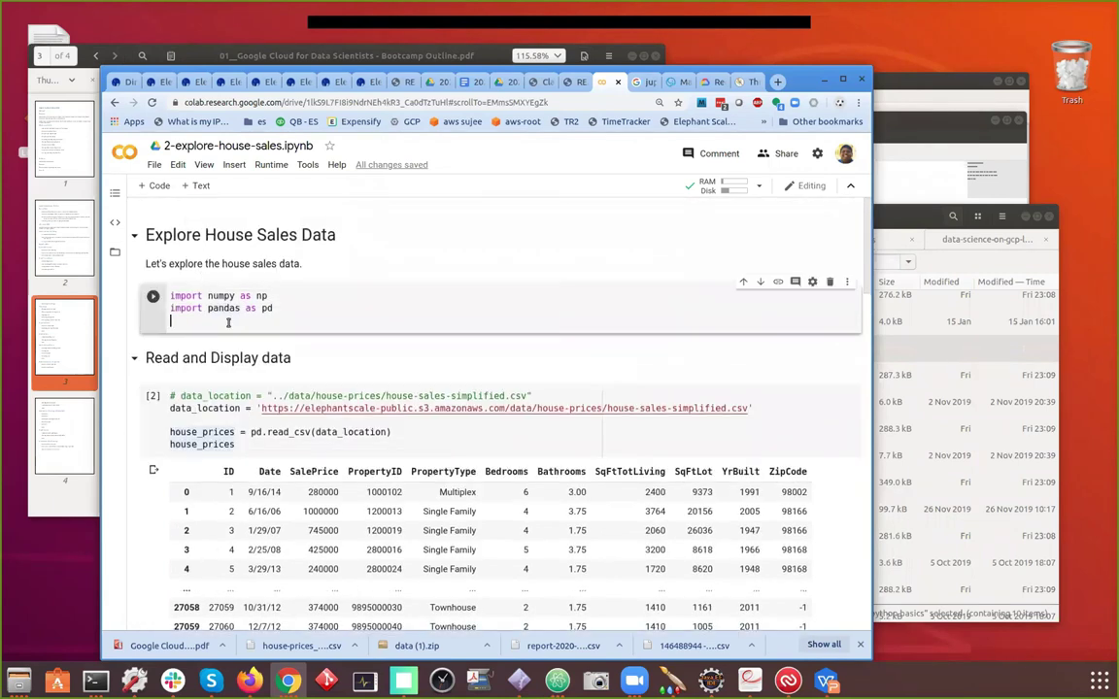
click(153, 186)
click(209, 352)
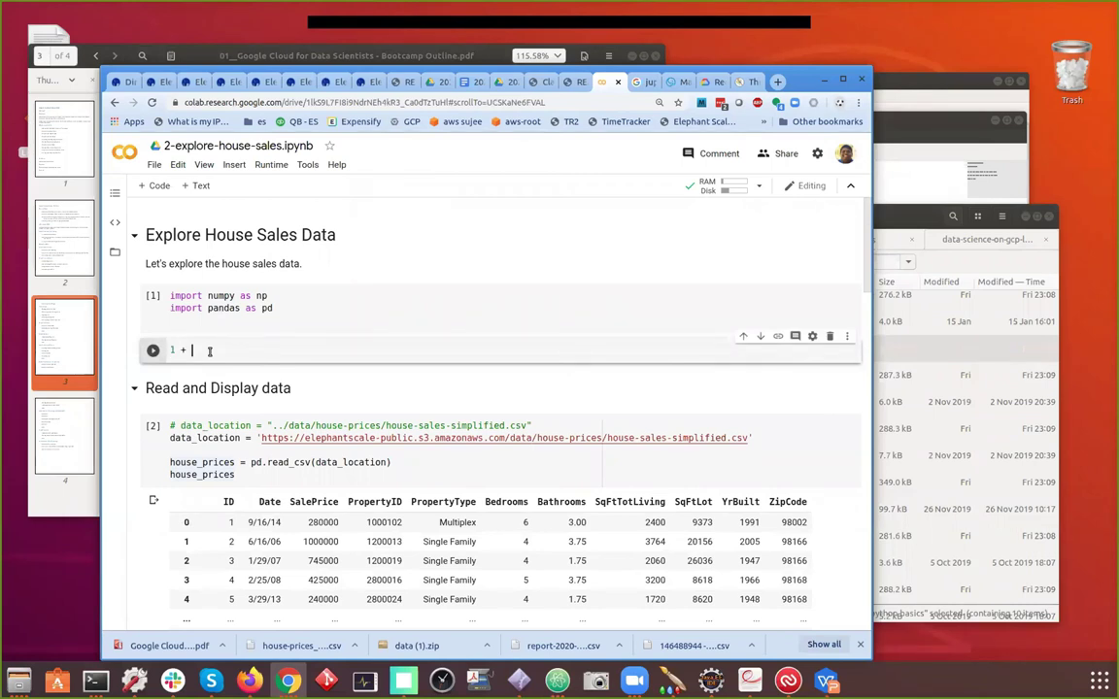
click(153, 351)
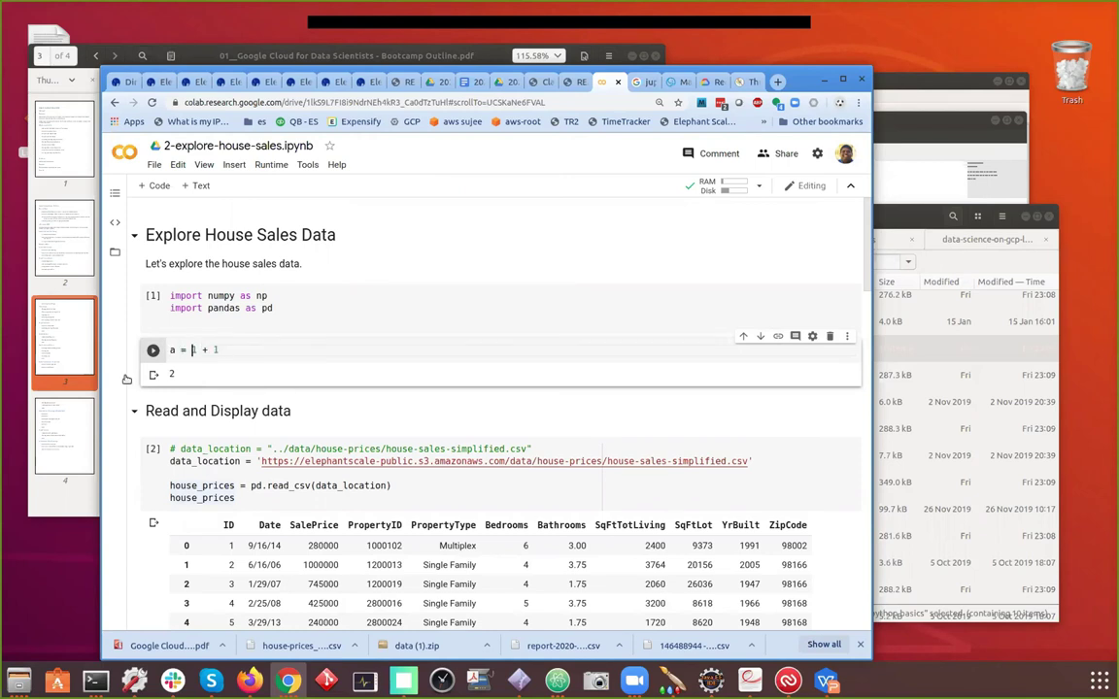
Change the new cell to a = 1 + 1 and run it, adding a second line a and rerunning to display the variable
click(153, 350)
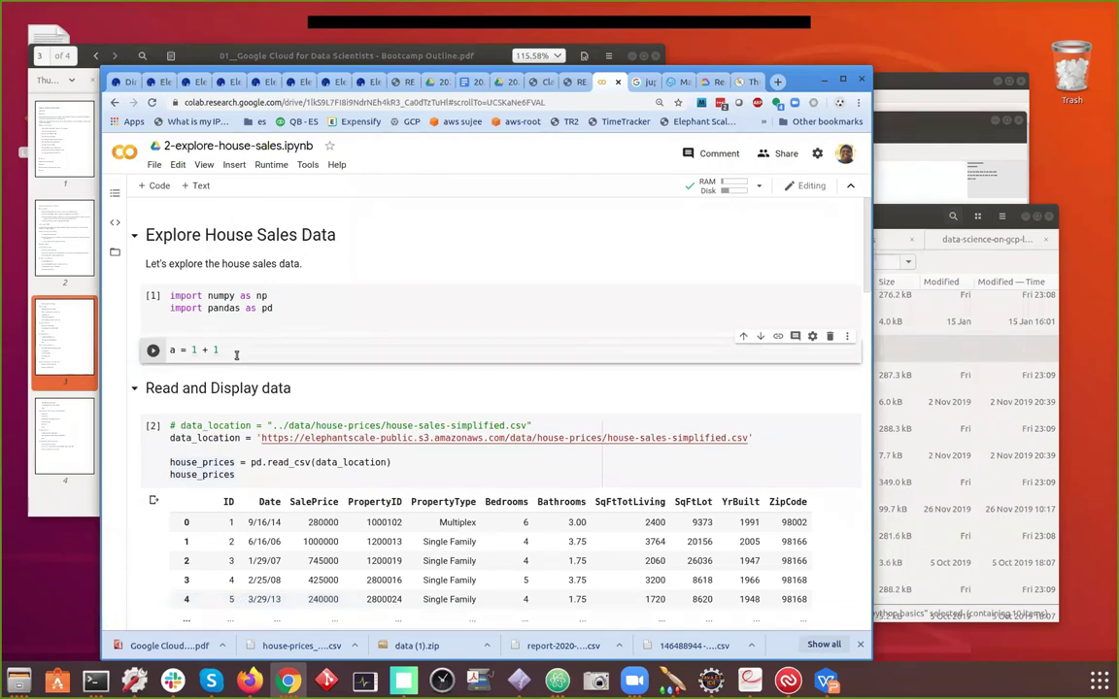
click(236, 355)
key(Return)
text(a)
click(172, 360)
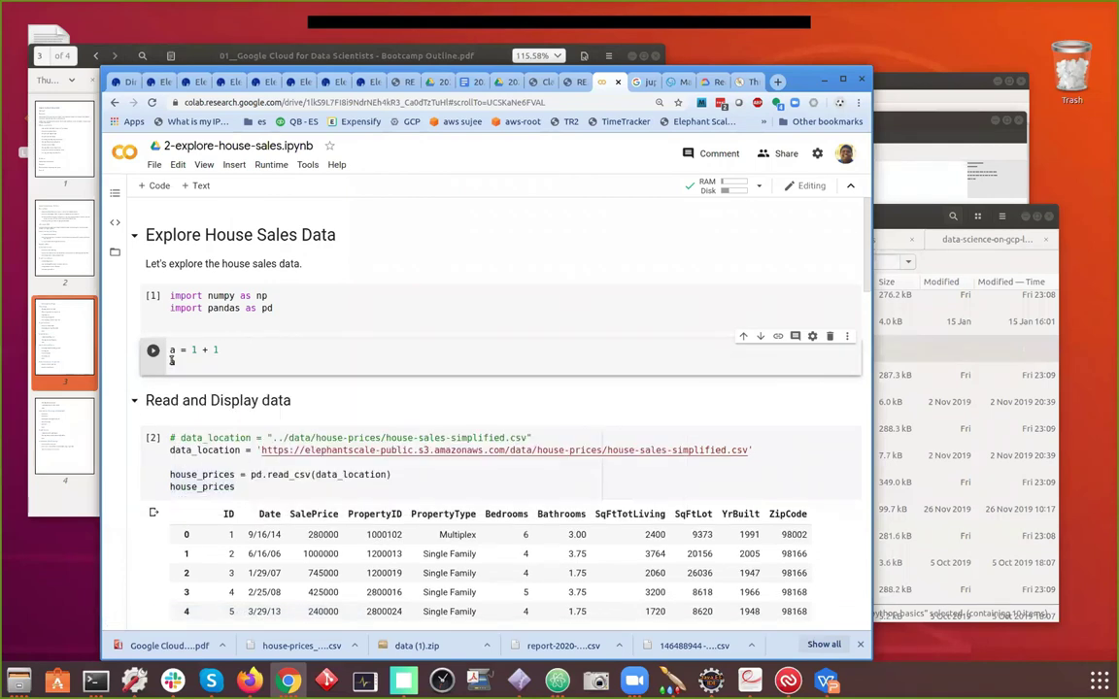
key(ctrl+Return)
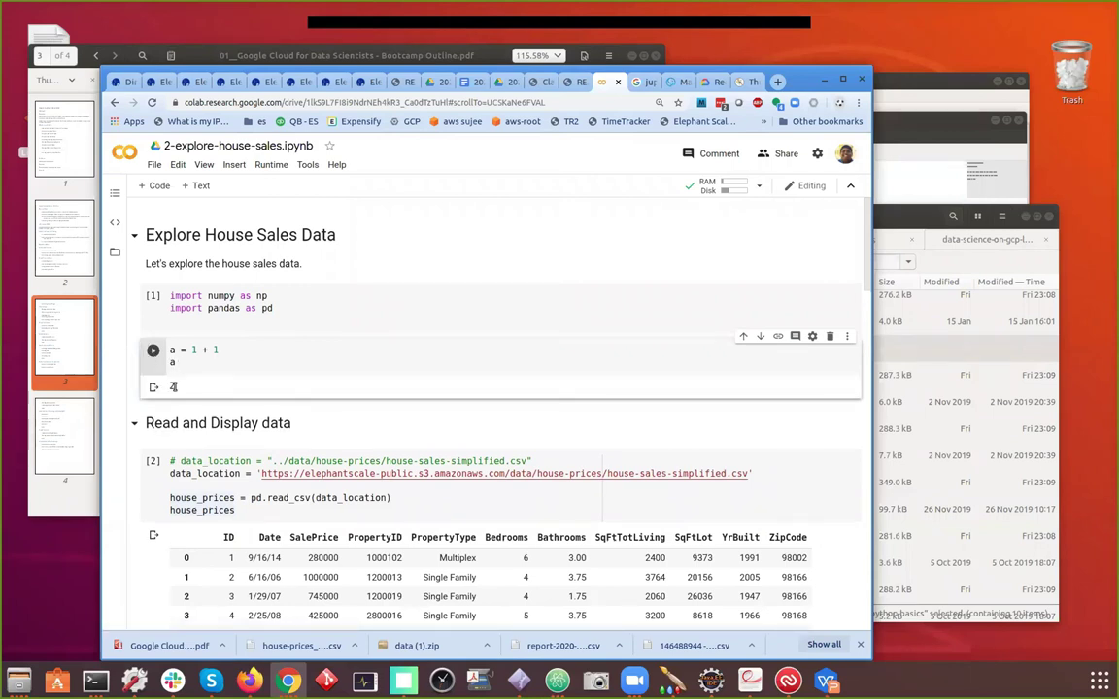
Rerun the Read and Display data cell that ends with house_prices and review its output
scroll(174, 389, down, 1)
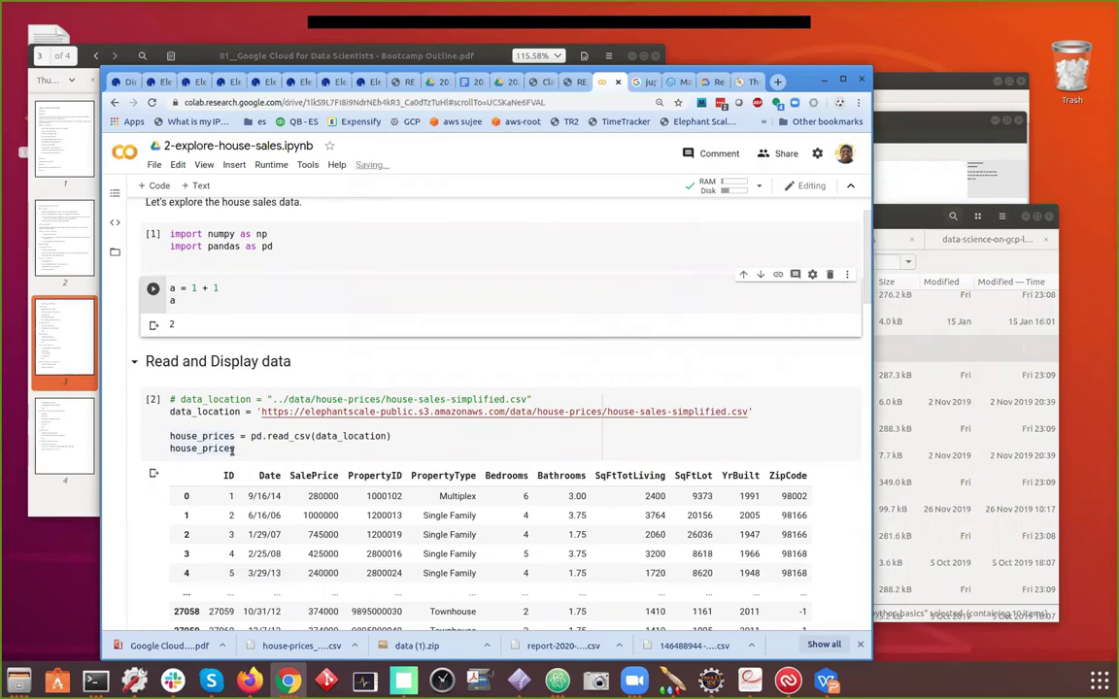
click(234, 448)
mouse_move(179, 449)
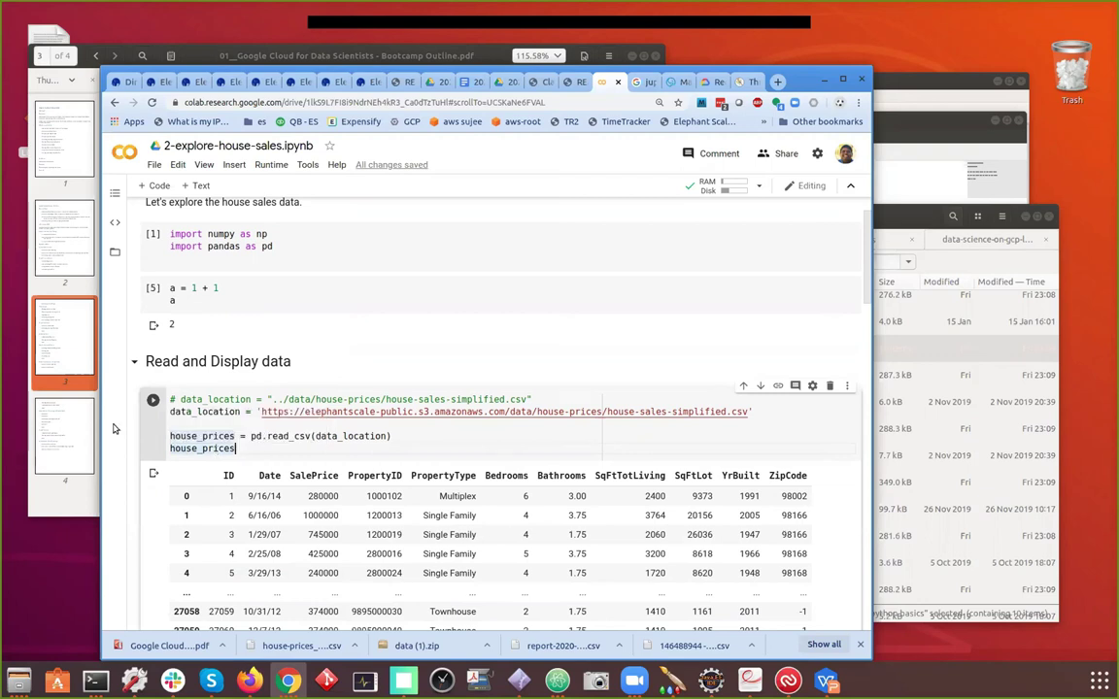
click(154, 401)
scroll(224, 471, down, 1)
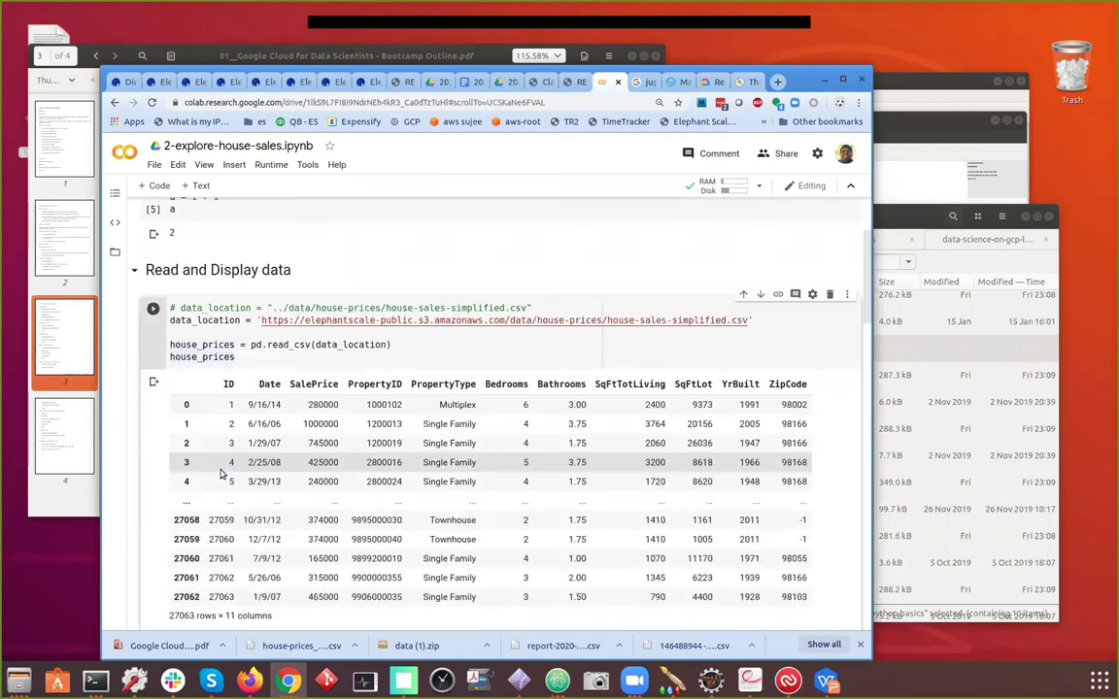
scroll(221, 474, up, 1)
scroll(222, 473, up, 2)
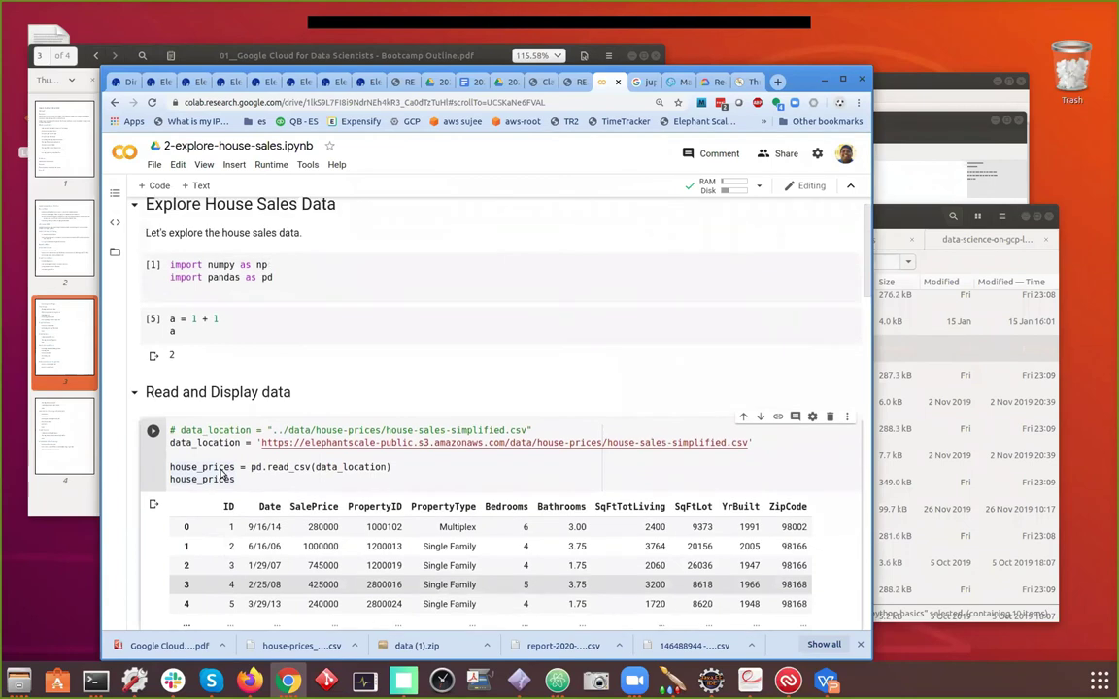
Add the line print(a) to the end of the a = 1 + 1 cell and run it
click(191, 335)
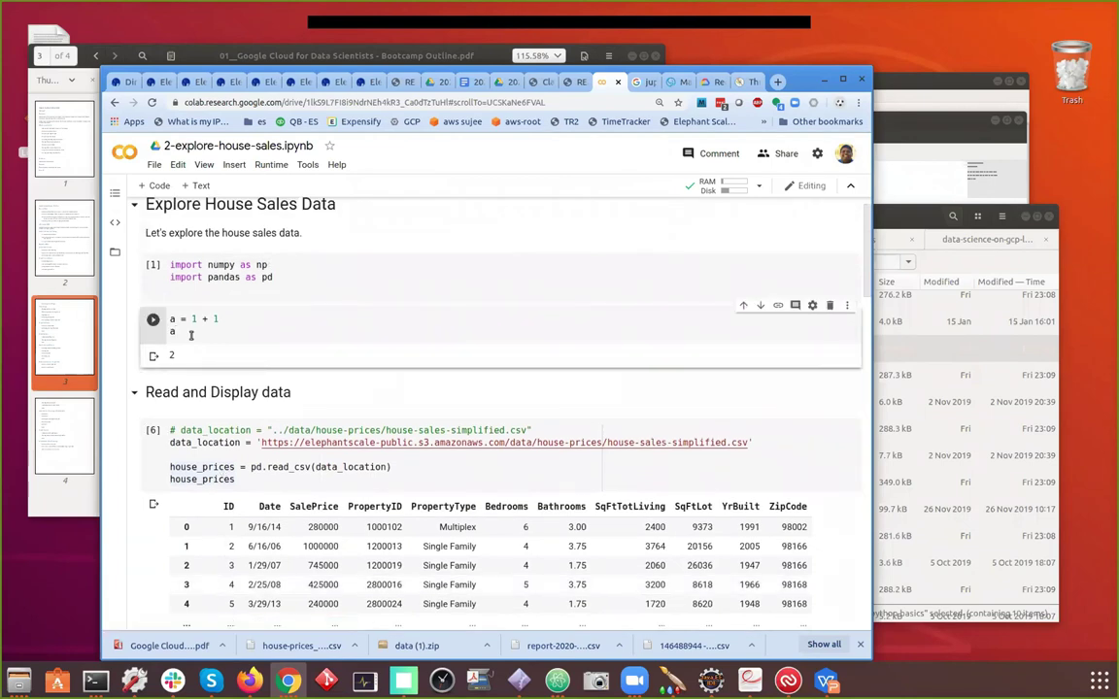
key(Return)
text(print()a)
key(BackSpace)
key(Left)
text(a)
key(Right)
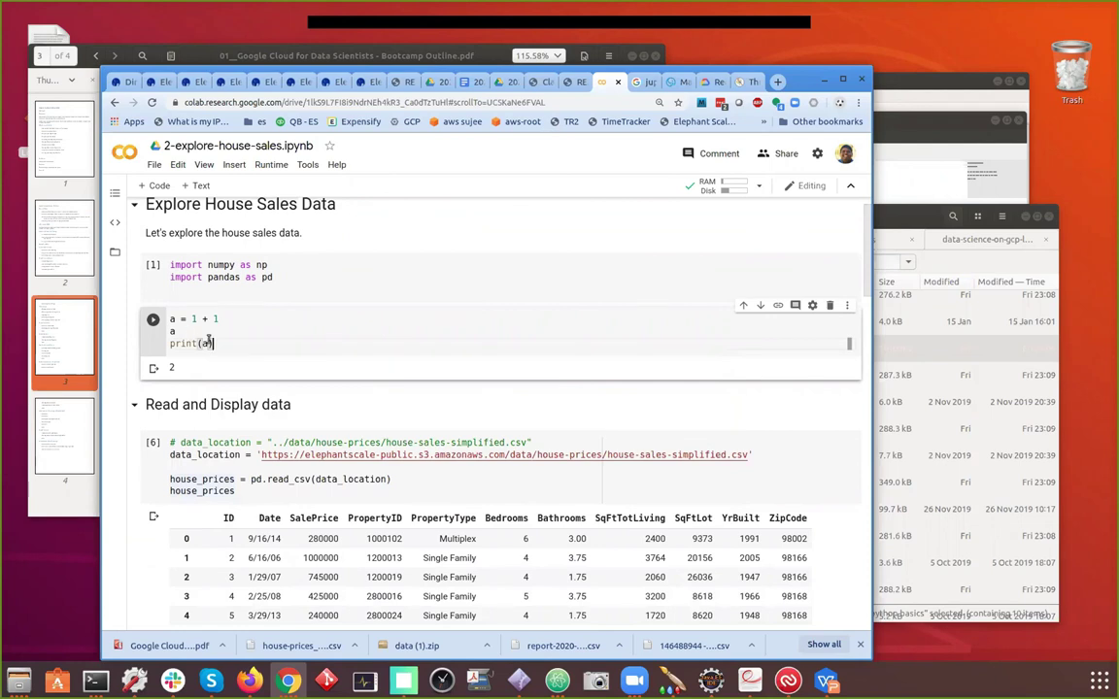
click(233, 364)
key(shift+Return)
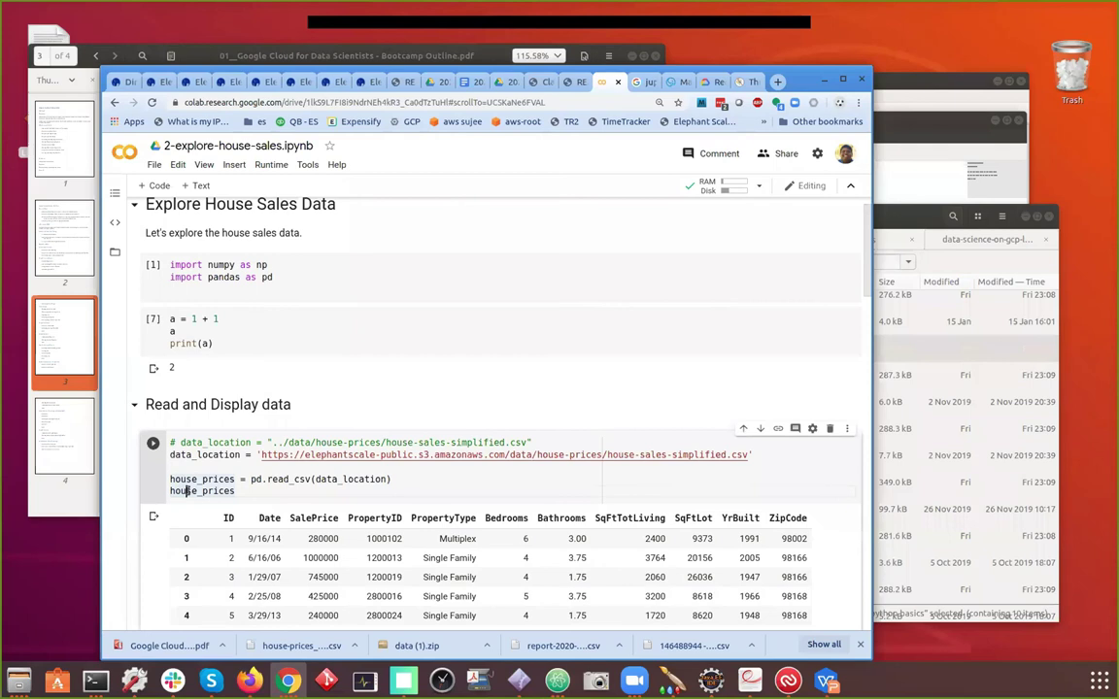
Wrap the last line of the Read and Display data cell as print(house_prices) and run the cell
scroll(189, 493, down, 2)
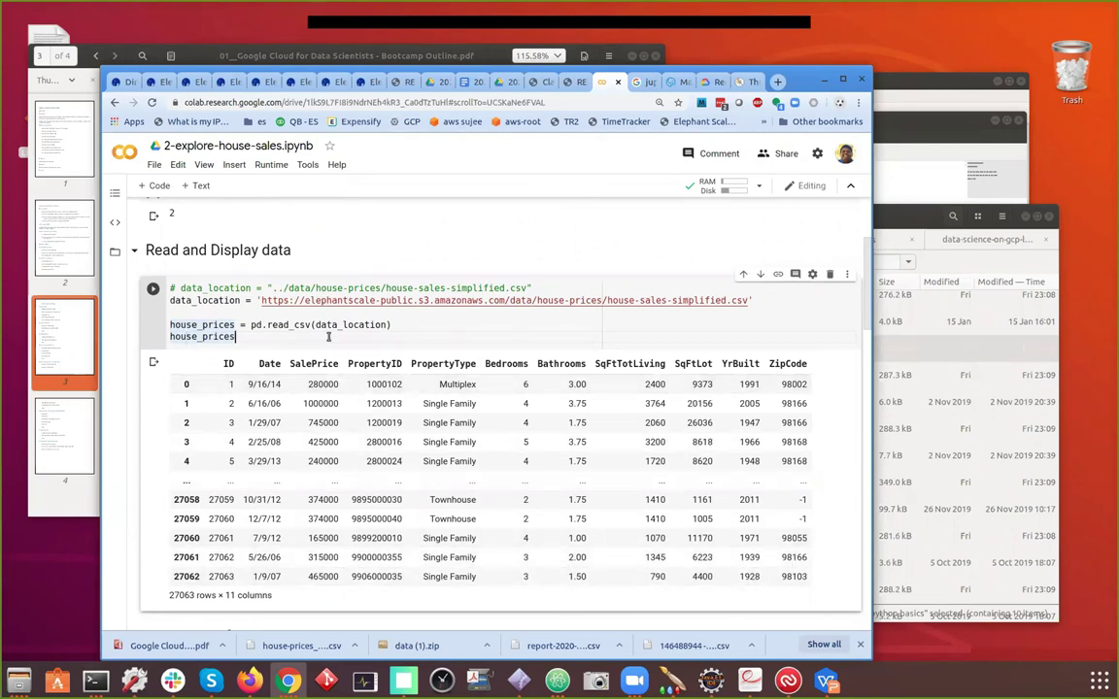
key(Return)
text(print9)
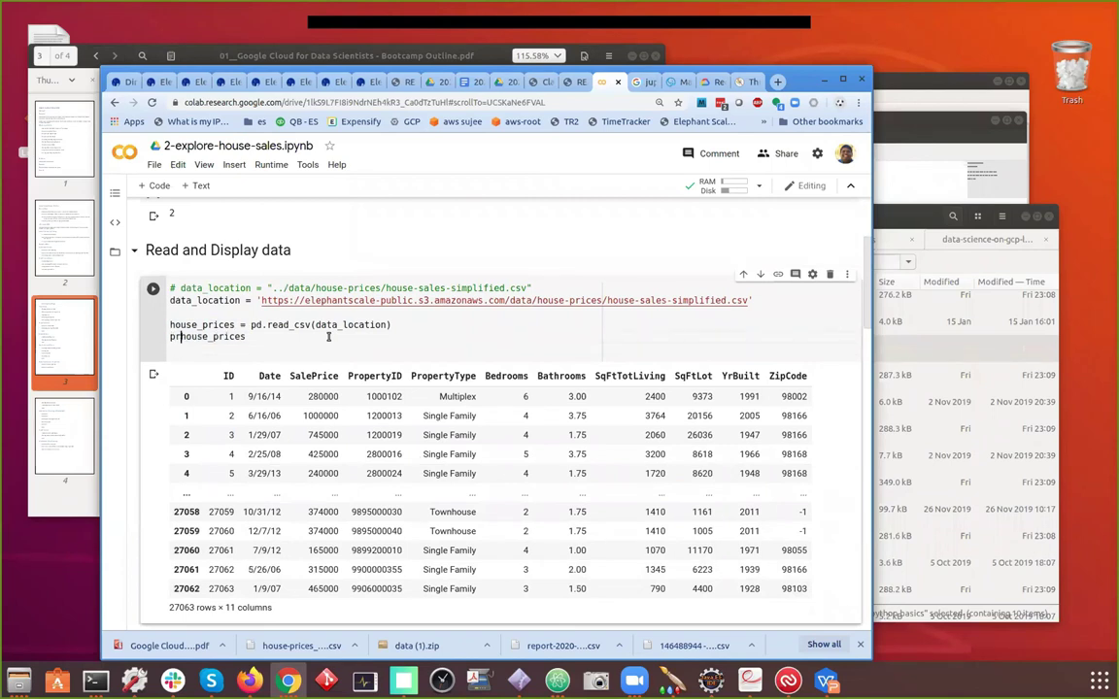
key(BackSpace)
text(()
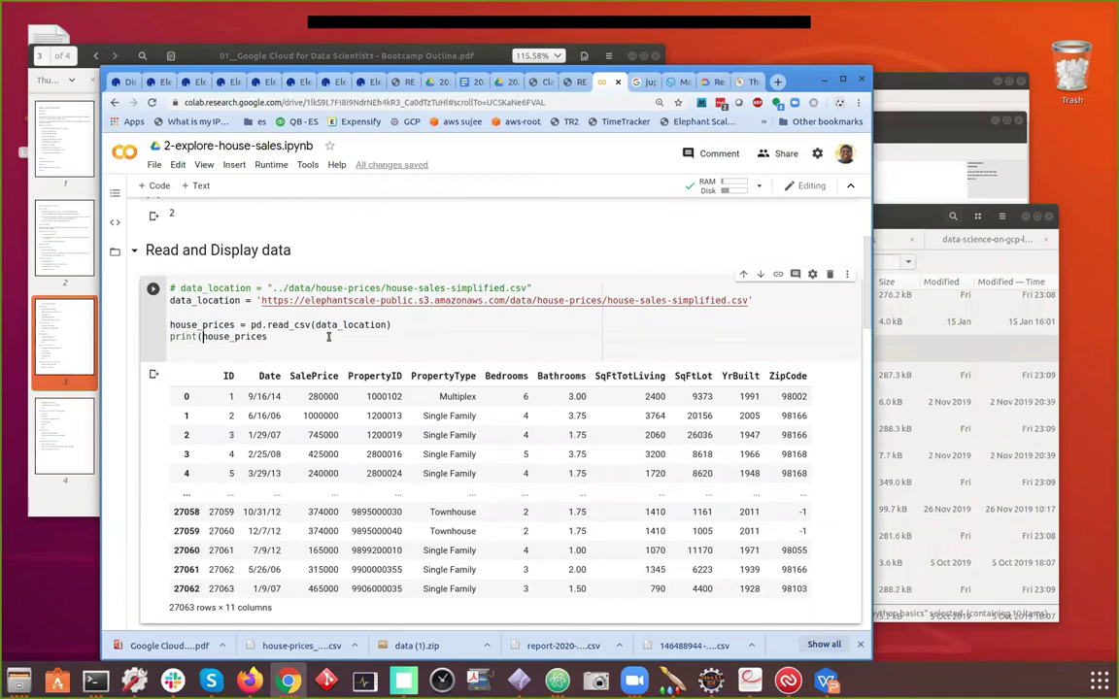
click(282, 339)
text())
click(153, 290)
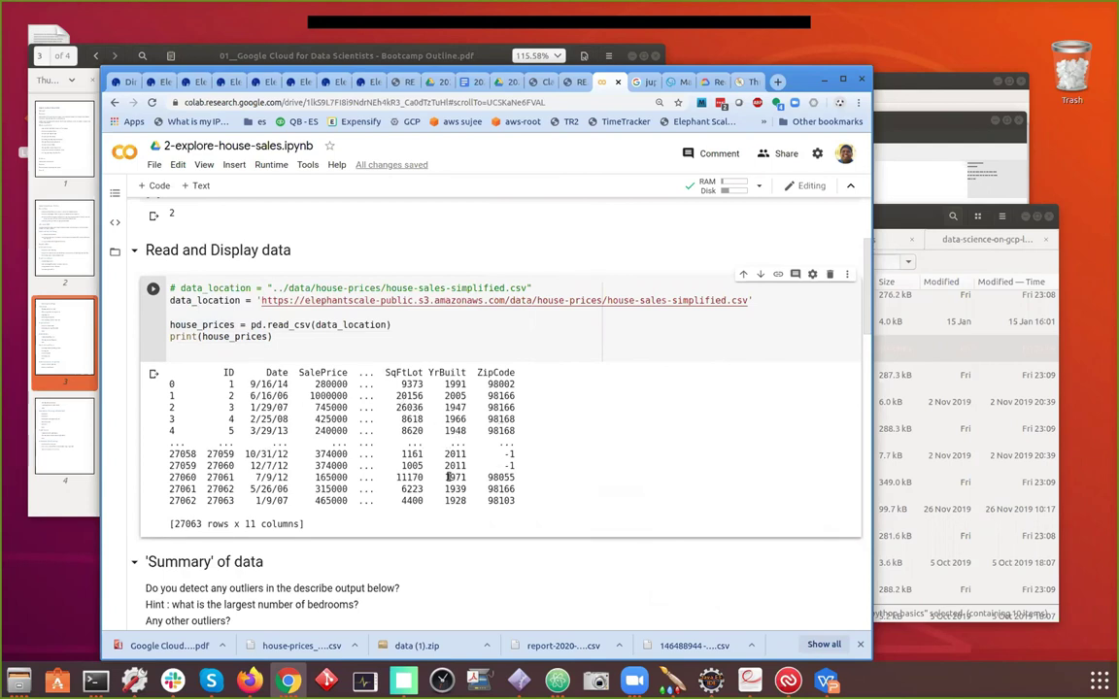
Restore the last line to plain house_prices without the print call, rerun the cell, and remove its trailing blank line
click(295, 336)
double_click(170, 338)
key(BackSpace)
click(203, 325)
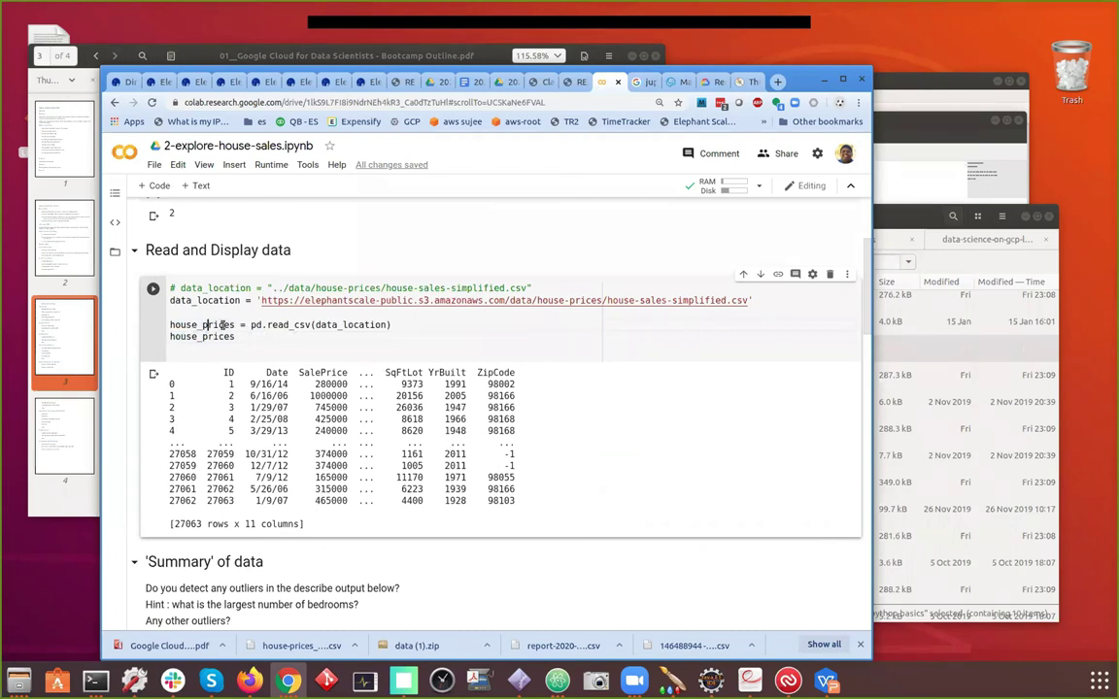
key(ctrl+Return)
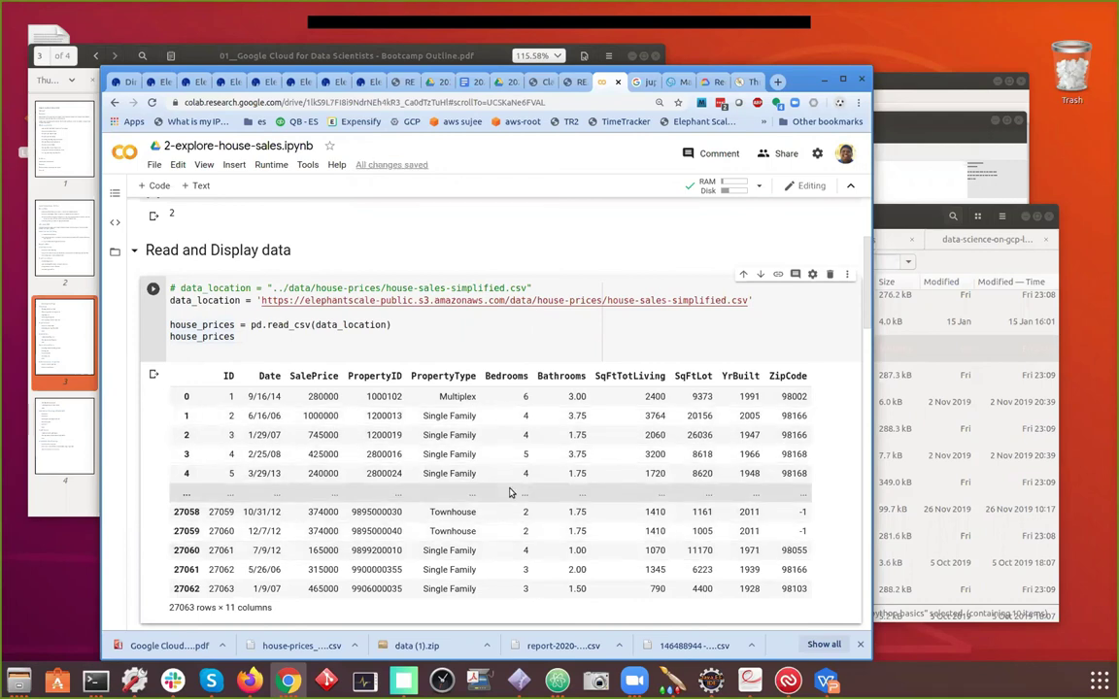
click(200, 351)
key(ctrl+s)
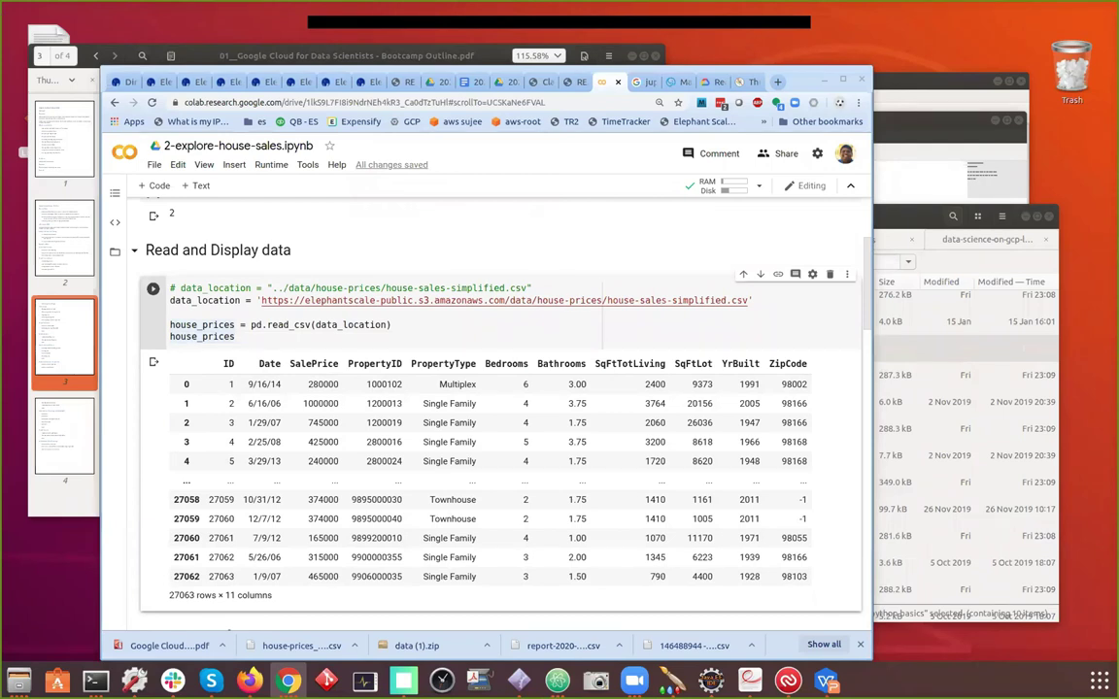
Add the comment line "# my comment" above the pd.read_csv line, set off by blank lines, and save the notebook
click(250, 324)
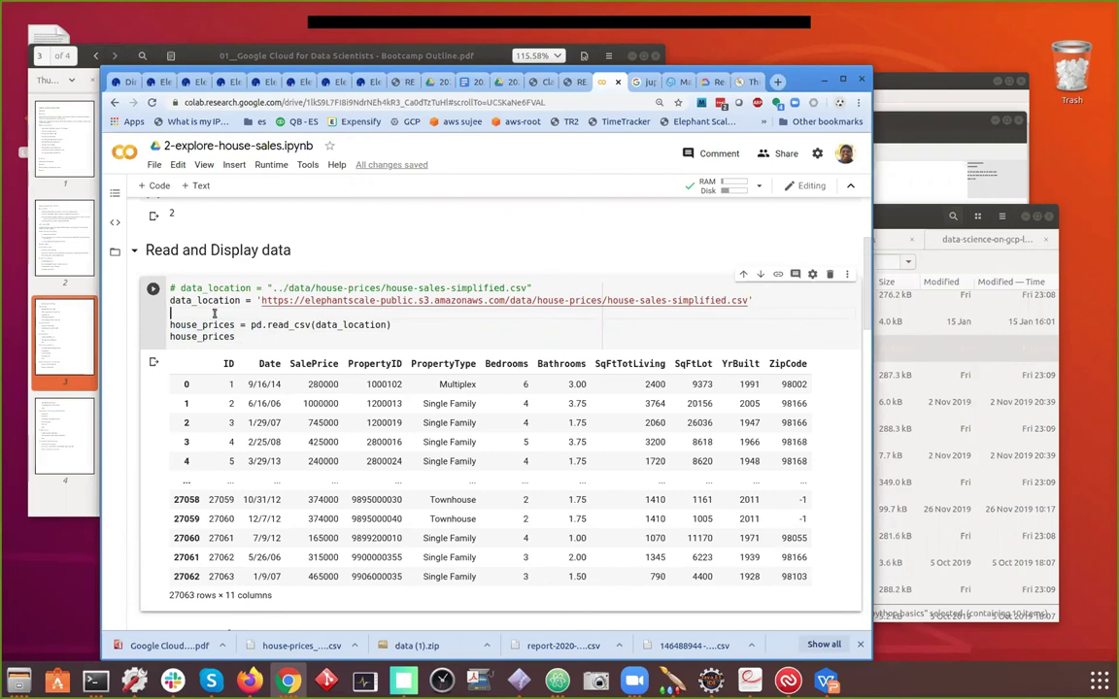
key(Return)
key(Return)
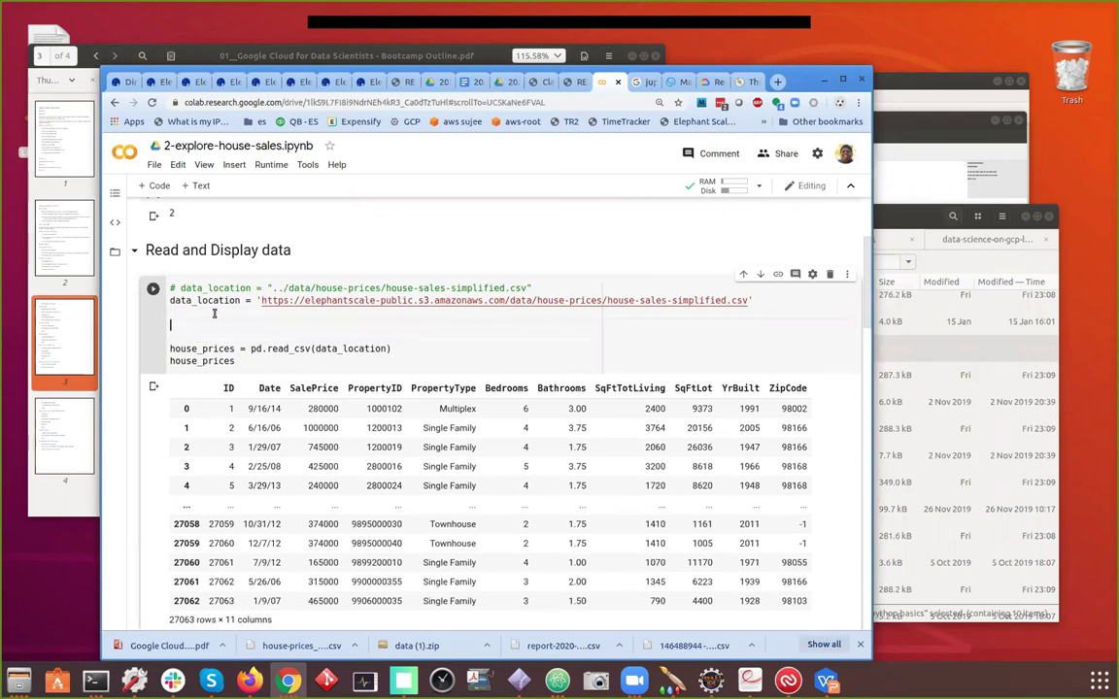
text(# my commnet)
key(BackSpace)
key(BackSpace)
key(BackSpace)
text(ent)
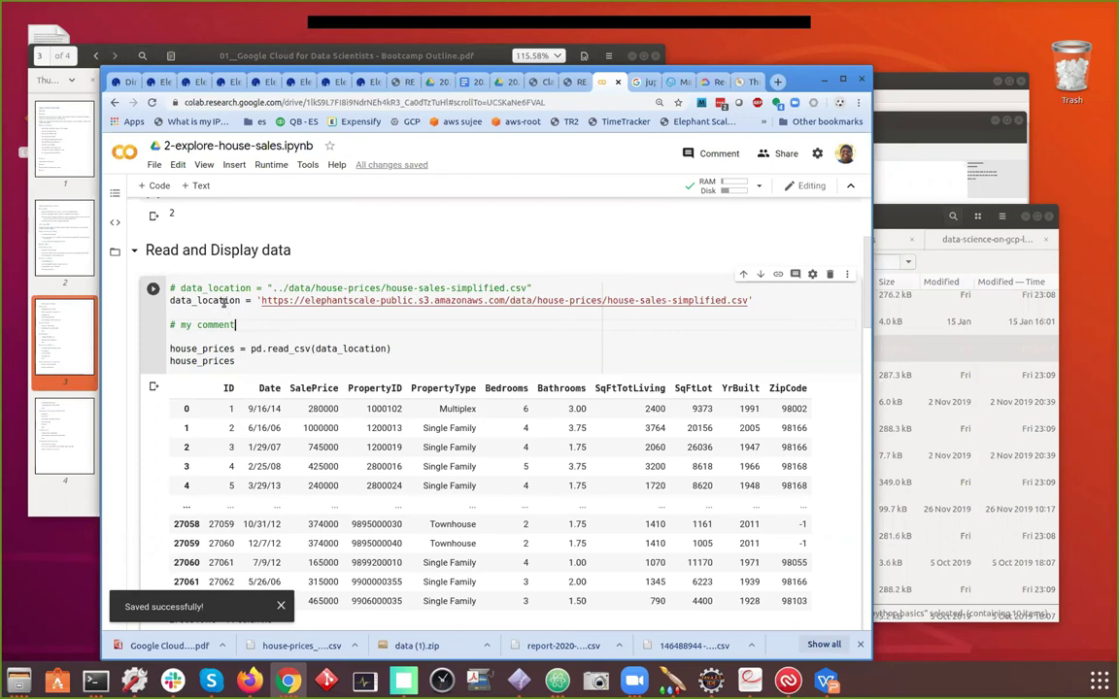
click(242, 325)
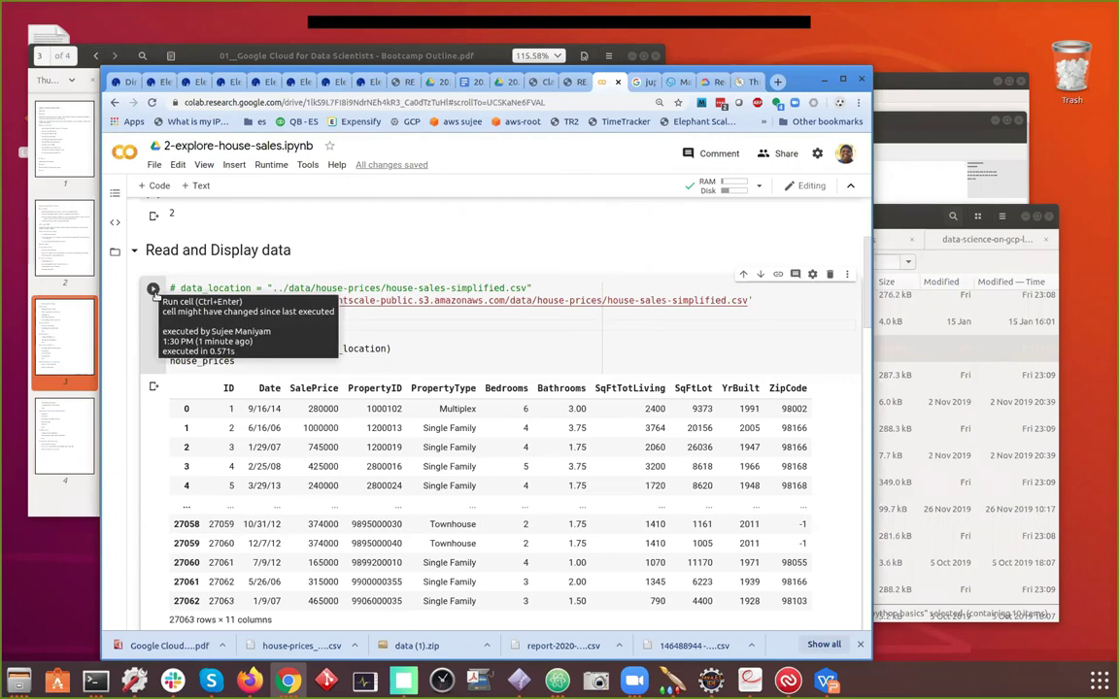
click(380, 360)
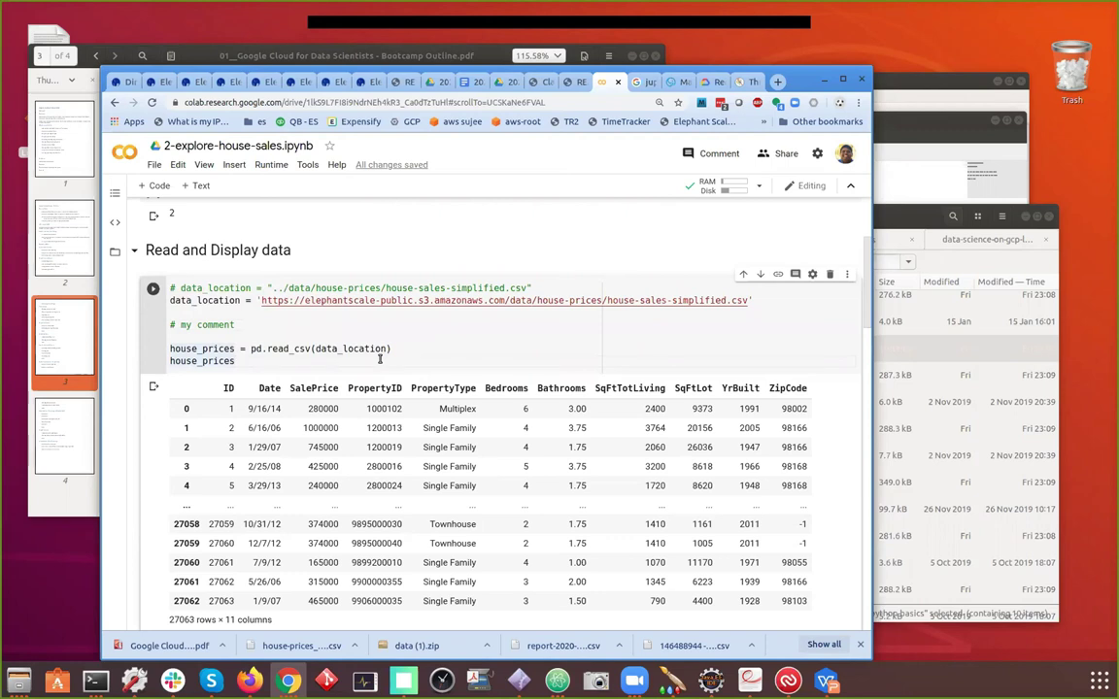
Add the comment "# shift + enter" below "# my comment" in the Read and Display data cell
click(243, 325)
key(Return)
key(Return)
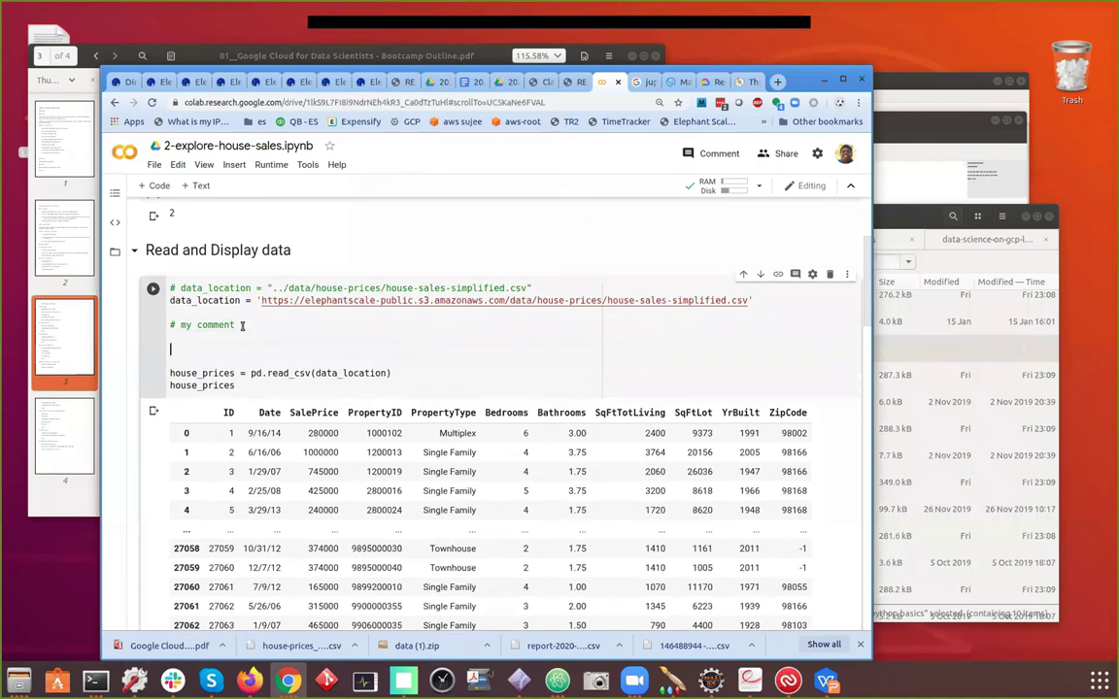
text(# shfit)
key(BackSpace)
key(BackSpace)
key(BackSpace)
key(BackSpace)
text(hift + enter)
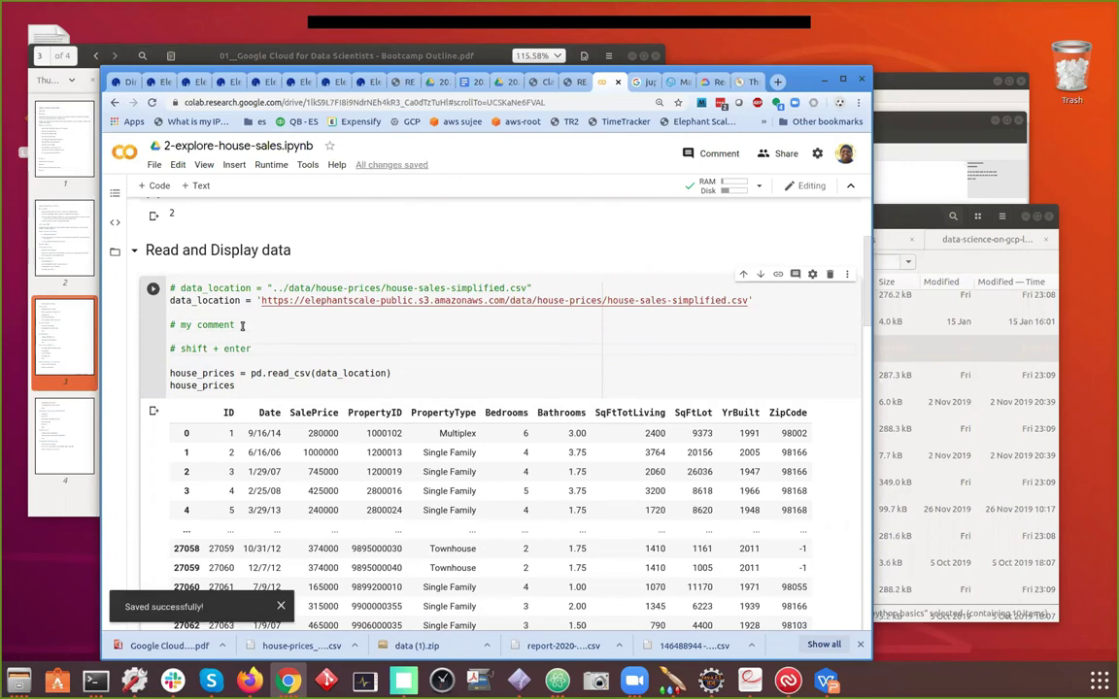
key(Return)
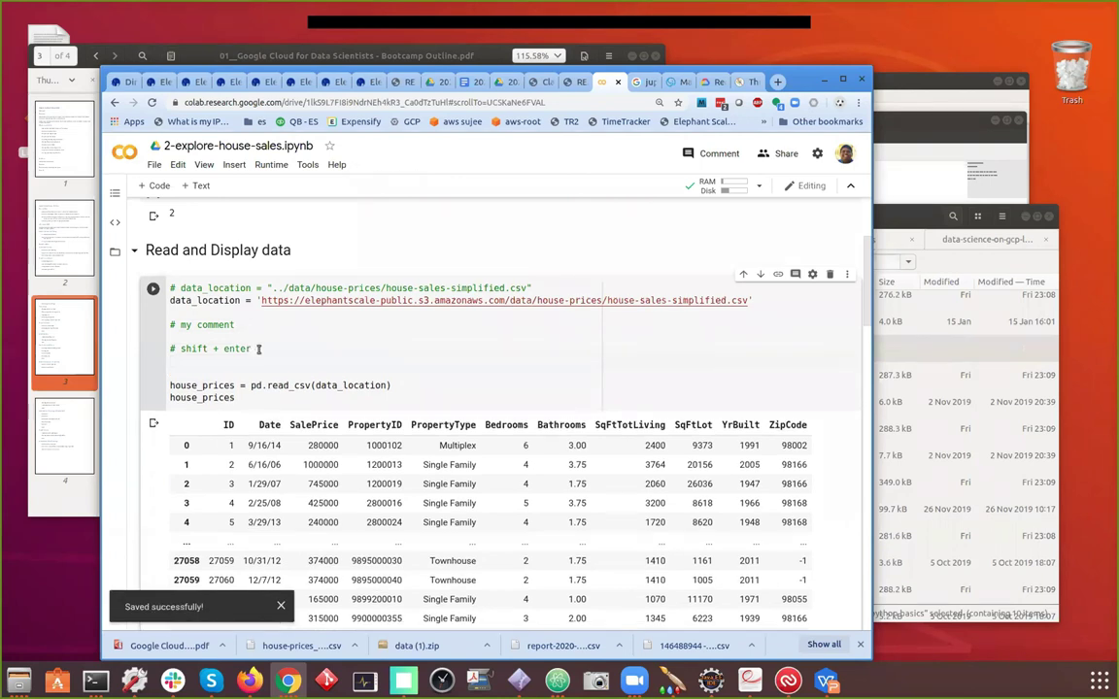
key(Return)
key(Return)
key(Return)
key(Return)
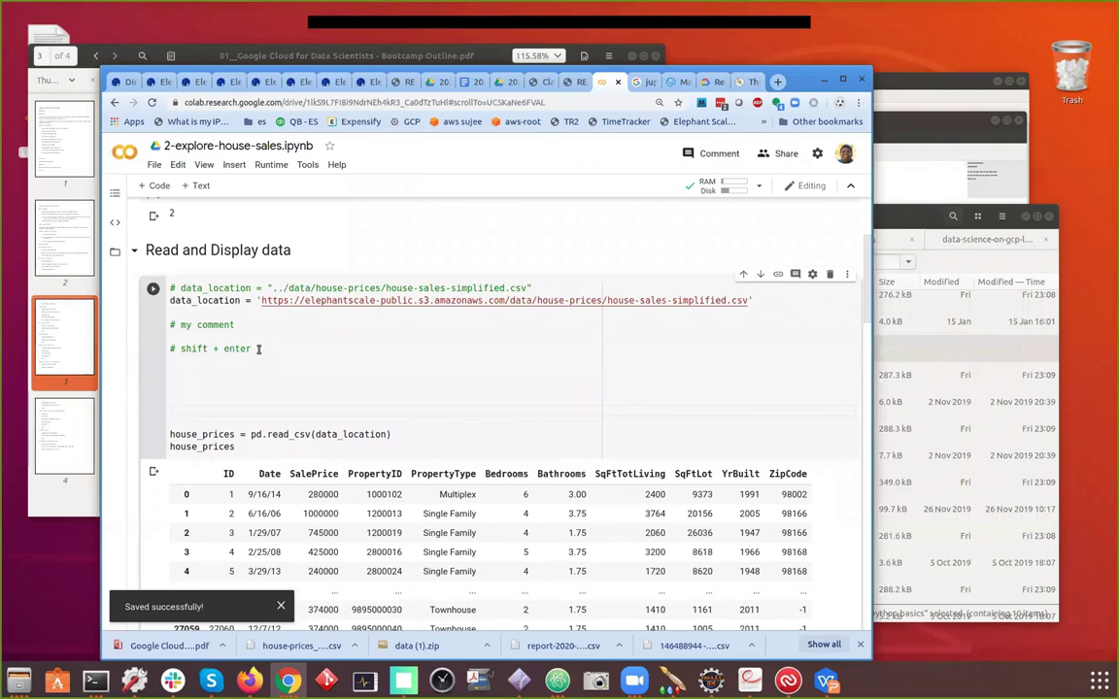
key(BackSpace)
key(BackSpace)
key(BackSpace)
key(BackSpace)
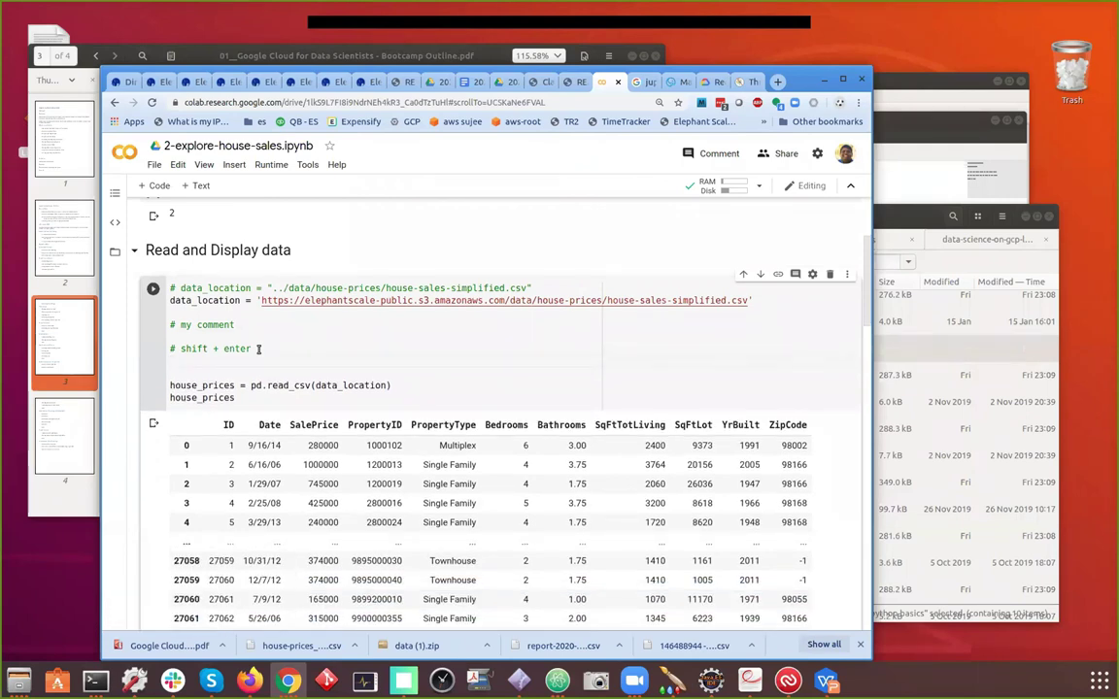
key(BackSpace)
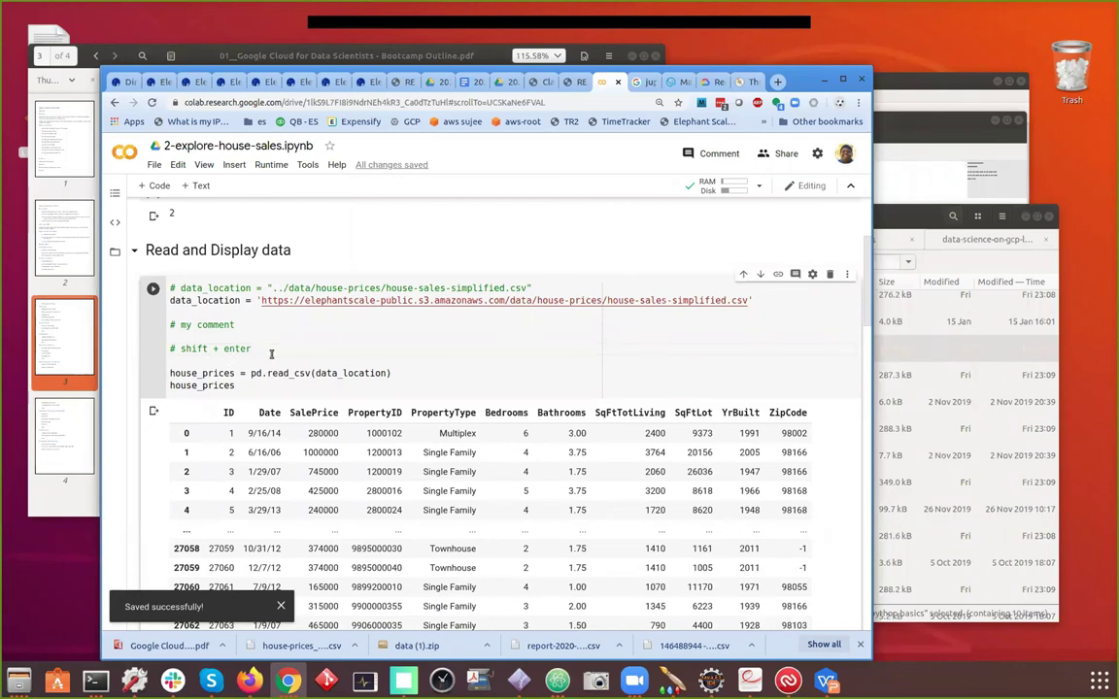
Append "--> execute" to the "# shift + enter" comment
text(--> execute)
click(287, 347)
click(323, 361)
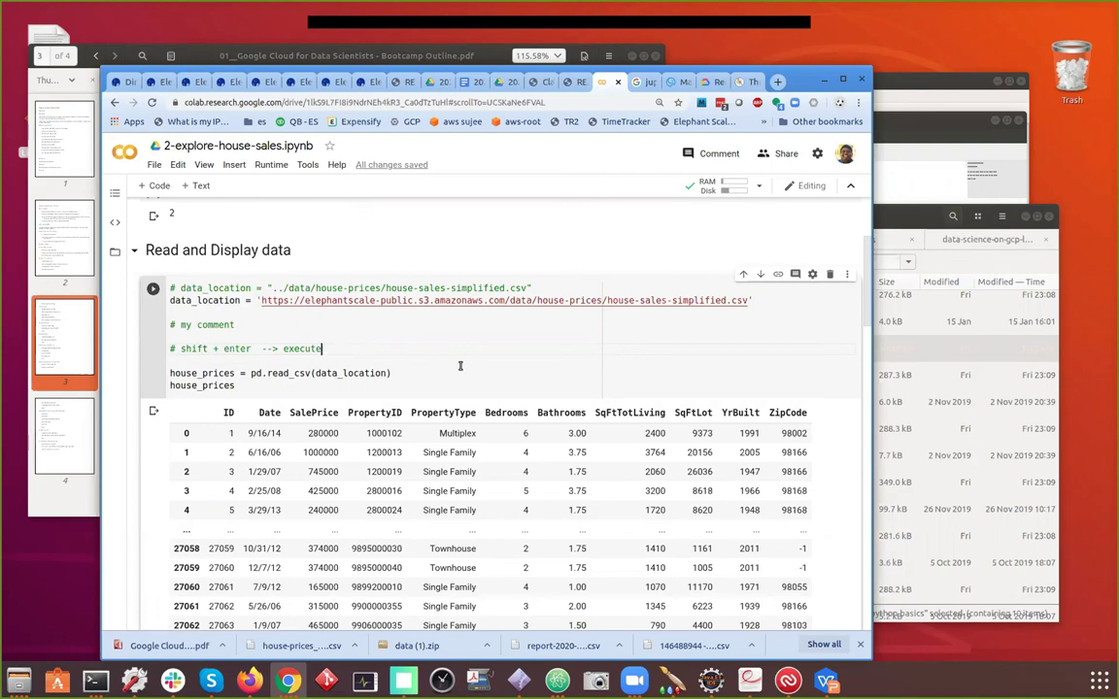
Replace the ??? placeholder in the 'Summary' of data cell so it reads house_prices.describe()
scroll(301, 364, down, 5)
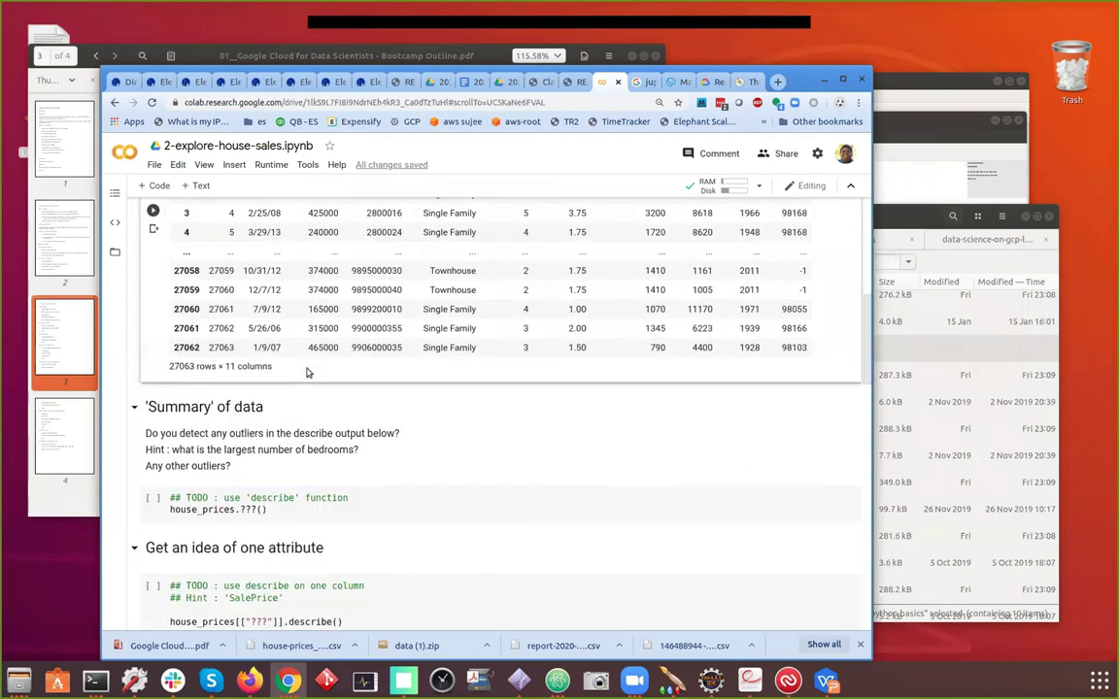
scroll(307, 372, down, 1)
click(204, 370)
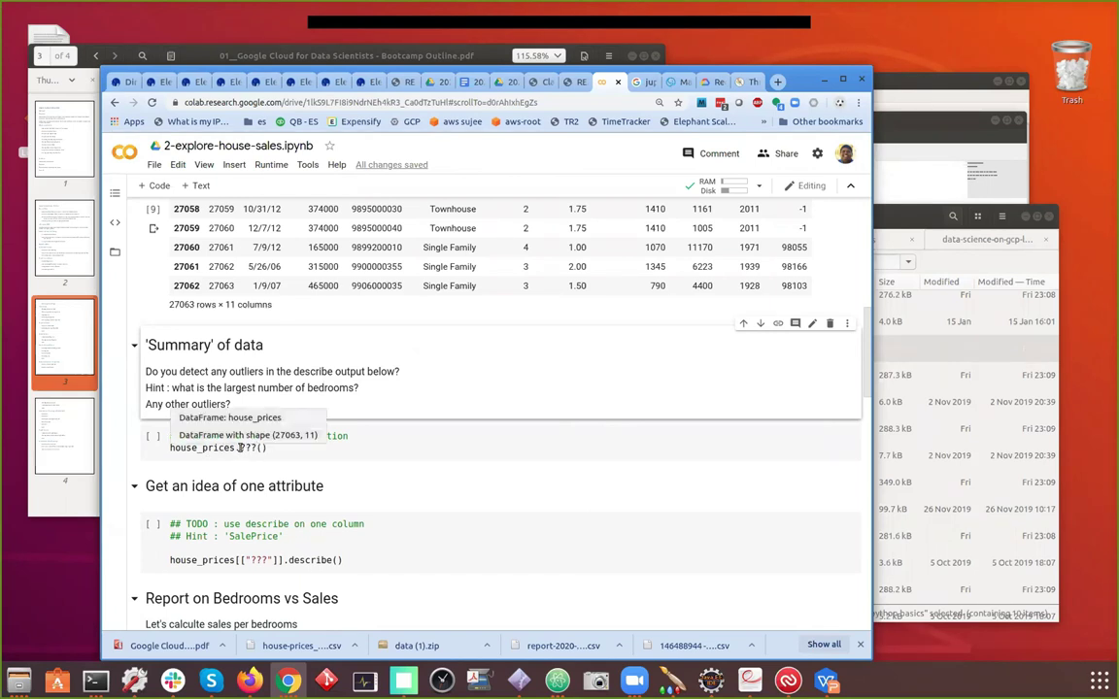
click(191, 436)
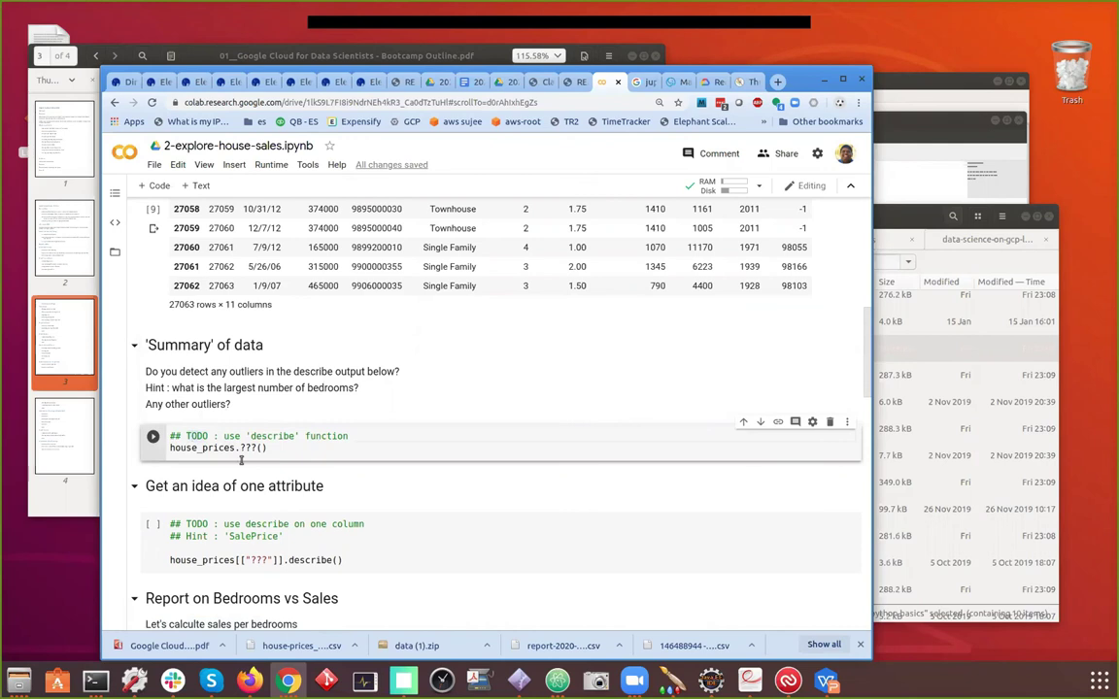
drag(240, 448, 257, 448)
click(229, 448)
drag(225, 436, 349, 436)
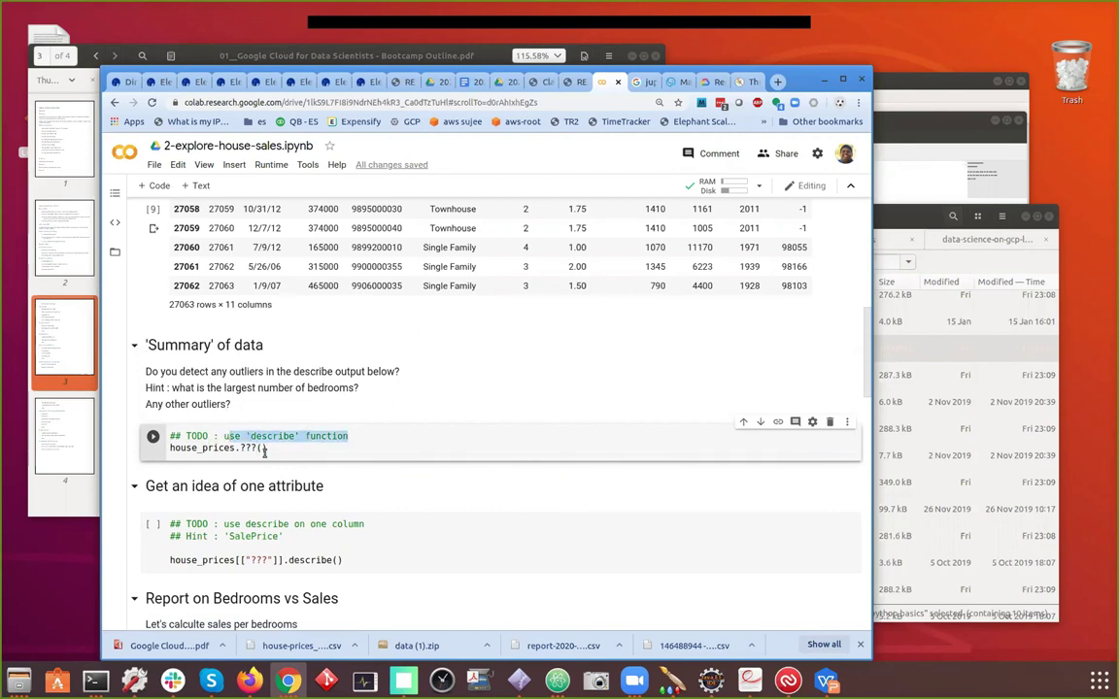
click(283, 448)
key(Left)
key(Left)
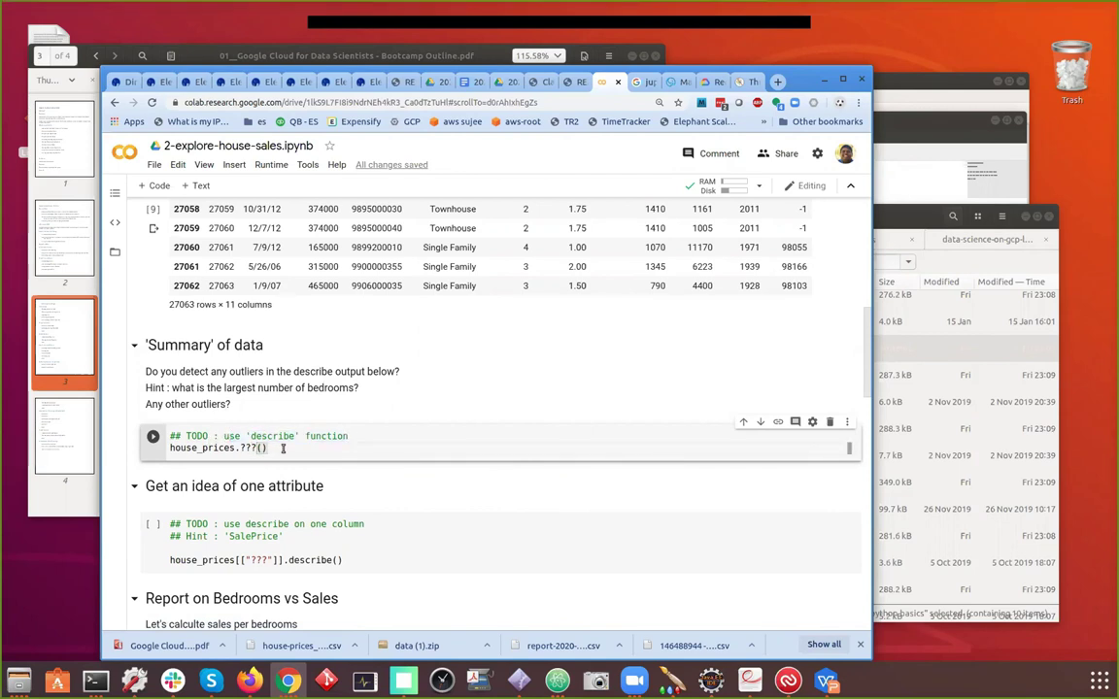
key(BackSpace)
key(BackSpace)
key(BackSpace)
text(describe)
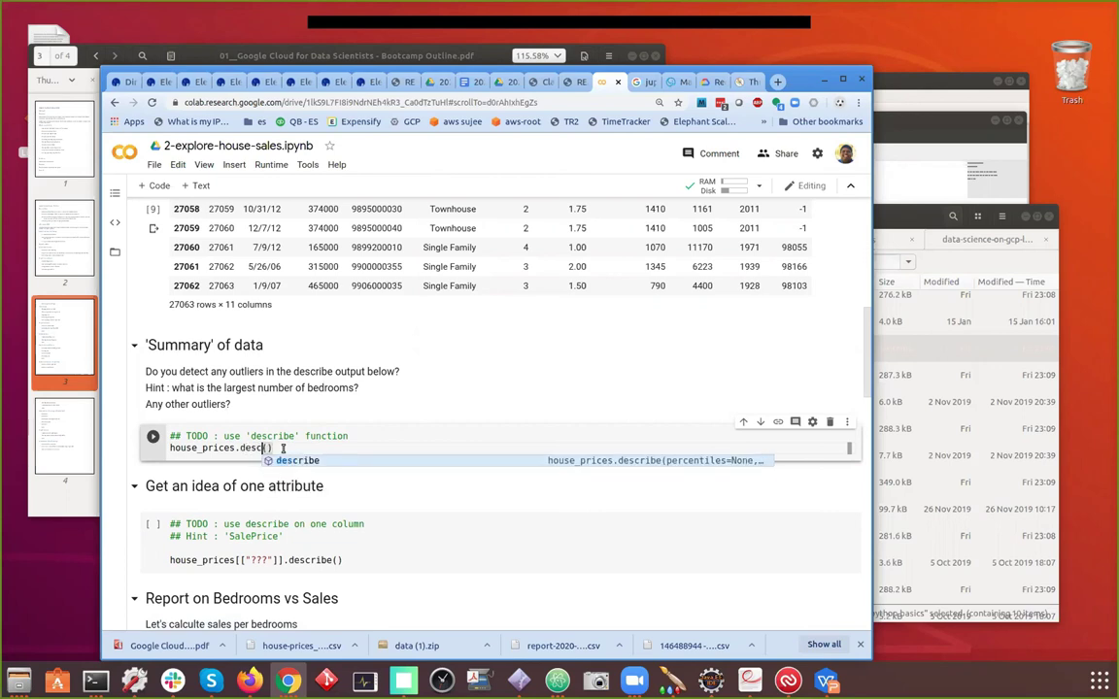
Run the house_prices.describe() cell and view its summary table
click(246, 436)
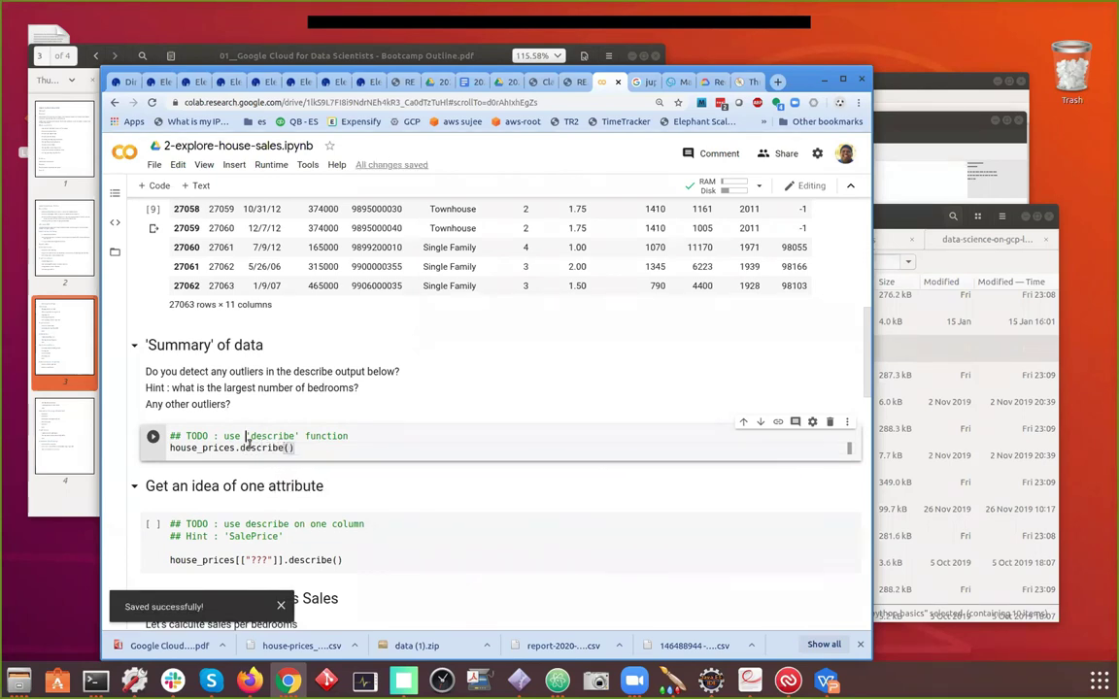
click(153, 437)
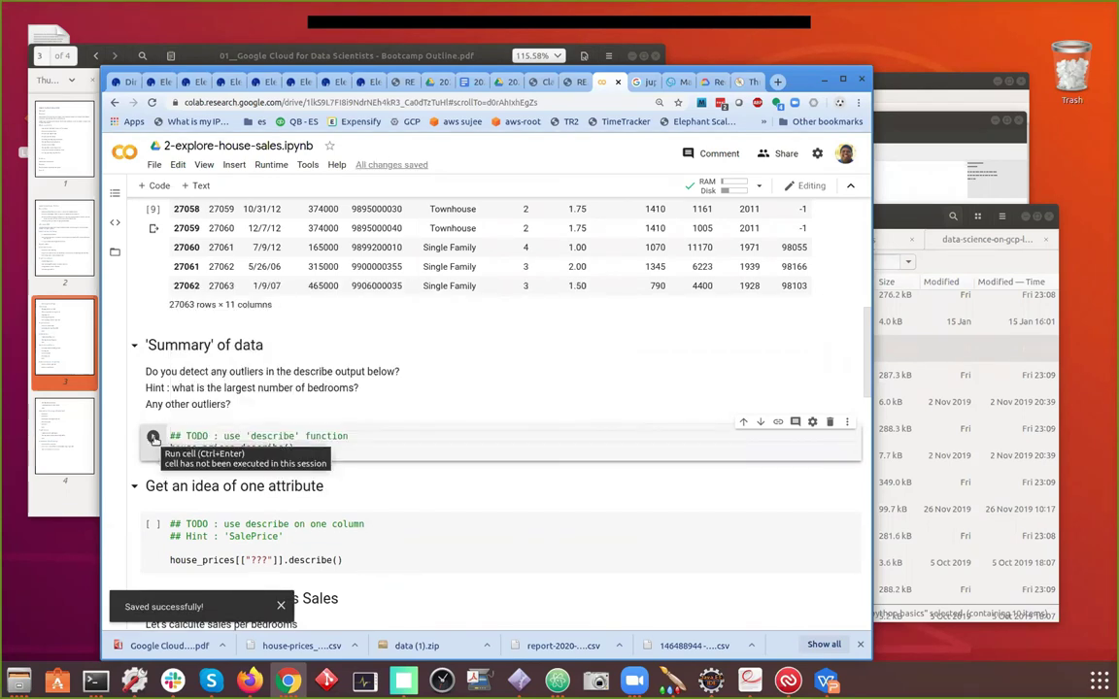
scroll(377, 379, down, 2)
scroll(377, 379, down, 1)
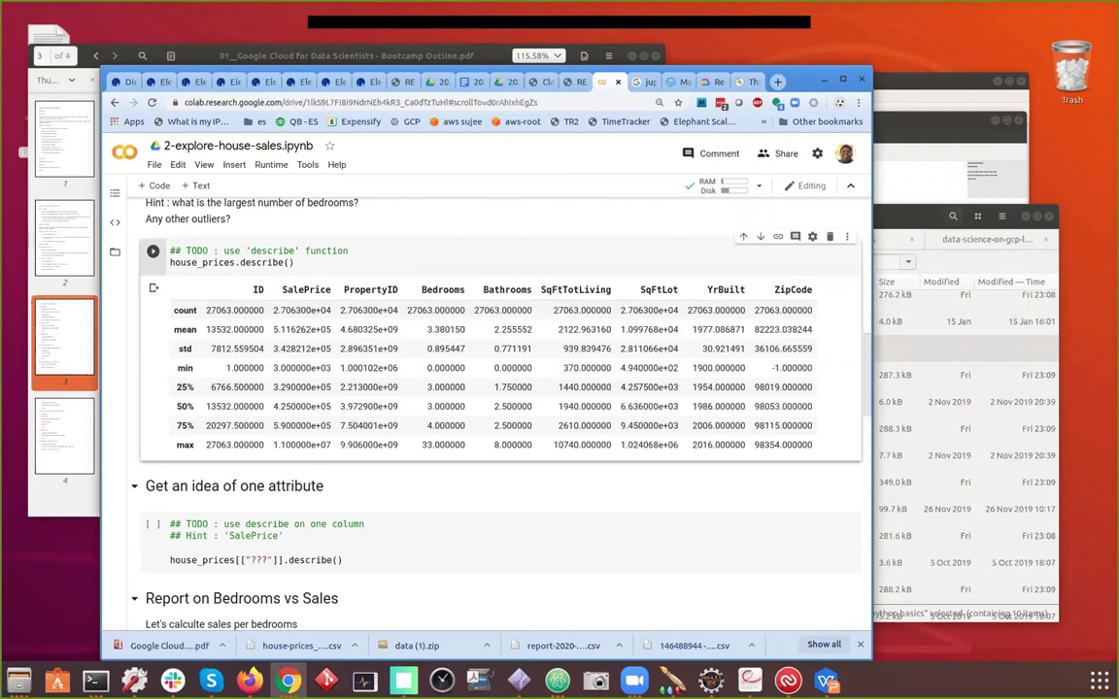
Insert pd.options.display.float_format = '{:.2f}'.format above house_prices.describe(), save the notebook and rerun the cell
key(alt+Tab)
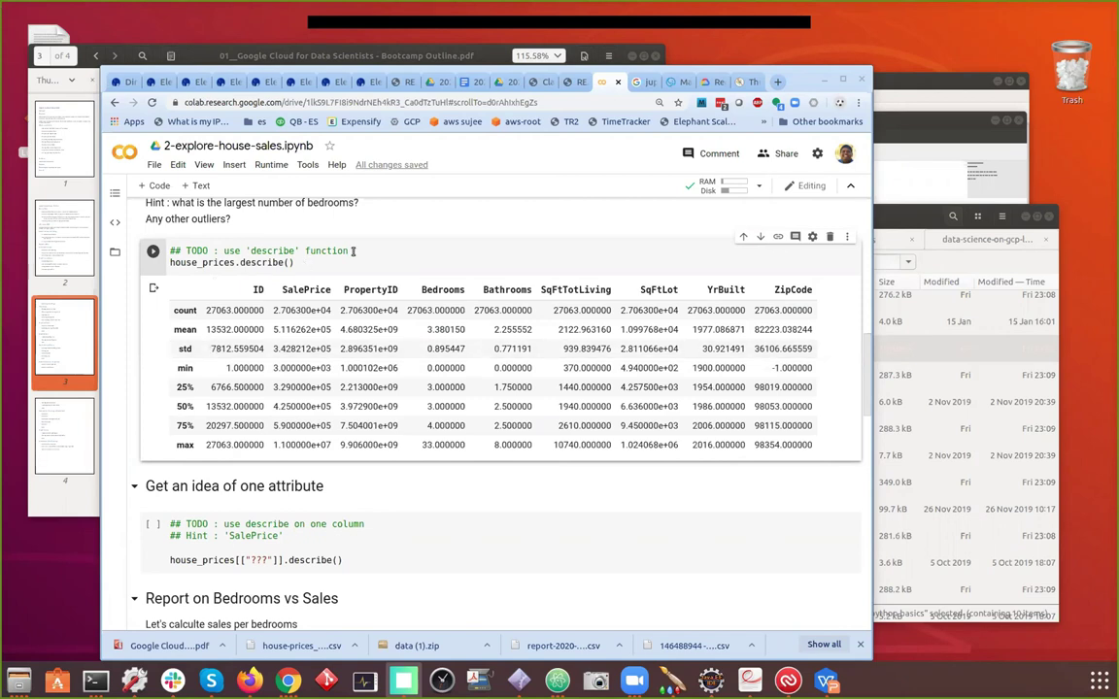
key(Return)
text(pd.options.display.float_format = '{:.2f}'.format)
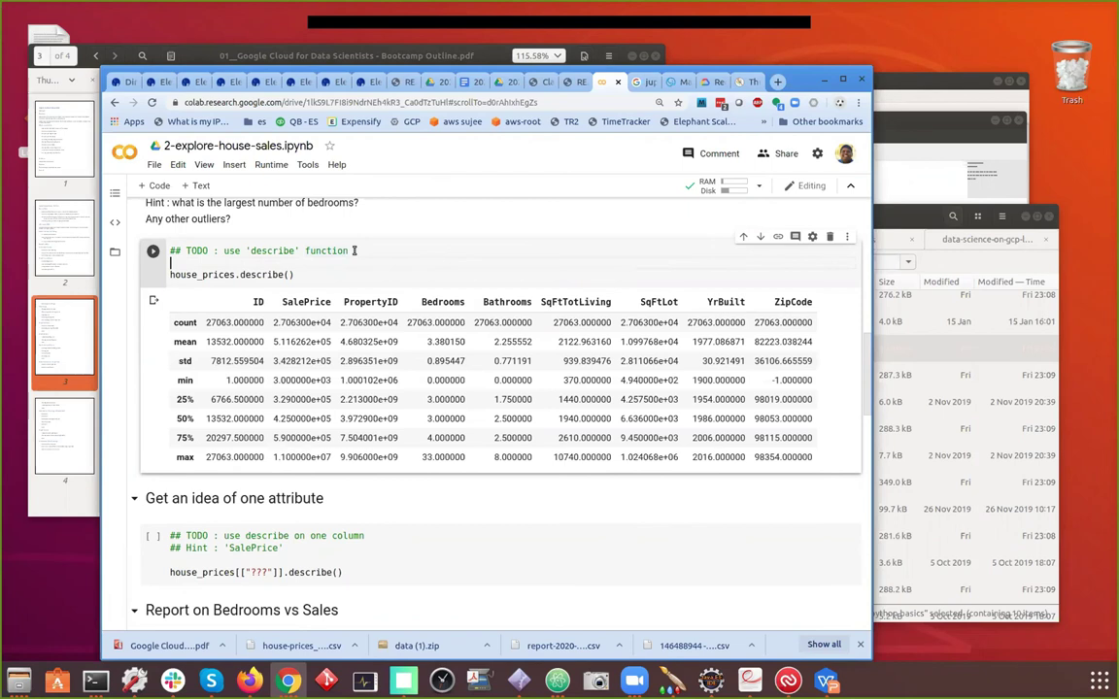
key(Return)
key(ctrl+s)
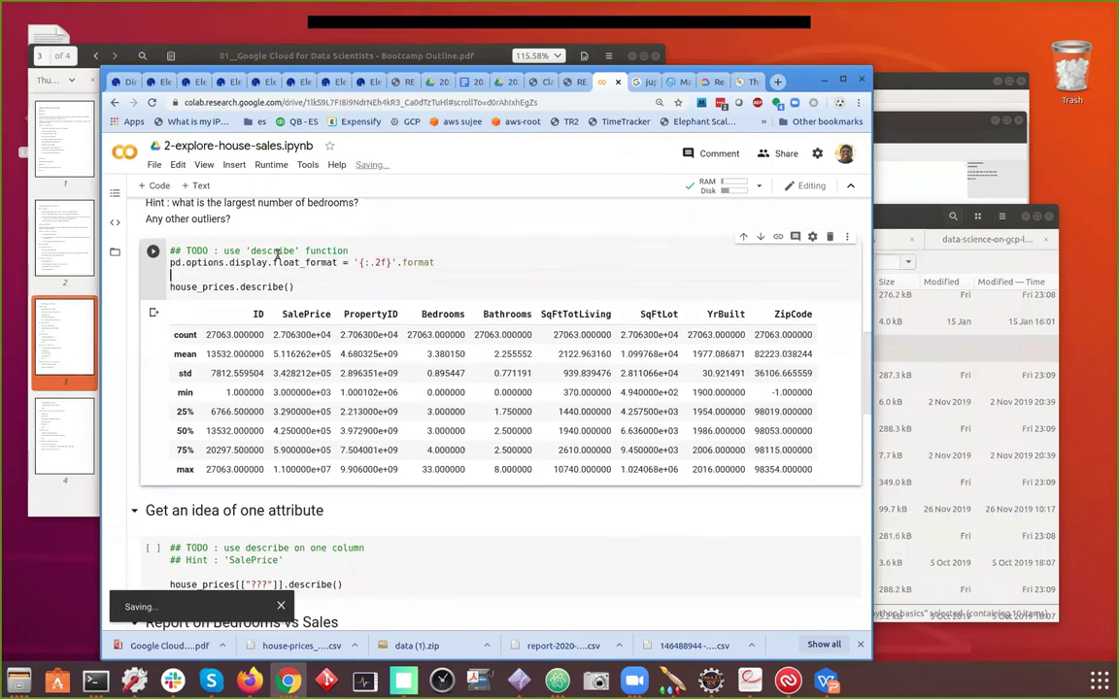
click(153, 253)
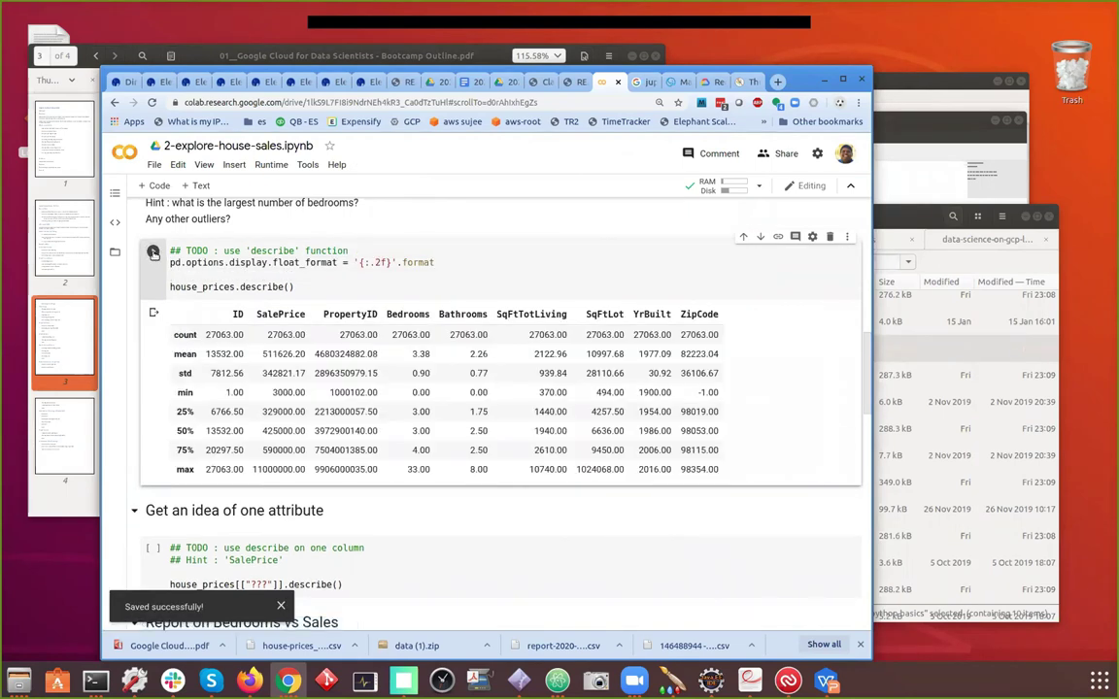
drag(437, 263, 152, 267)
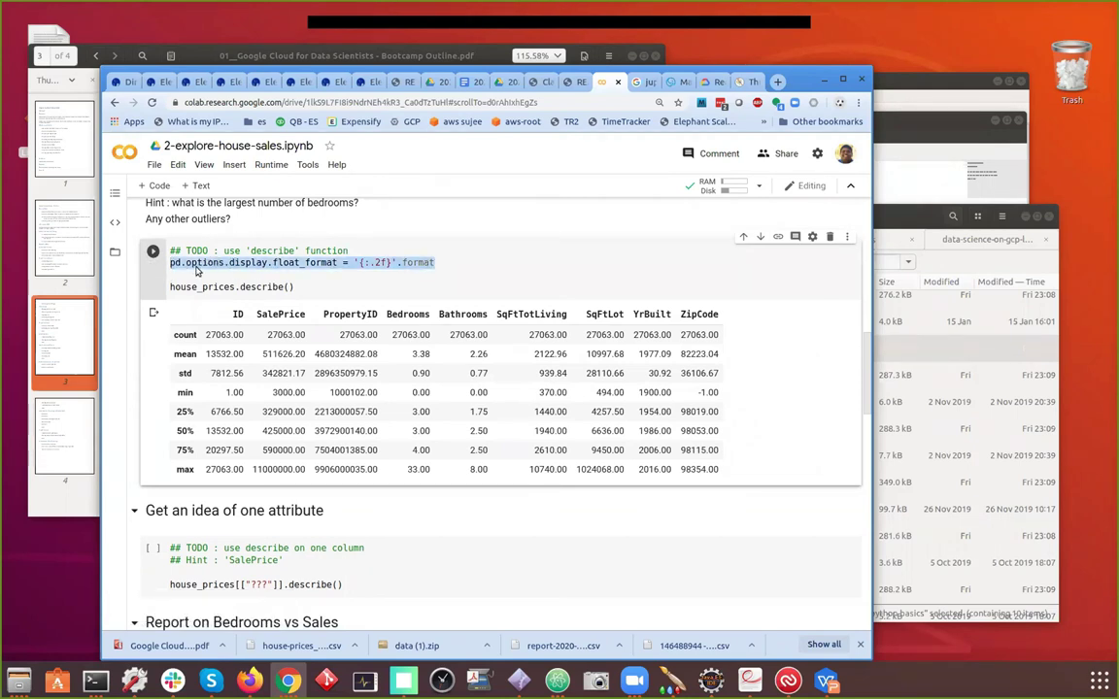
click(173, 262)
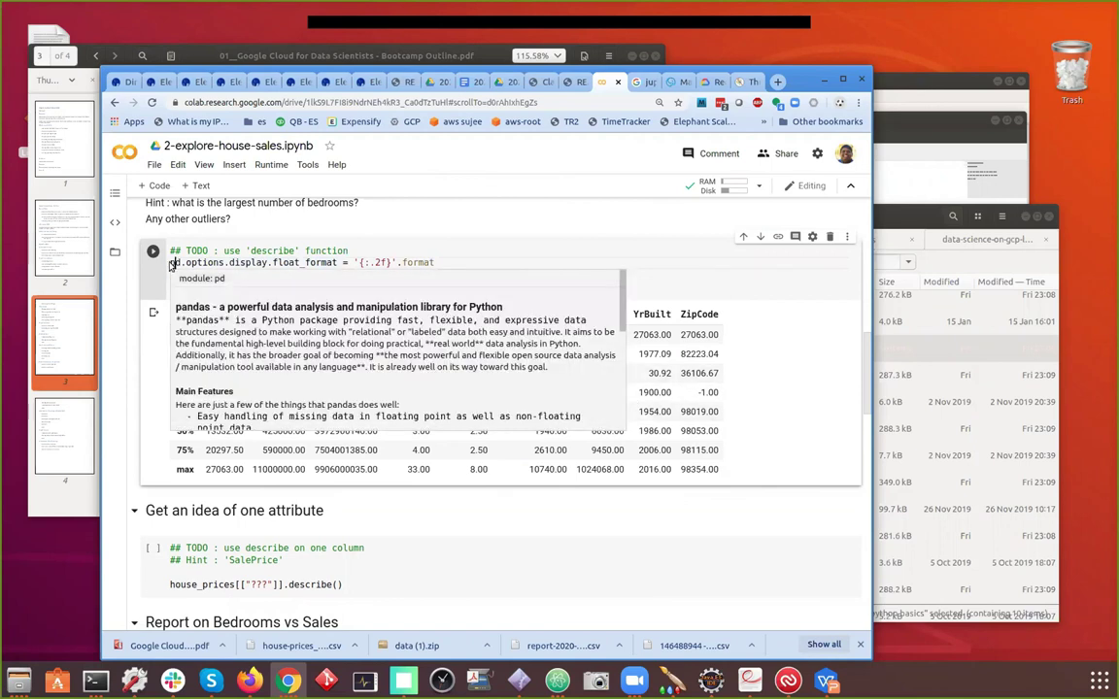
drag(445, 263, 122, 251)
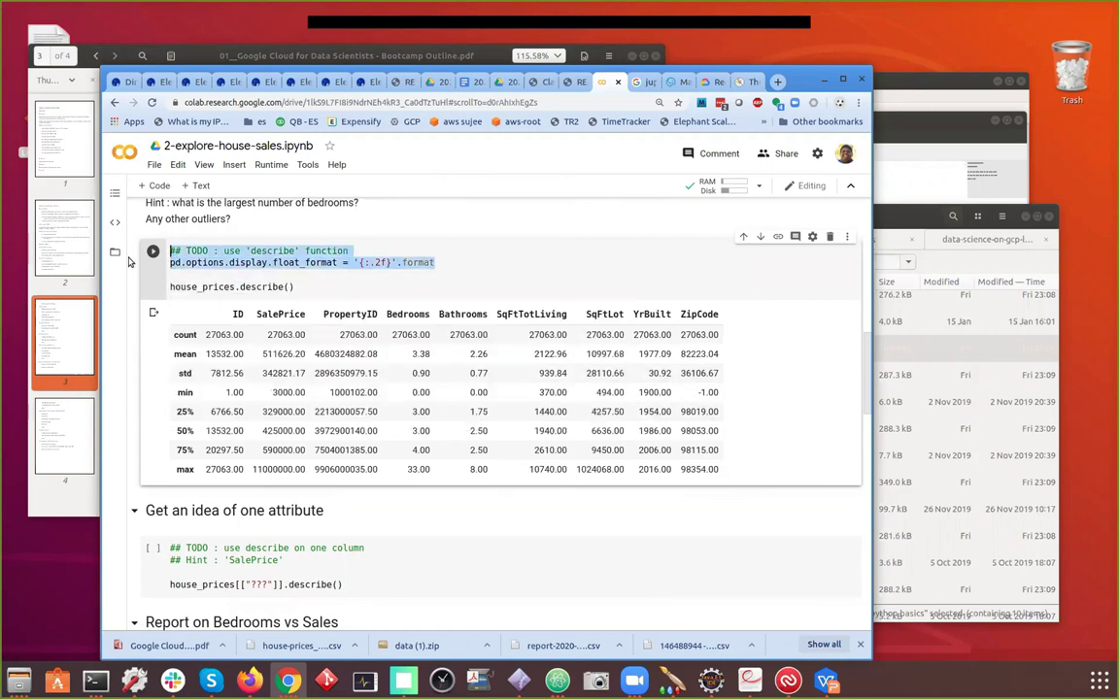
key(ctrl+Return)
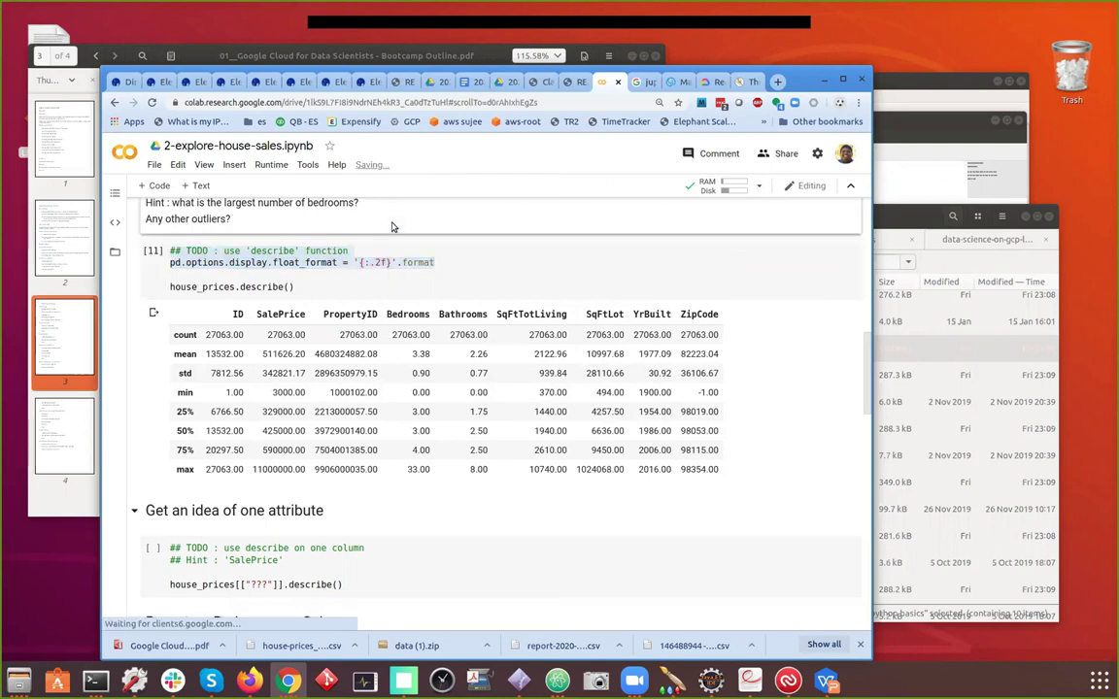
Switch to the shared class document in Google Docs and add "House sales lab" below the Matplot gallery link
click(472, 86)
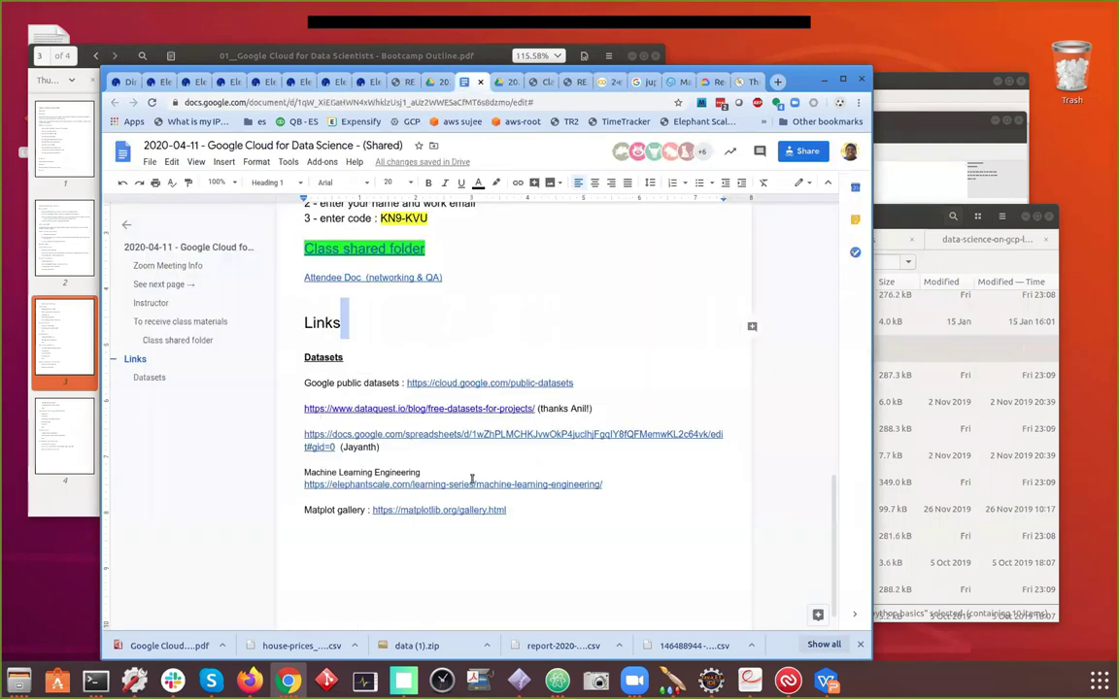
click(488, 510)
click(622, 515)
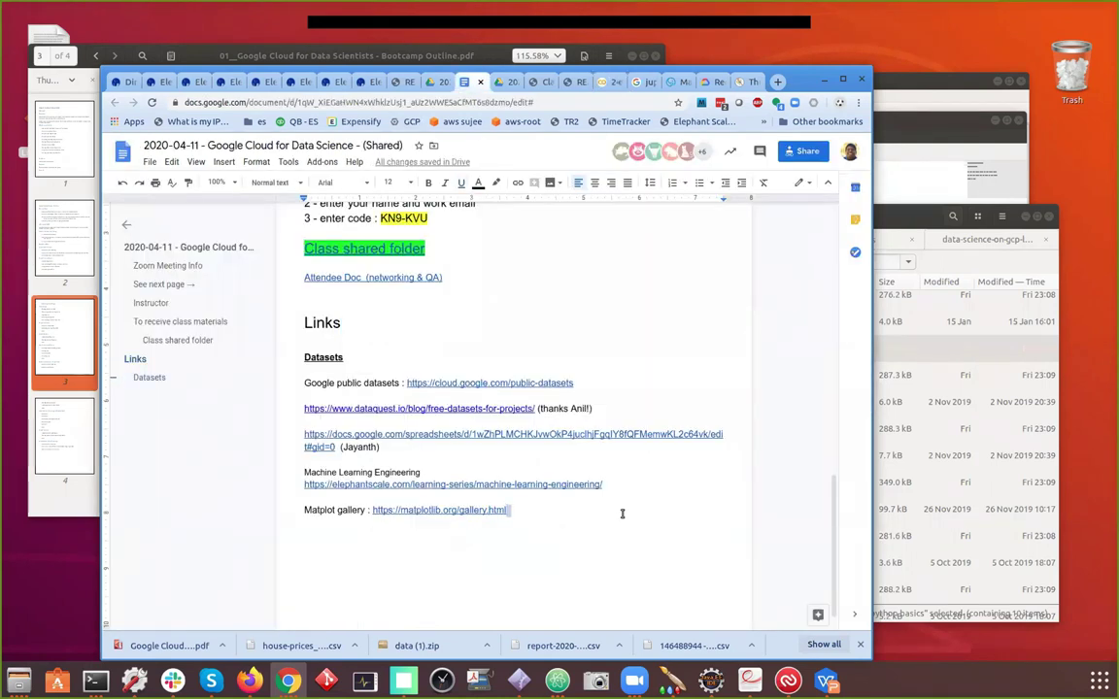
key(Return)
text(House sales lab)
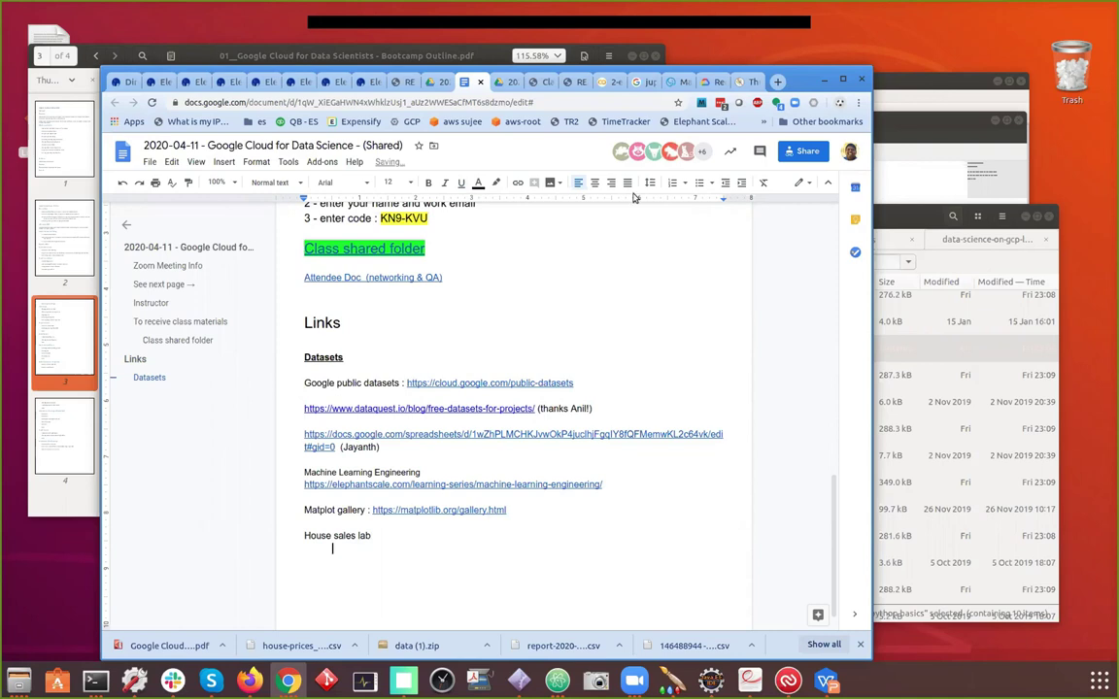
Copy the whole describe cell's code from the Colab notebook and paste it under "House sales lab" in the shared document
click(607, 82)
scroll(335, 348, up, 1)
scroll(335, 348, up, 2)
scroll(335, 348, down, 2)
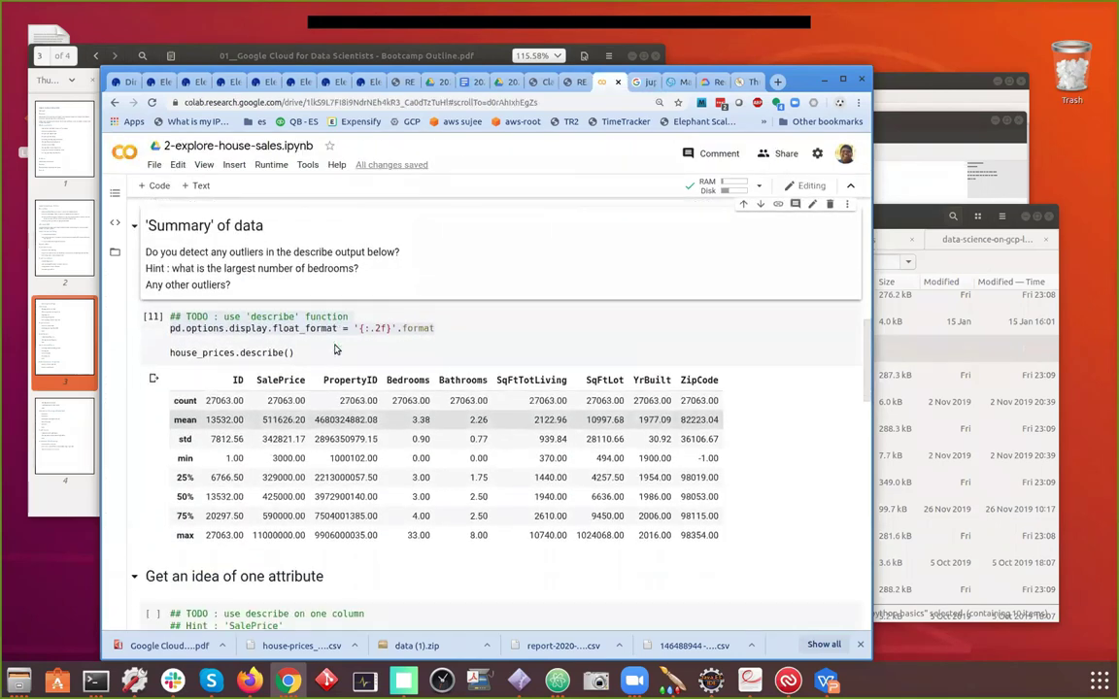
drag(296, 348, 140, 290)
key(ctrl+c)
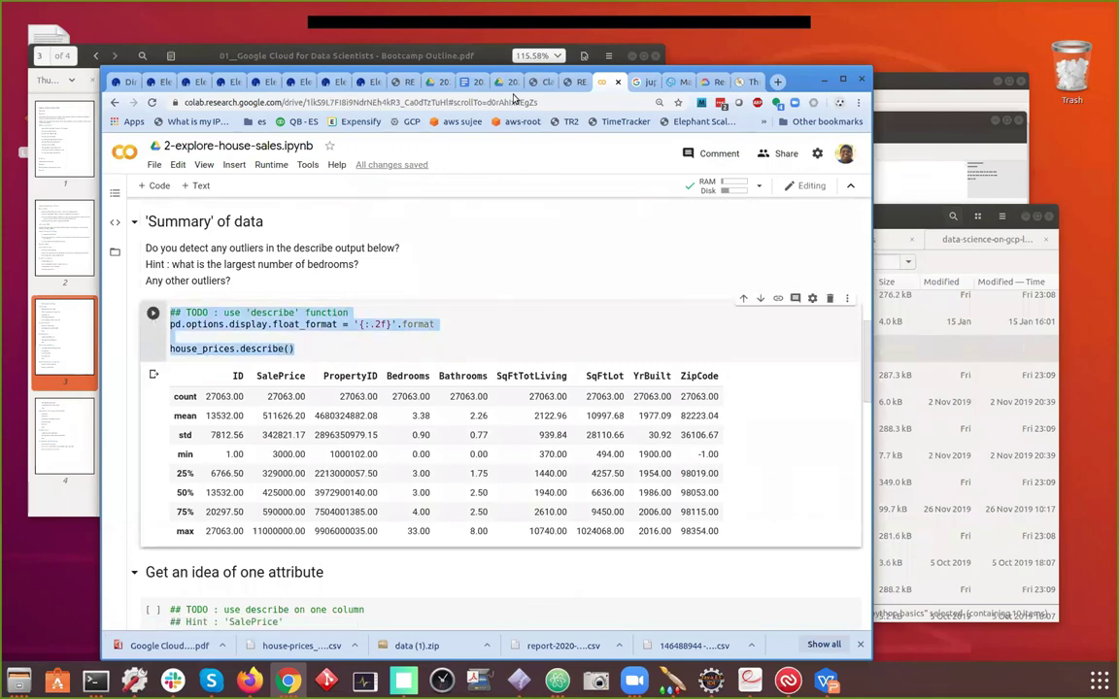
click(470, 86)
key(ctrl+v)
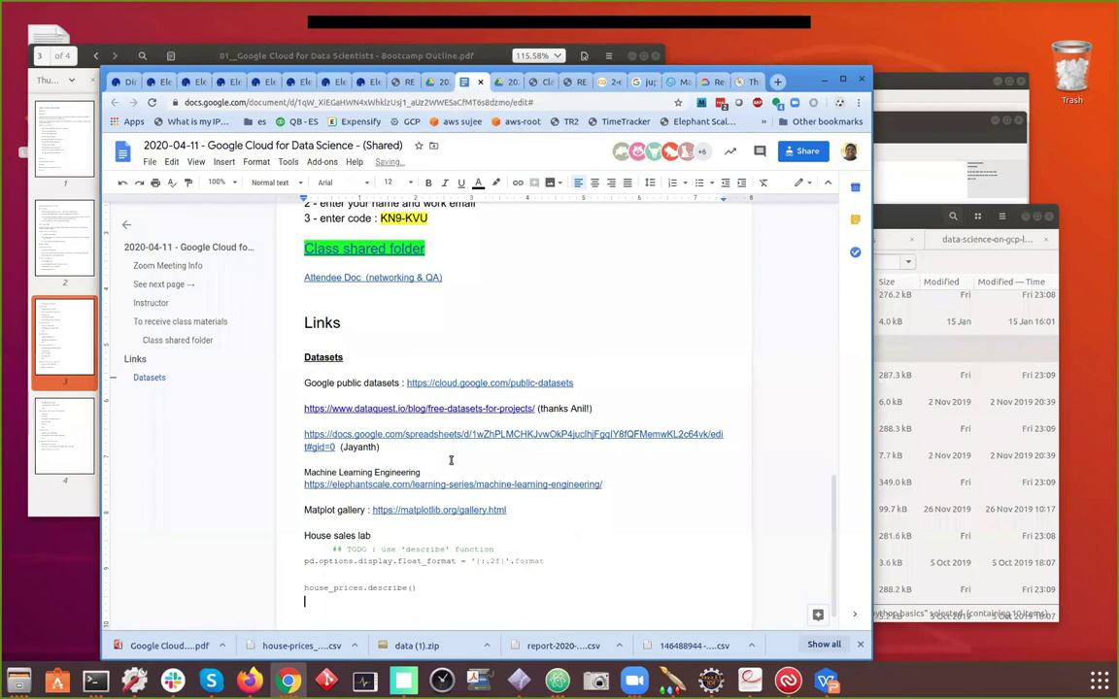
Indent the pasted float_format and house_prices.describe() lines and remove the blank line between them
click(304, 562)
key(Tab)
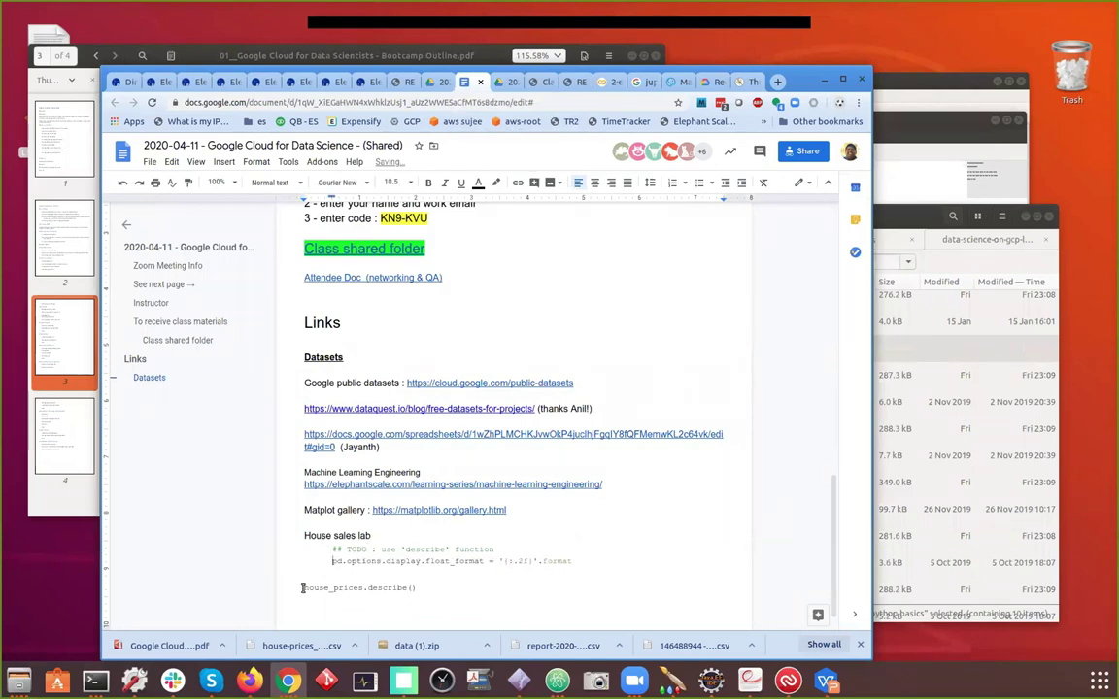
click(304, 587)
key(Tab)
click(347, 574)
key(BackSpace)
Highlight the pasted pd.options.display.float_format line in yellow
drag(332, 563, 578, 562)
click(495, 183)
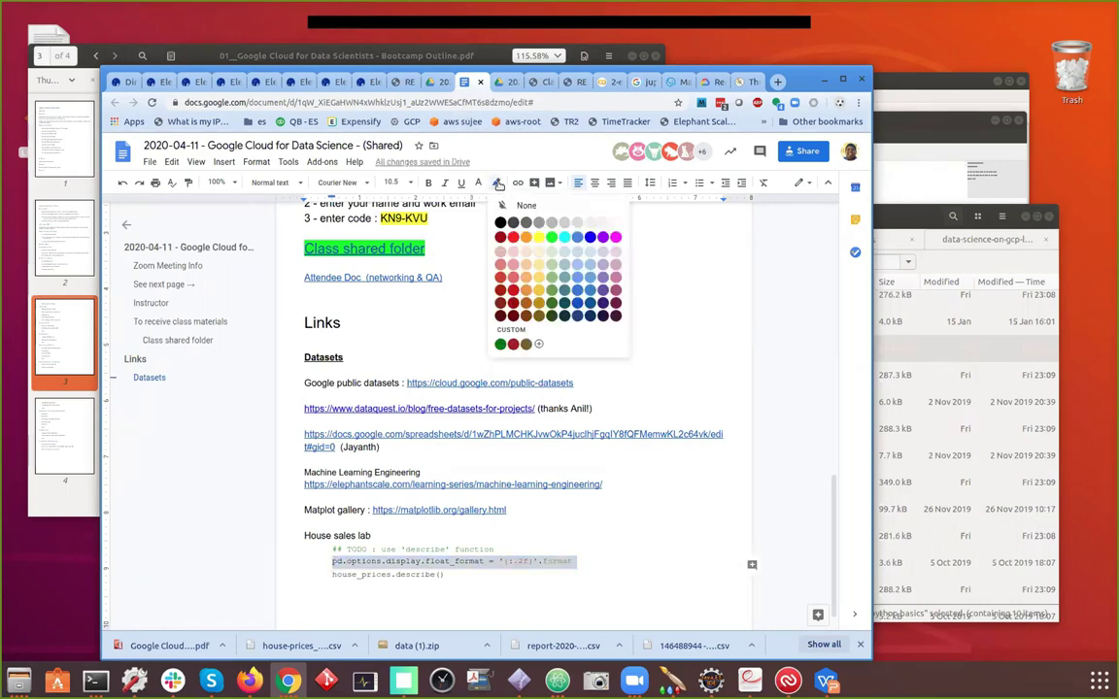
click(485, 215)
click(306, 497)
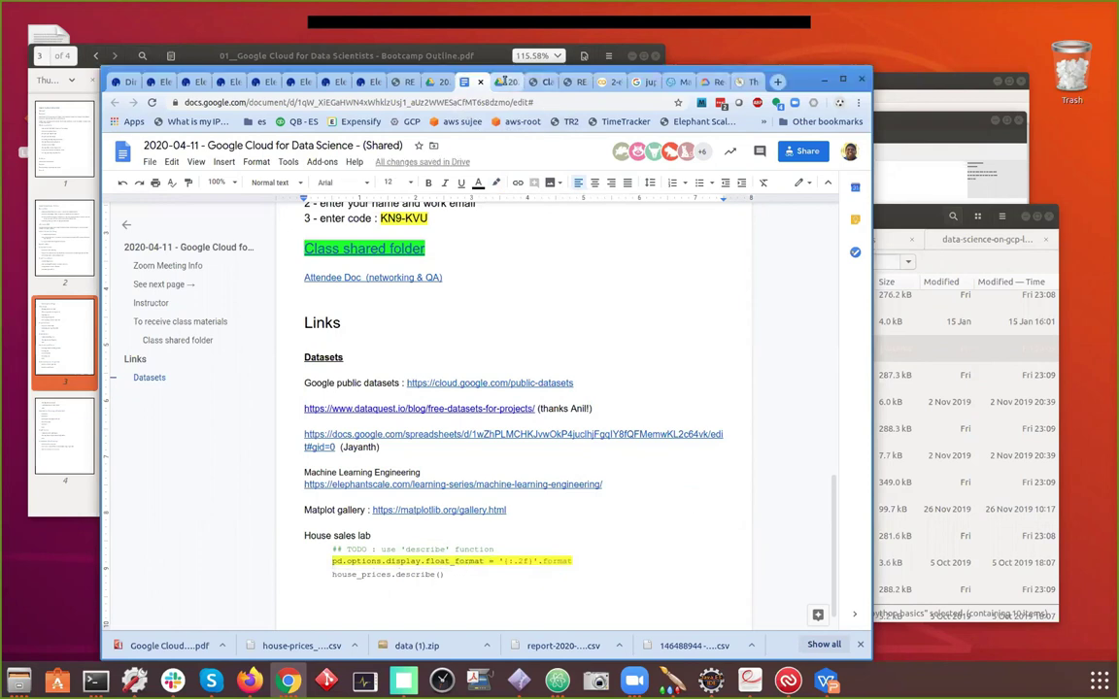
Switch back to the 2-explore-house-sales.ipynb notebook in Colab and examine the describe cell's summary statistics
click(604, 82)
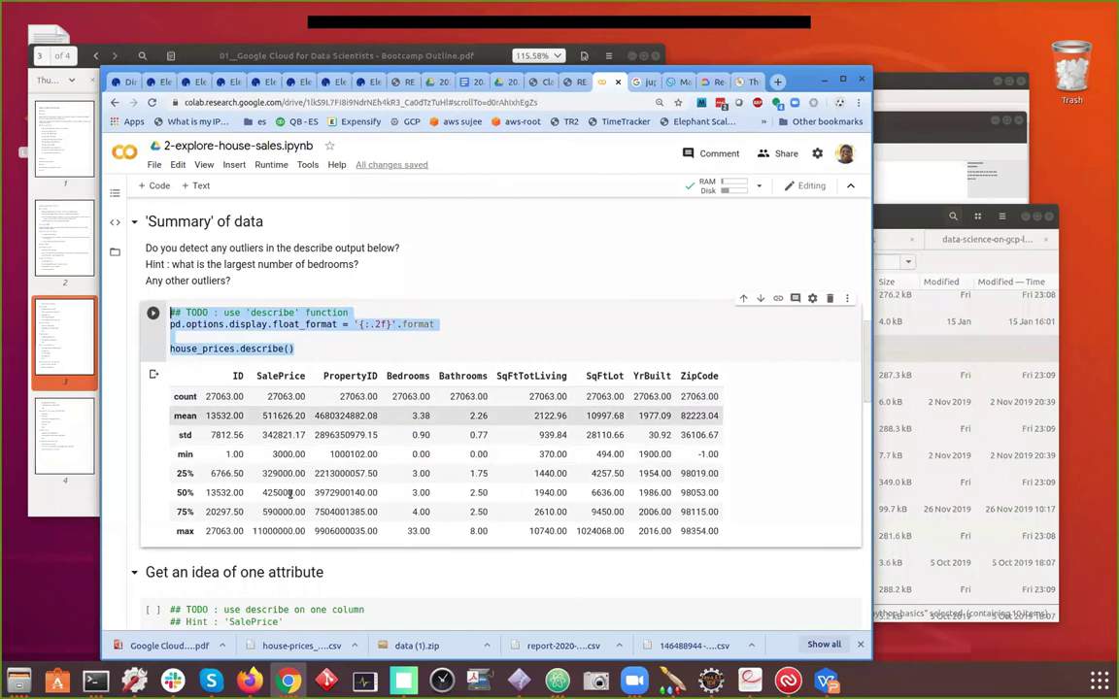
click(318, 352)
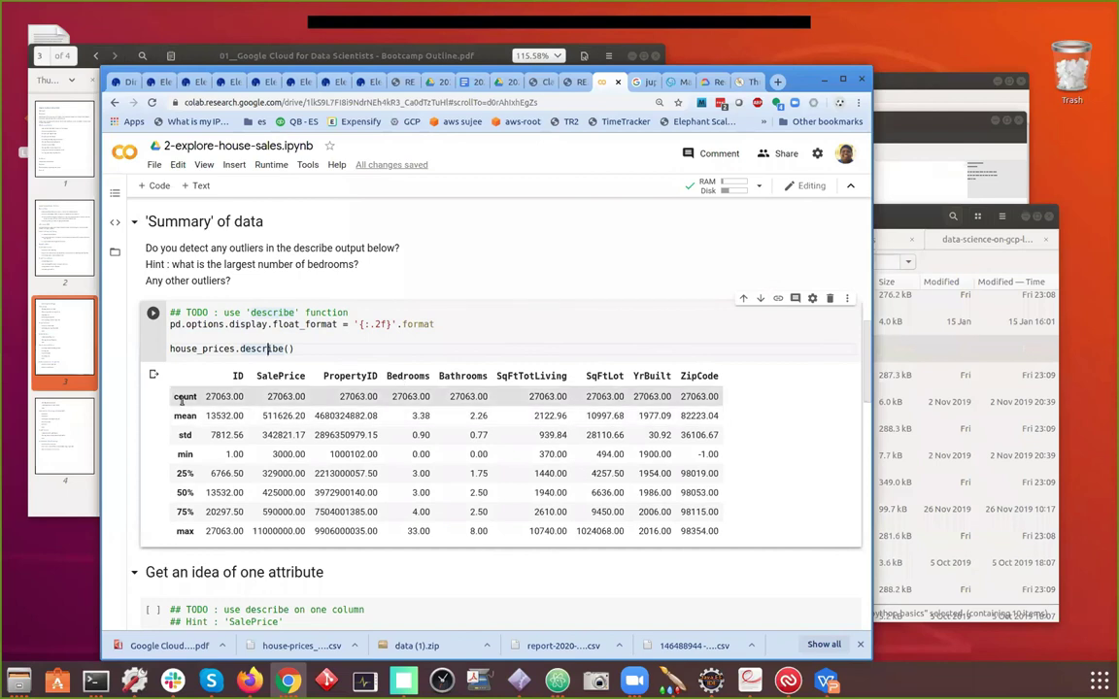
Examine the row labels of the describe output from count to max, and the minimum and maximum SalePrice
drag(174, 396, 196, 396)
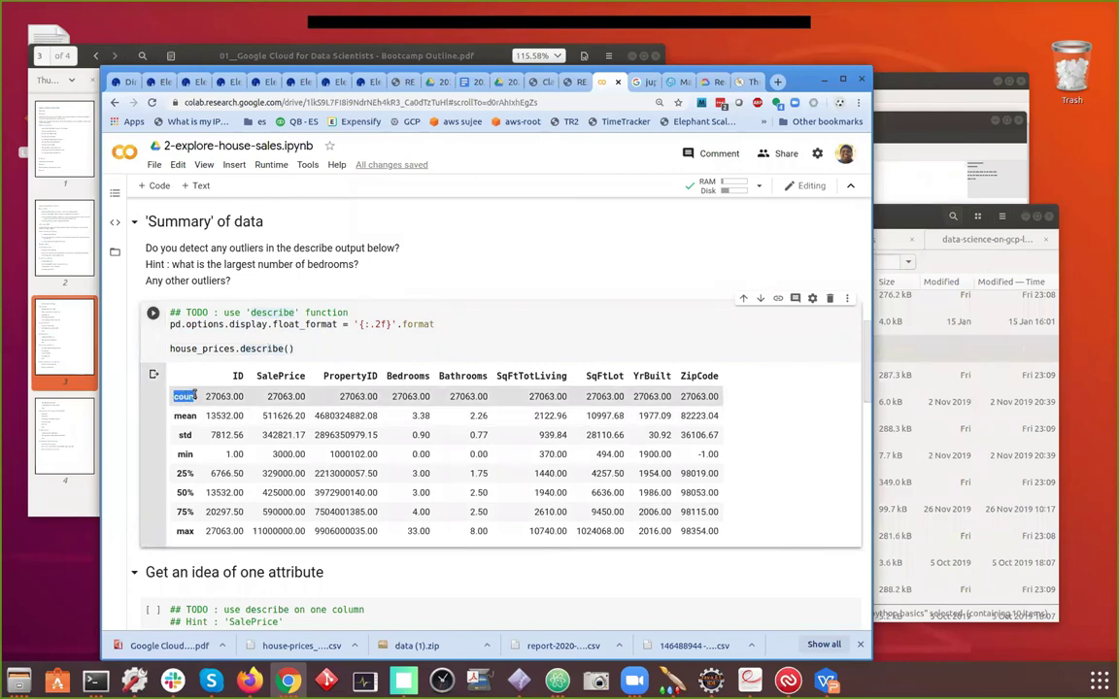
double_click(185, 416)
double_click(184, 436)
double_click(185, 454)
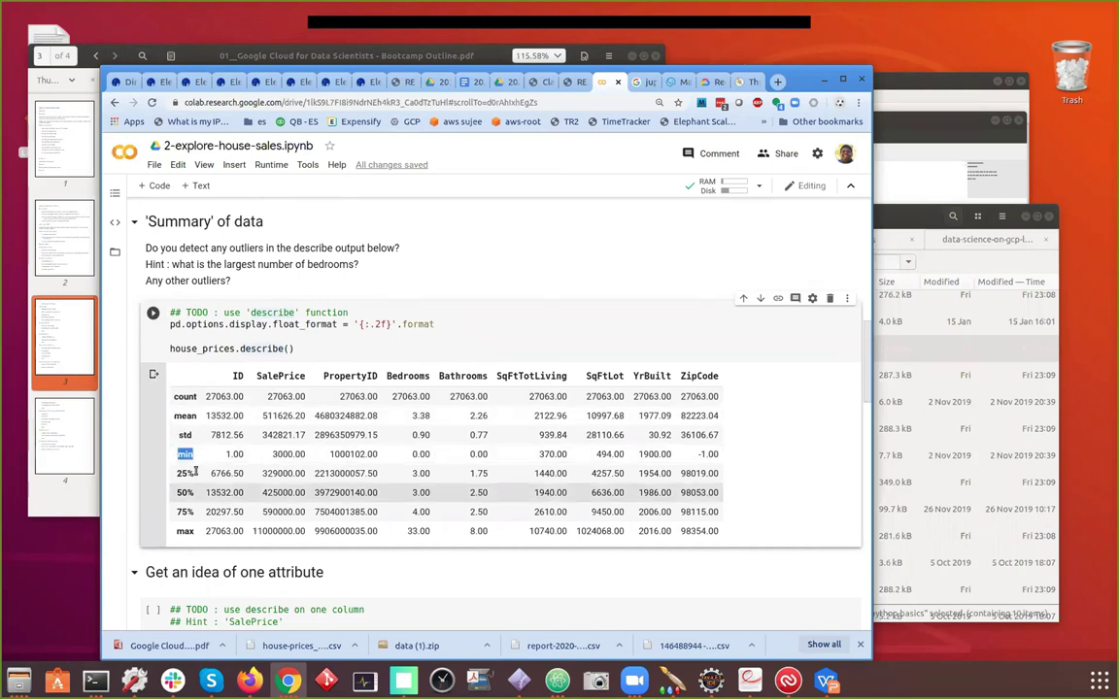
double_click(185, 531)
drag(177, 493, 182, 493)
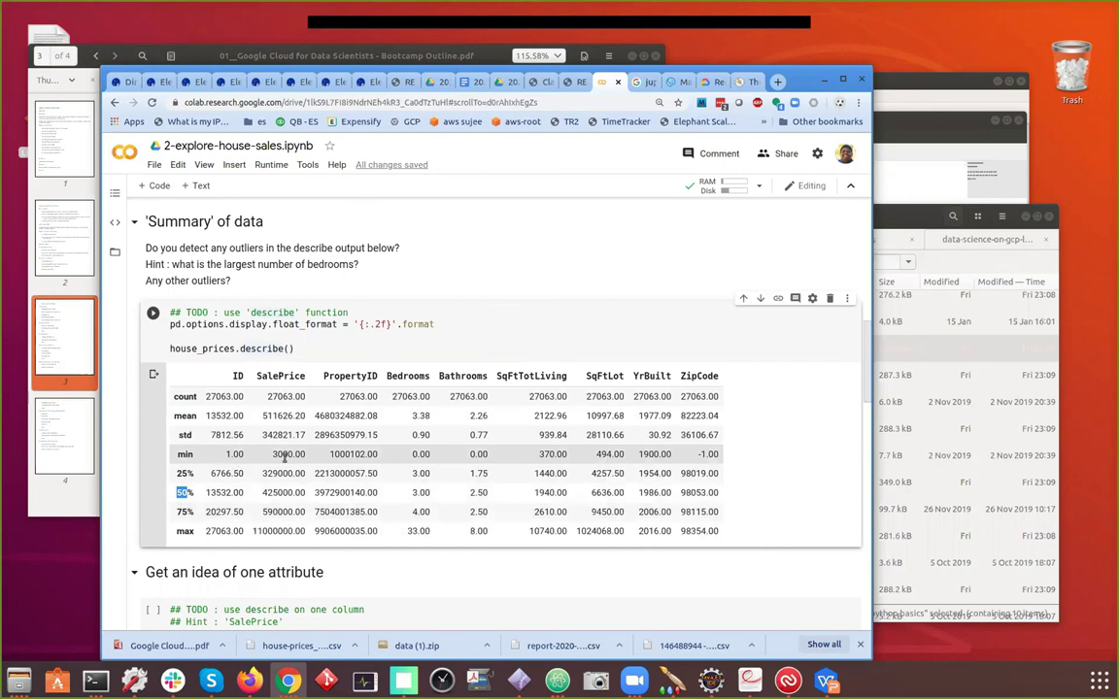
drag(274, 454, 292, 453)
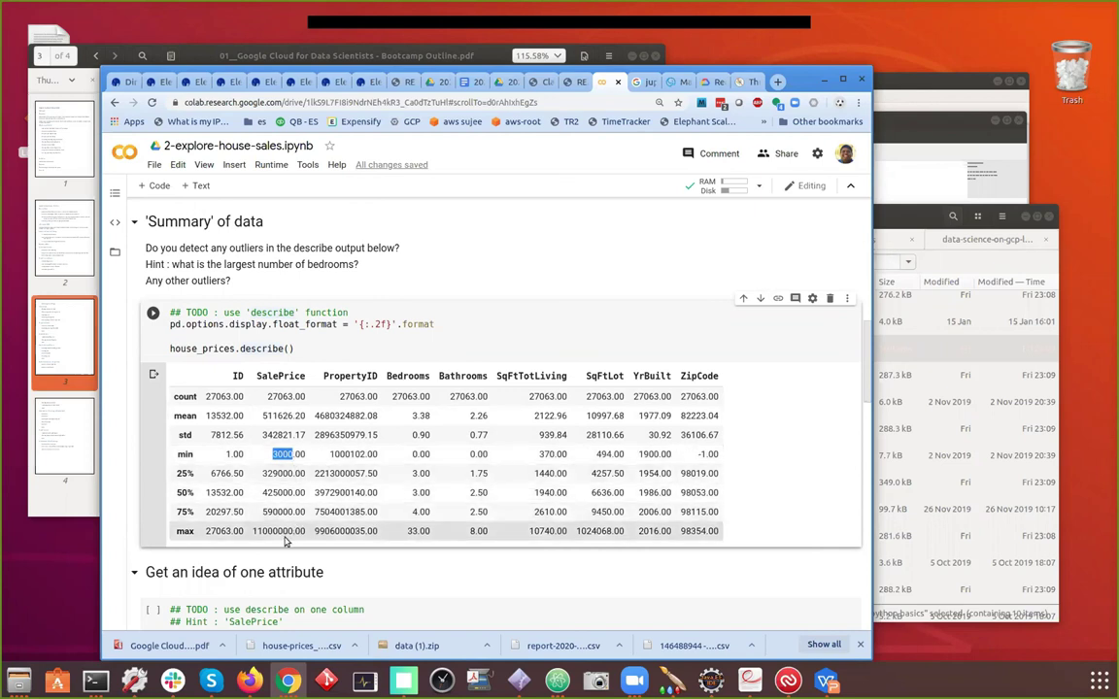
drag(280, 534, 292, 533)
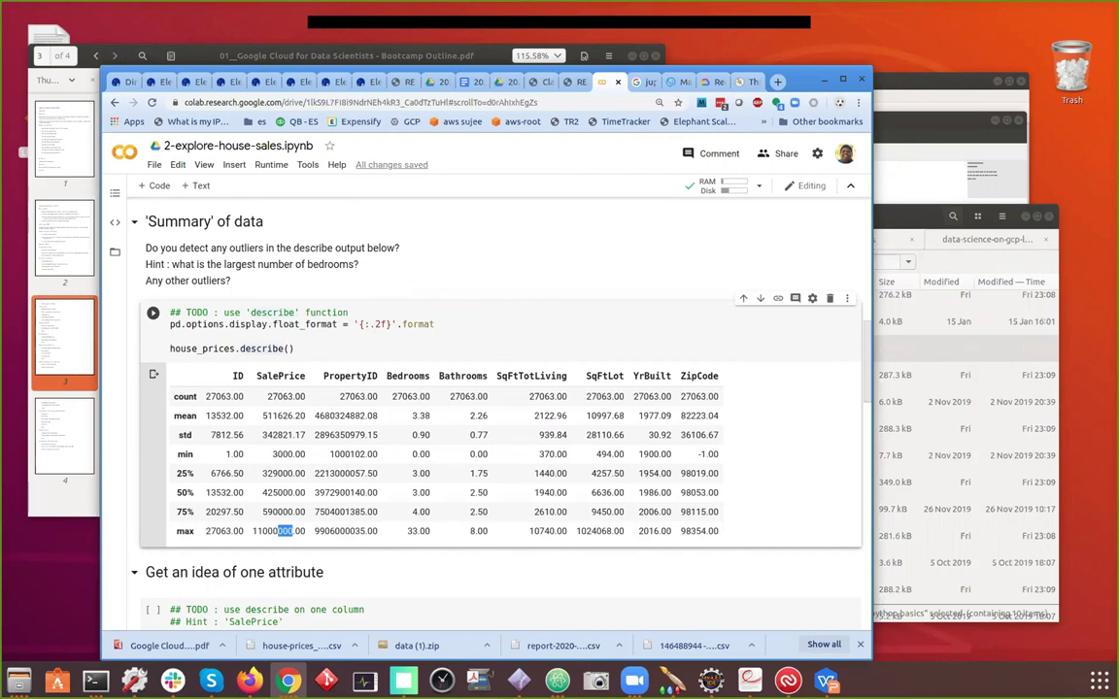
Add a thousands separator to the float format in the describe cell, making it '{:,.2f}', and rerun the cell
click(366, 327)
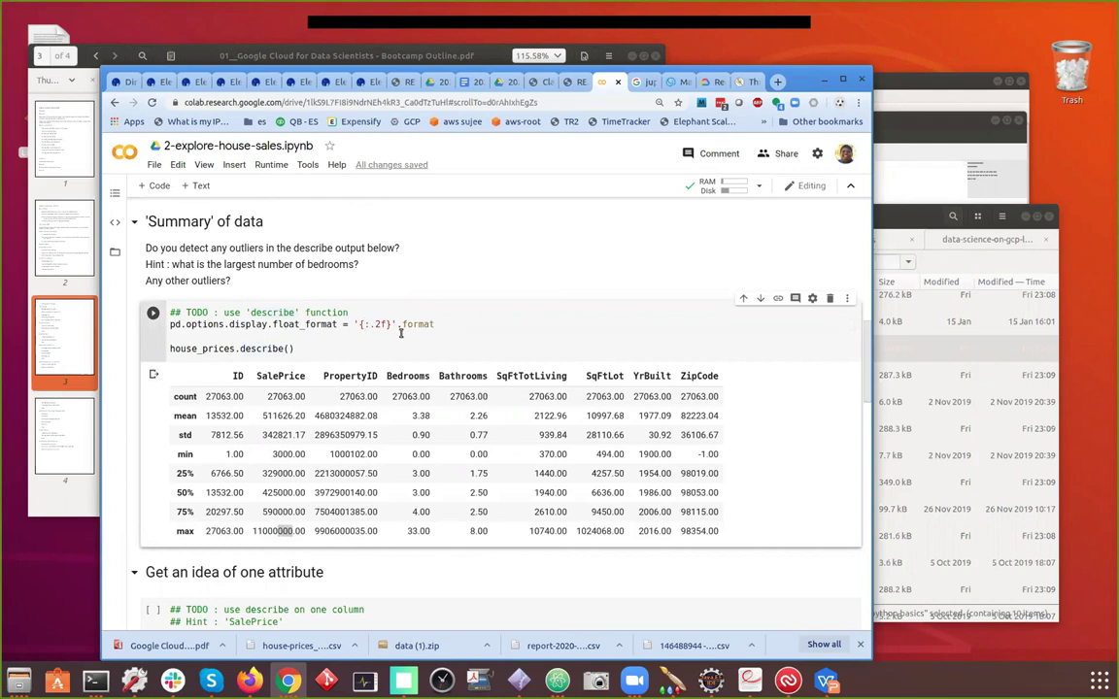
text(,)
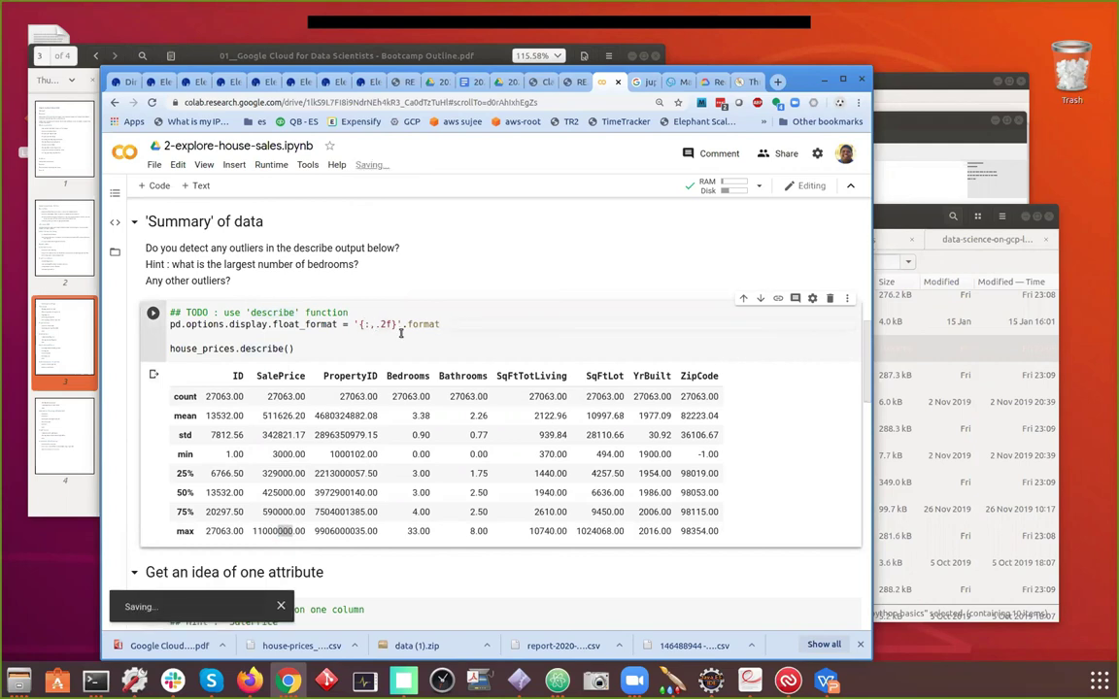
key(shift+Return)
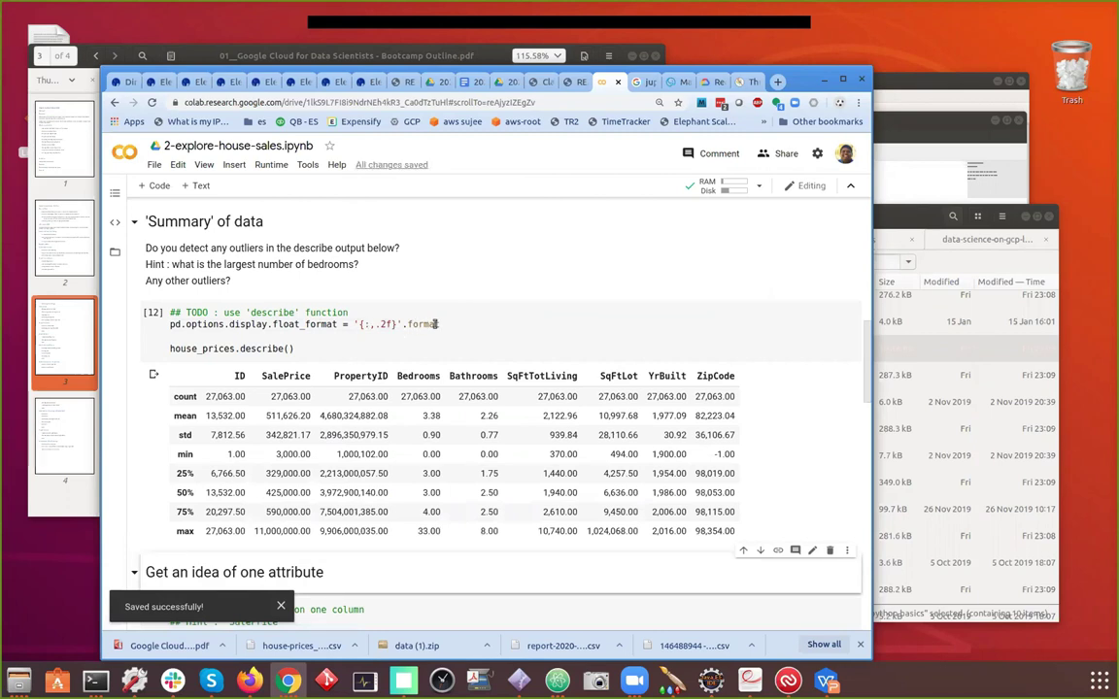
click(391, 325)
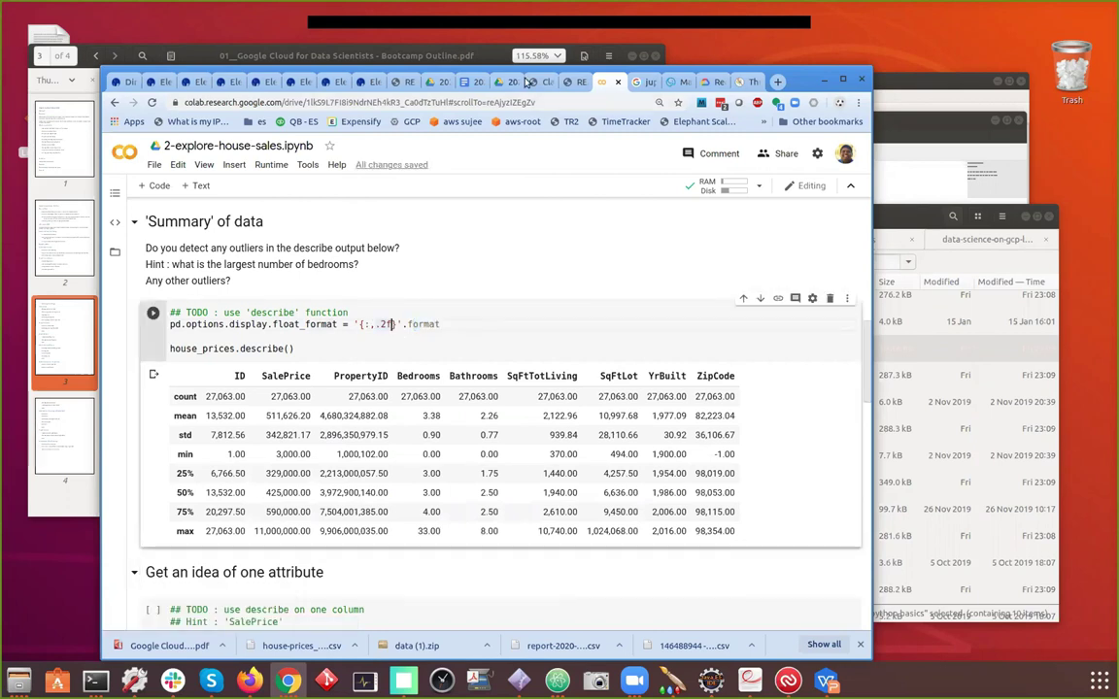
In the shared Google Cloud for Data Science document, update the highlighted float_format line under "House sales lab" to '{:,.2f}'
click(466, 81)
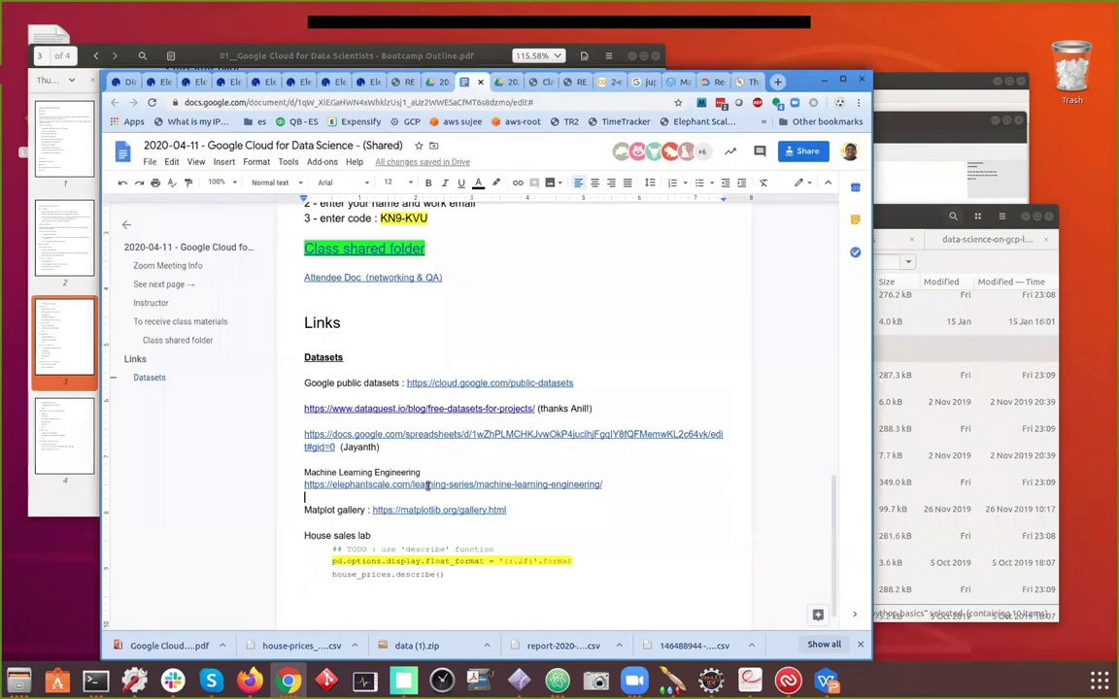
click(532, 561)
text(,)
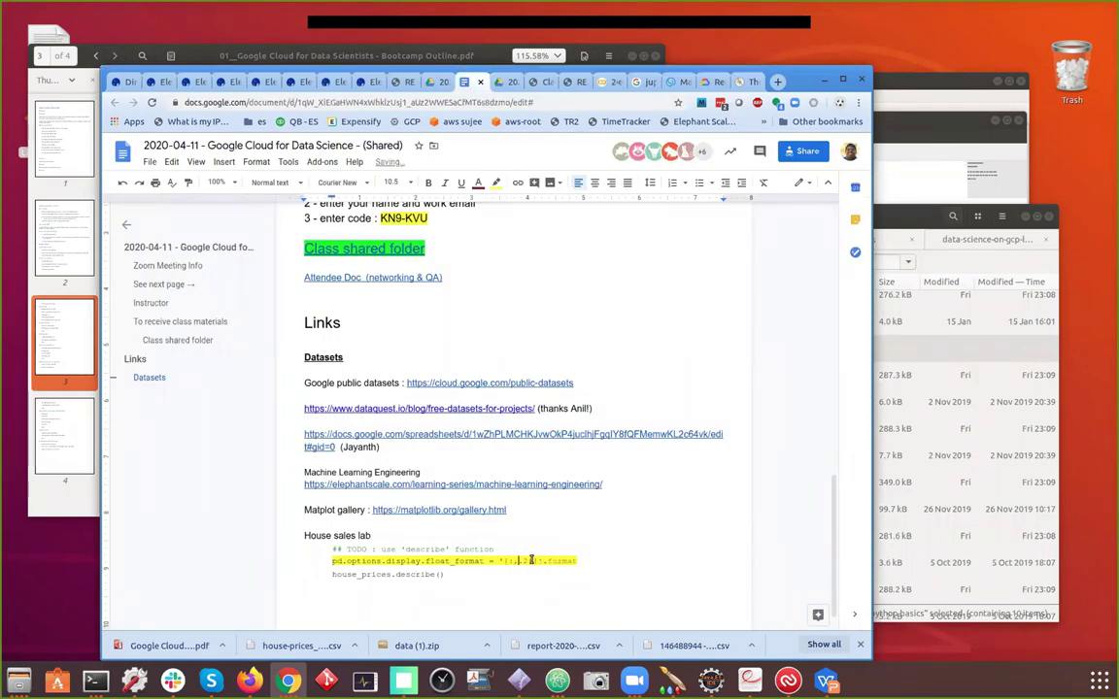
Return to the Colab notebook and examine the SalePrice and Bedrooms columns of the describe output for outliers
click(603, 82)
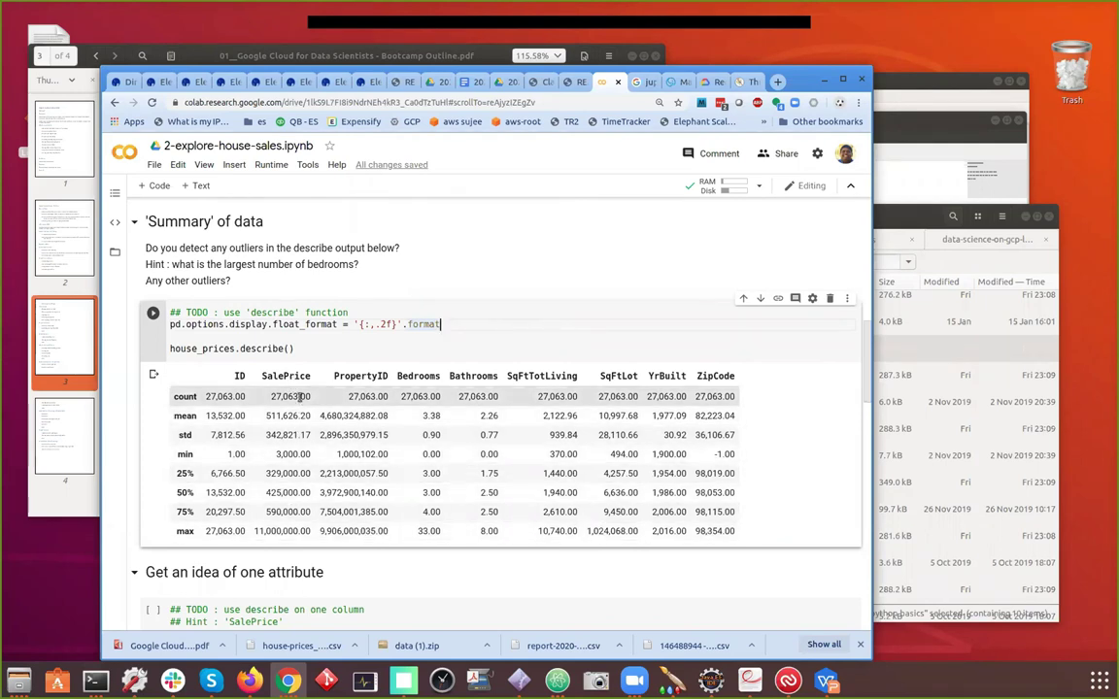
drag(302, 397, 310, 397)
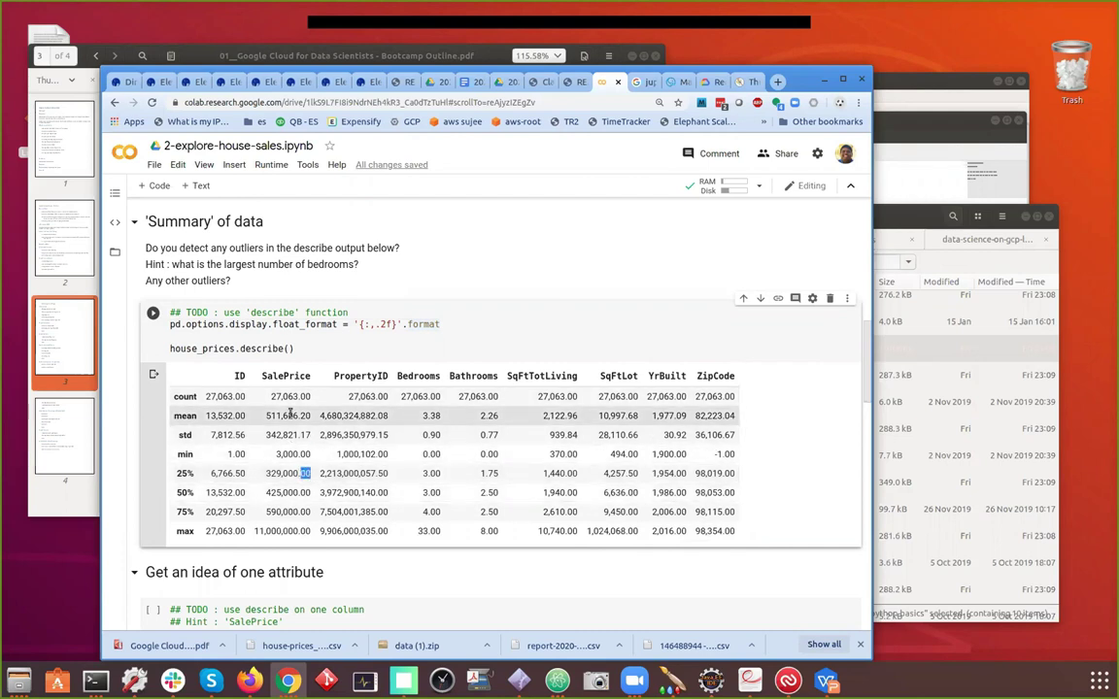
click(327, 517)
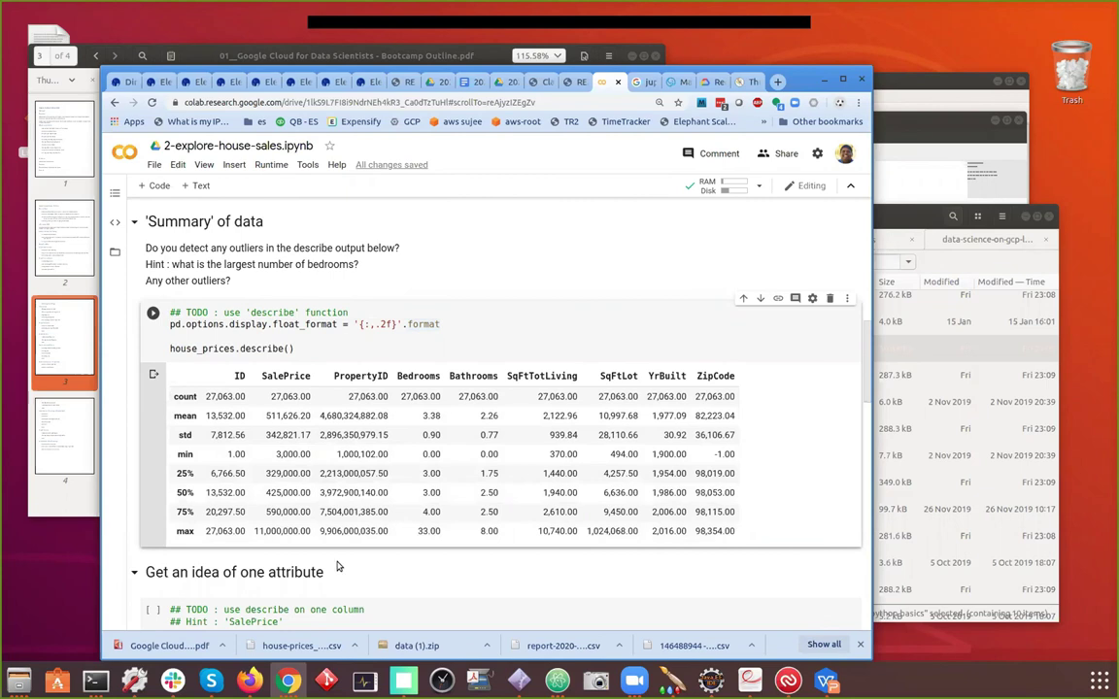
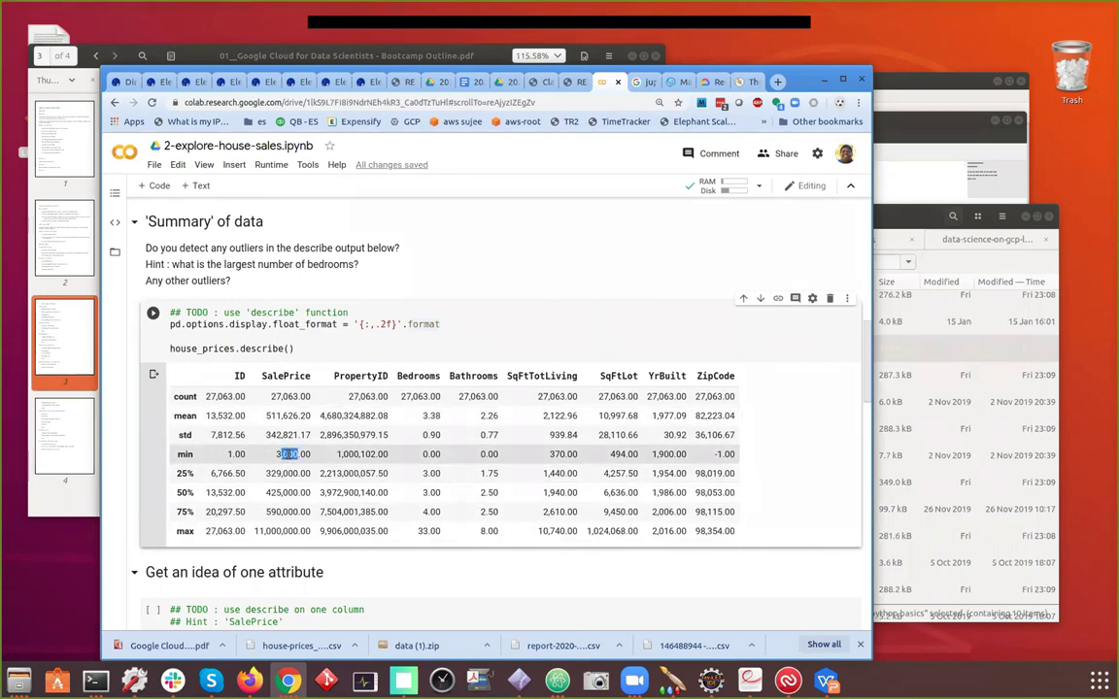
double_click(444, 459)
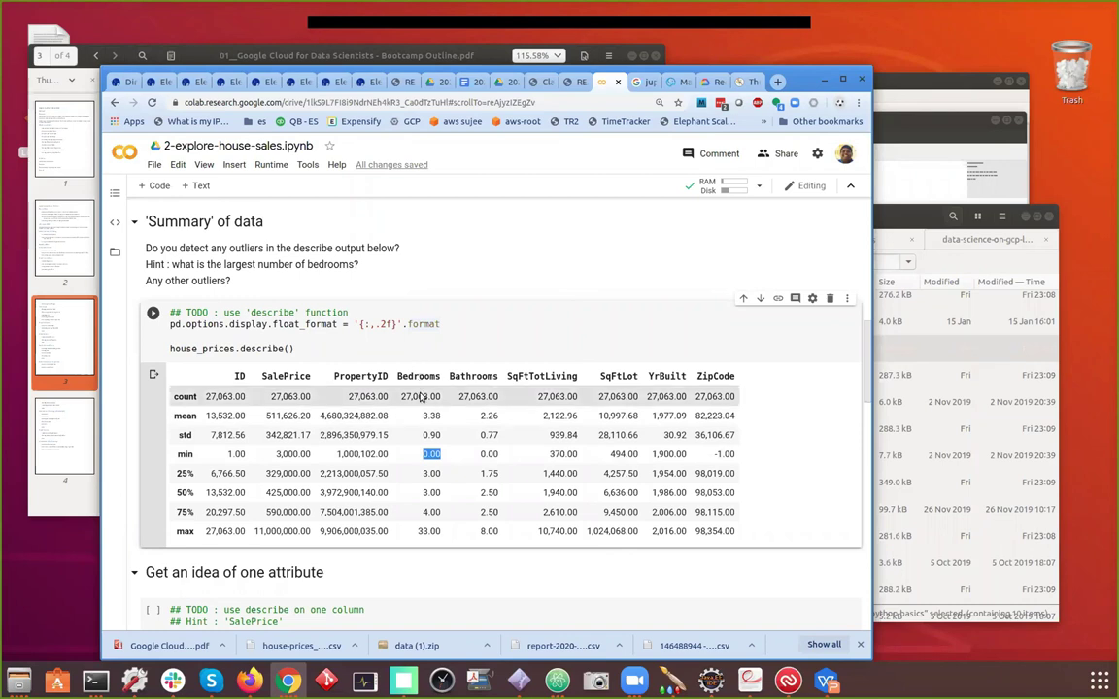
click(426, 455)
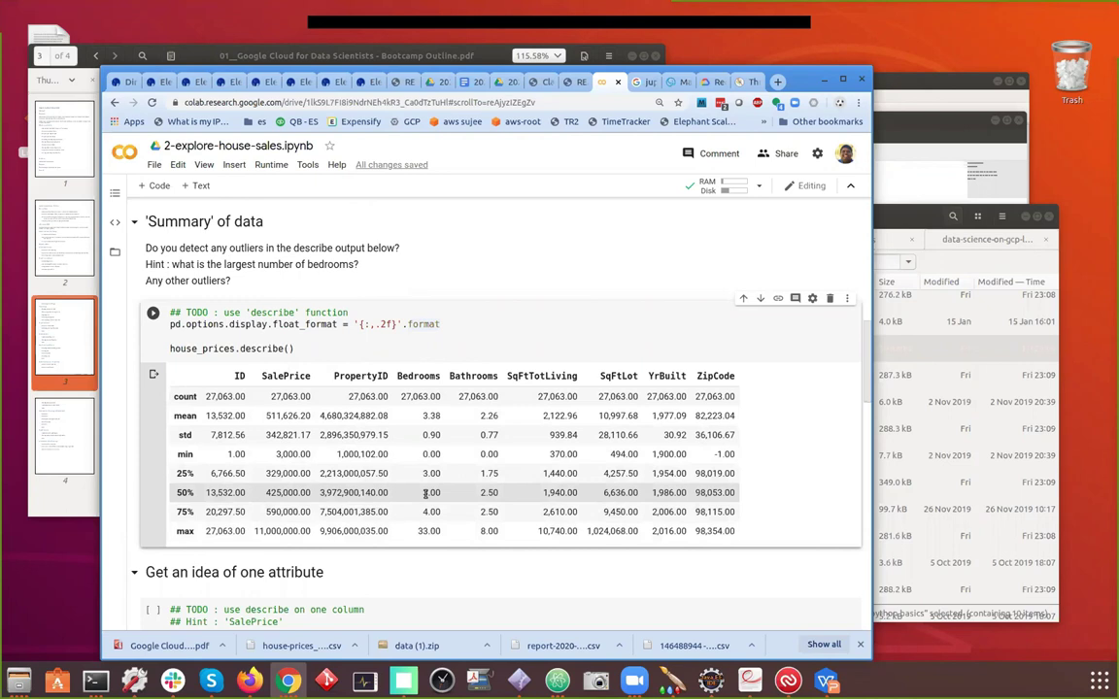
scroll(422, 493, down, 1)
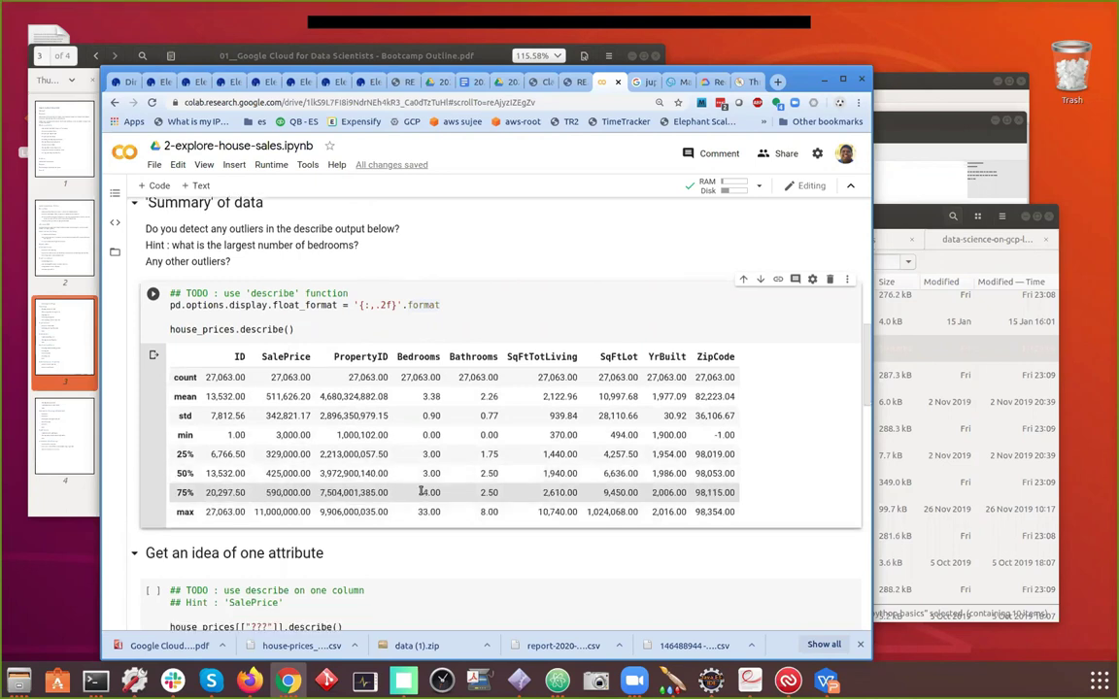
double_click(261, 318)
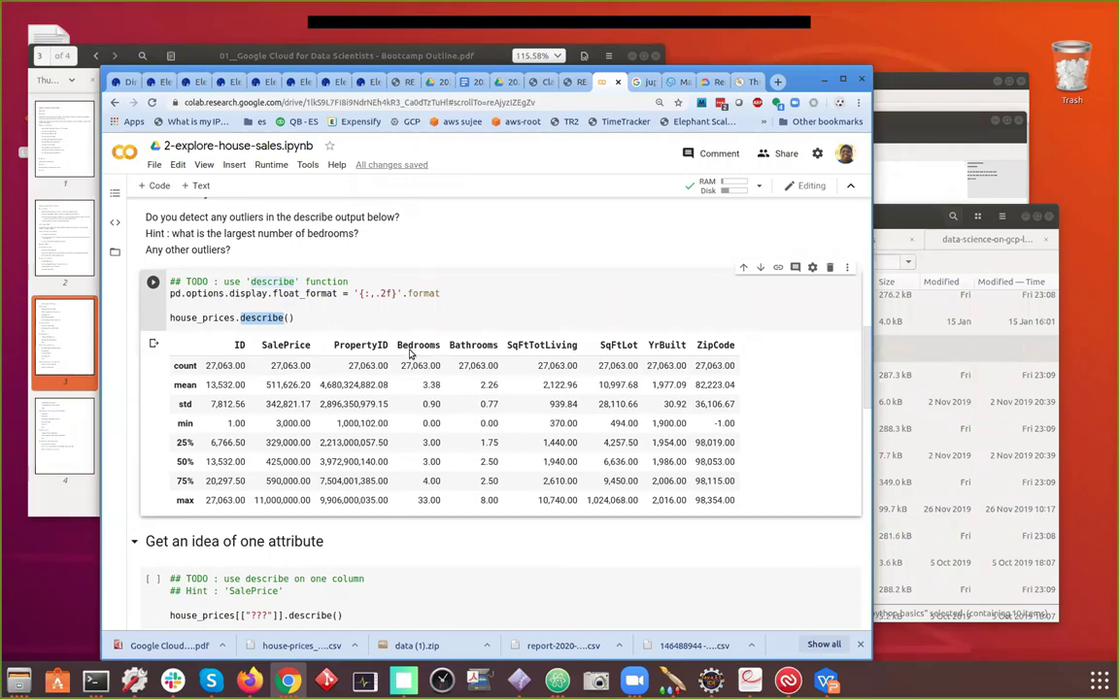
Replace the ??? placeholder under "Get an idea of one attribute" with SalePrice and run the cell
scroll(197, 462, down, 5)
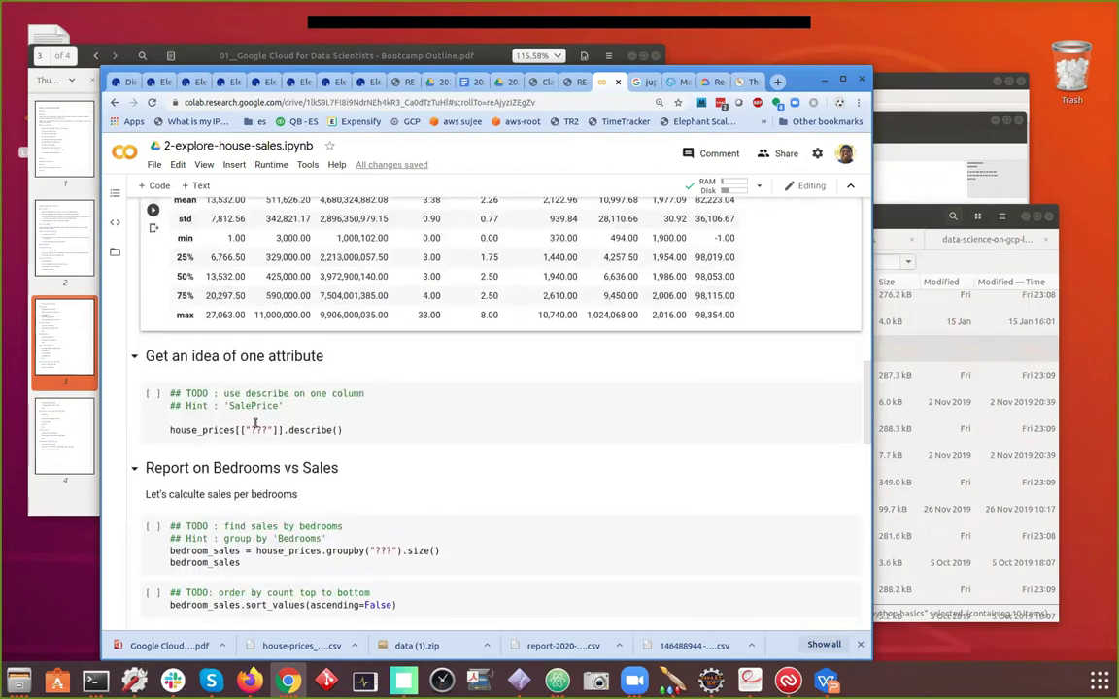
scroll(262, 340, up, 3)
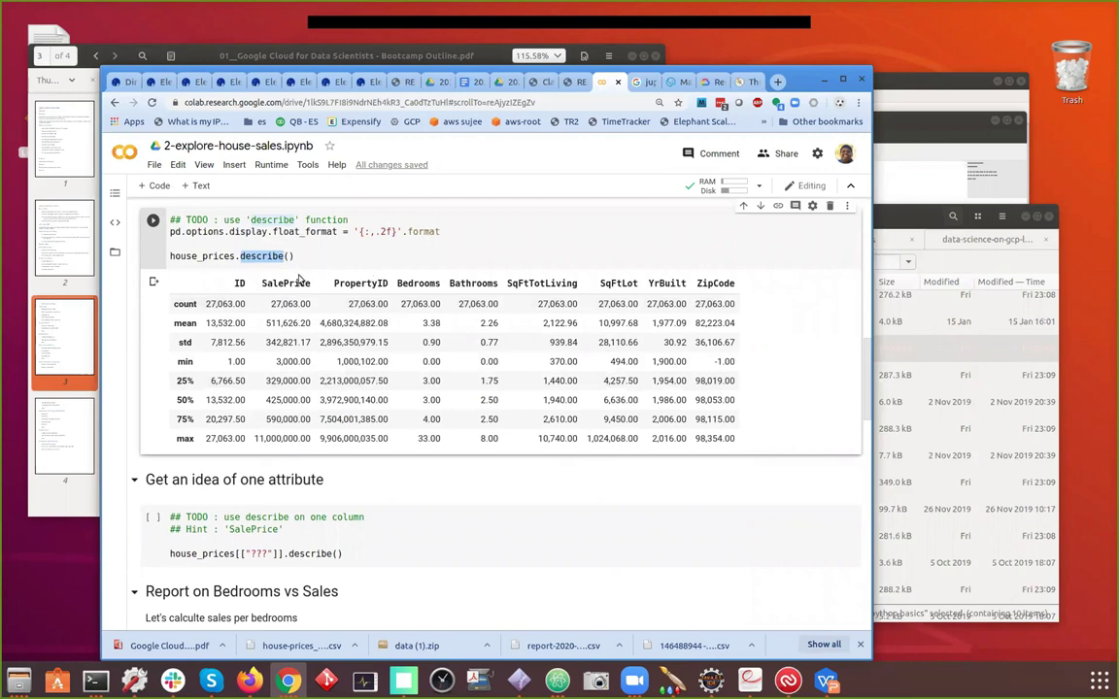
click(347, 554)
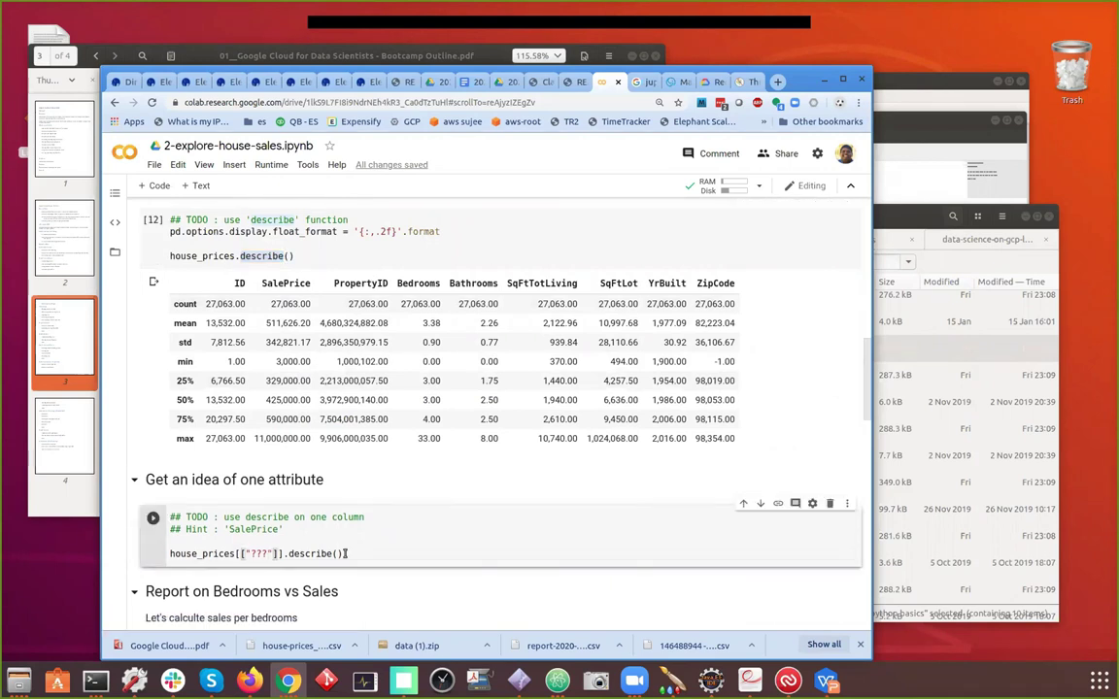
key(BackSpace)
key(BackSpace)
key(BackSpace)
text(SalePrice)
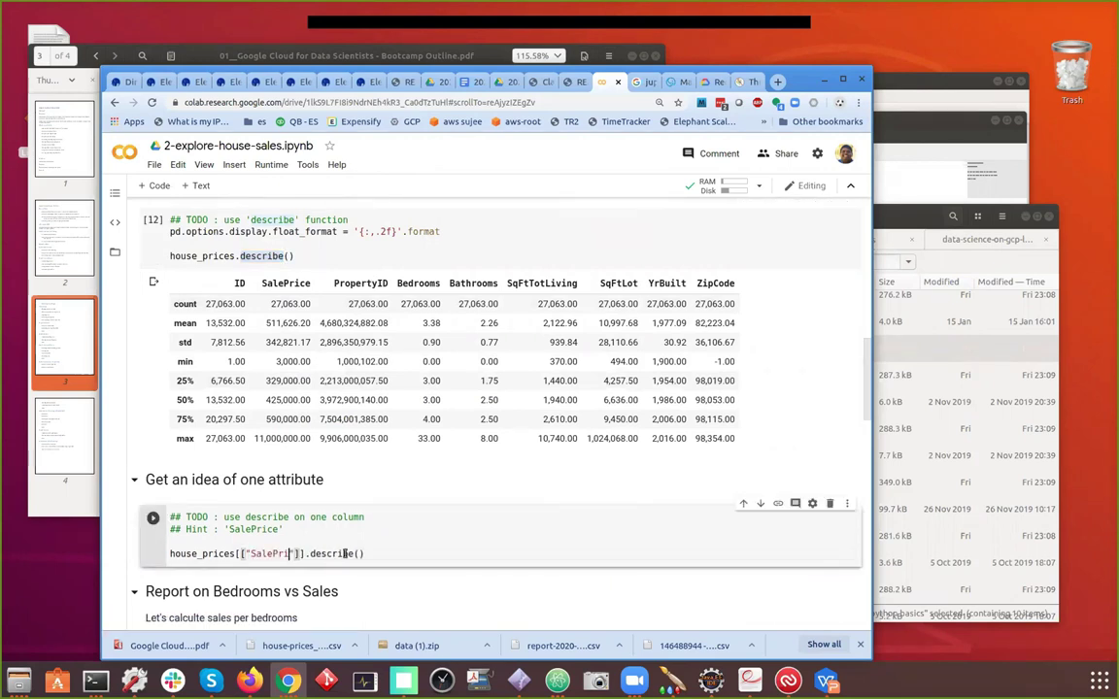
key(shift+Return)
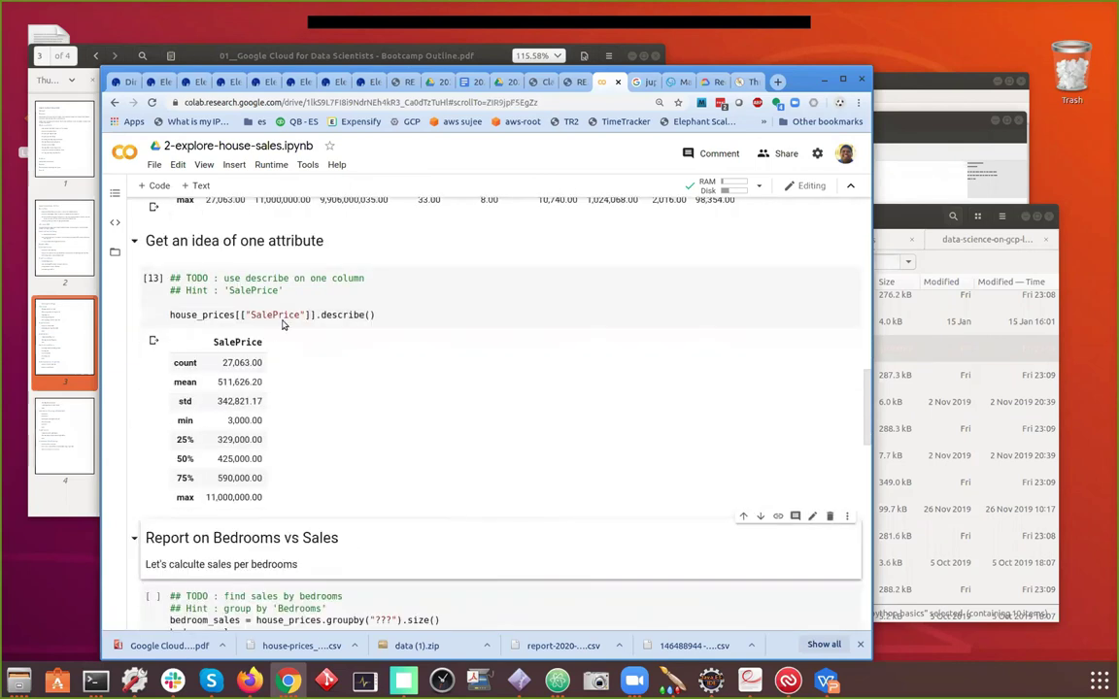
Compare the single-column SalePrice summary with the full describe table above it
drag(248, 284, 302, 284)
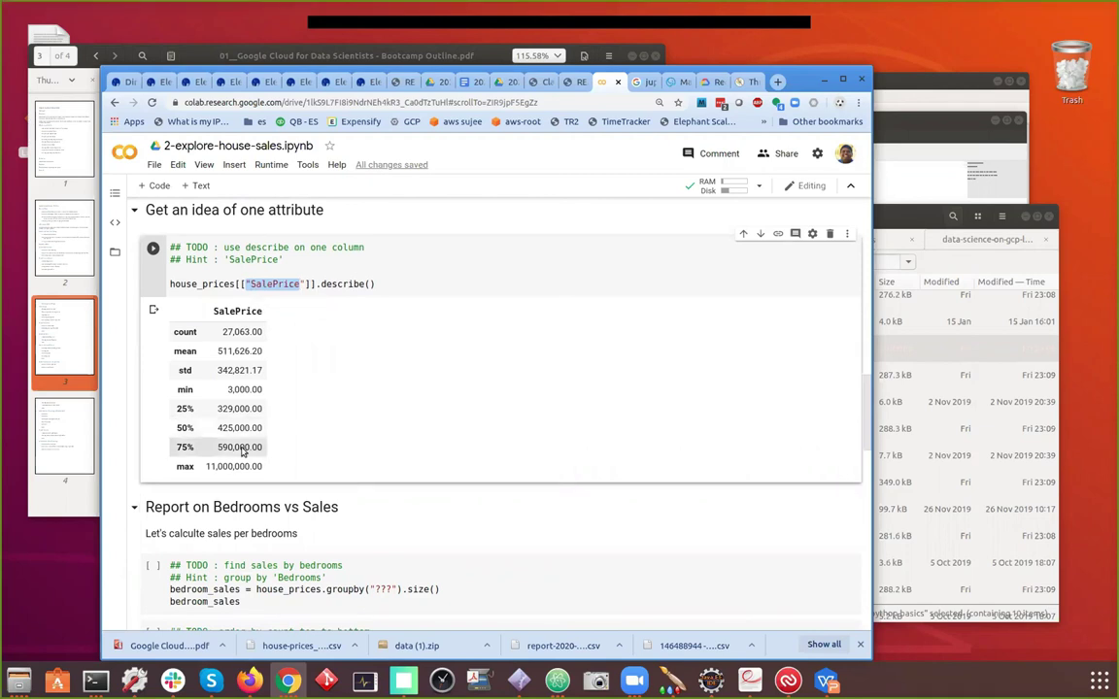
scroll(238, 370, up, 2)
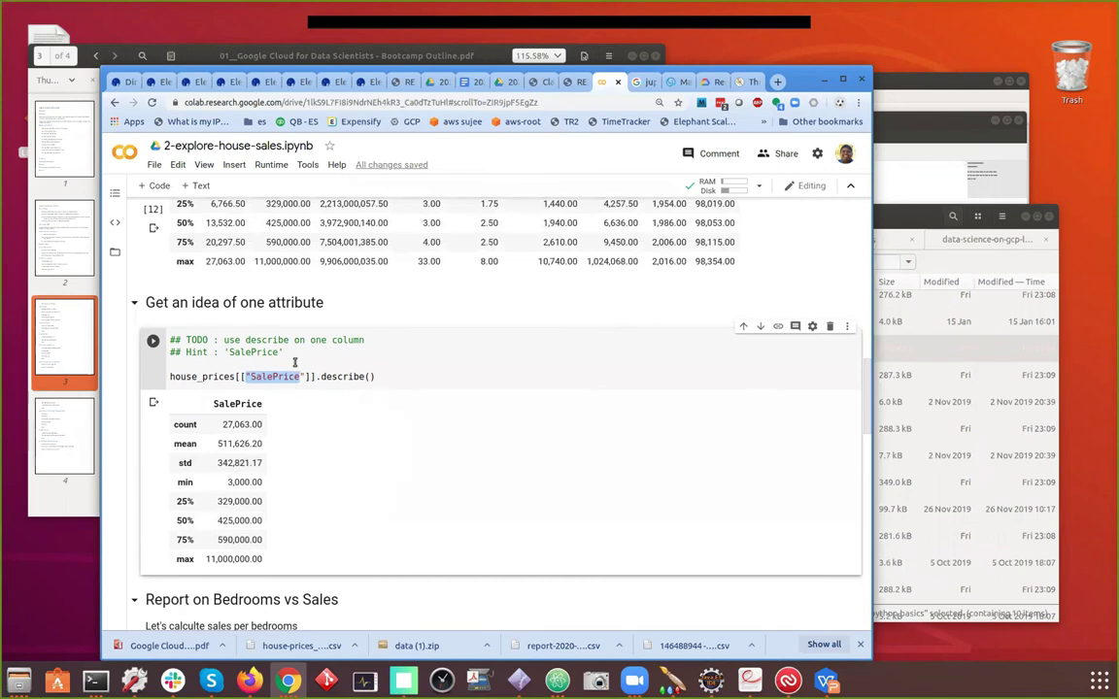
scroll(294, 366, up, 2)
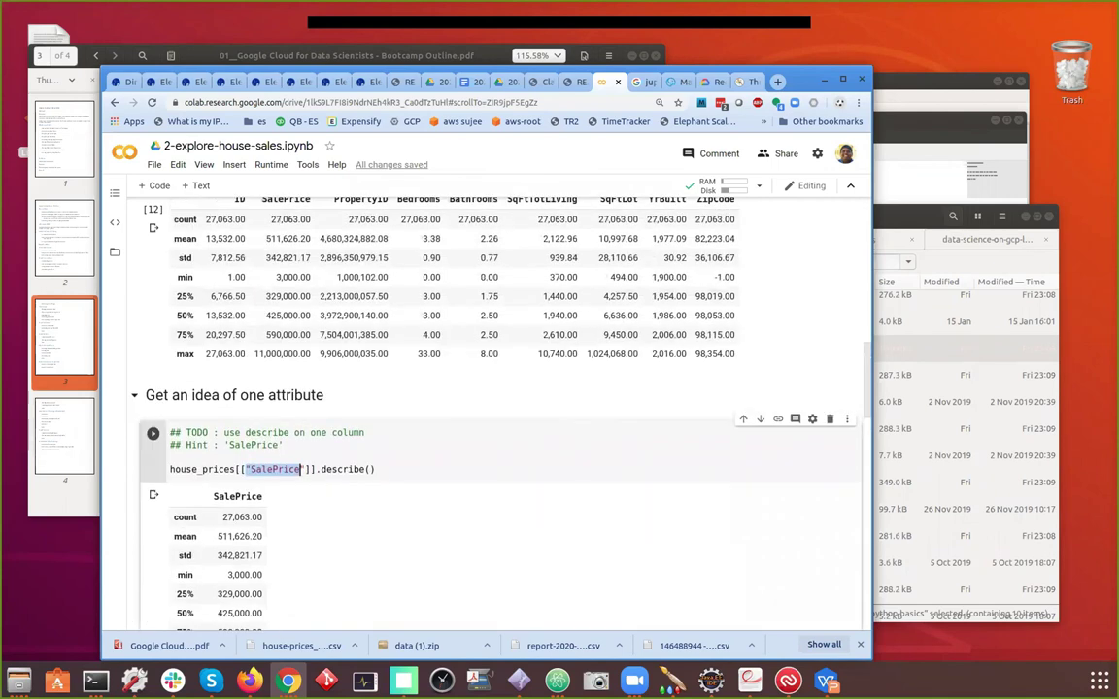
key(alt+Tab)
scroll(624, 296, up, 3)
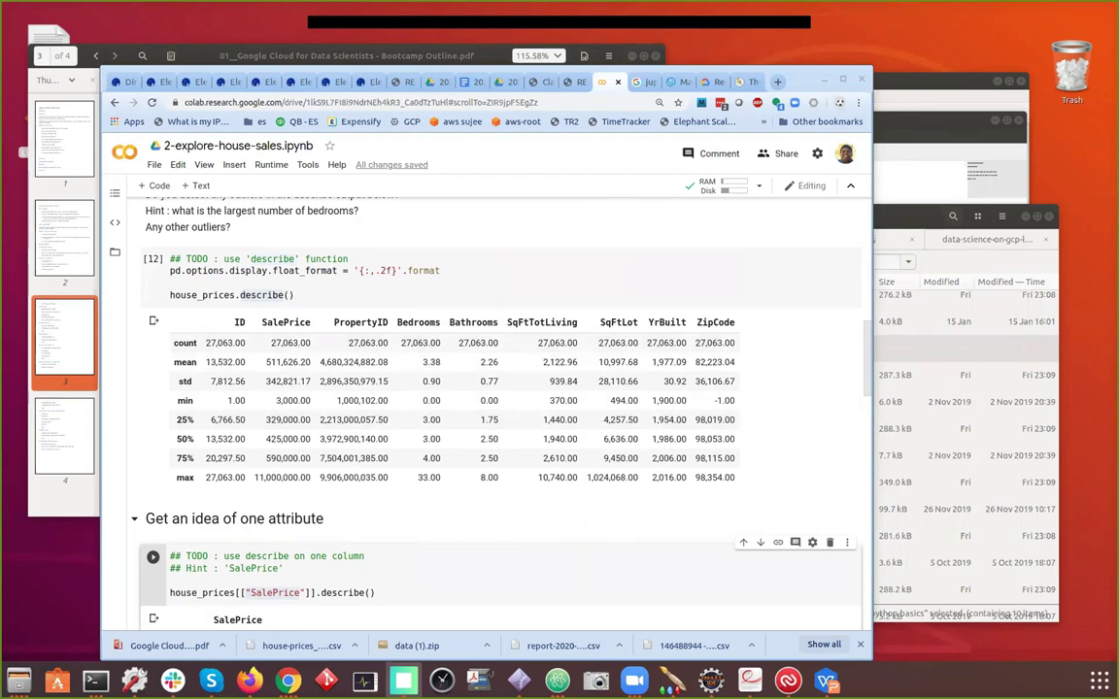
scroll(337, 439, down, 2)
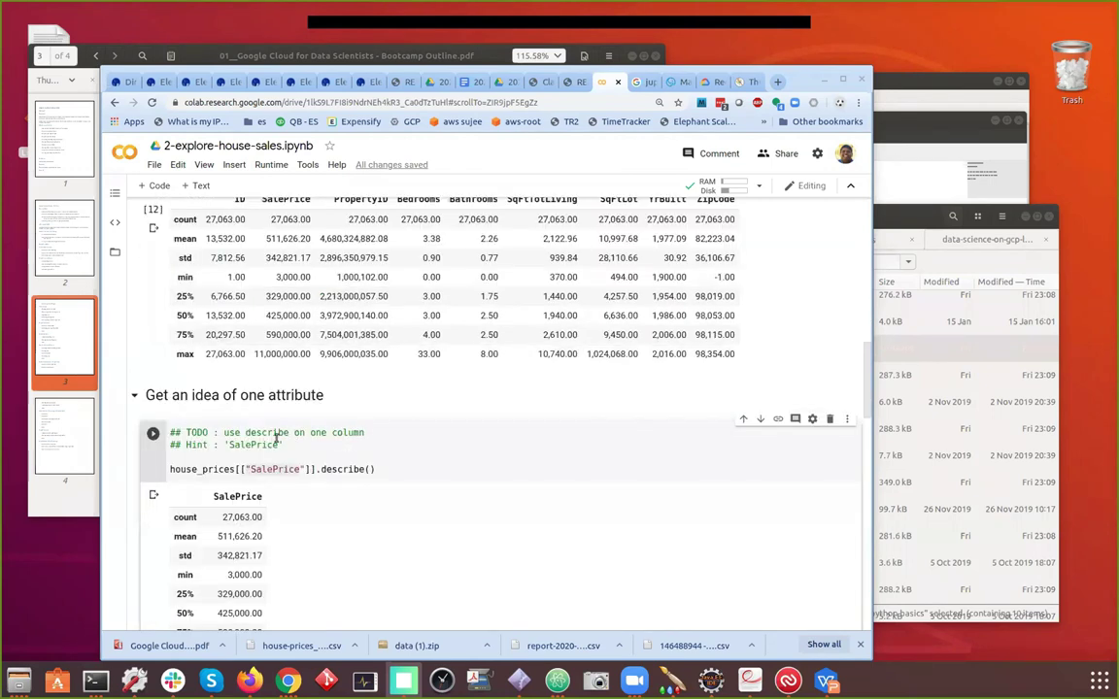
Replace the groupby placeholder under "Report on Bedrooms vs Sales" with Bedrooms and run the cell
scroll(287, 467, down, 5)
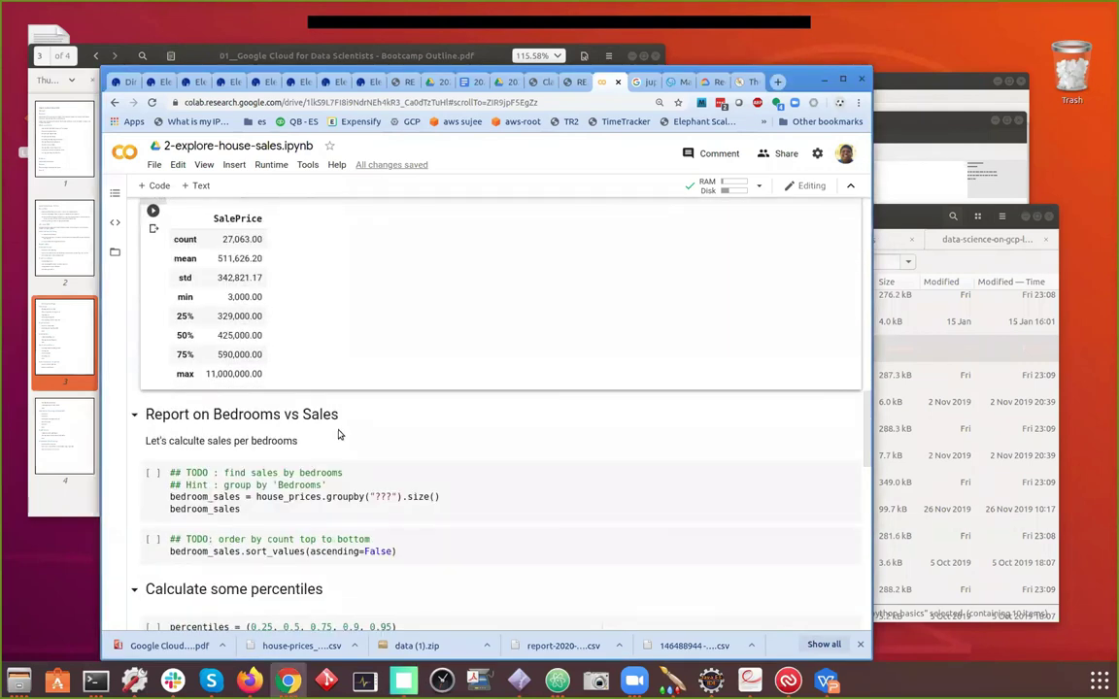
scroll(339, 435, down, 2)
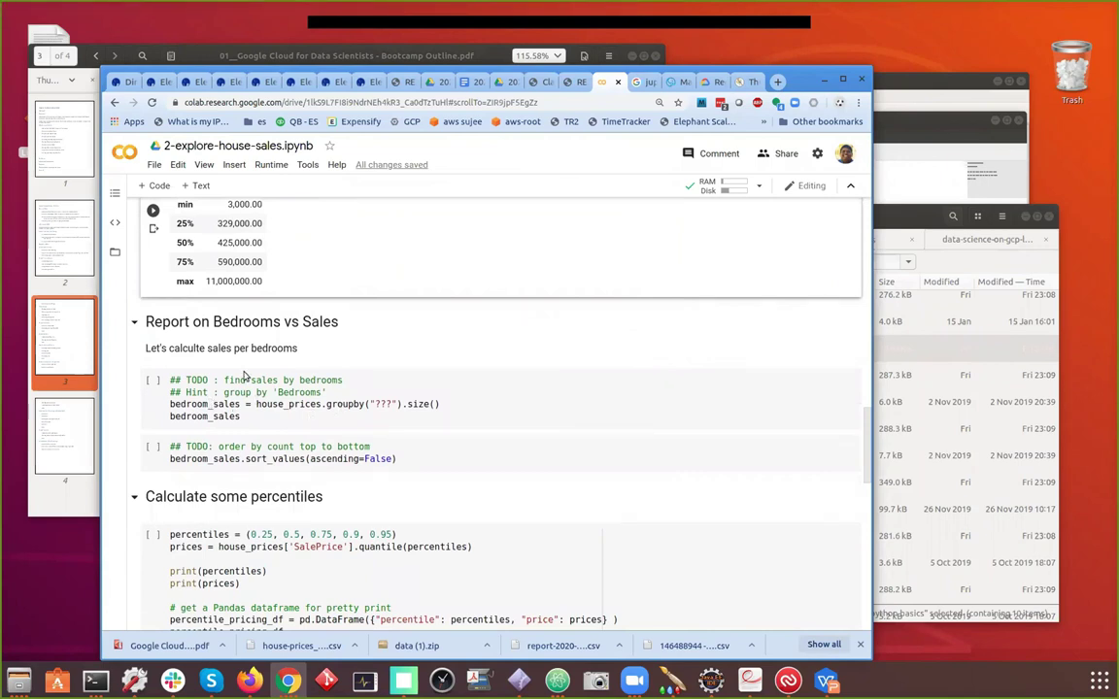
mouse_move(348, 402)
click(300, 393)
click(386, 404)
key(BackSpace)
key(BackSpace)
key(BackSpace)
text(Bedrooms)
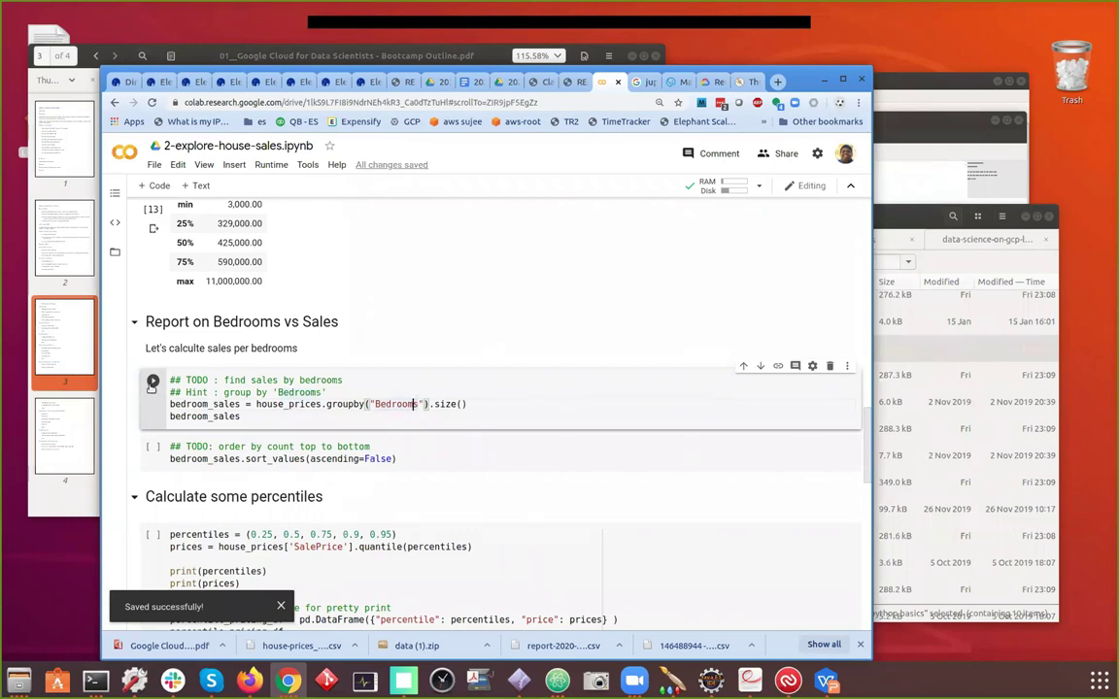
click(152, 381)
Examine the sales counts per number of bedrooms in the groupby output, particularly the one- and three-bedroom rows
scroll(281, 437, down, 2)
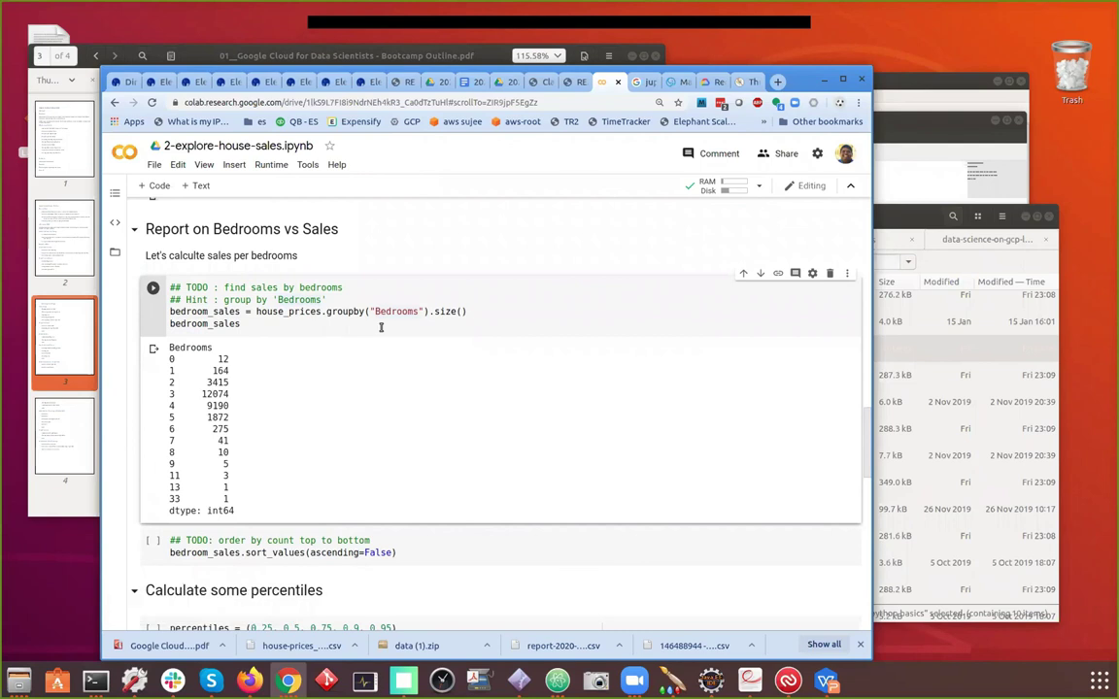
drag(158, 361, 229, 371)
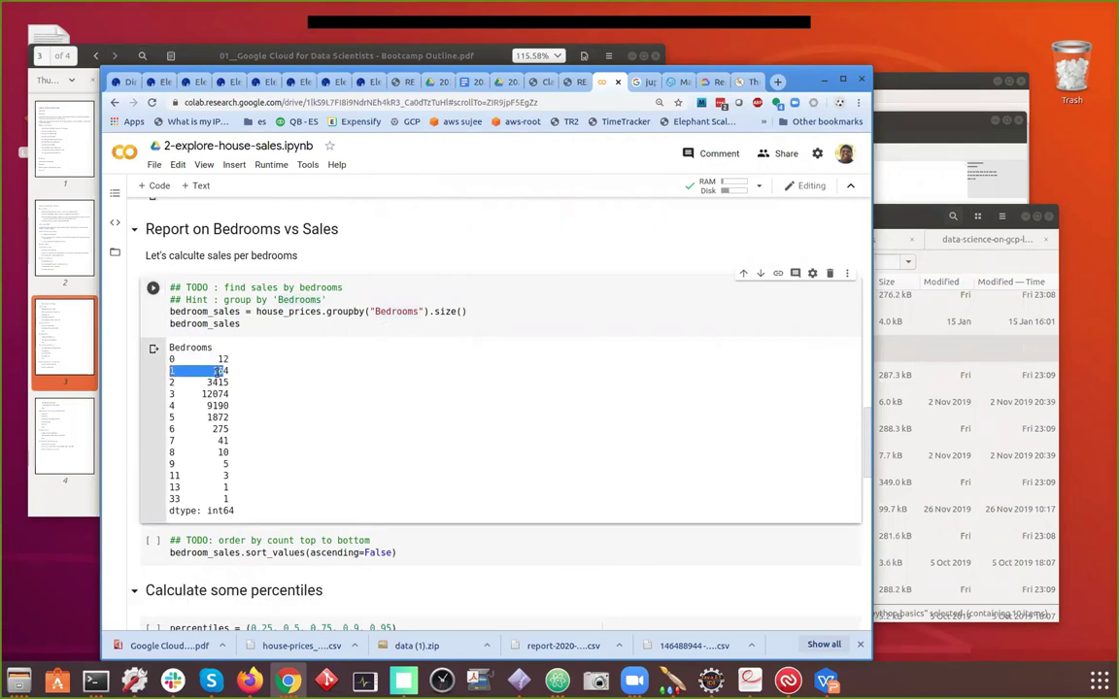
drag(169, 395, 229, 394)
click(173, 399)
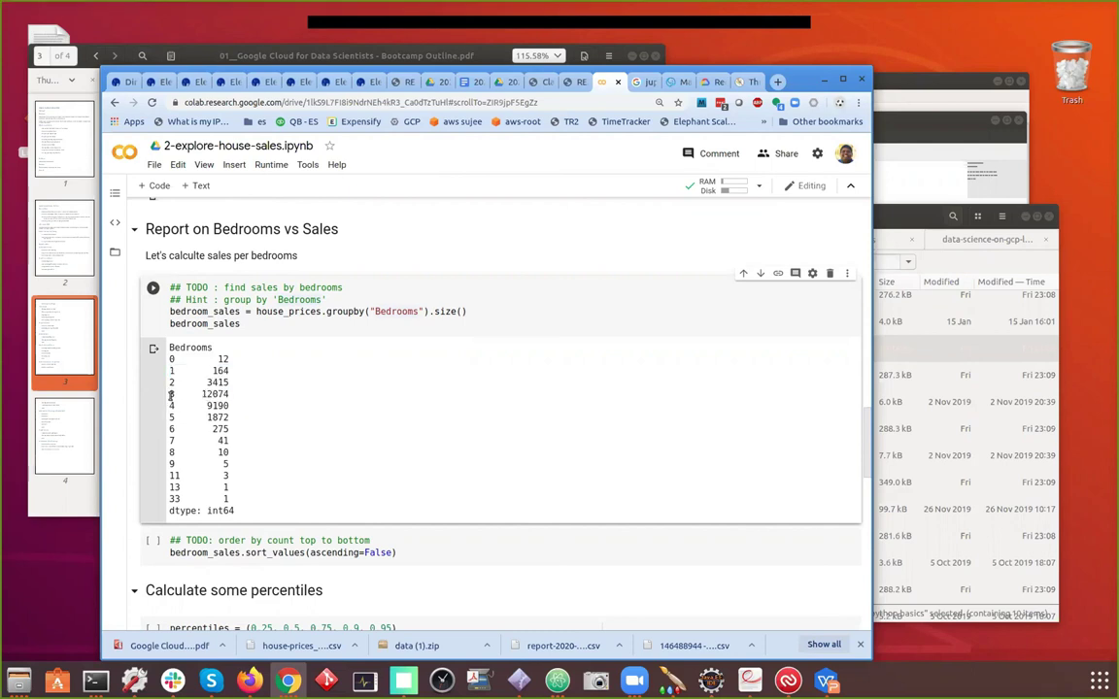
Examine the groupby output rows for homes with 3, 4, 13 and 33 bedrooms, looking for common sizes and outliers
drag(173, 398, 235, 399)
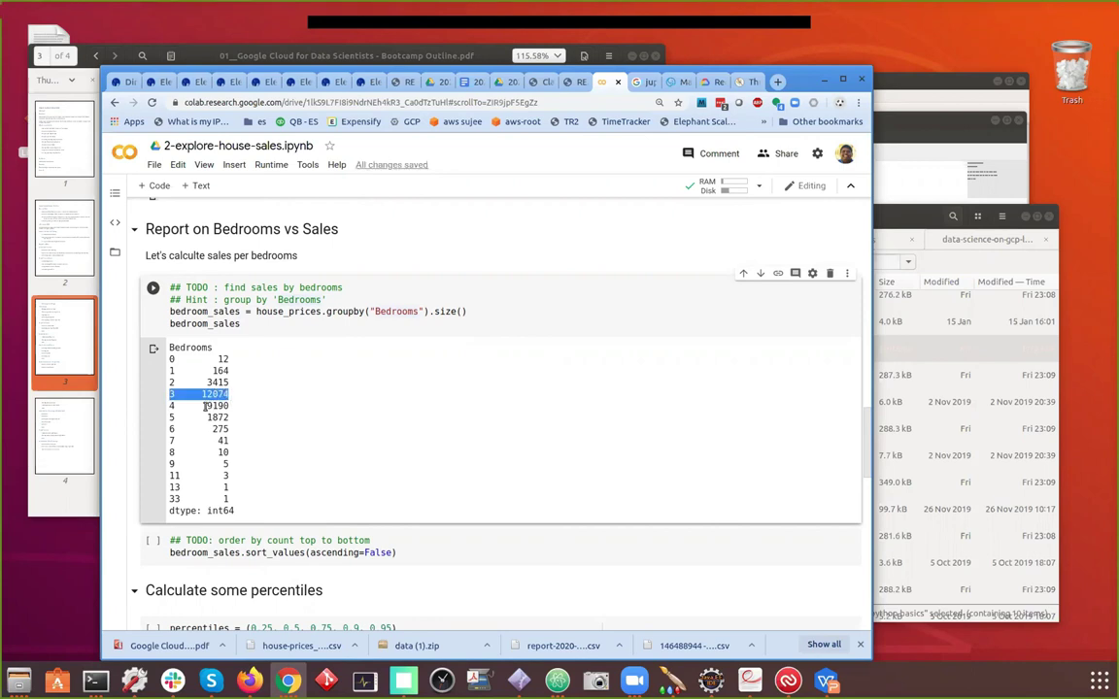
click(205, 408)
drag(205, 408, 234, 410)
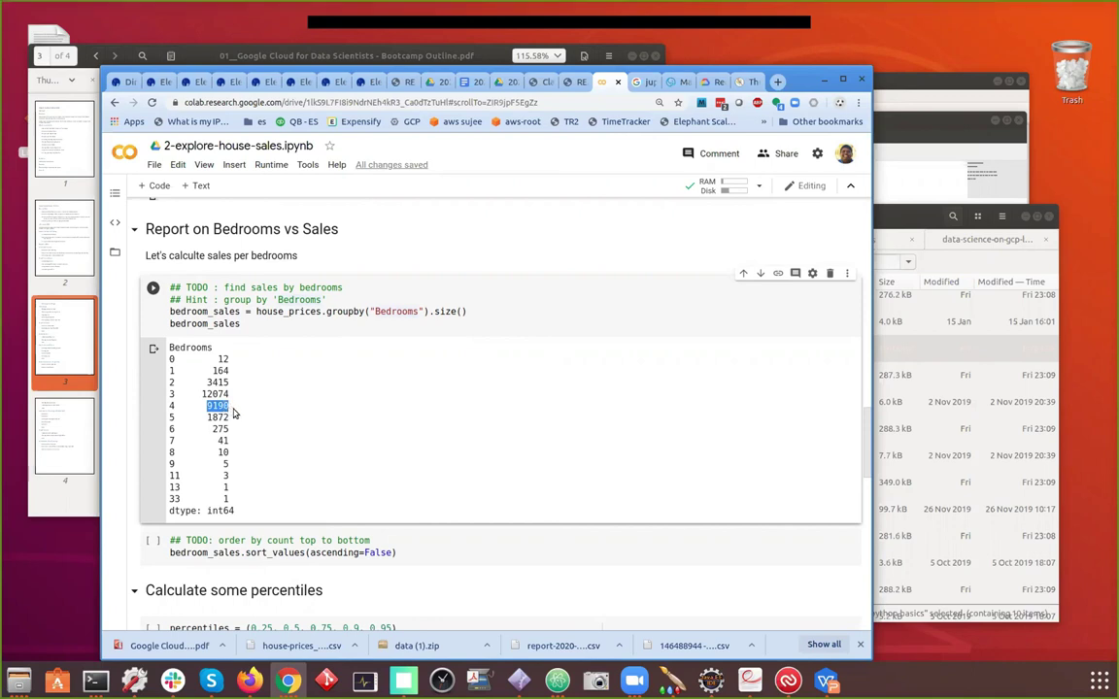
click(199, 365)
drag(169, 499, 231, 500)
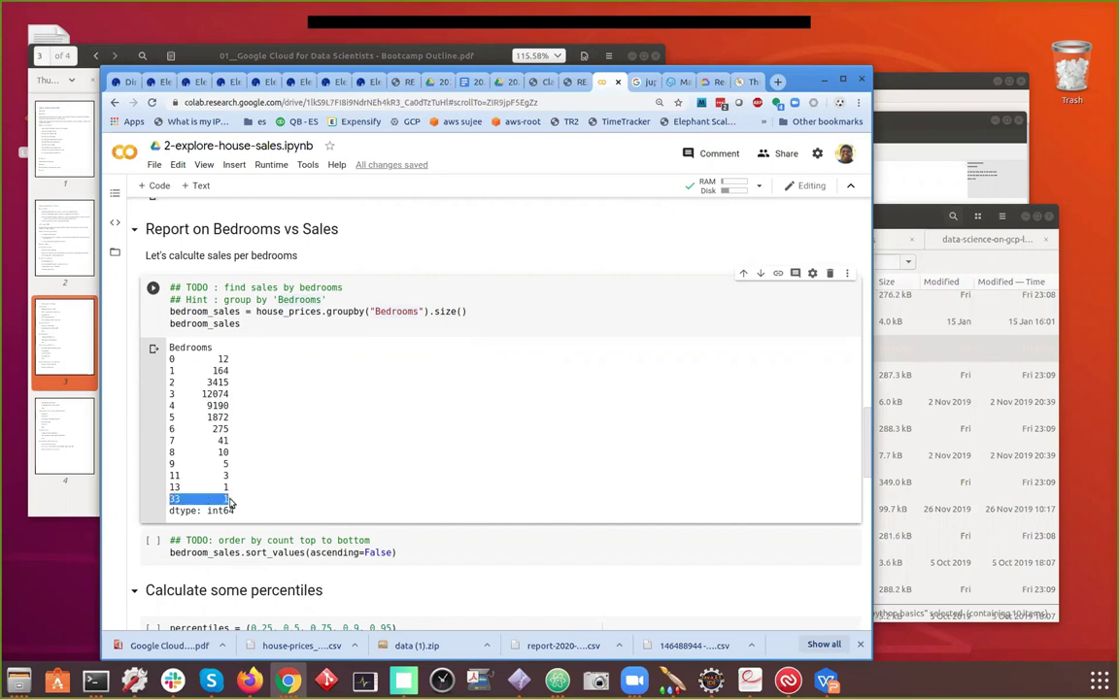
click(218, 492)
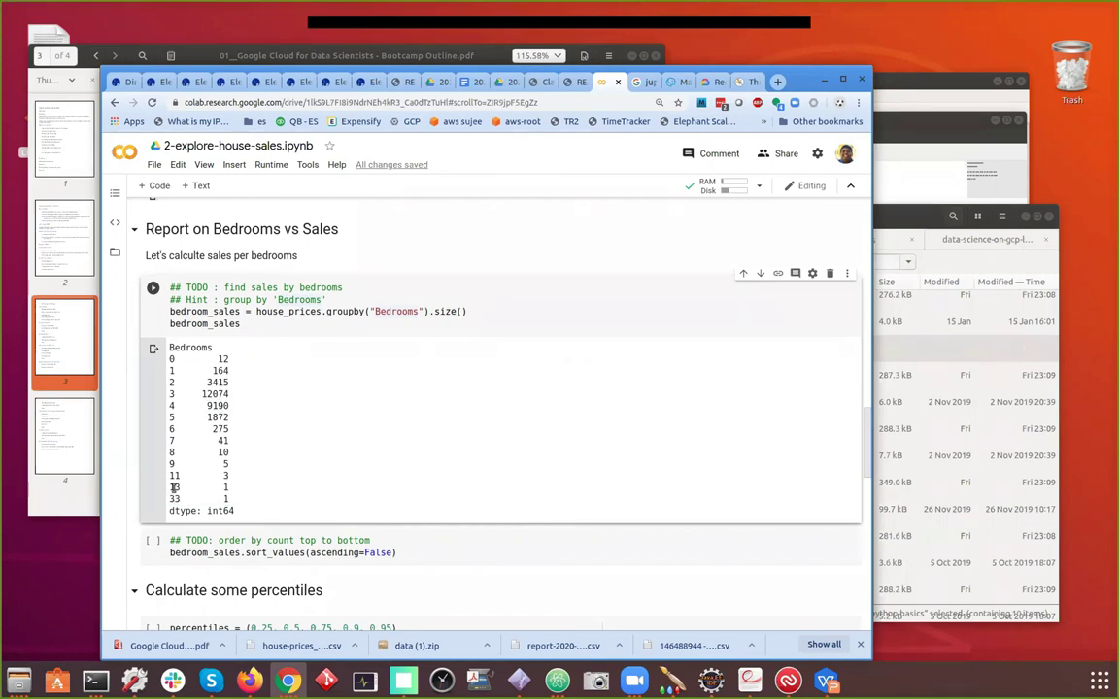
drag(170, 488, 230, 494)
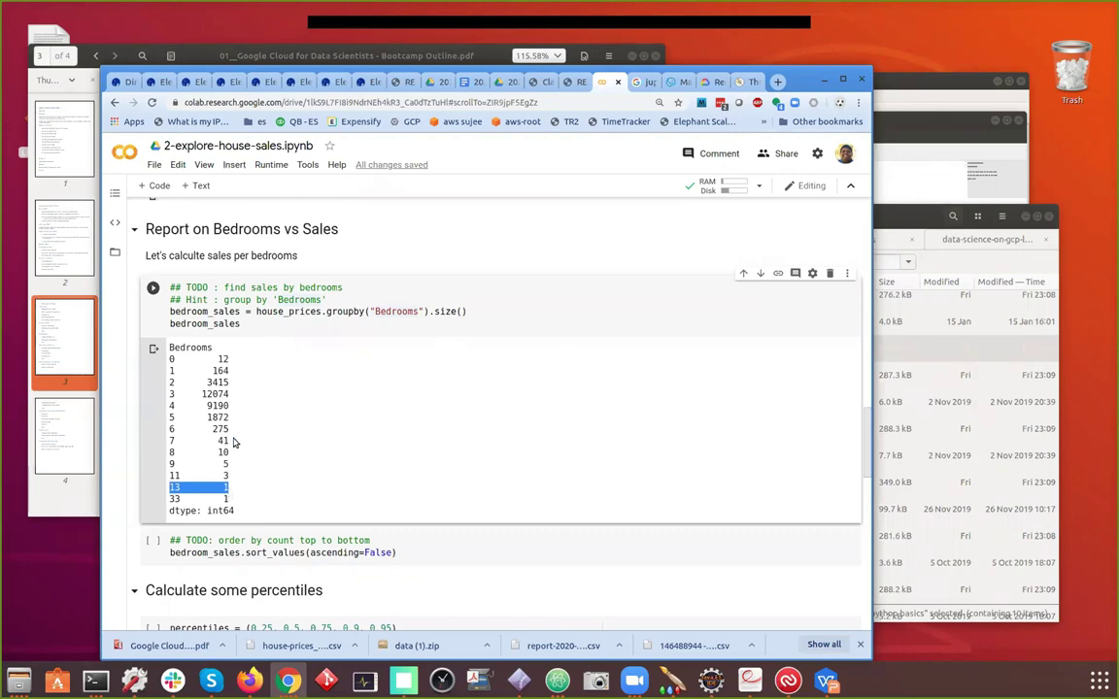
Review the Bedrooms groupby expression and read the documentation for the groupby function
click(335, 326)
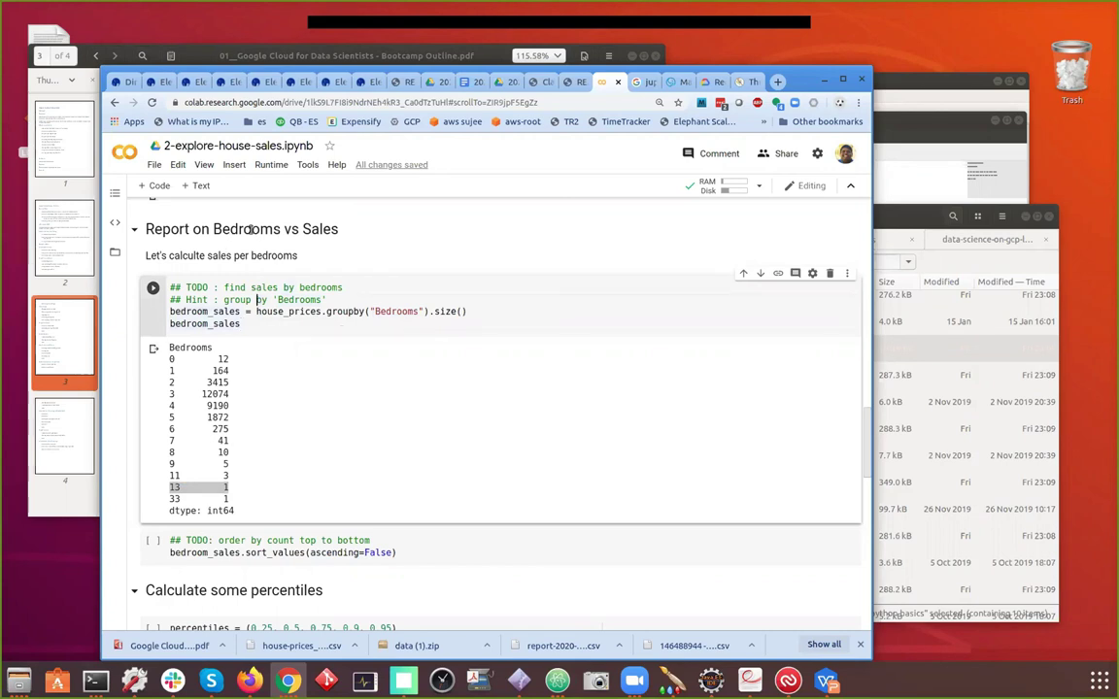
double_click(383, 311)
click(326, 311)
drag(326, 310, 467, 311)
click(290, 311)
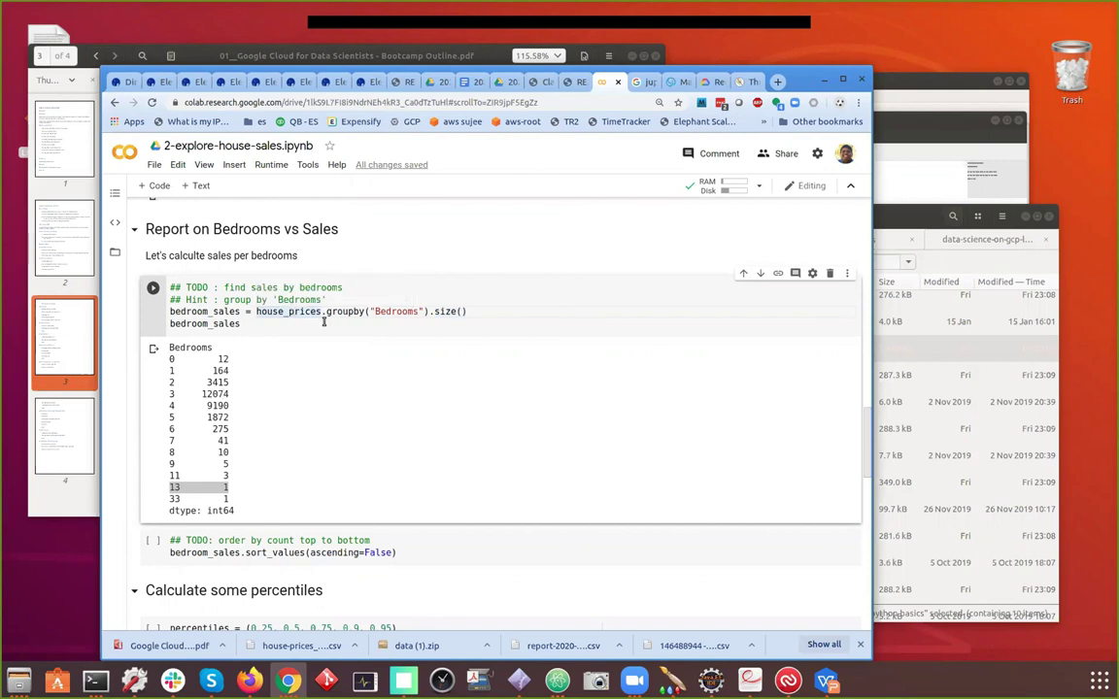
mouse_move(347, 311)
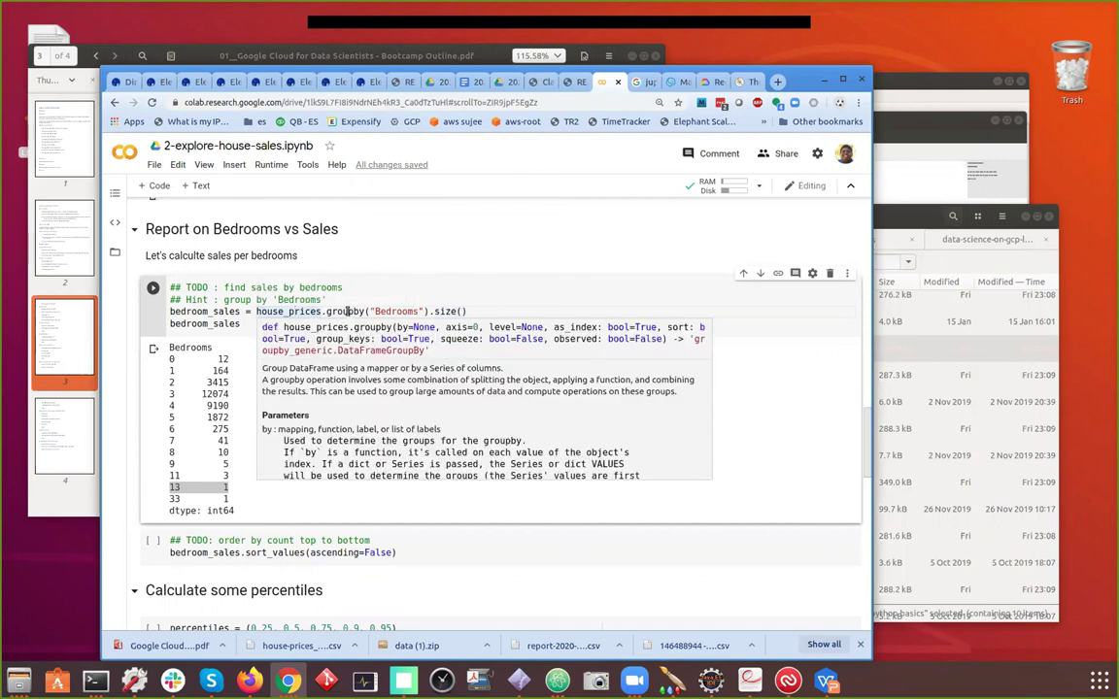
mouse_move(233, 320)
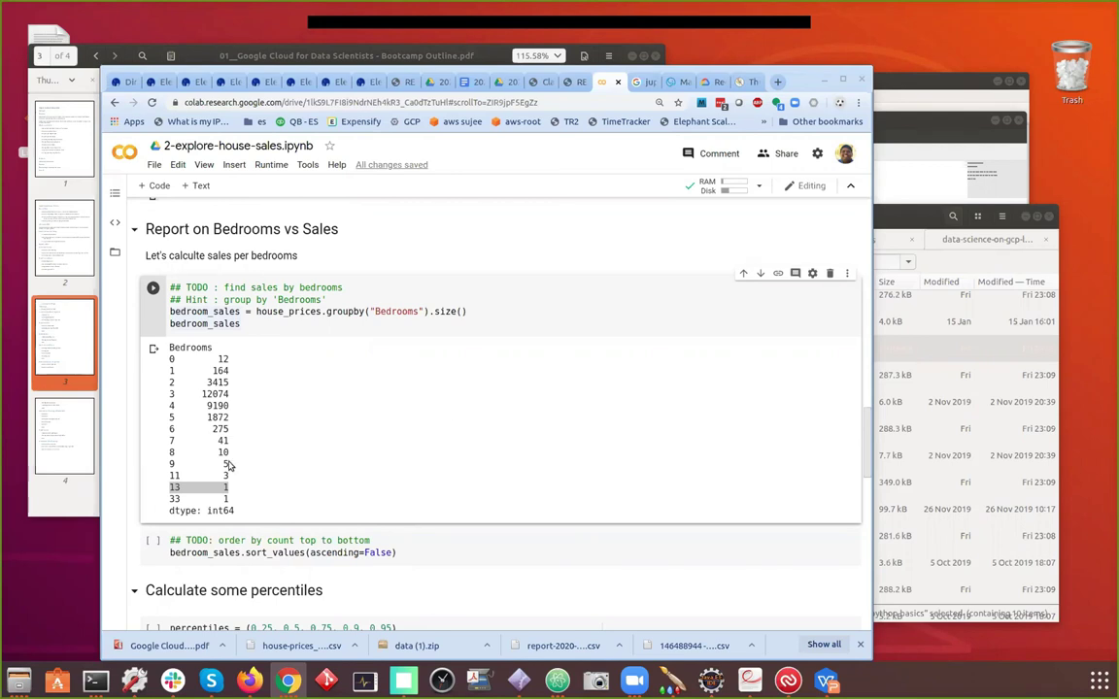
Run the cell under "Calculate some percentiles" to compute the SalePrice quantiles
scroll(424, 420, down, 3)
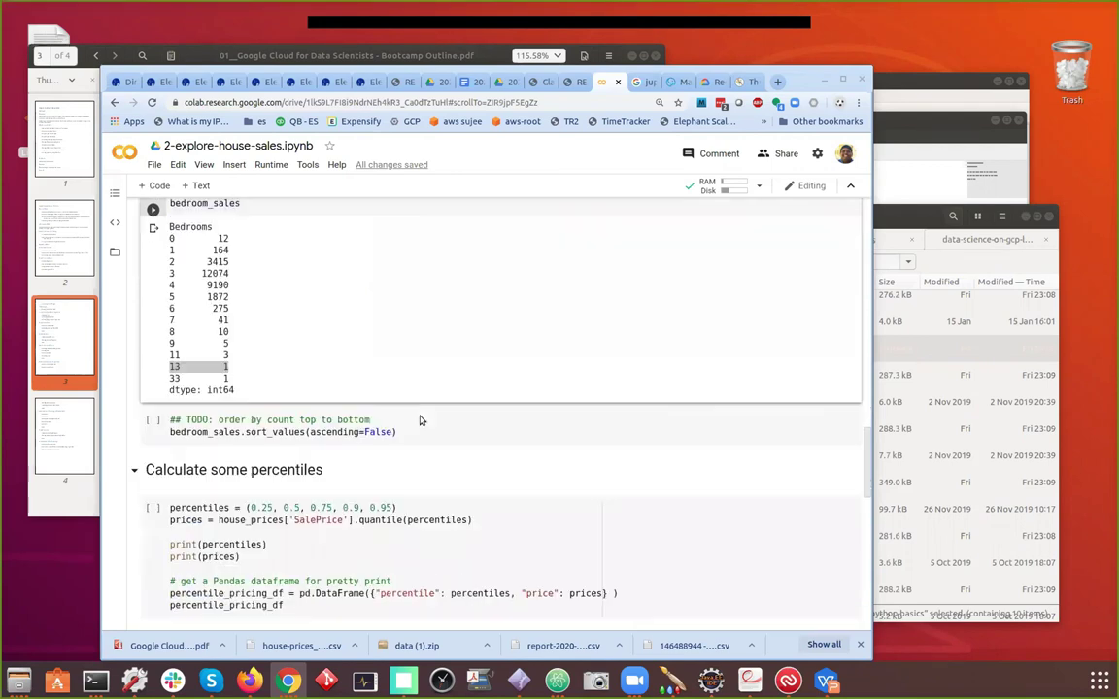
scroll(421, 420, down, 2)
scroll(421, 417, up, 1)
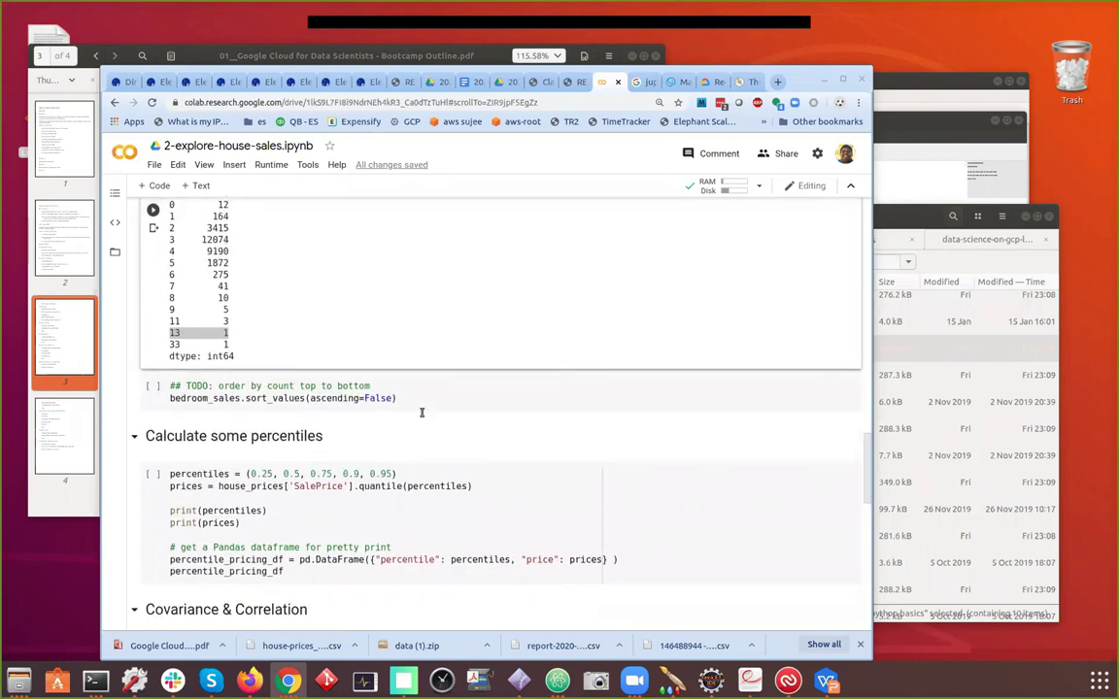
scroll(335, 423, down, 2)
click(335, 422)
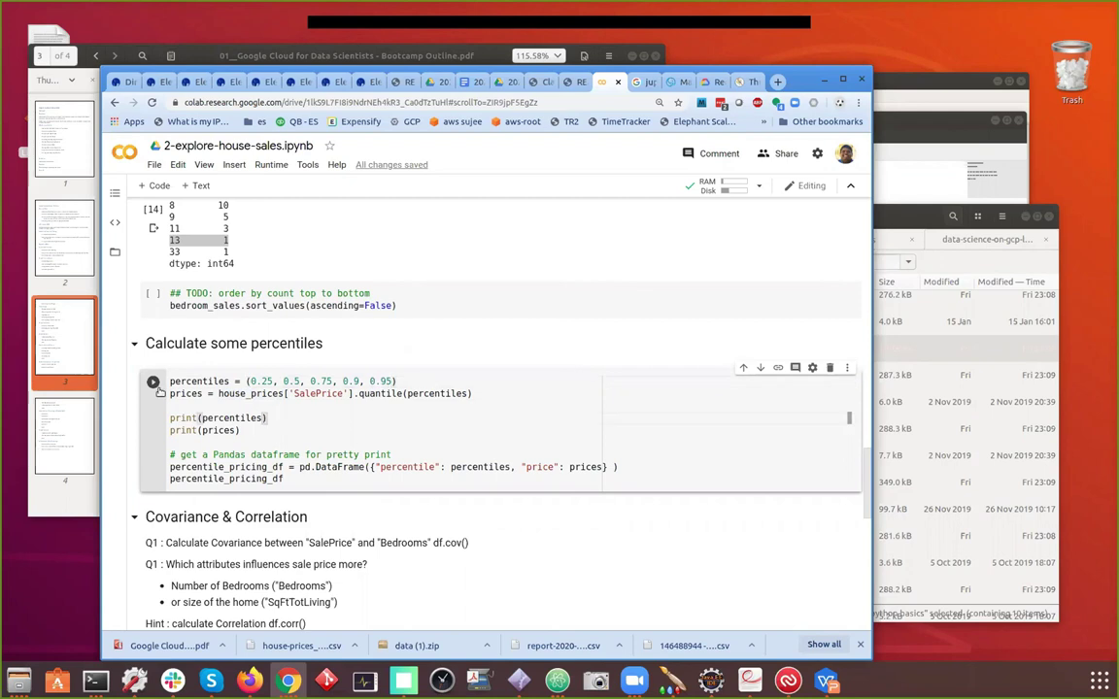
key(ctrl+Return)
scroll(447, 413, down, 4)
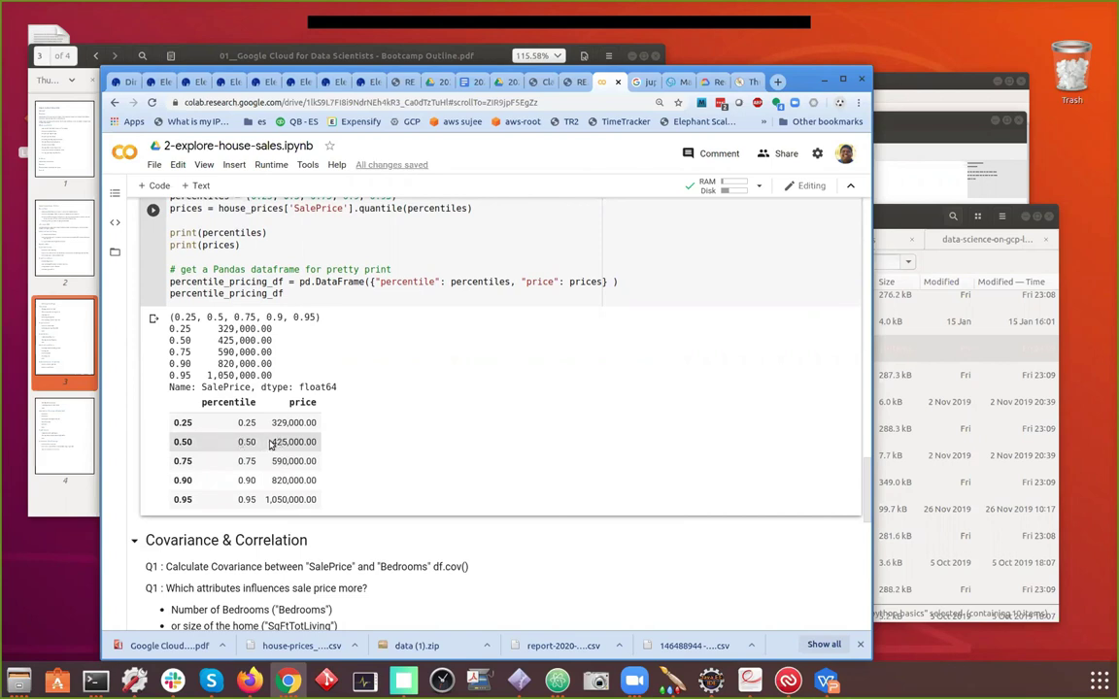
Examine the sale prices at the 0.50, 0.90 and 0.95 percentiles in the output table
drag(273, 442, 289, 442)
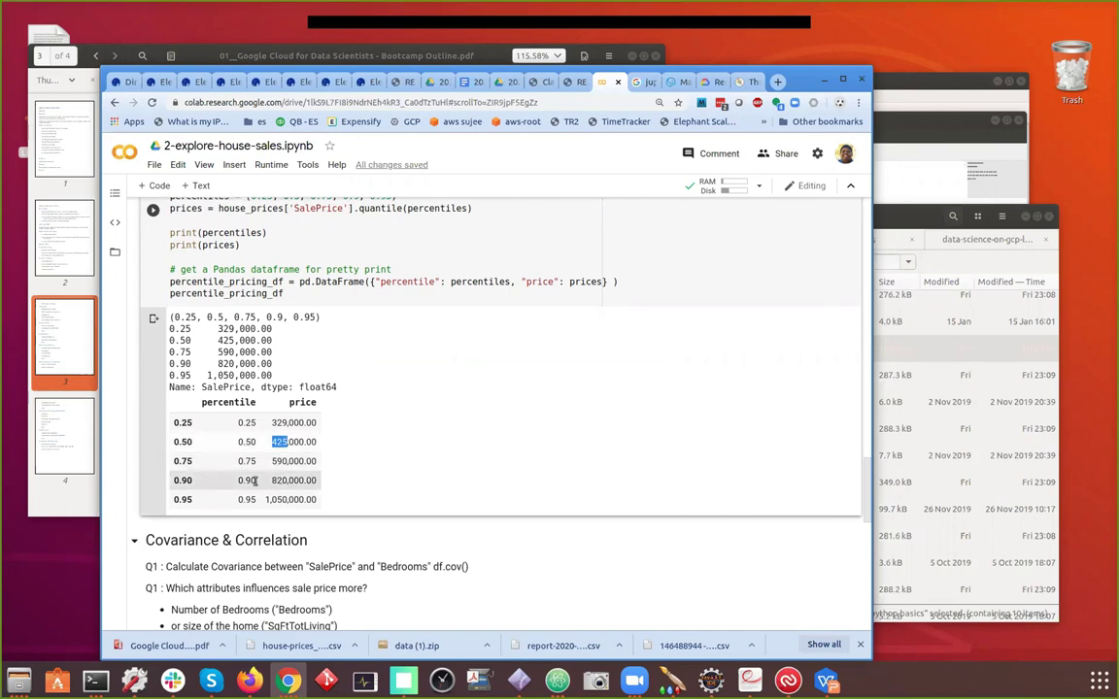
drag(239, 480, 287, 479)
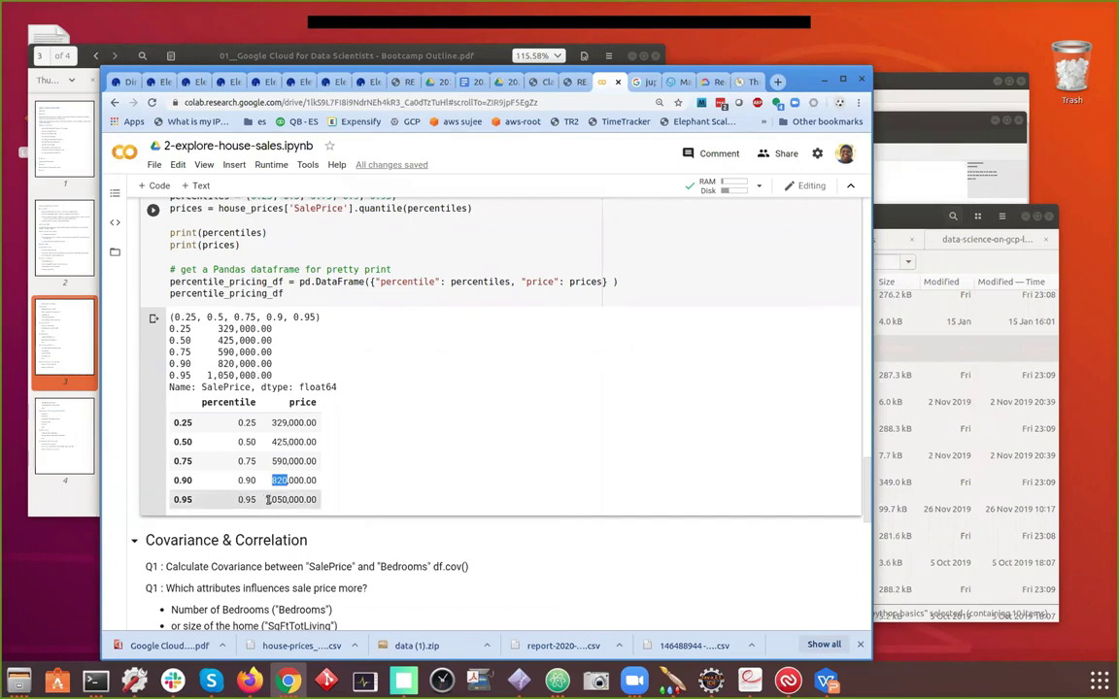
drag(265, 500, 319, 499)
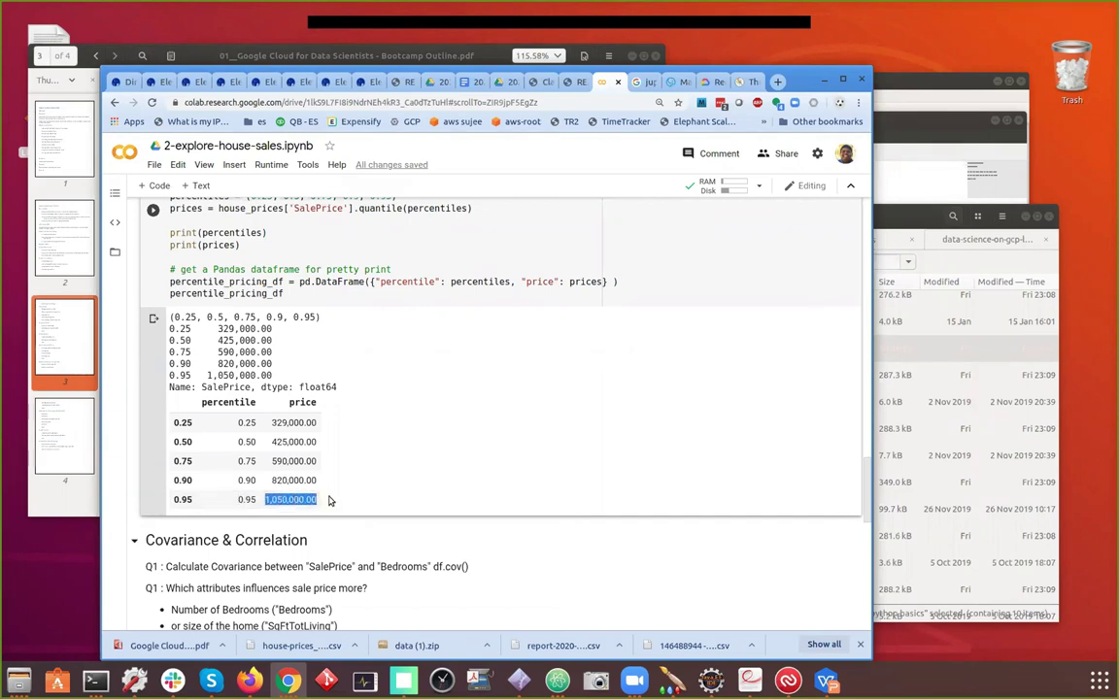
click(329, 500)
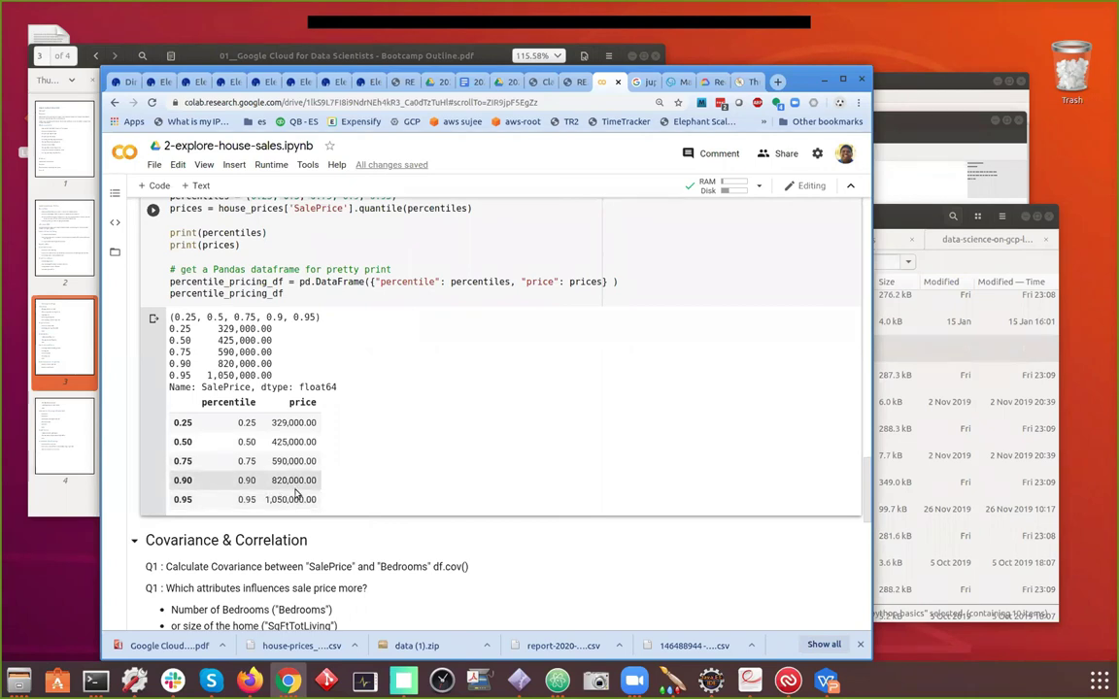
scroll(279, 343, up, 1)
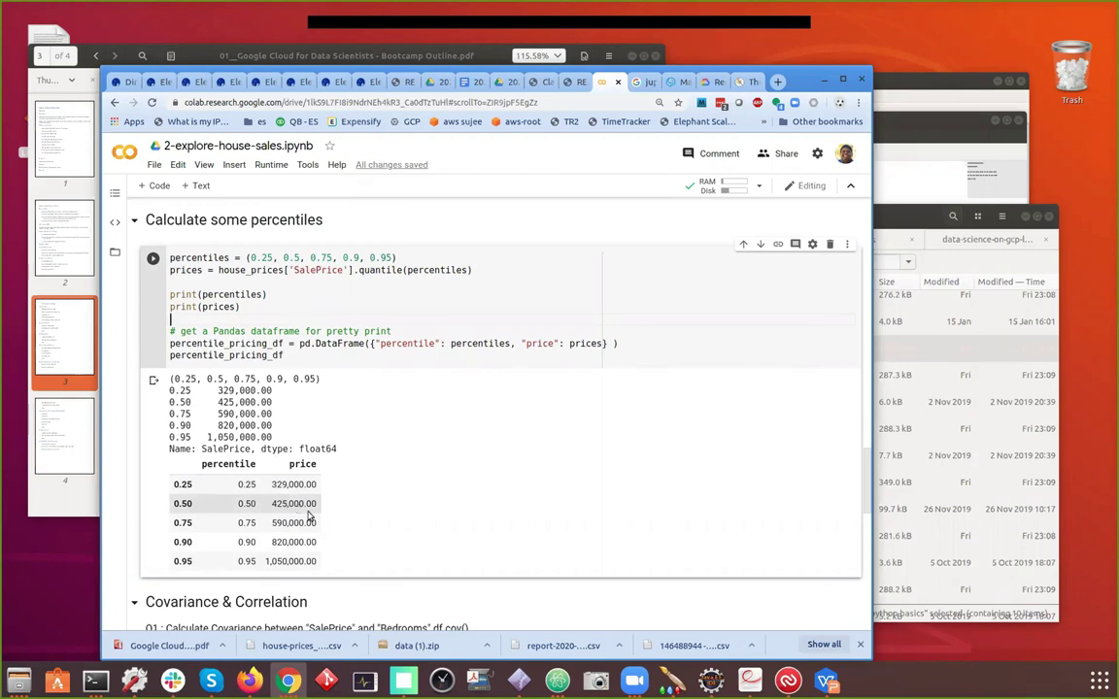
scroll(302, 510, down, 4)
scroll(310, 512, down, 5)
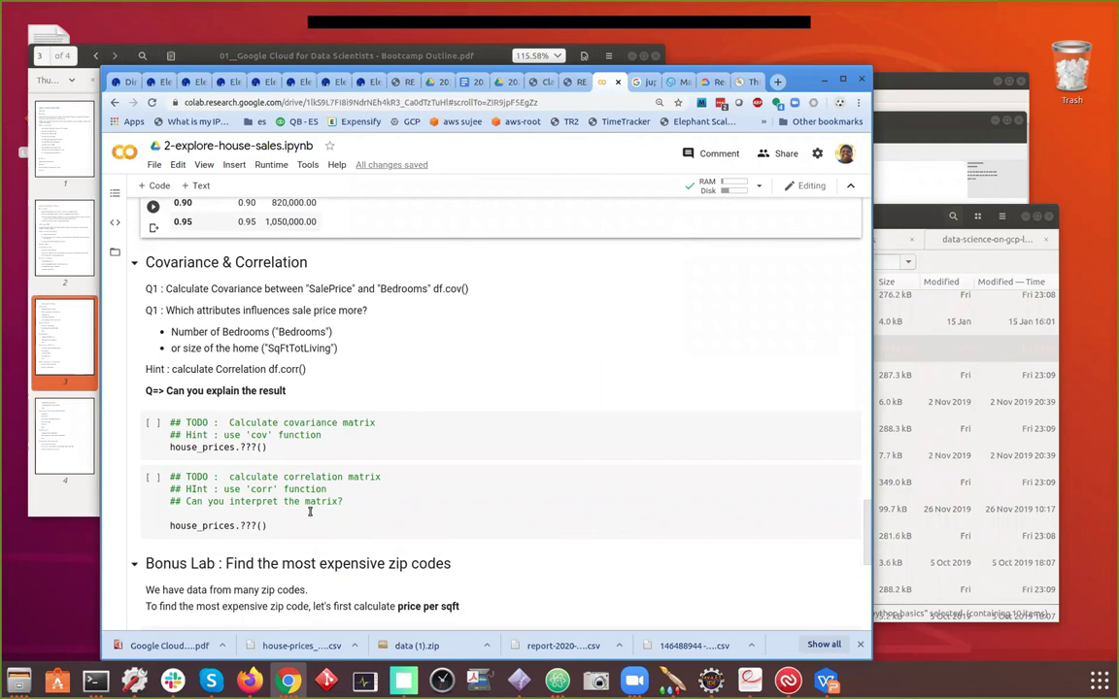
scroll(310, 512, down, 2)
click(262, 386)
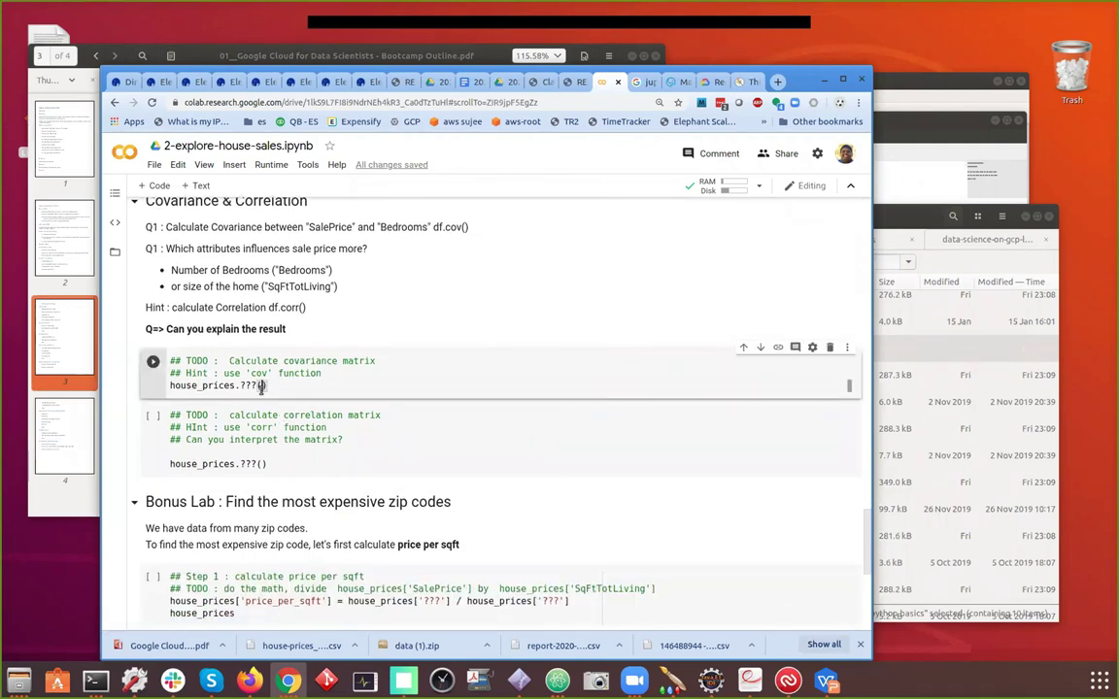
key(Left)
key(Left)
key(Left)
key(Left)
Replace the ??? placeholder in the correlation matrix cell with corr and run the cell
click(186, 464)
click(258, 464)
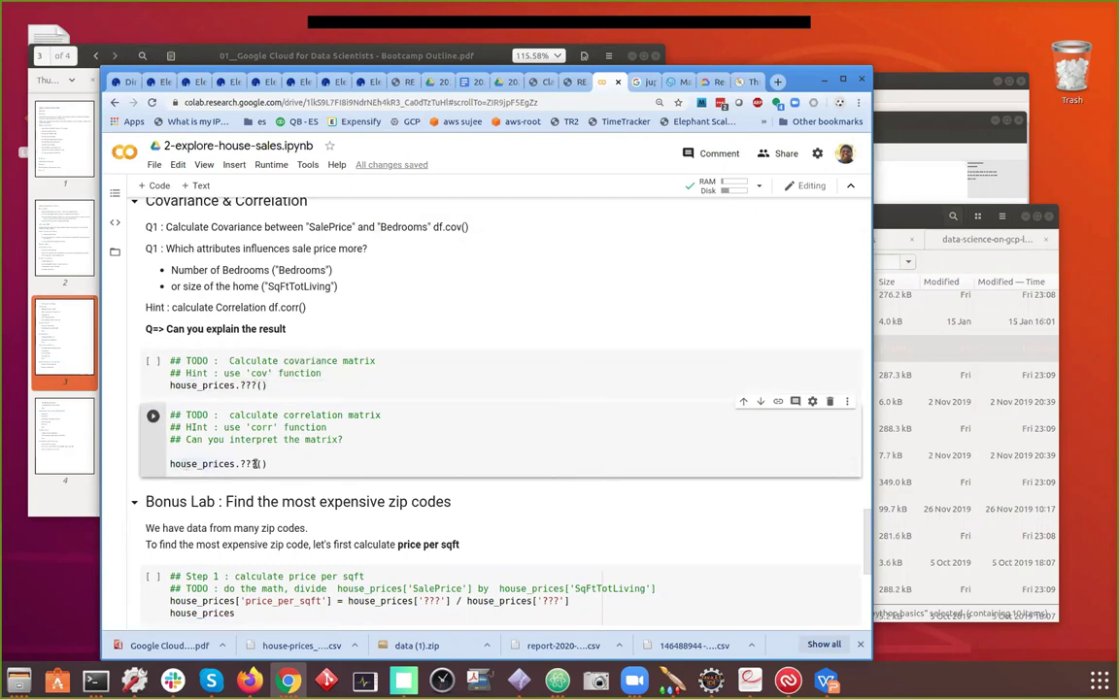
key(BackSpace)
key(BackSpace)
key(BackSpace)
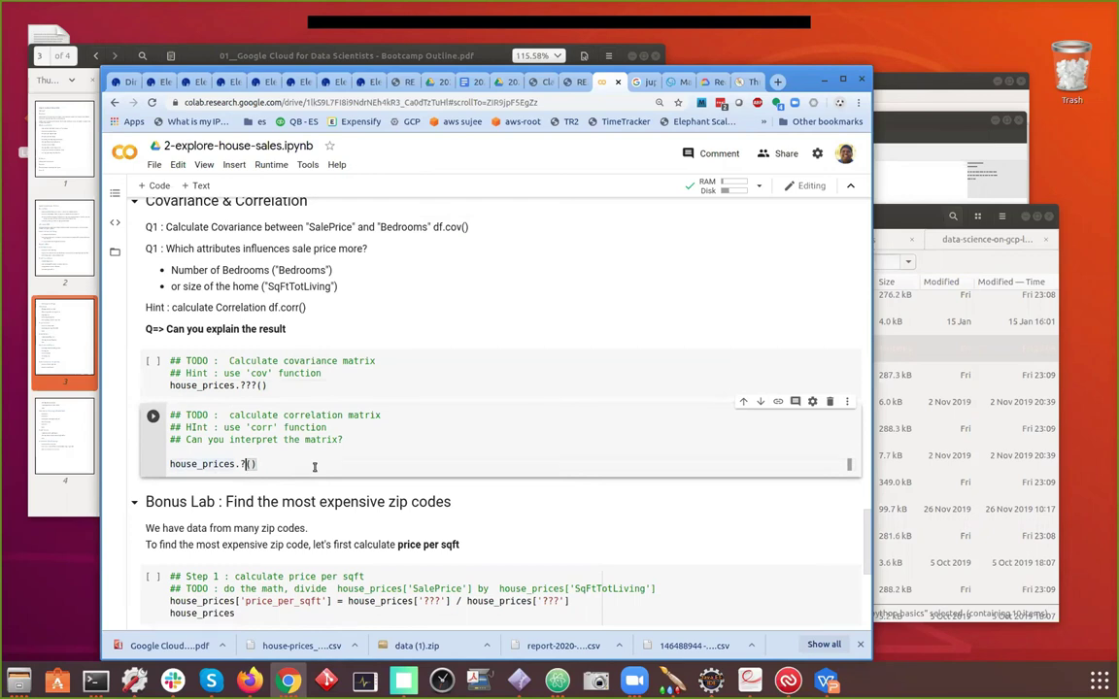
text(corr)
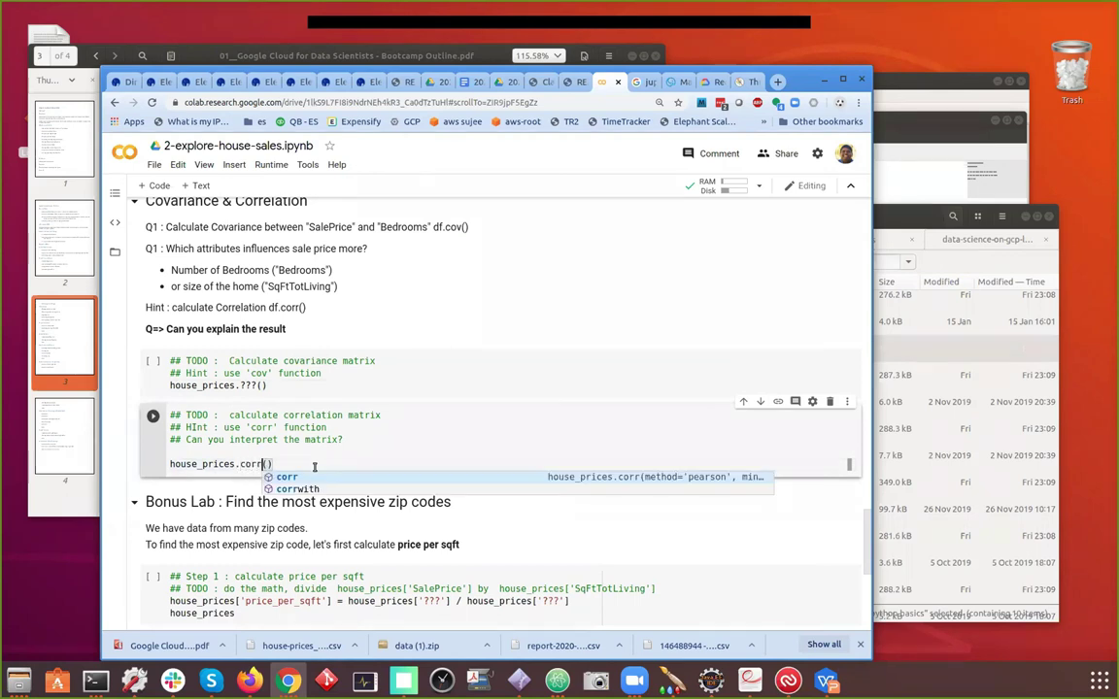
key(Escape)
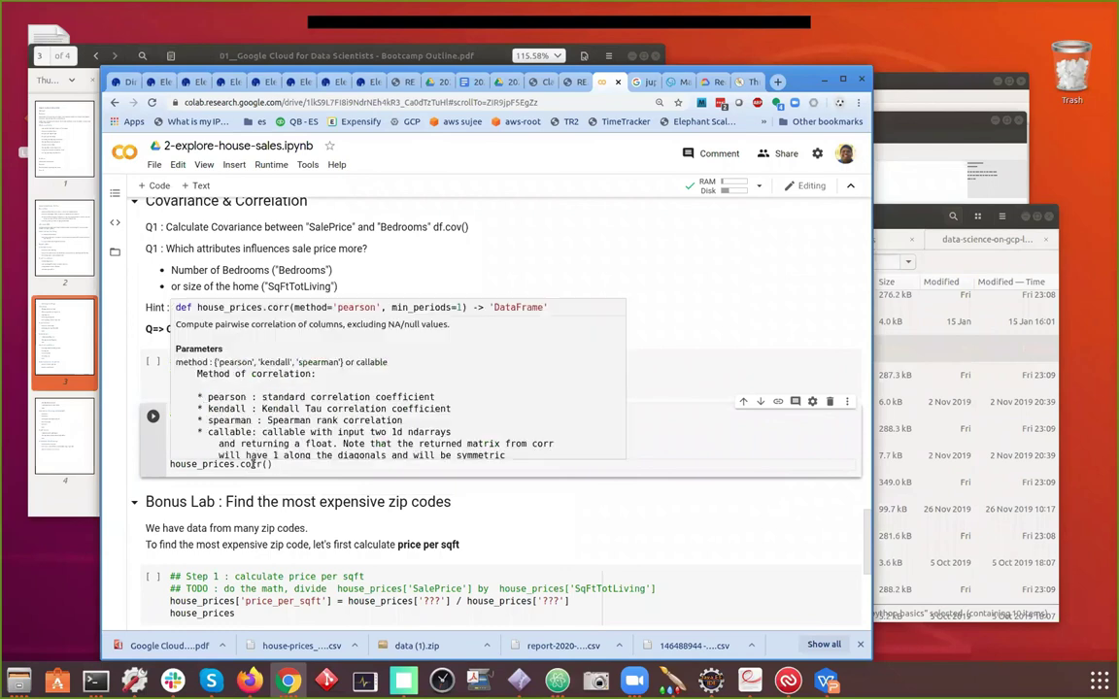
click(153, 416)
scroll(189, 419, down, 2)
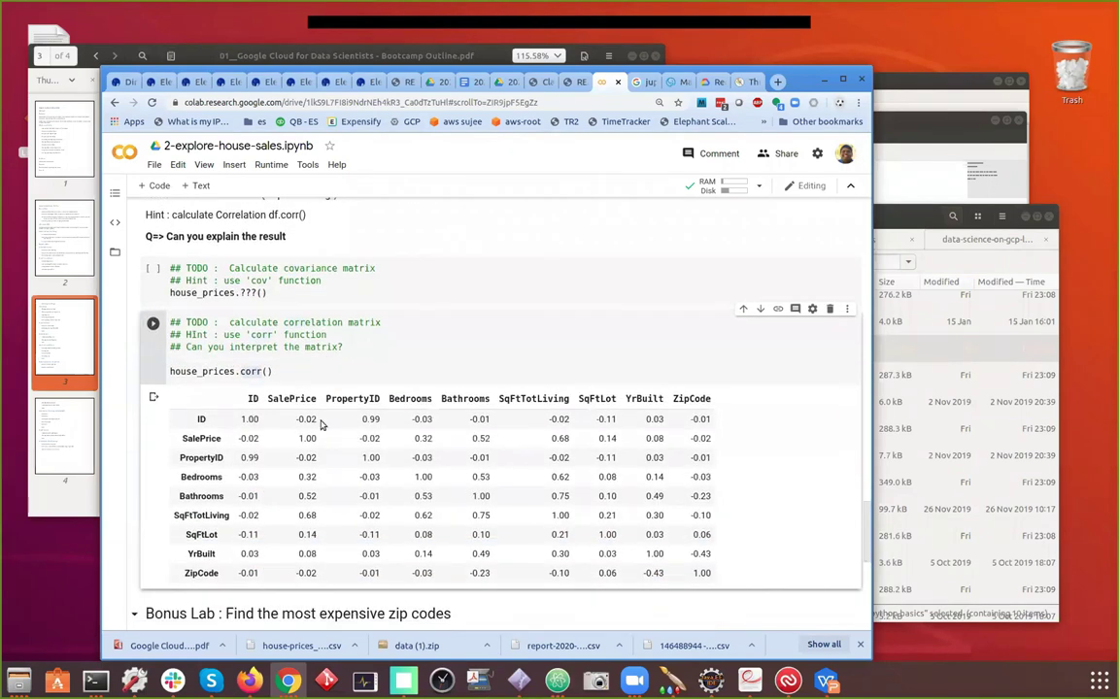
Examine the correlation matrix, checking each attribute's correlation with itself along the diagonal from ID to SqFtTotLiving
double_click(249, 371)
scroll(242, 356, up, 1)
scroll(262, 367, down, 1)
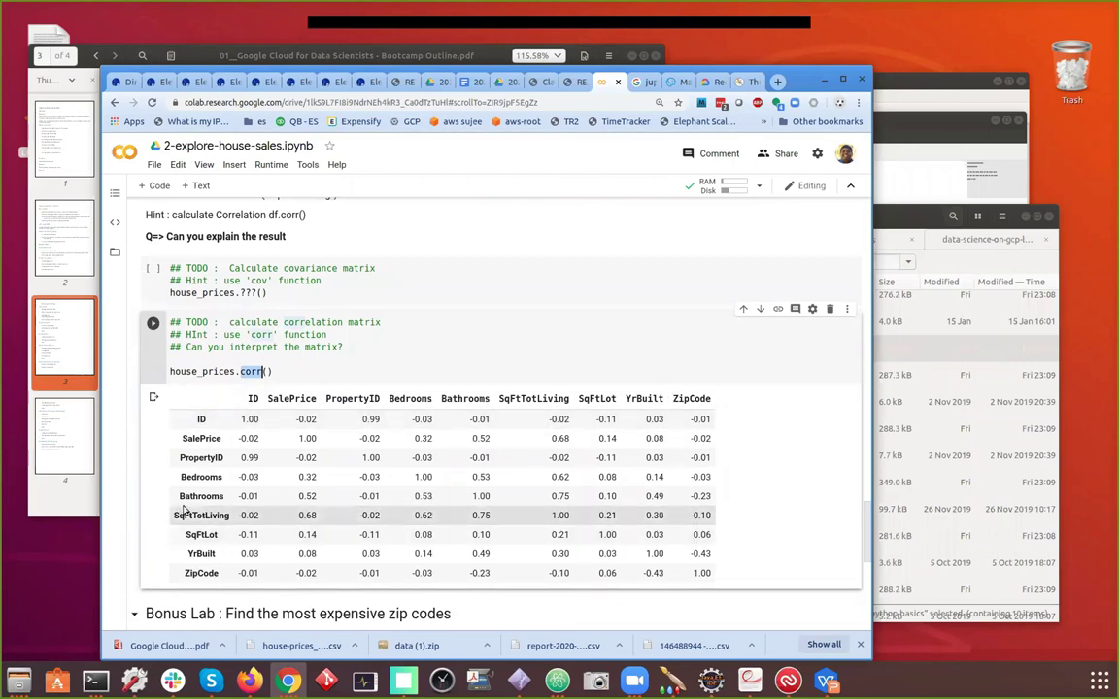
scroll(181, 476, up, 2)
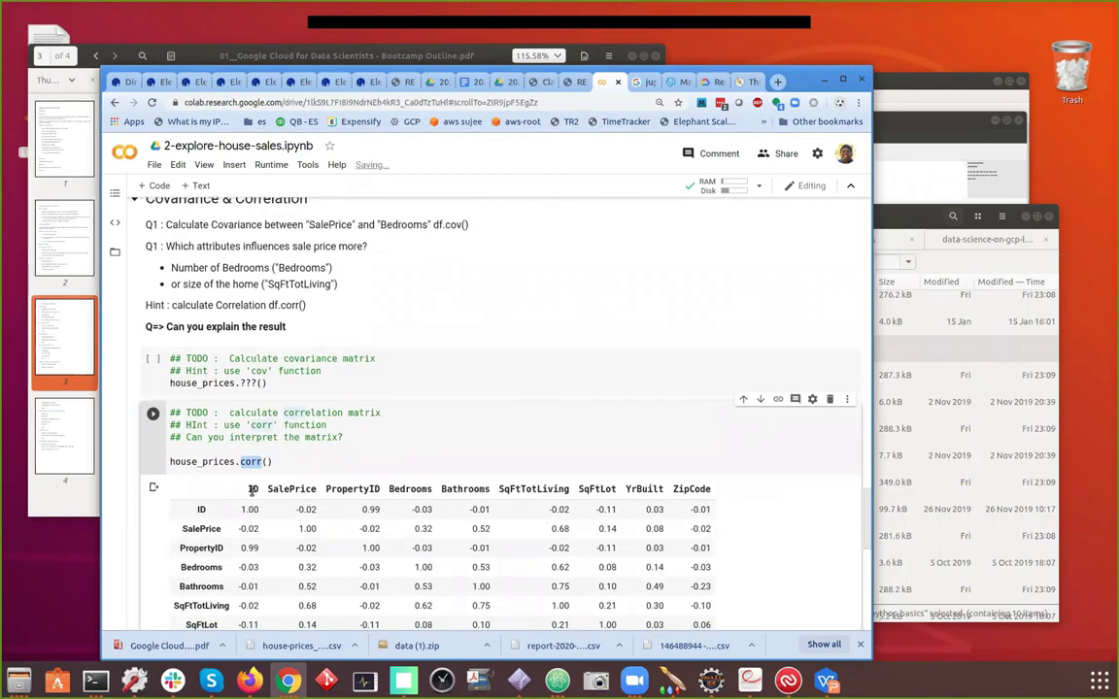
scroll(195, 486, down, 2)
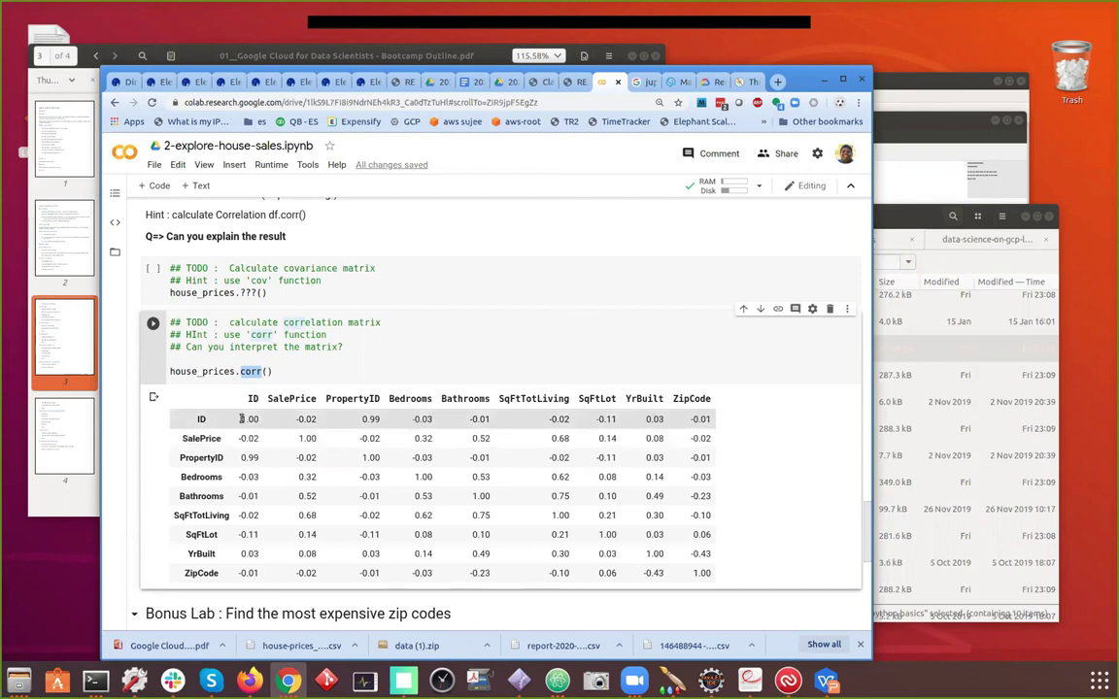
double_click(249, 419)
double_click(307, 438)
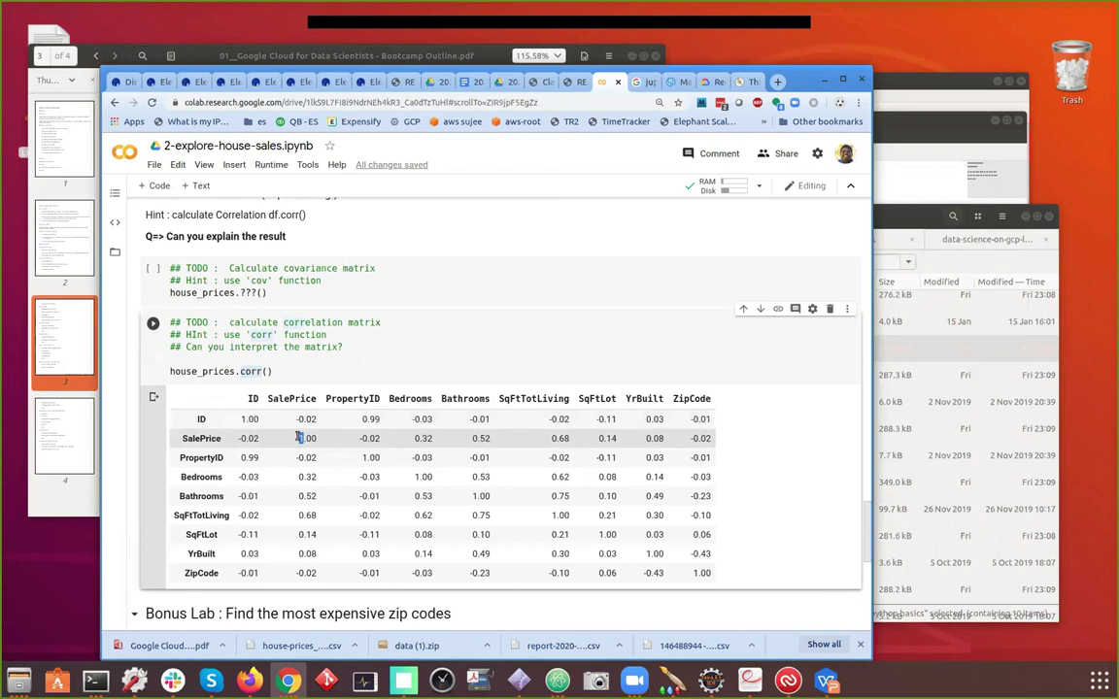
double_click(370, 457)
double_click(424, 477)
double_click(476, 497)
double_click(560, 515)
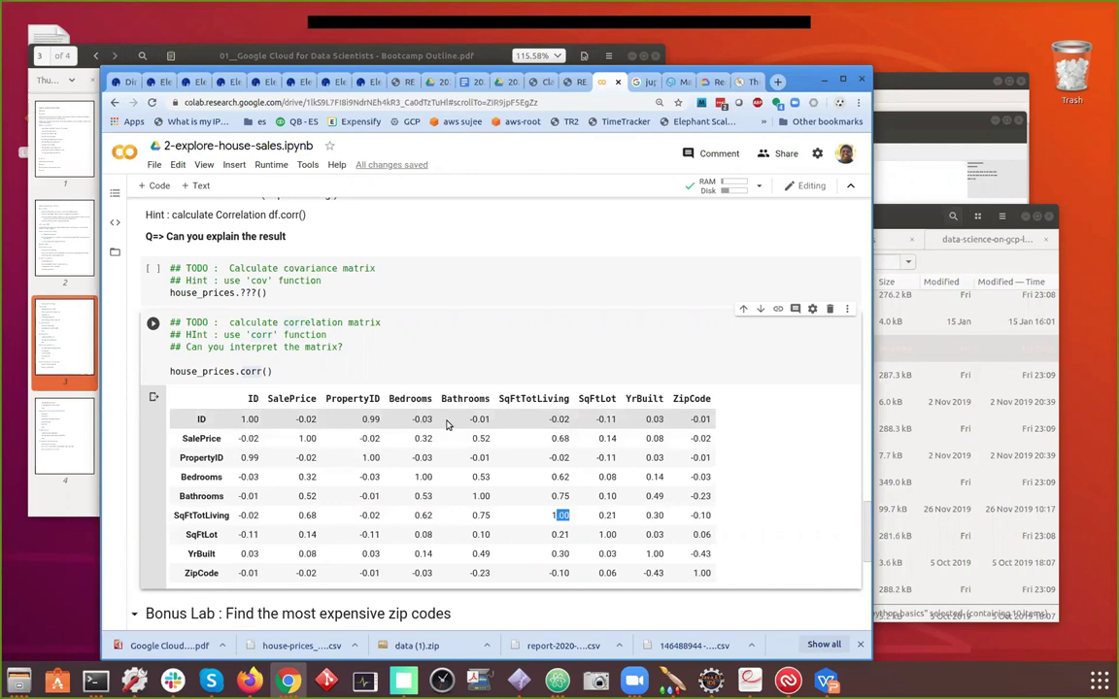
Check the float_format line in the notebook's describe cell against the House sales lab snippet in the shared class document
scroll(489, 431, up, 5)
scroll(487, 432, up, 10)
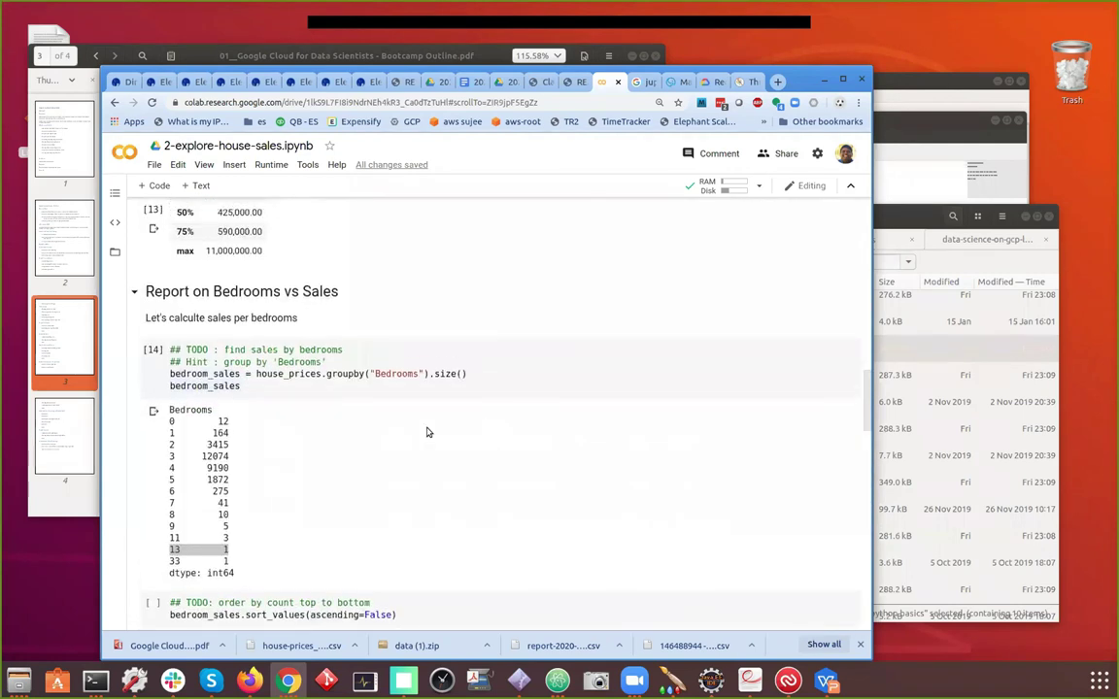
scroll(409, 393, up, 4)
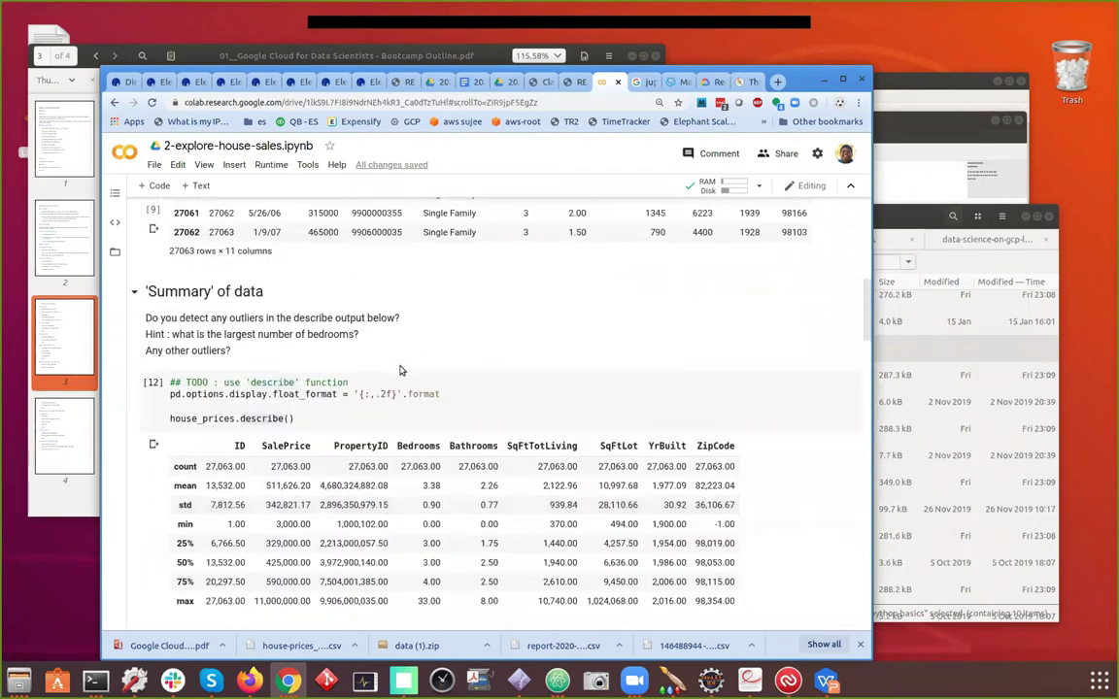
click(371, 394)
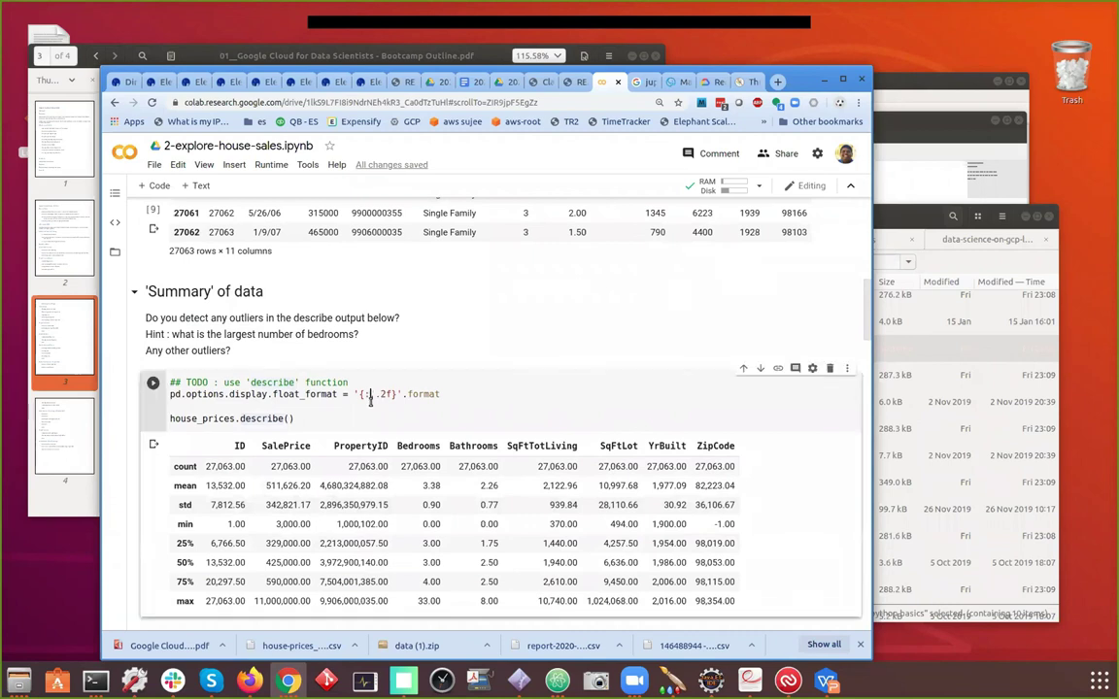
click(470, 82)
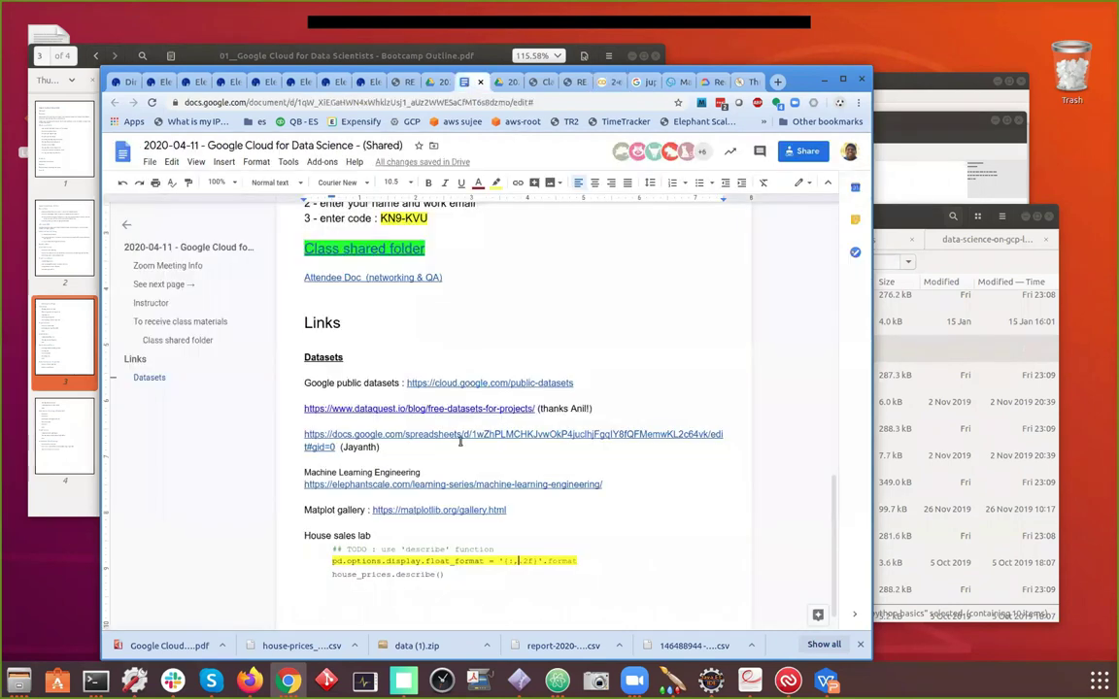
scroll(466, 505, down, 1)
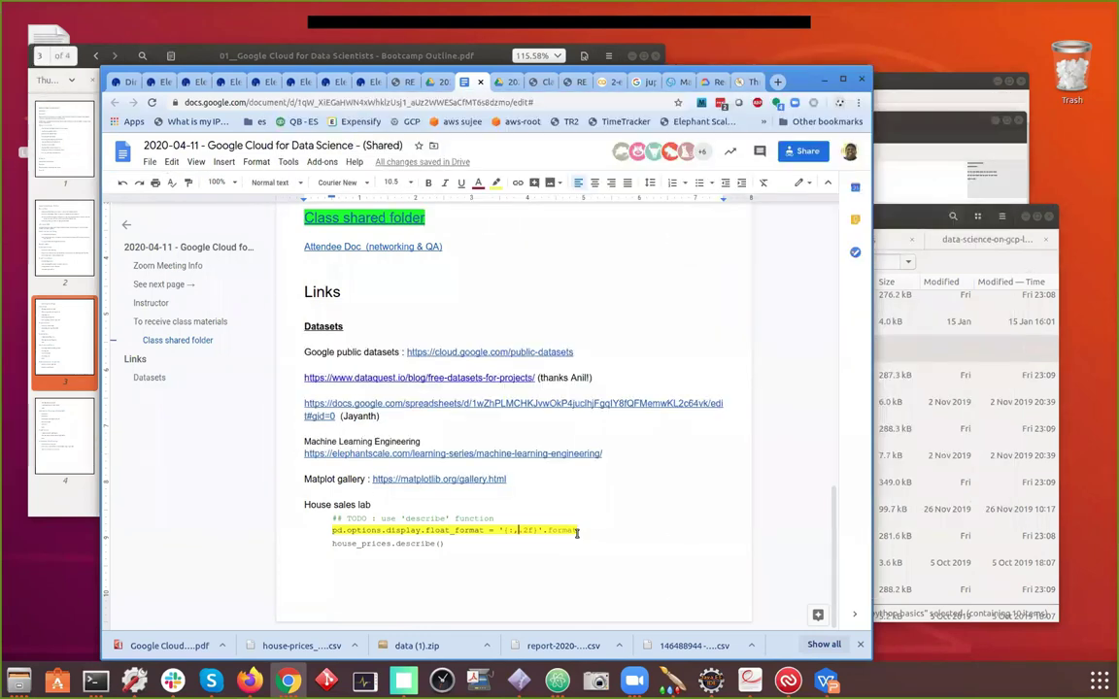
Review the house sales notebook from the describe summary down to the corr call and its correlation matrix
click(583, 82)
scroll(506, 311, down, 3)
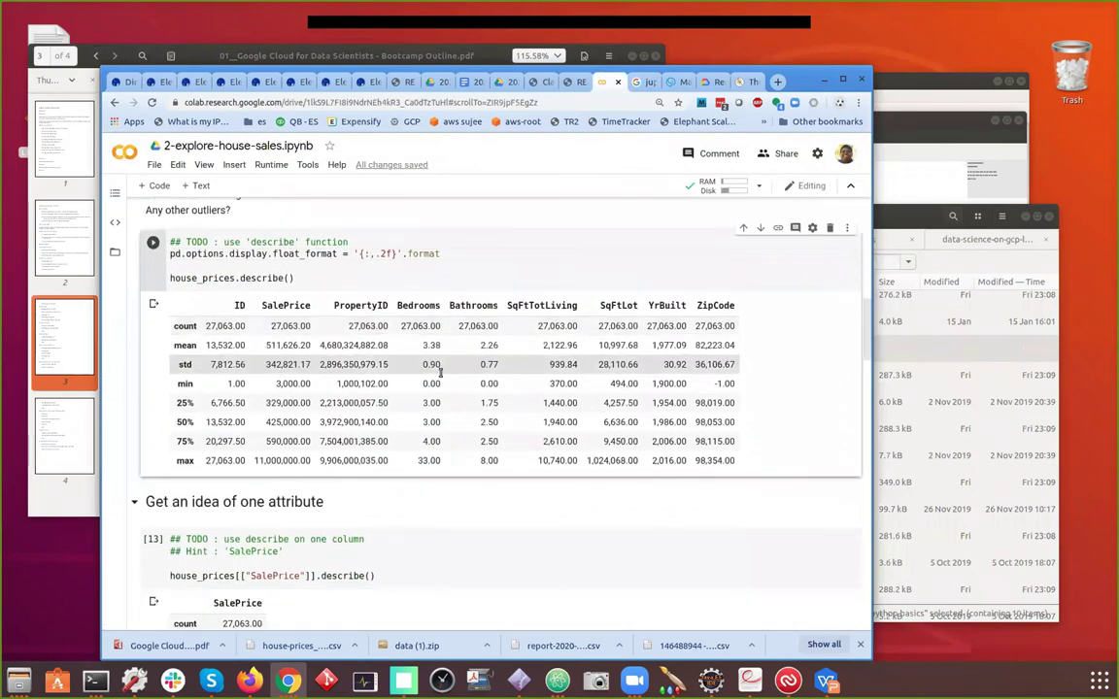
scroll(254, 366, down, 15)
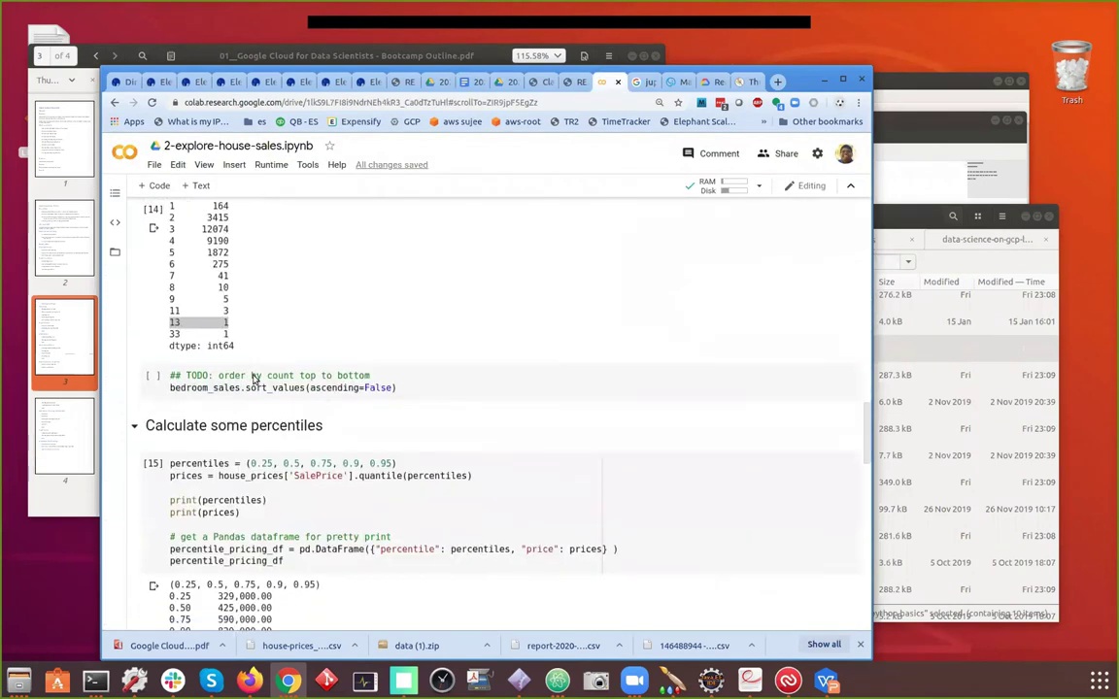
scroll(359, 376, down, 5)
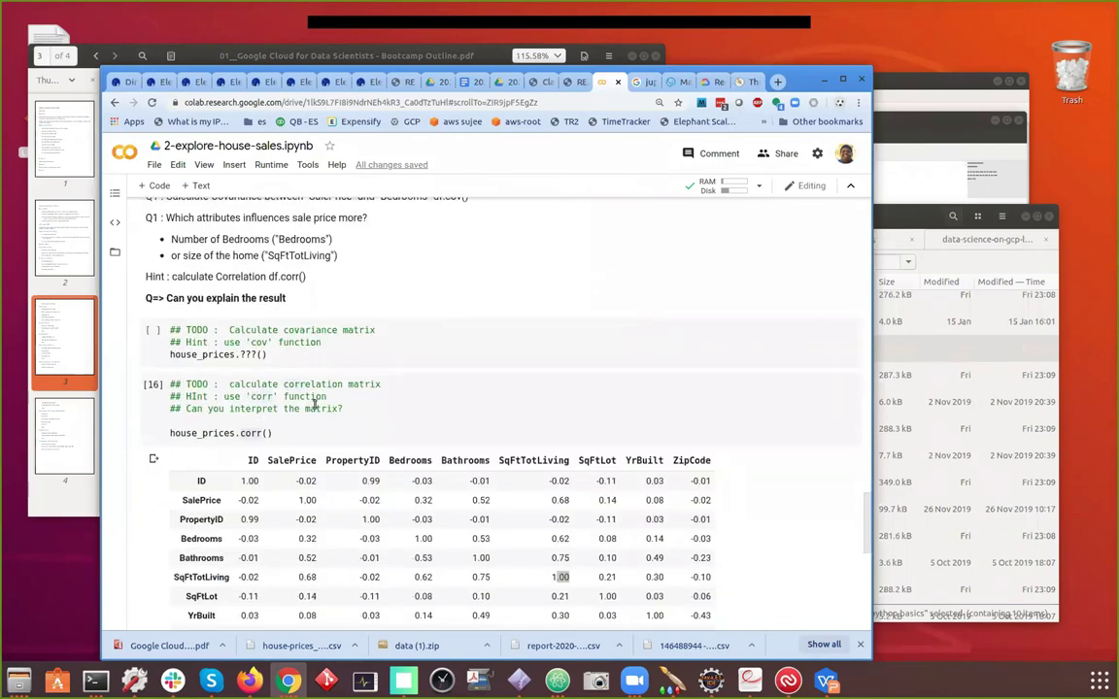
click(282, 426)
scroll(280, 408, down, 1)
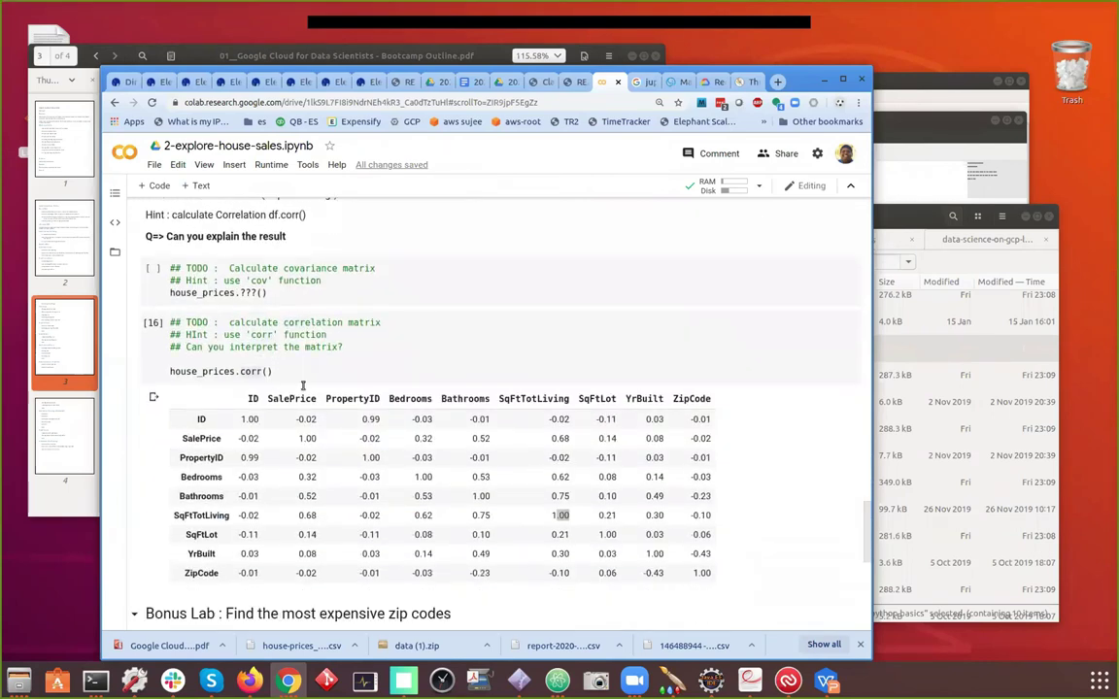
double_click(252, 371)
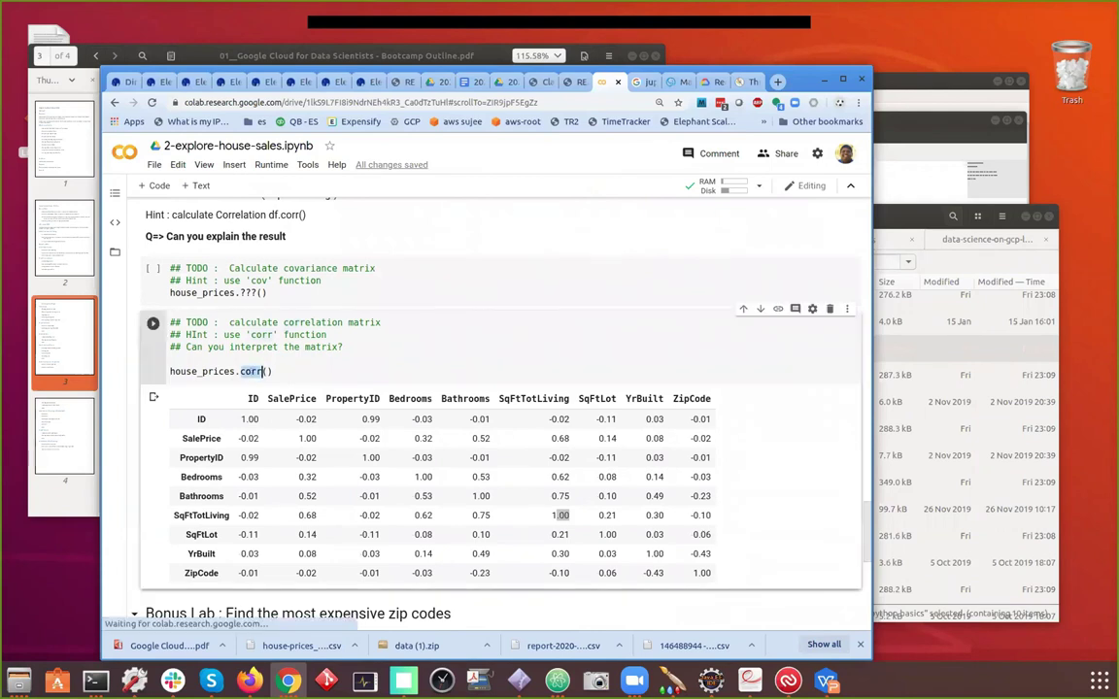
key(ctrl+alt+t)
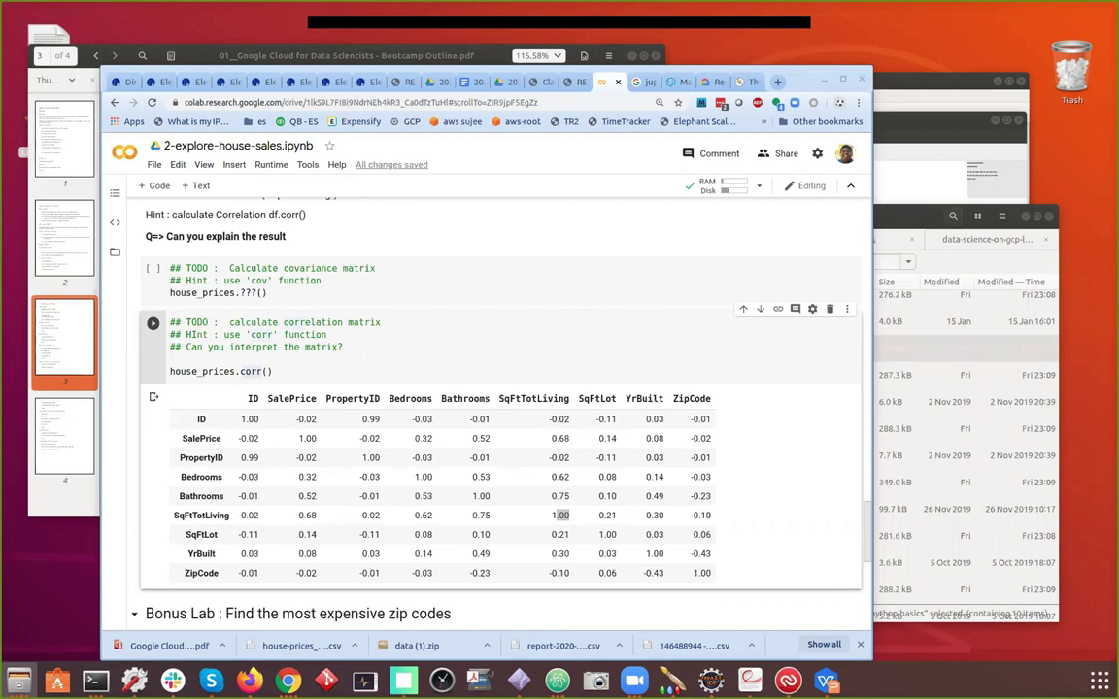
Close the Data Science on GCP Labs README page in the last browser tab and return to the notebook's correlation cell
click(744, 81)
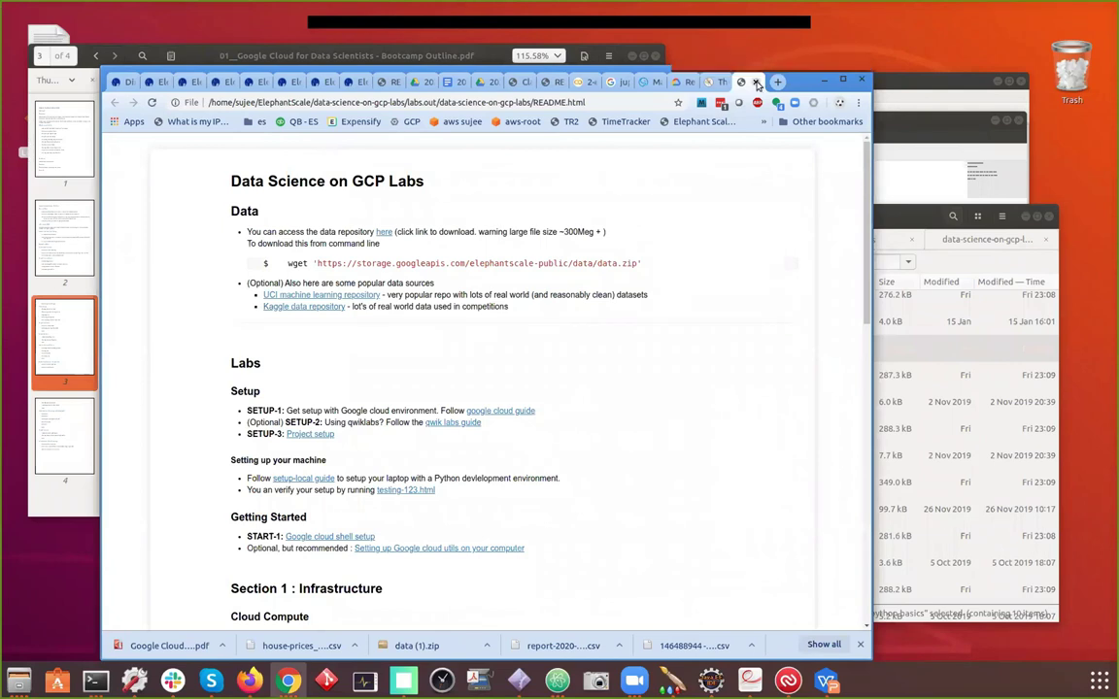
click(756, 82)
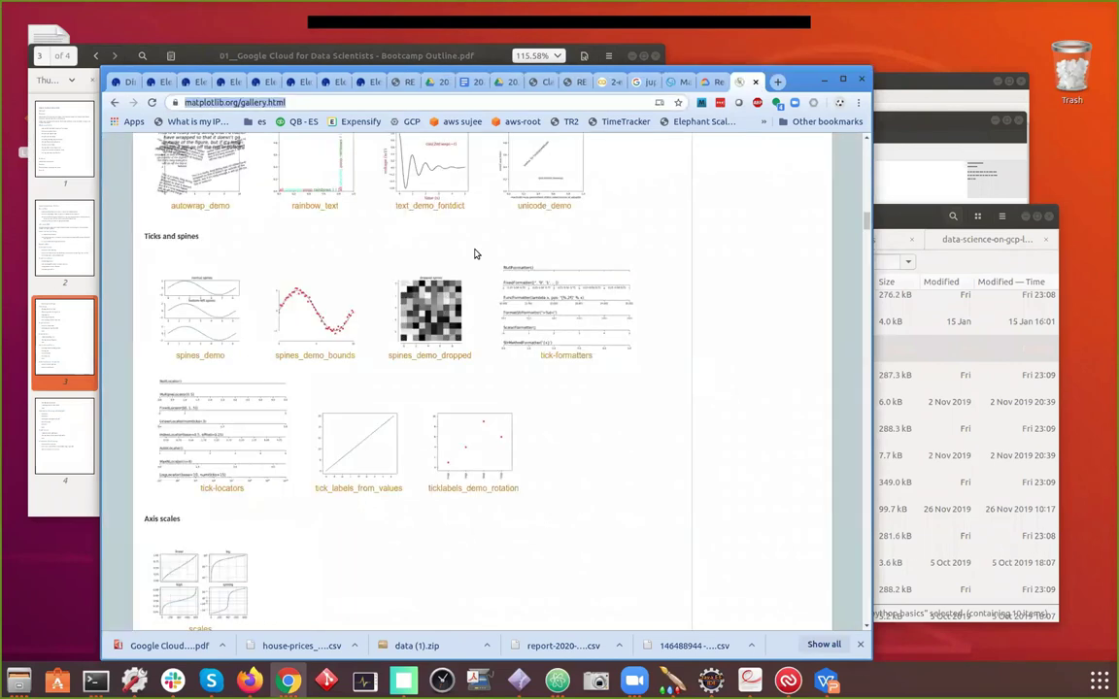
click(613, 84)
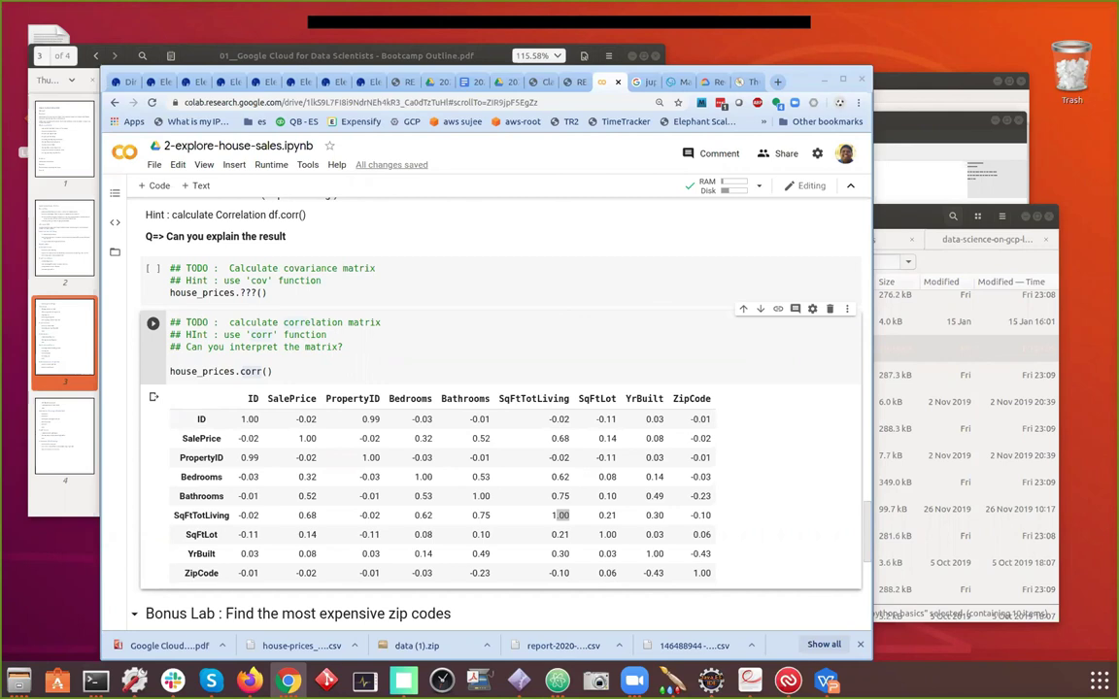
click(466, 361)
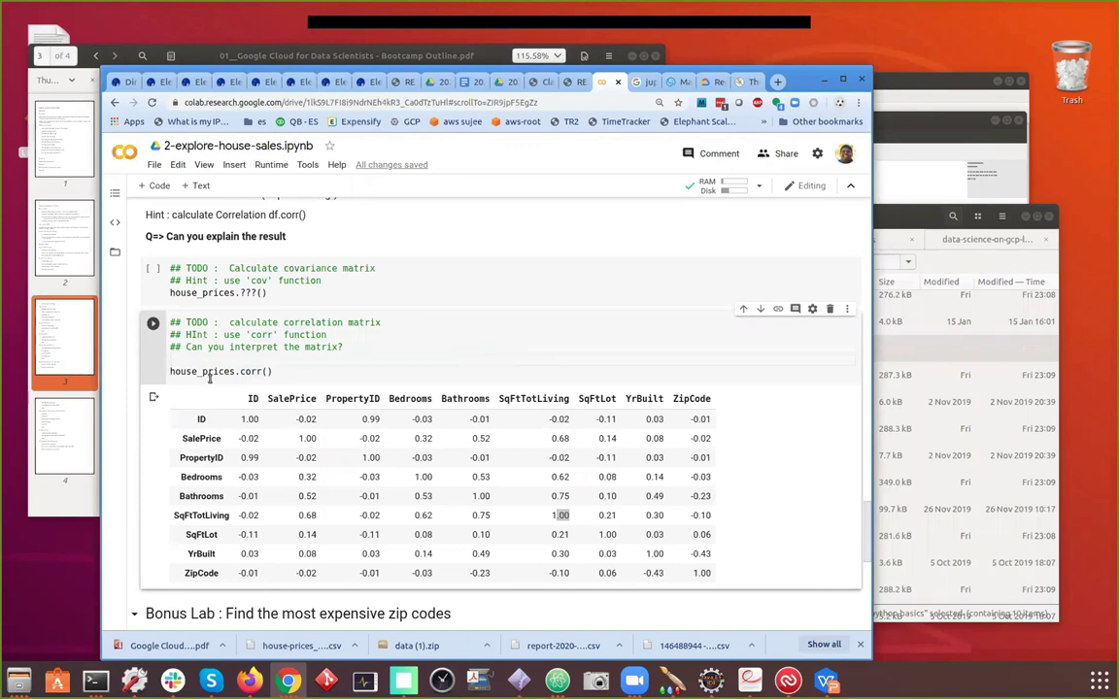
Search the web for pandas in a new browser tab and open the official site pandas.pydata.org
click(779, 83)
text(pandas)
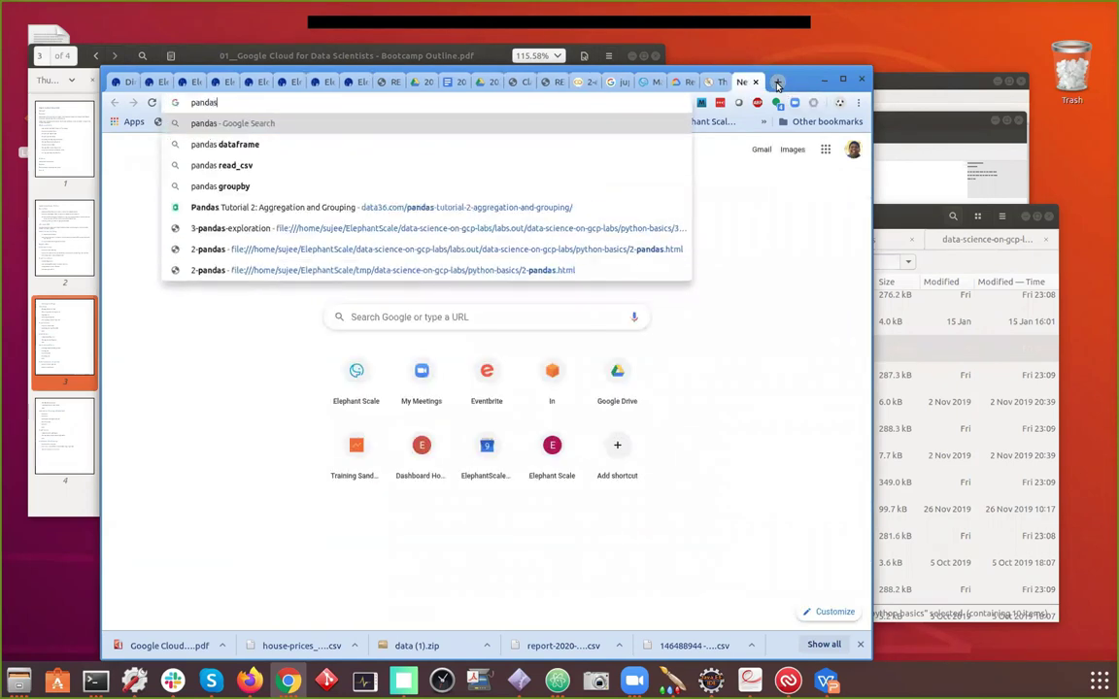
key(Return)
click(298, 238)
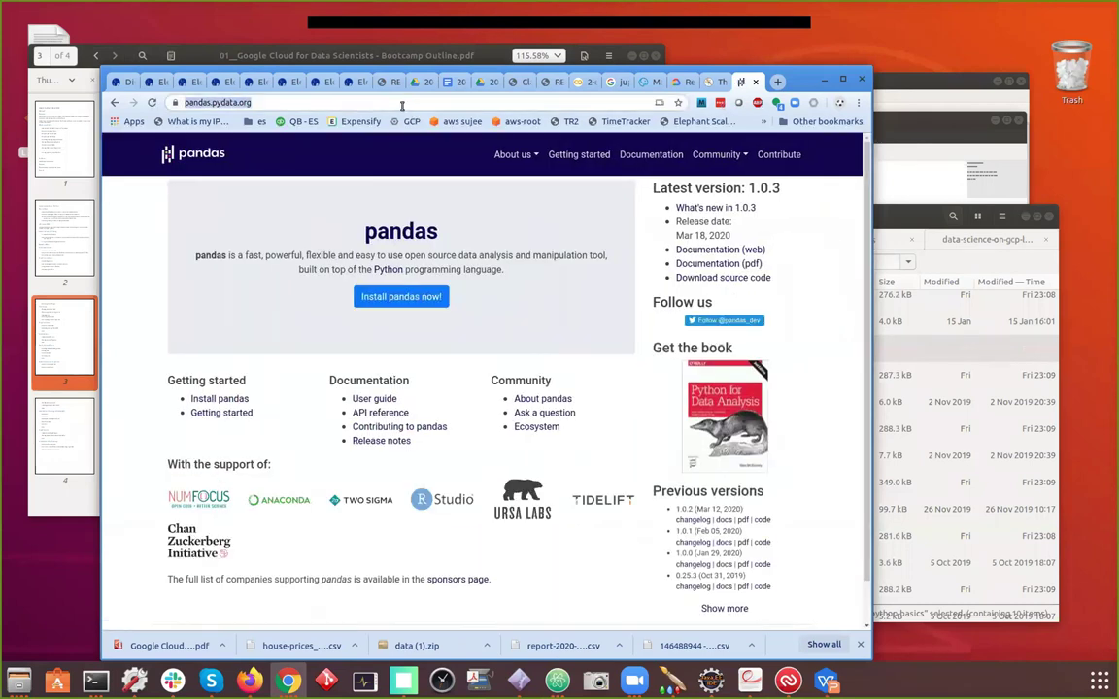
click(447, 83)
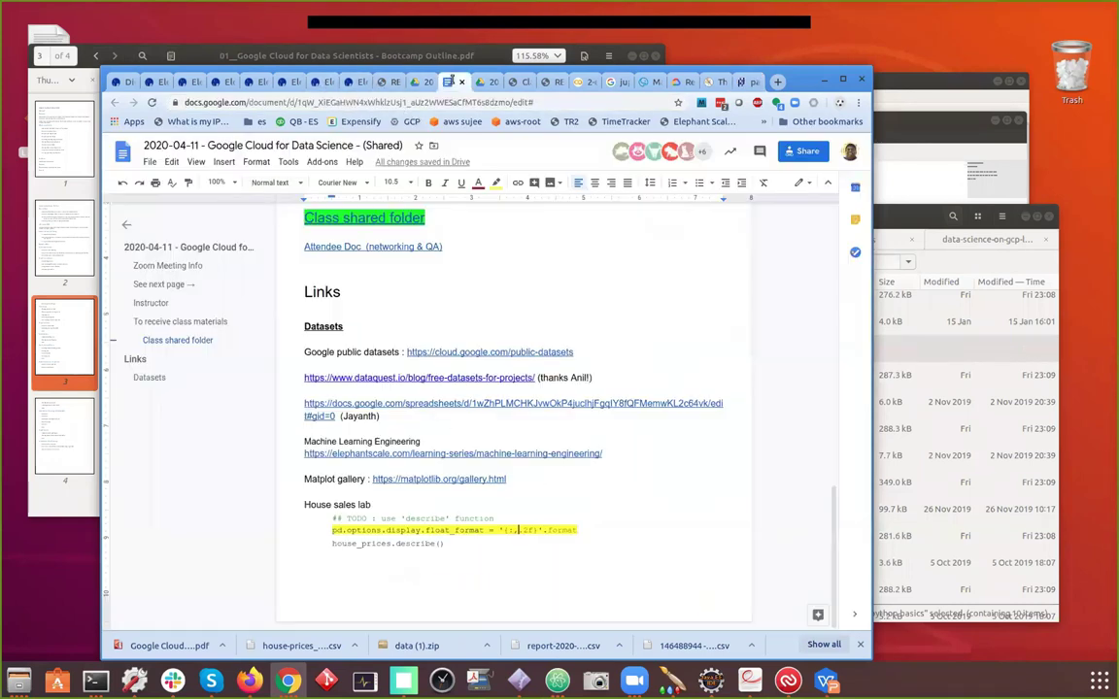
click(398, 578)
text(P)
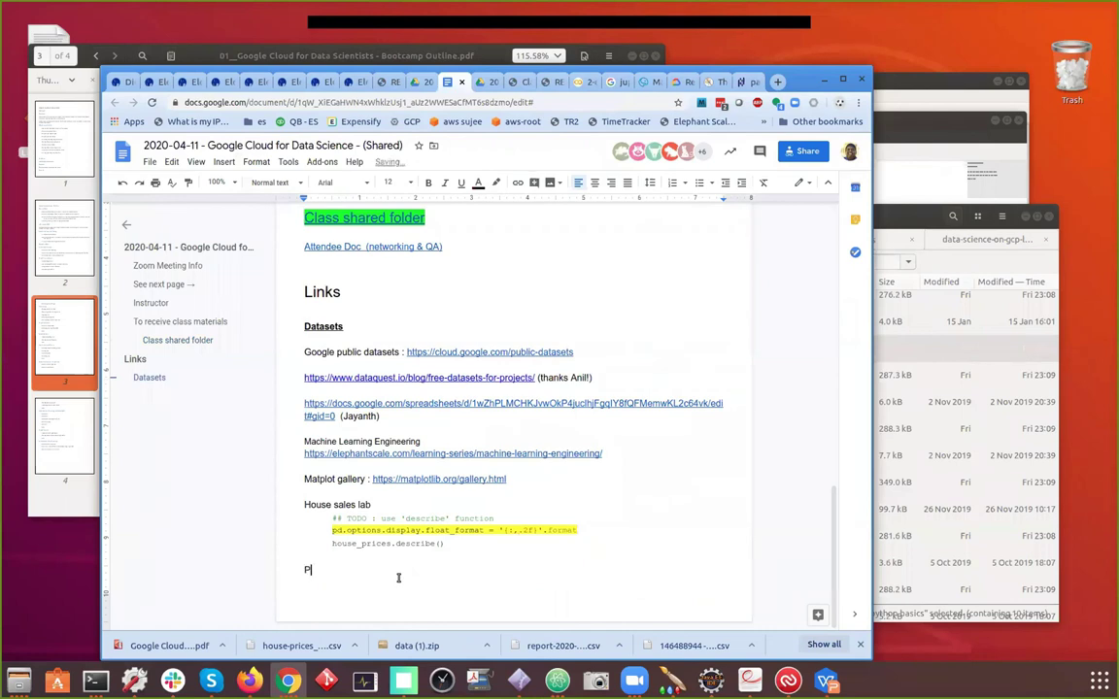
text(andas library :)
text(https://pandas.pydata.org/)
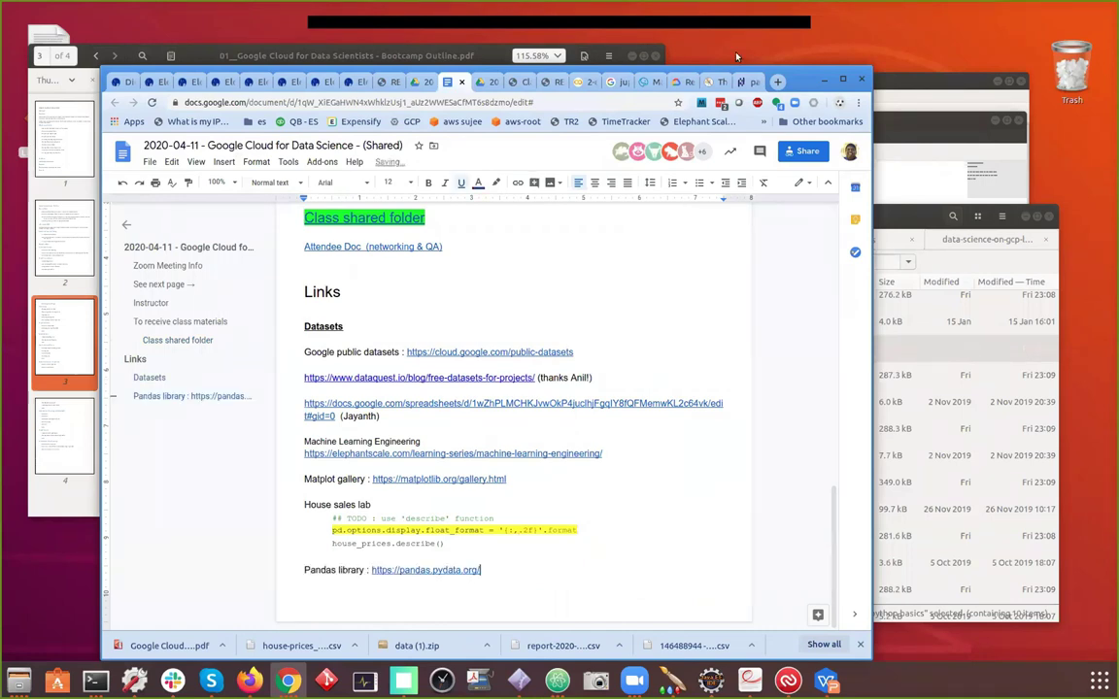
Look over the pandas home page and close the matplotlib gallery page
click(753, 82)
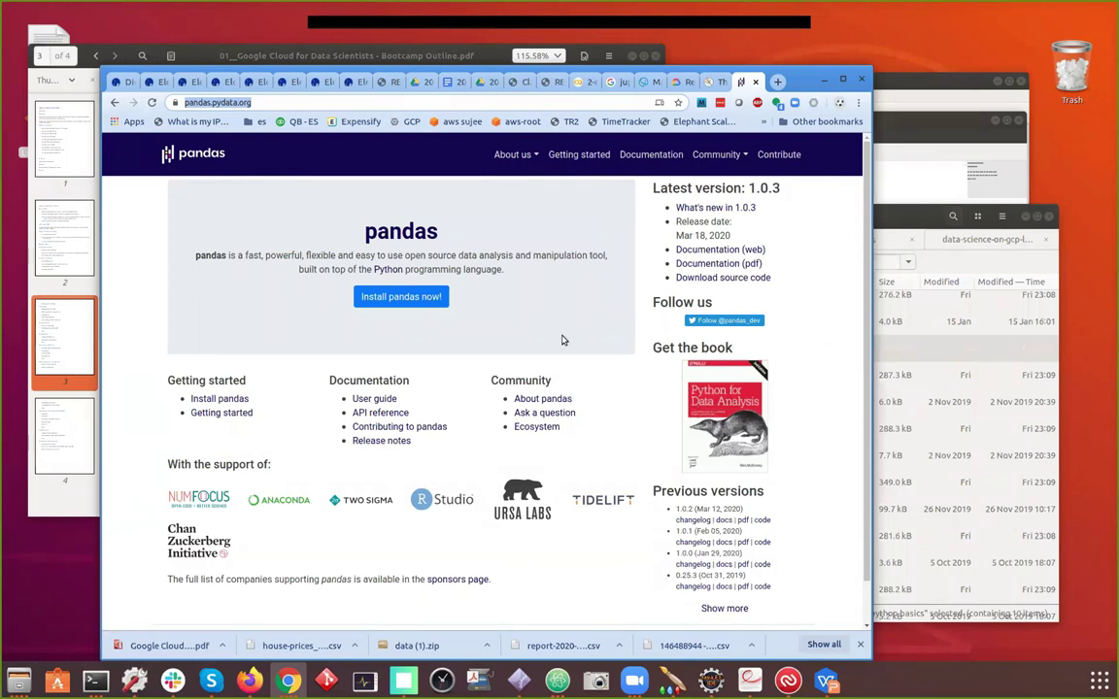
scroll(566, 341, down, 1)
scroll(565, 341, down, 1)
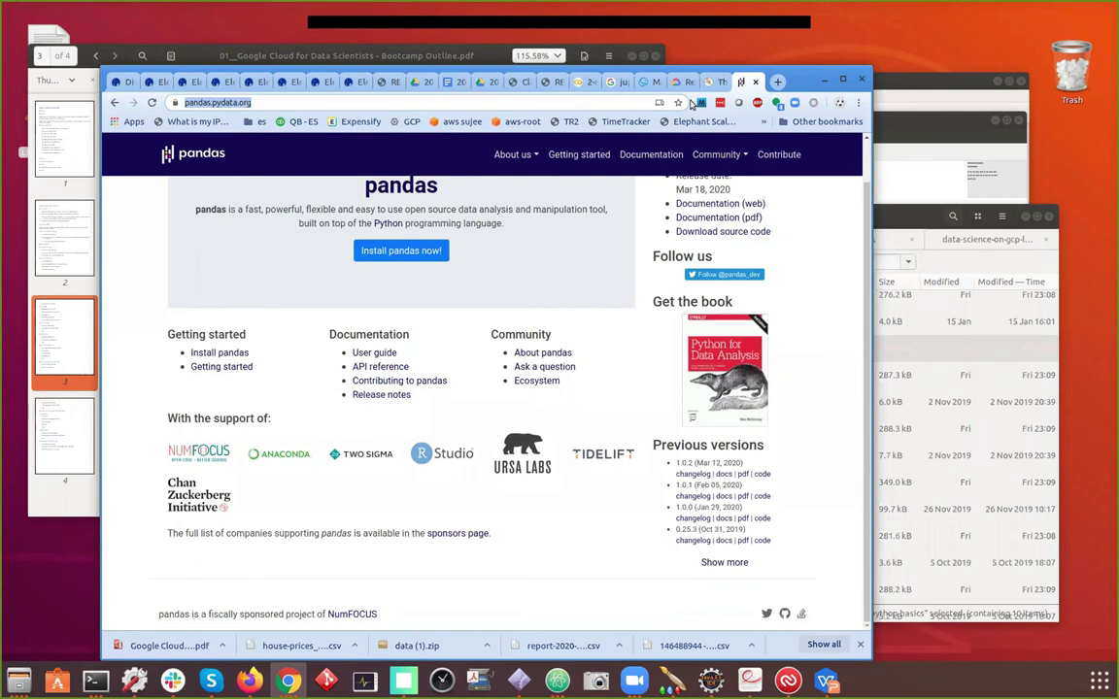
click(710, 85)
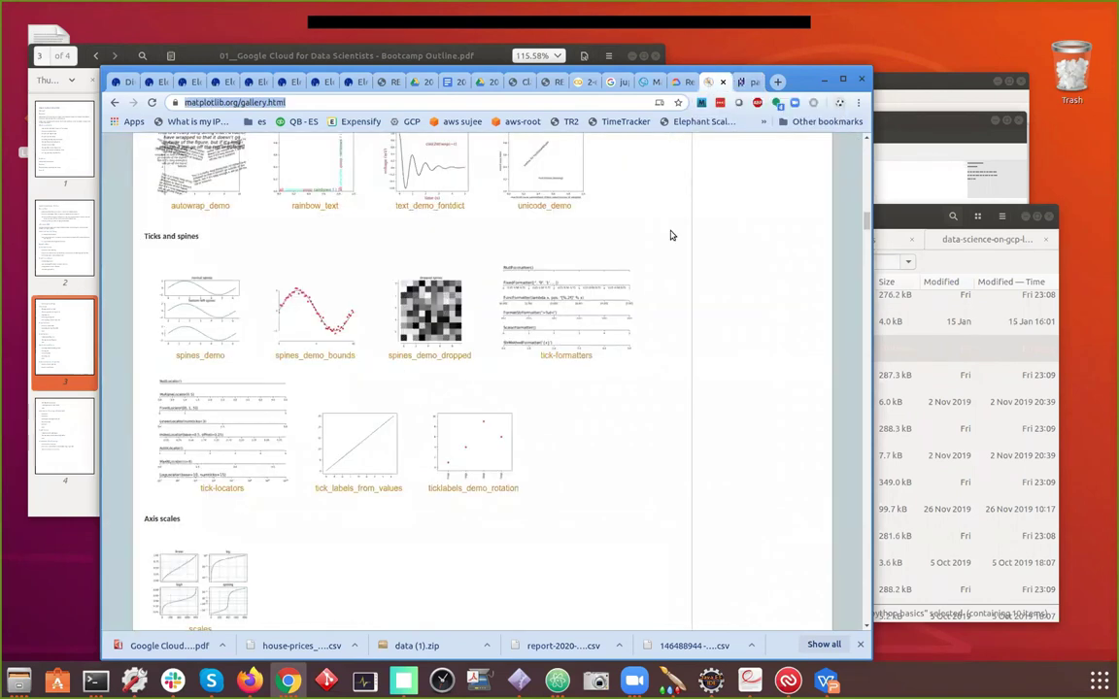
key(ctrl+Tab)
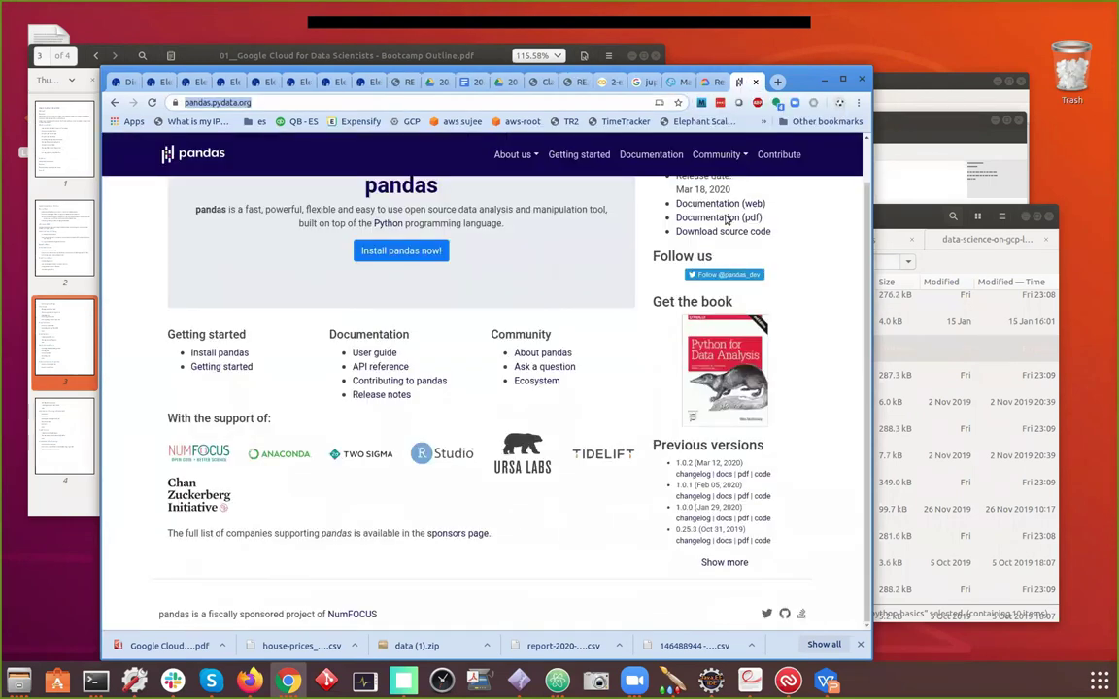
Review the notebook's results, from the house prices table and describe summary through the bedroom counts to the SalePrice percentiles
click(606, 83)
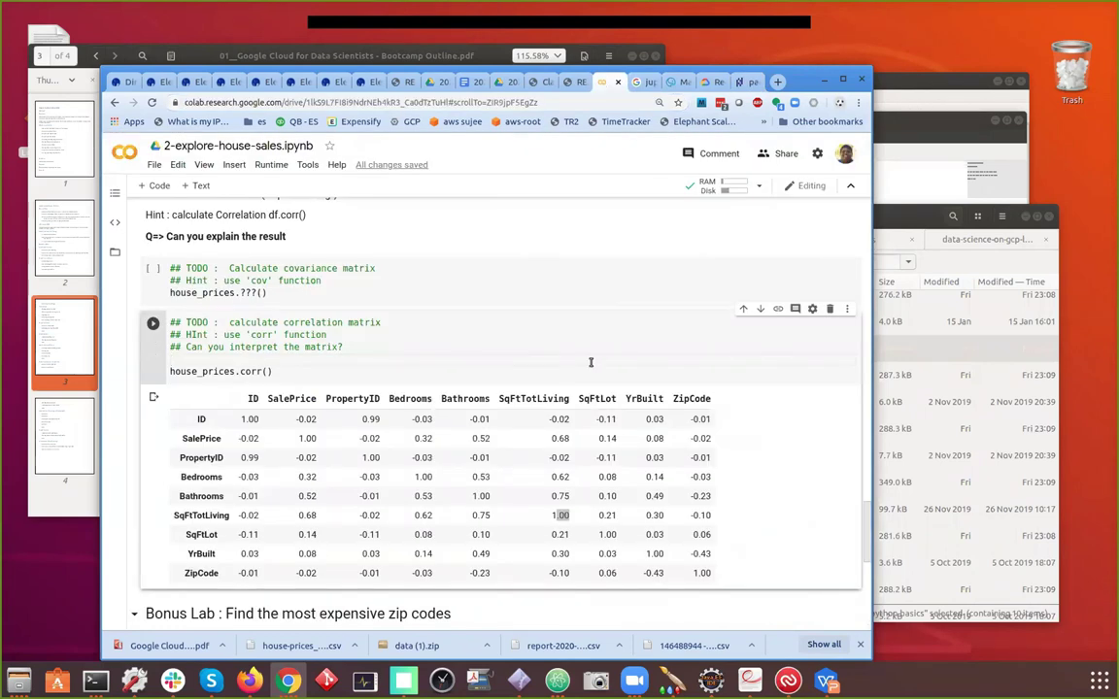
scroll(607, 365, up, 20)
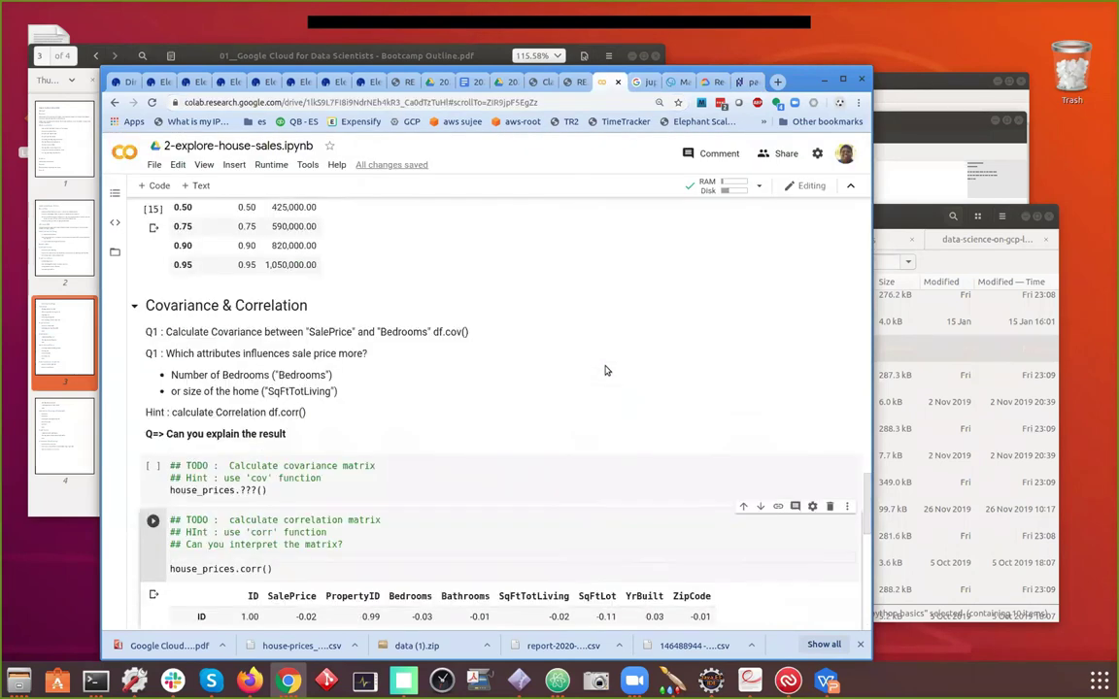
scroll(603, 369, up, 15)
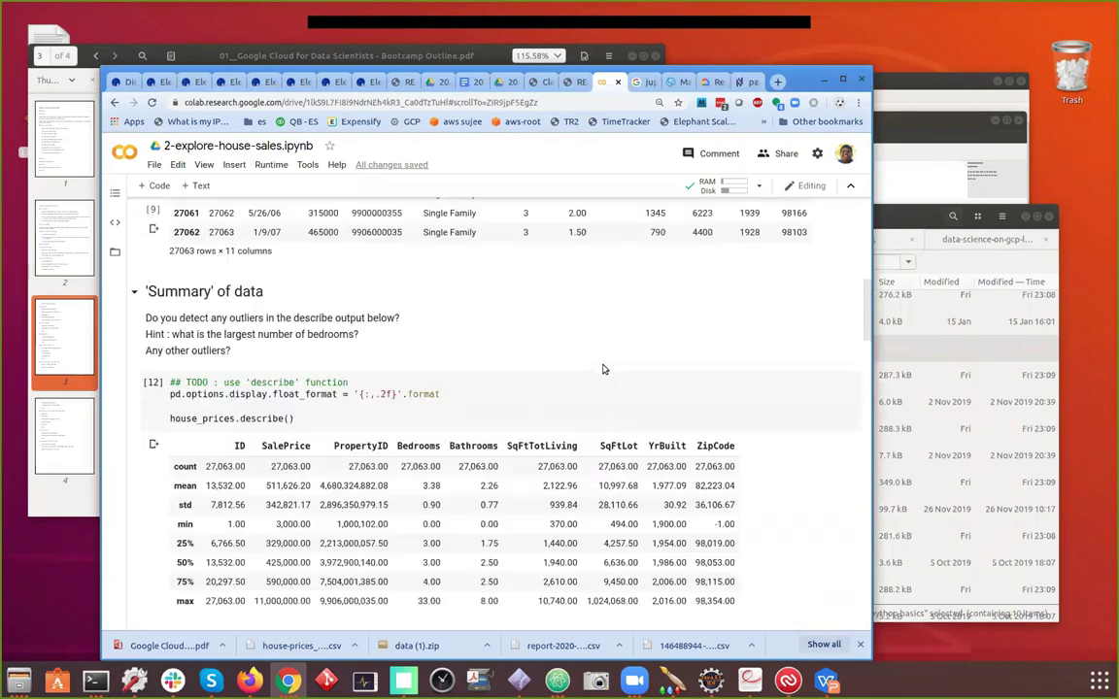
scroll(377, 406, down, 8)
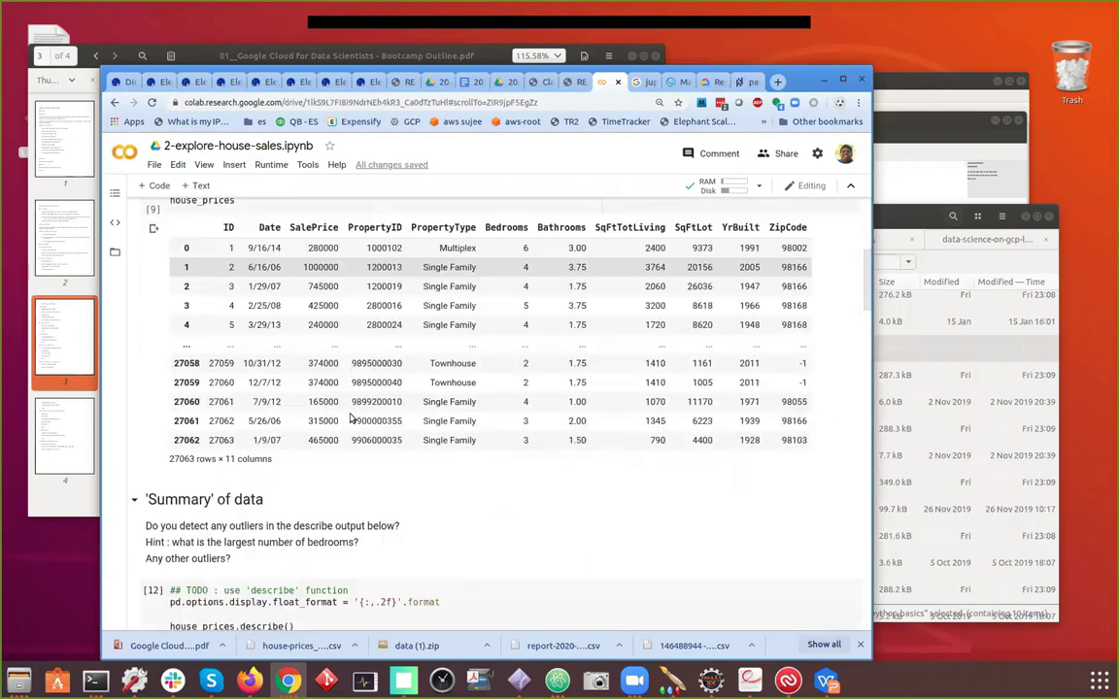
scroll(434, 325, down, 3)
scroll(435, 324, down, 8)
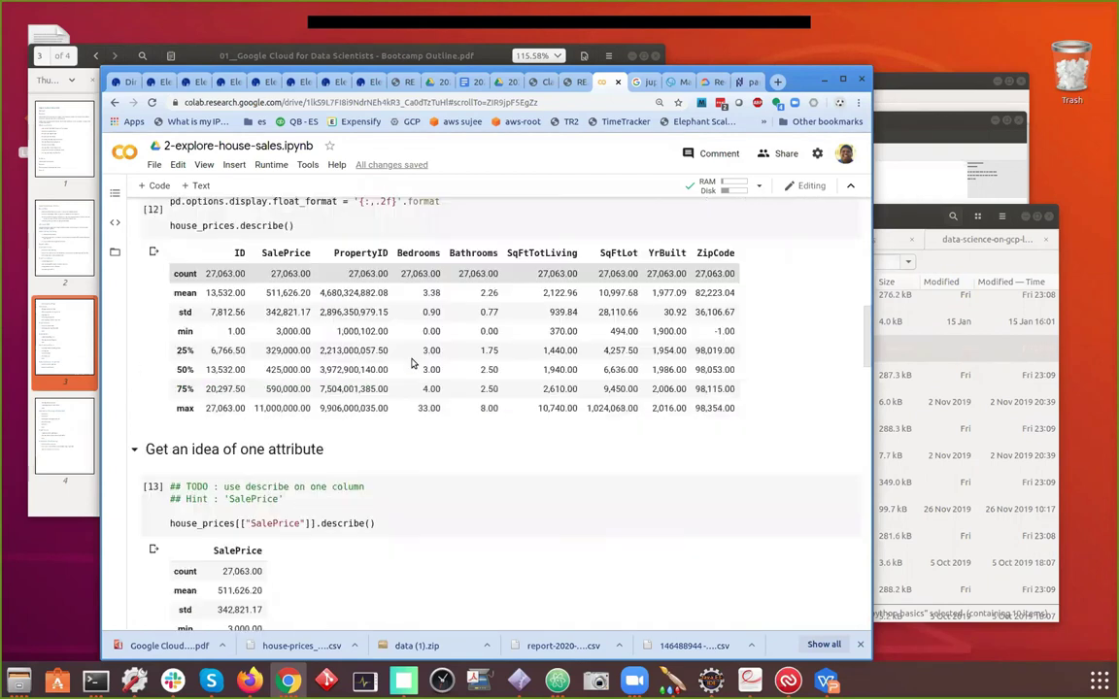
scroll(260, 450, down, 8)
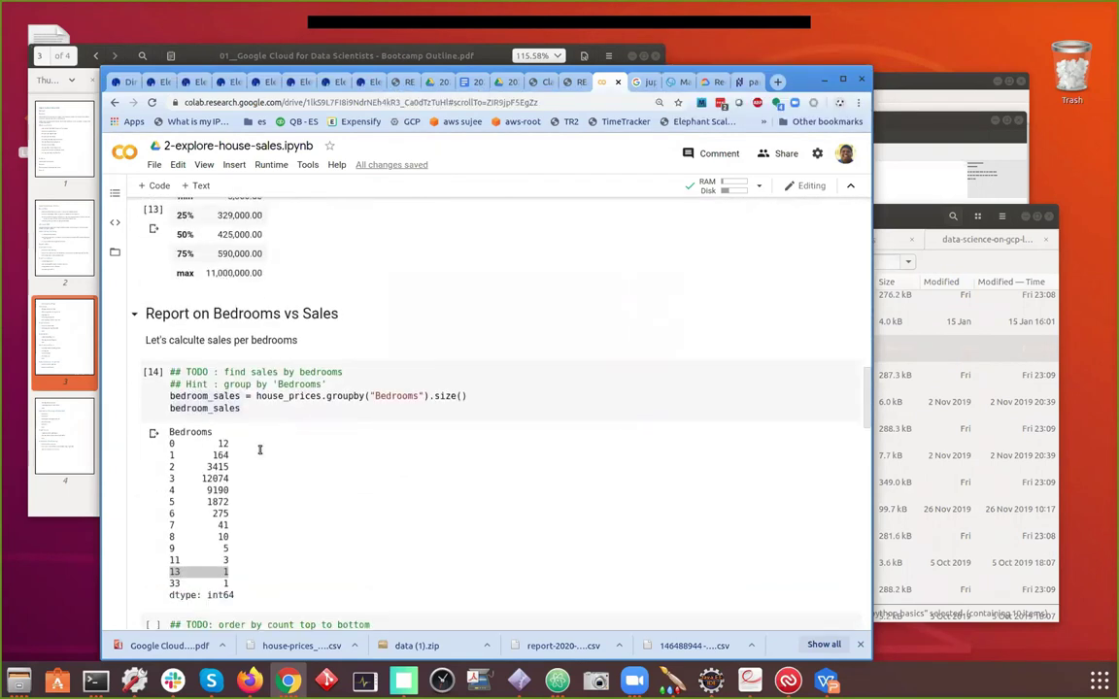
scroll(319, 442, down, 4)
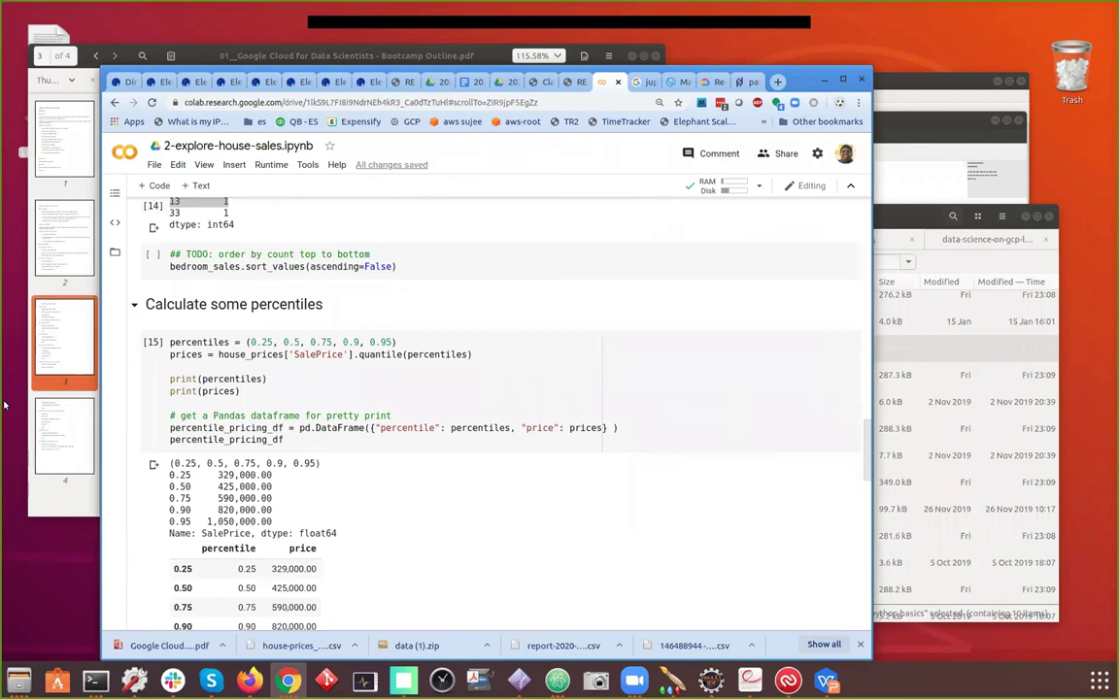
Close the Google Cloud Intro, Data Exploration and Cloud Storage slide decks
click(118, 82)
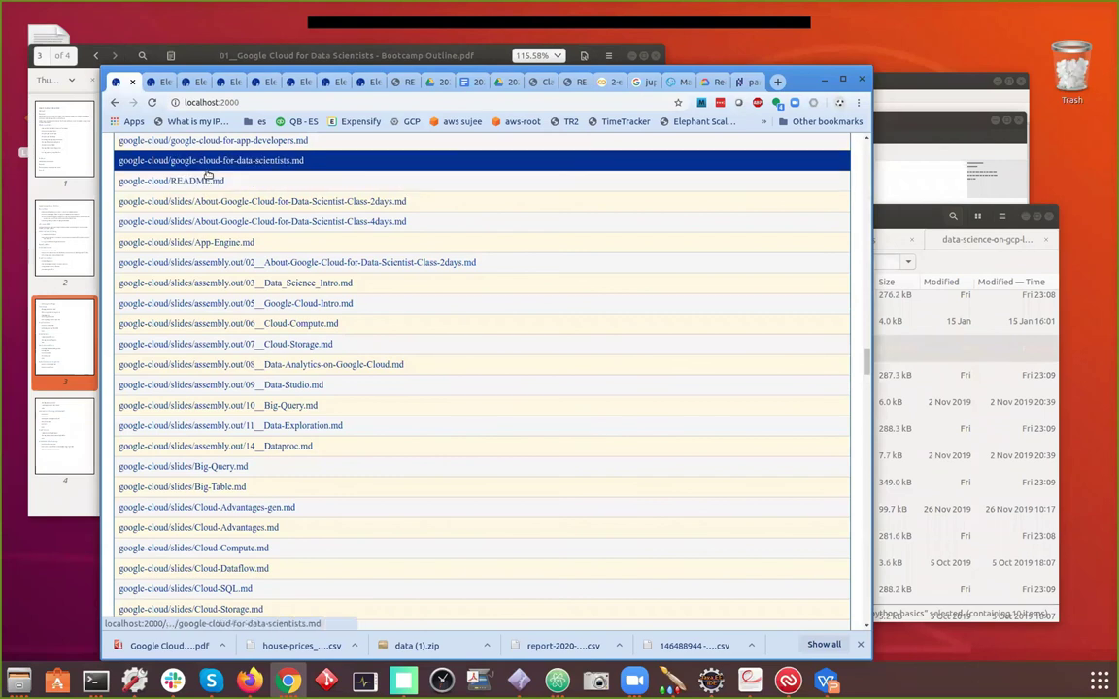
click(154, 84)
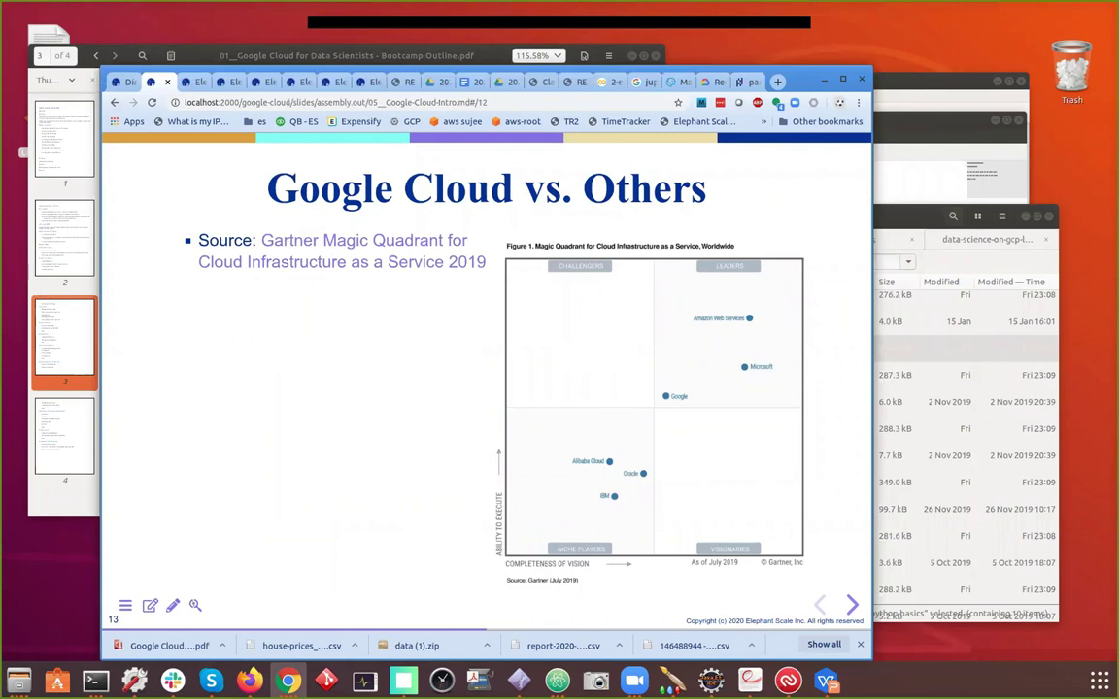
key(alt+Tab)
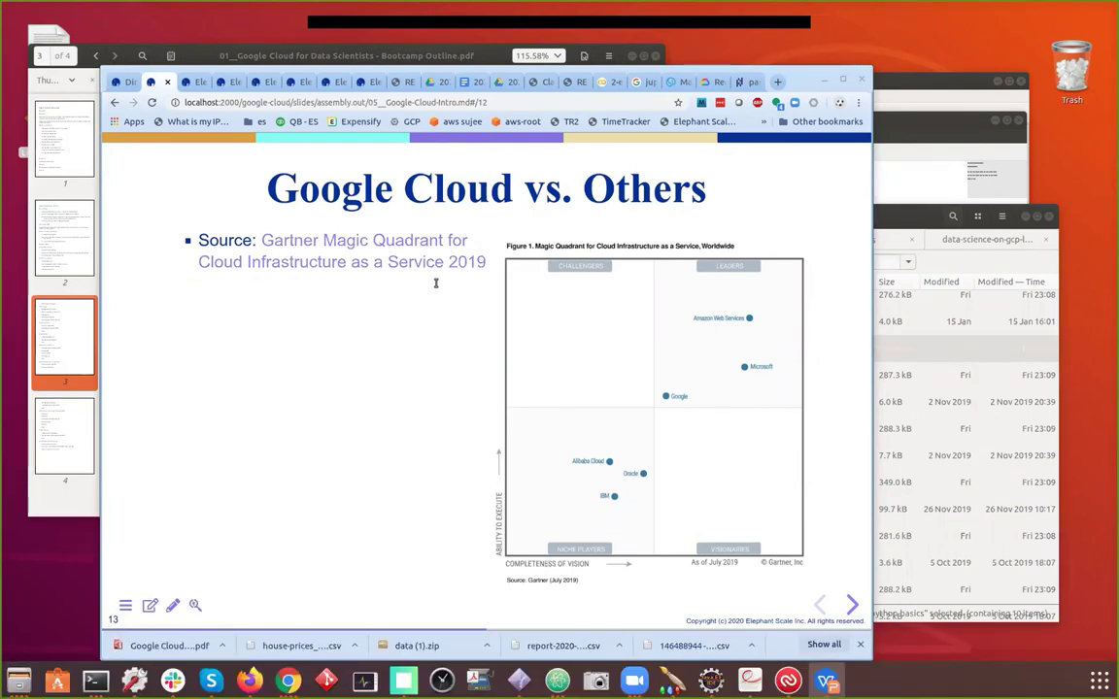
click(167, 81)
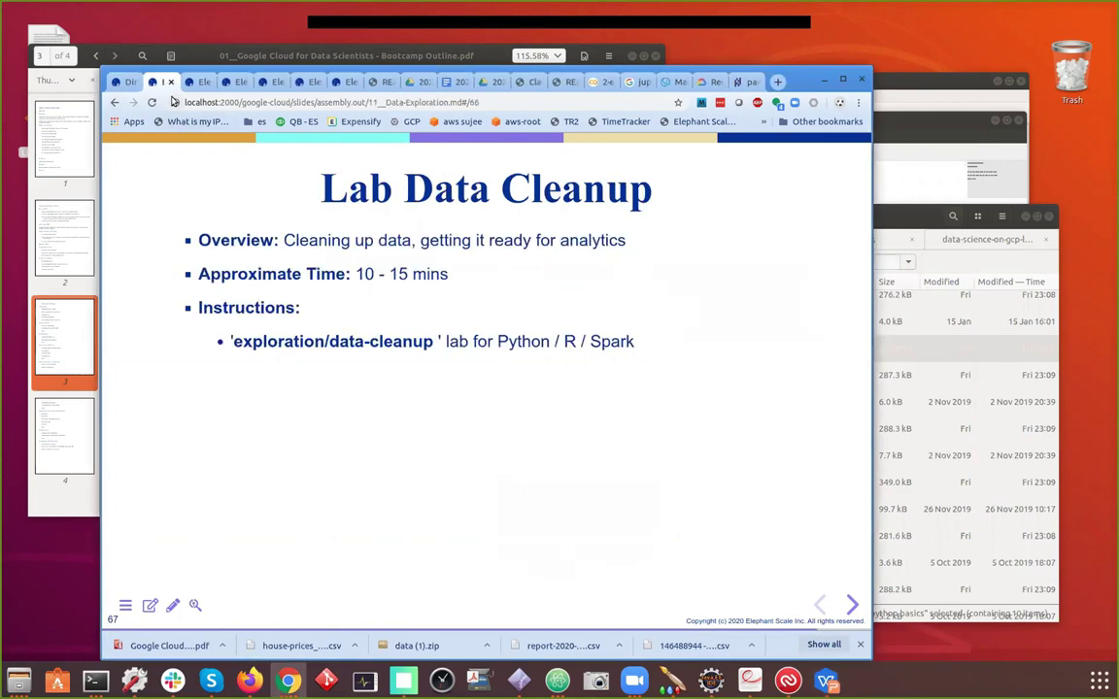
click(168, 82)
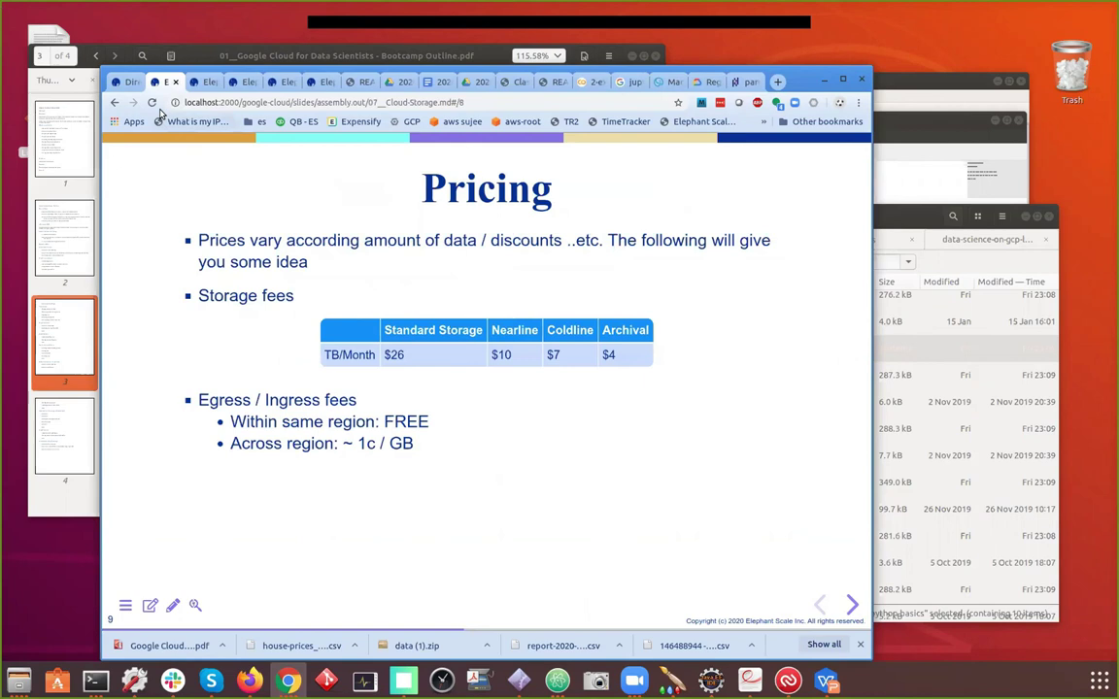
click(175, 83)
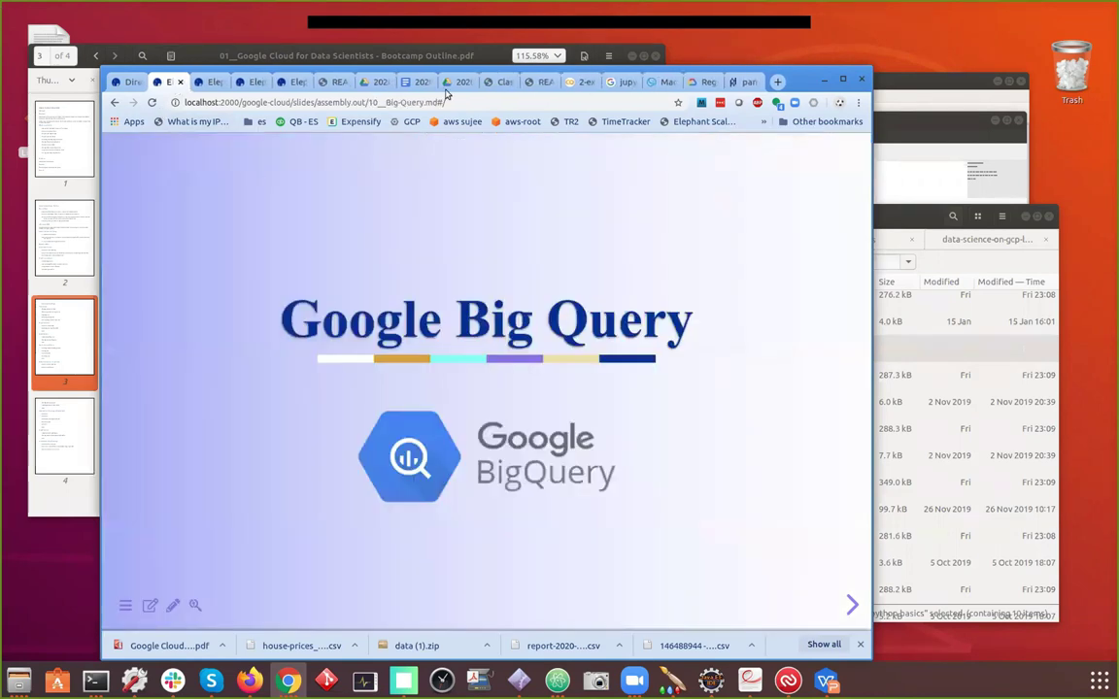
Examine the Google Colab and Data Lab entries under Section 3: Data Analysis in Python in the labs README
click(537, 82)
scroll(340, 292, down, 3)
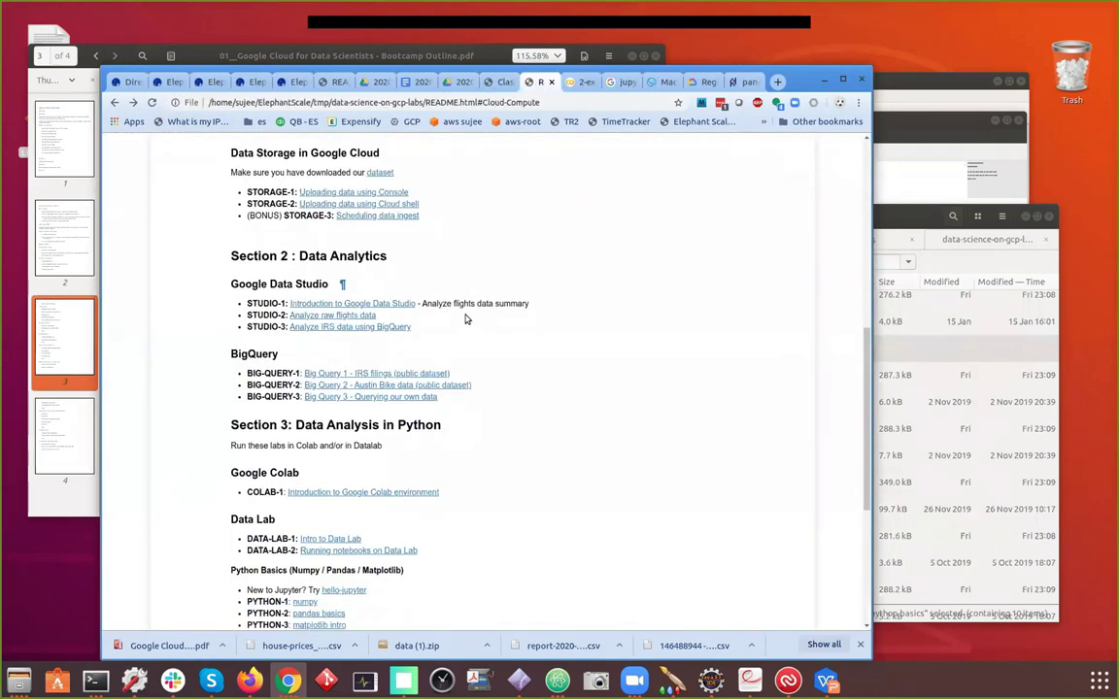
drag(247, 431, 285, 432)
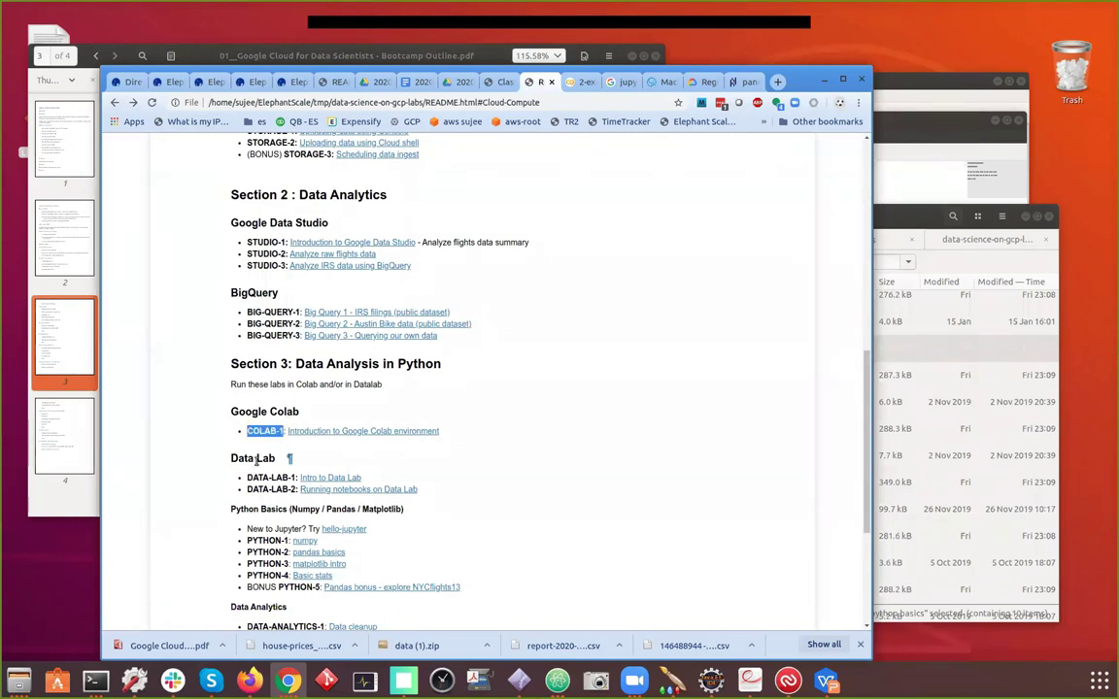
click(233, 458)
drag(233, 458, 291, 460)
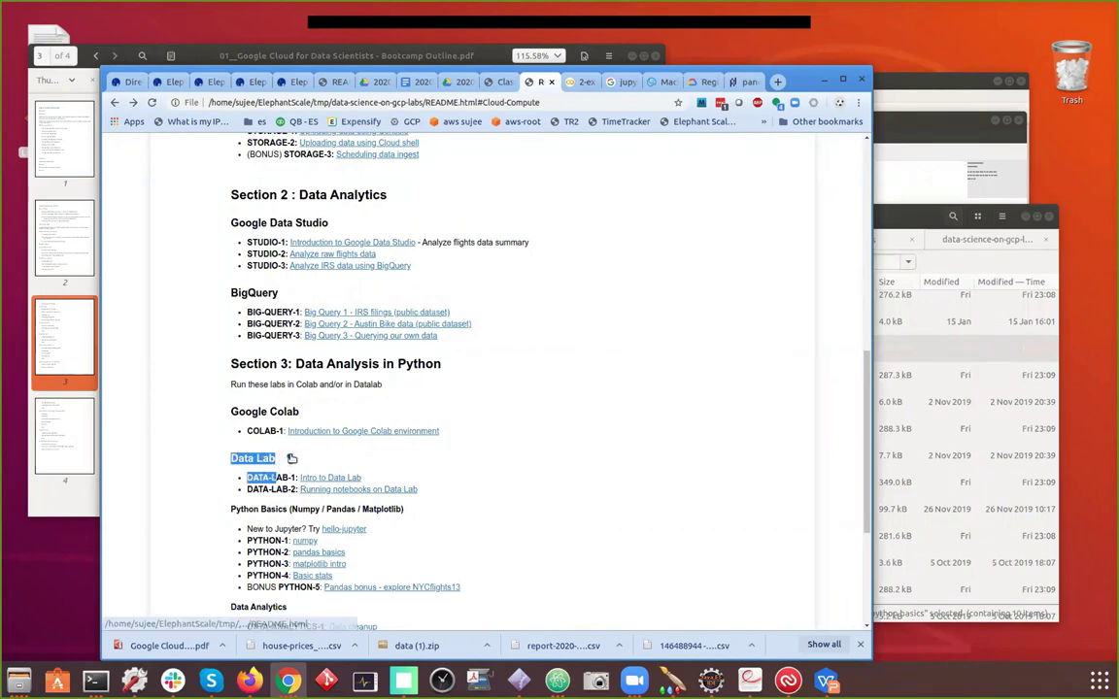
Review the README's labs from the COLAB-1 entry through the Python and Data Analytics labs to Section 4: Big Data
drag(248, 431, 279, 431)
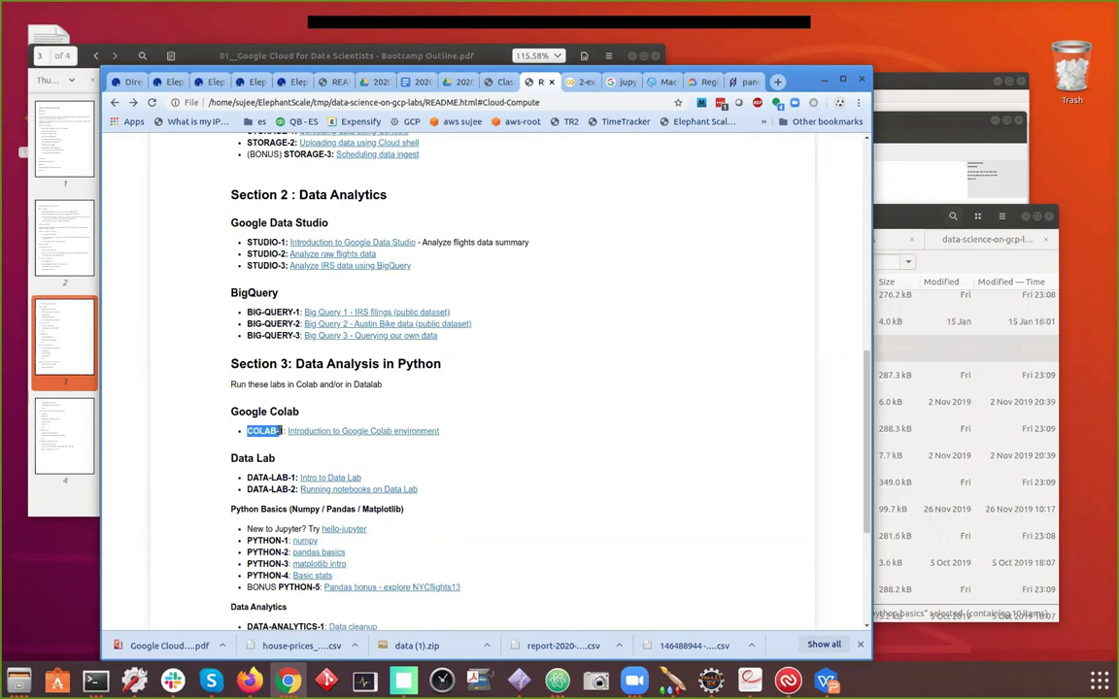
click(258, 458)
scroll(261, 460, down, 1)
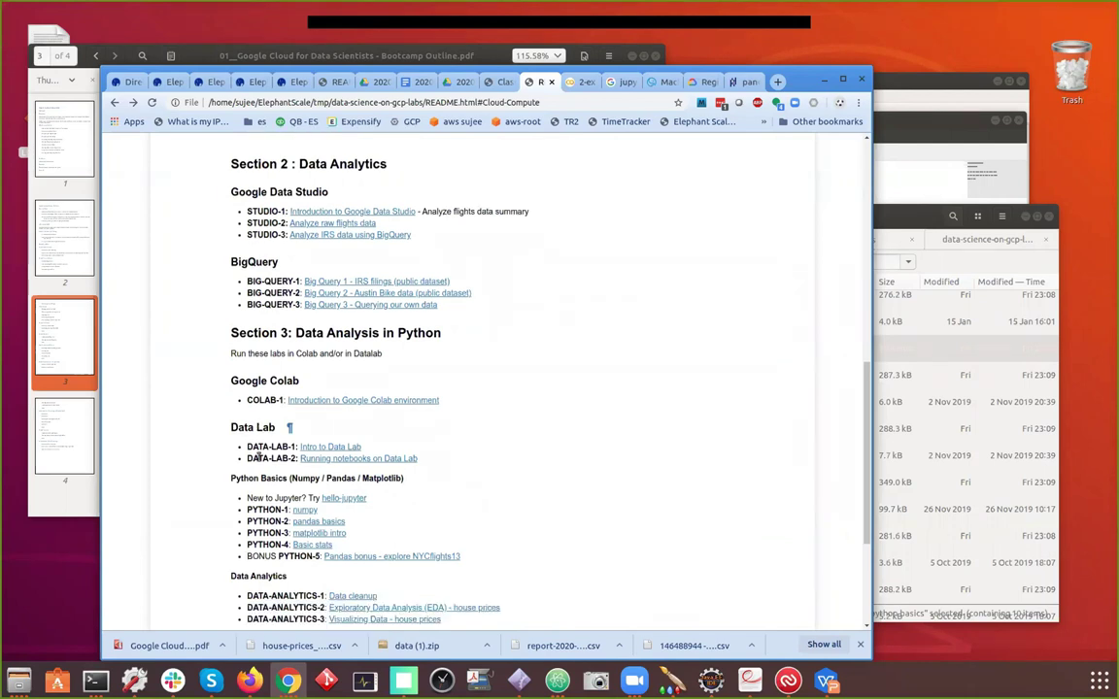
scroll(236, 456, down, 3)
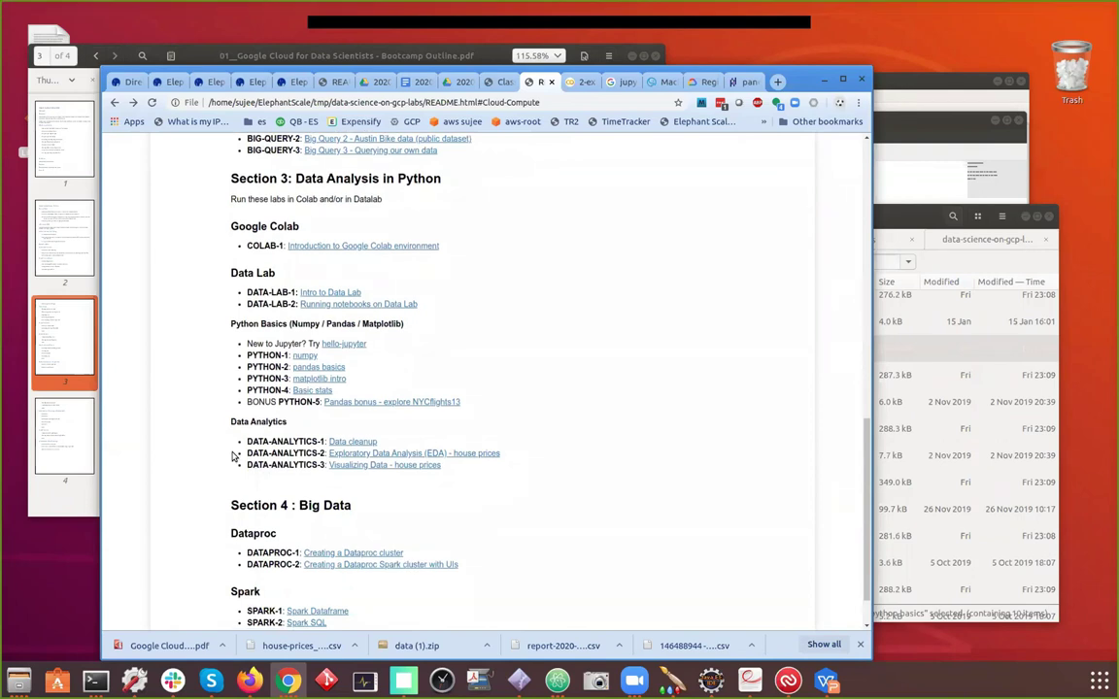
scroll(234, 457, down, 1)
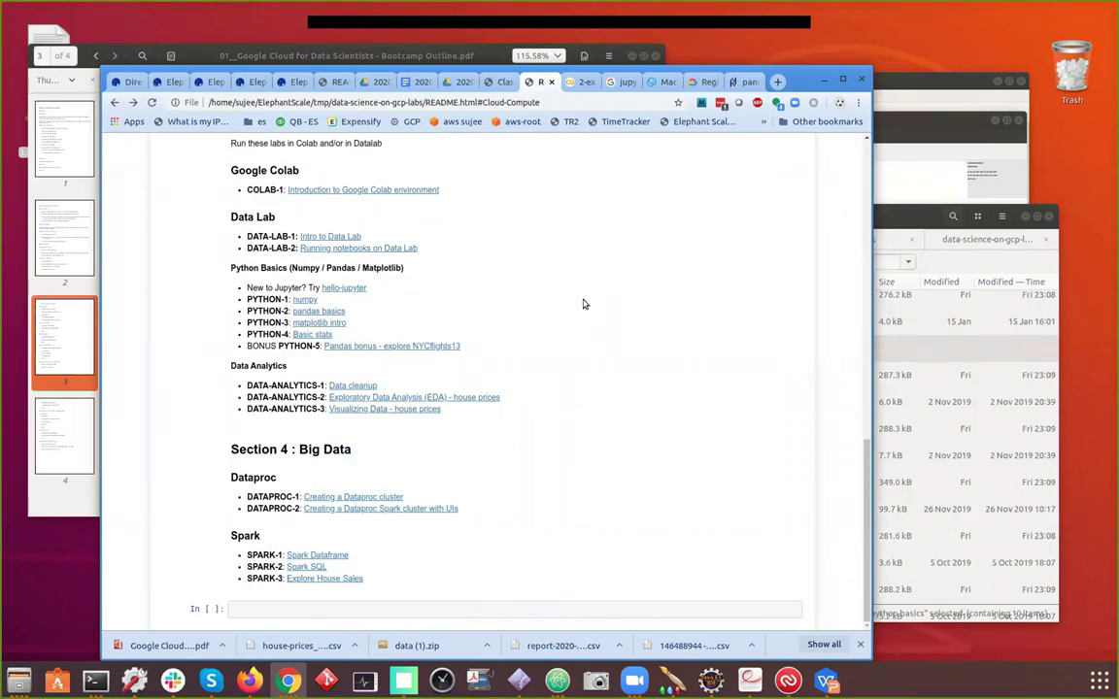
Look over the SalePrice percentiles output in the 2-explore-house-sales.ipynb notebook, down to the Covariance & Correlation section
click(577, 84)
mouse_move(714, 191)
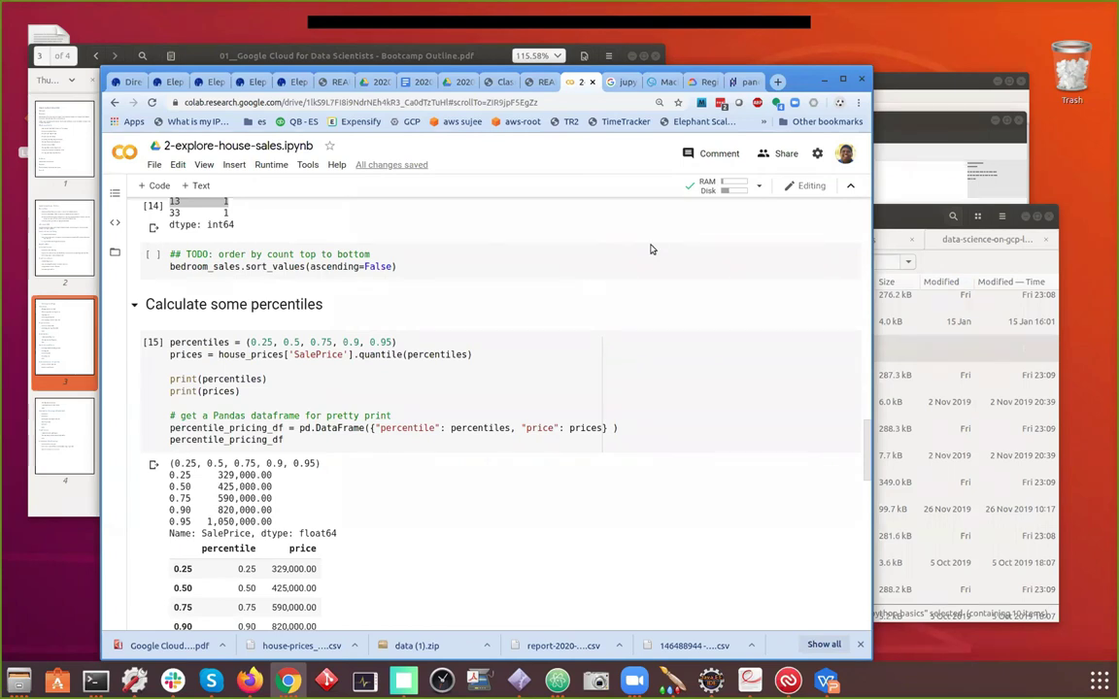
scroll(546, 313, down, 3)
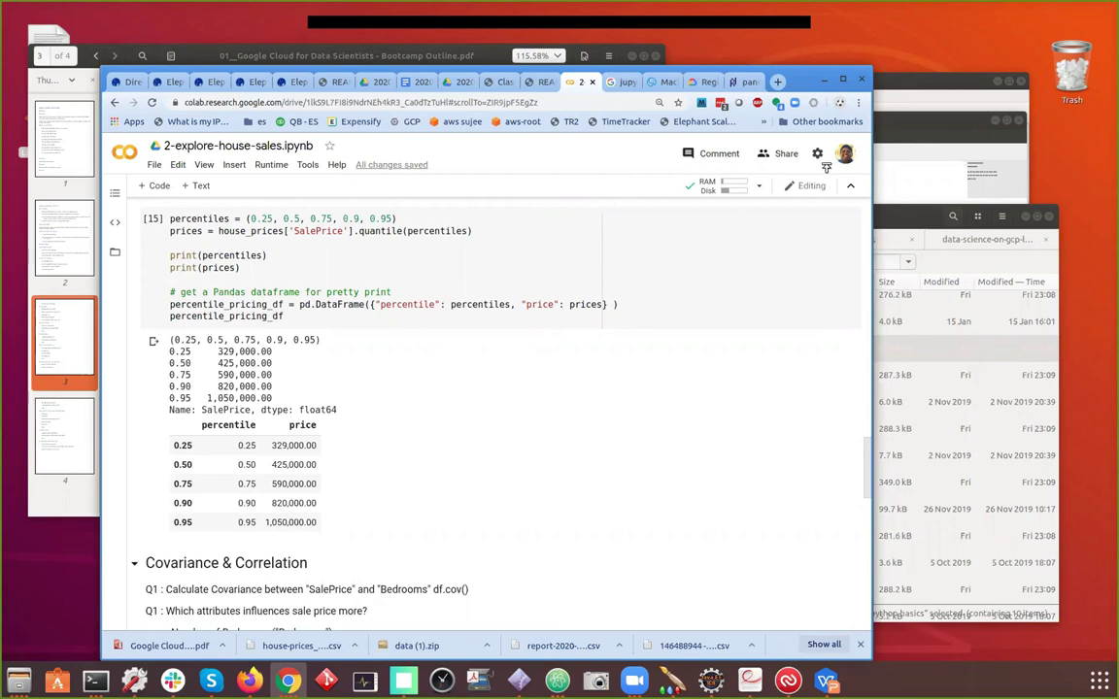
Search Google for "google colab premium" in a new browser tab
click(781, 83)
text(colab)
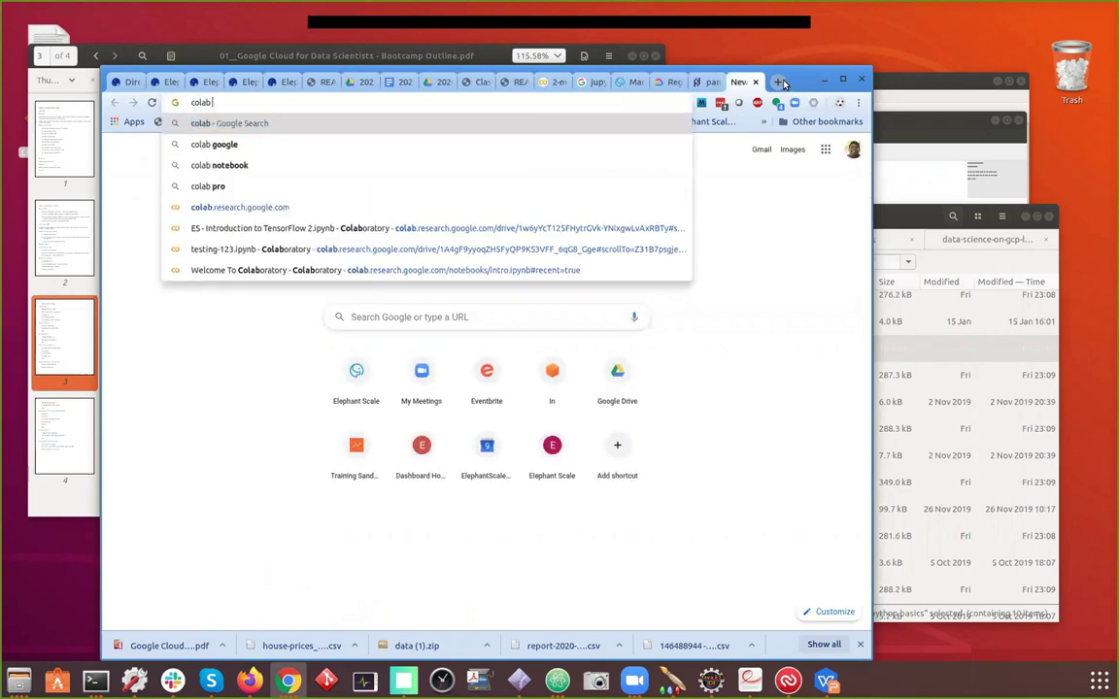
text( prem)
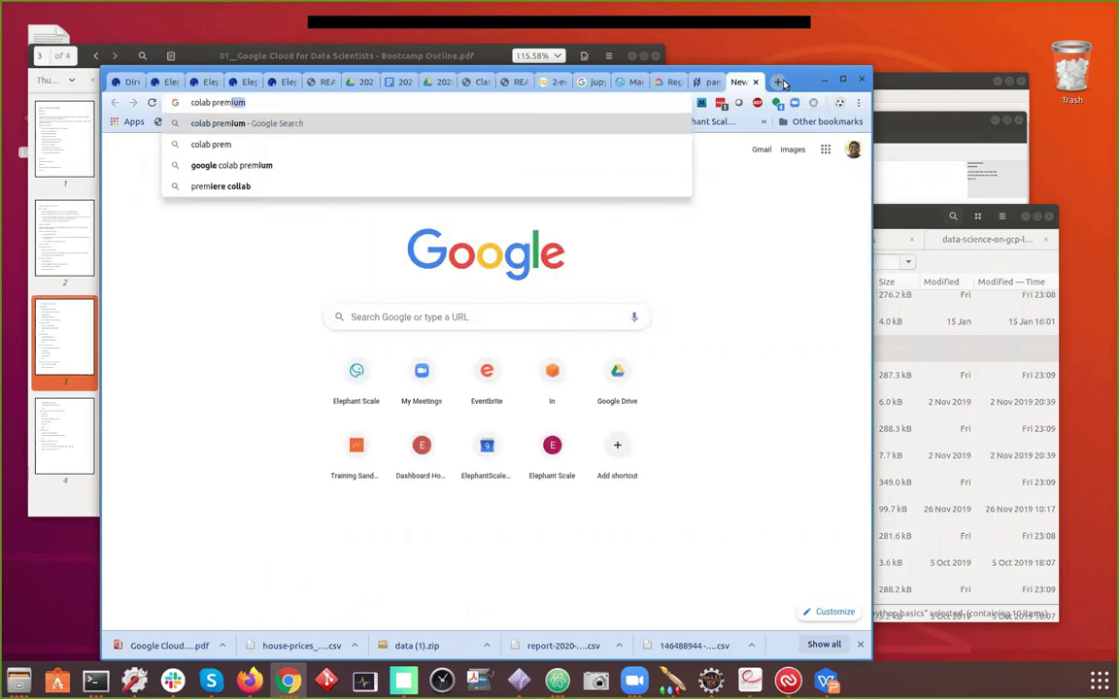
click(281, 171)
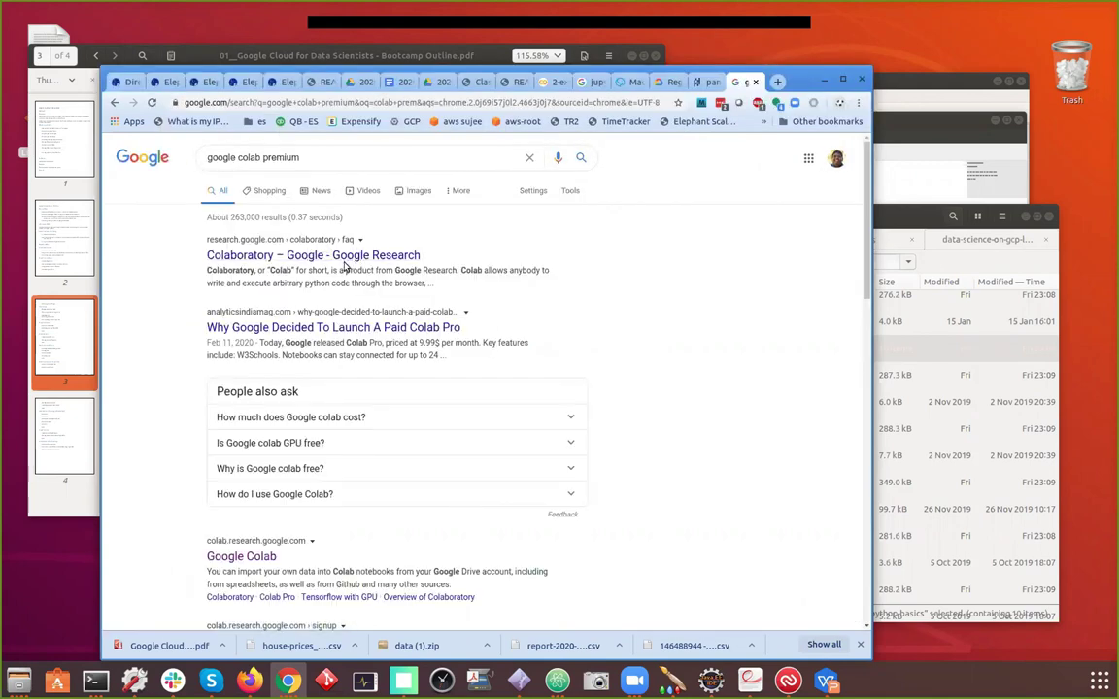
Glance at the article on Google's paid Colab Pro, return to the search results, and open the Colab Pro signup page
click(353, 332)
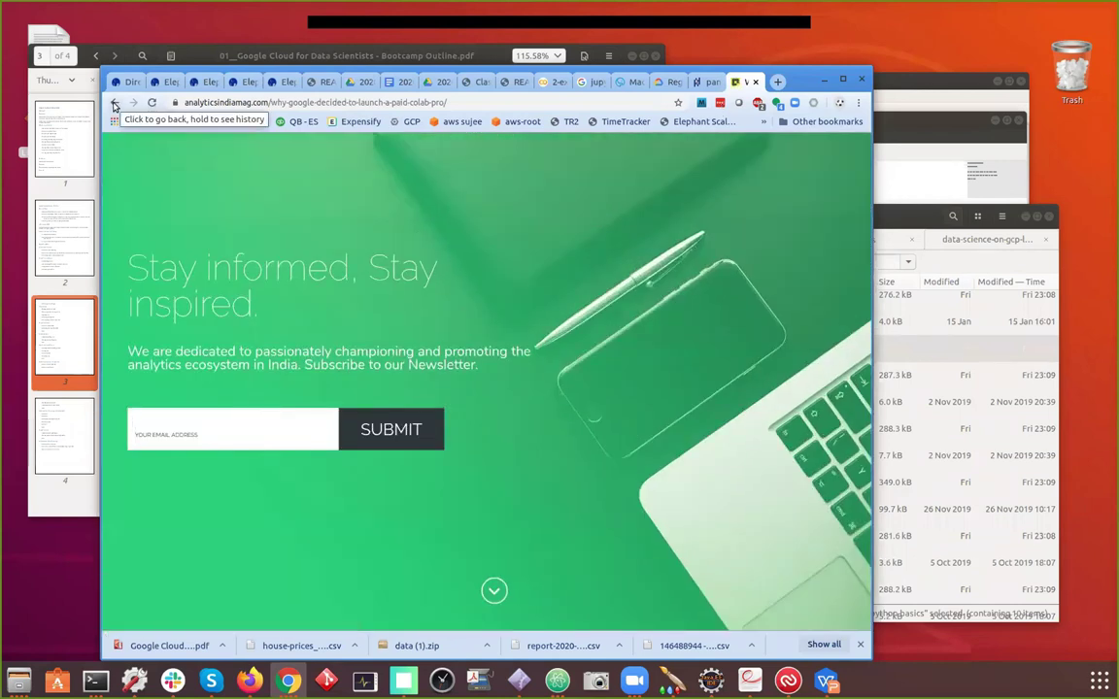
click(114, 103)
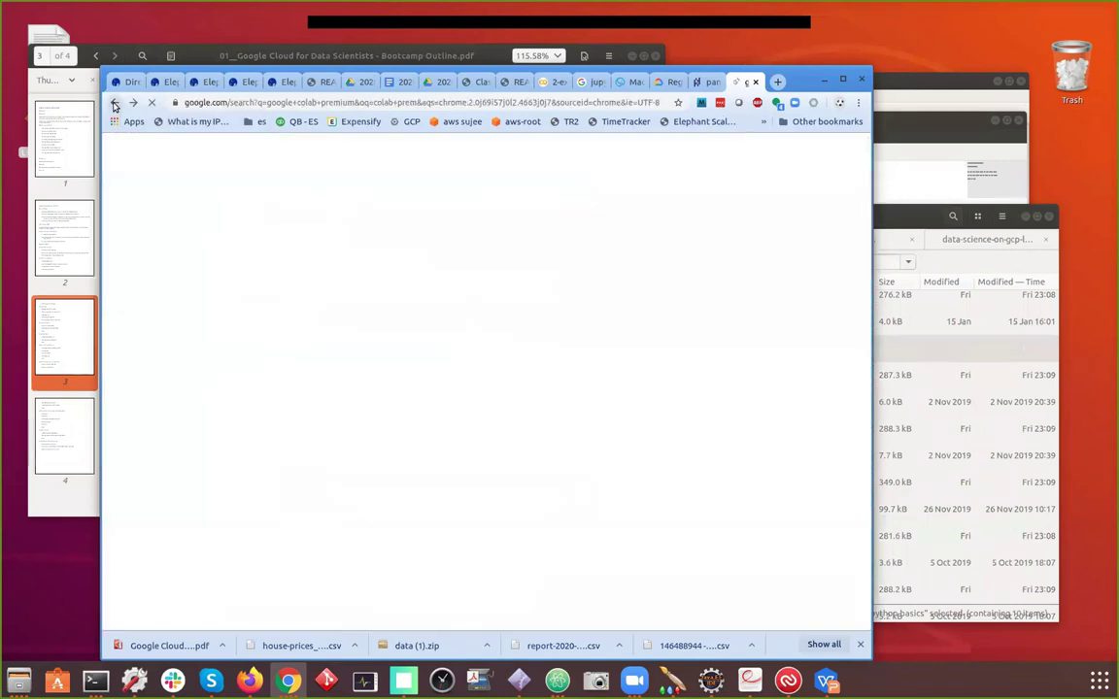
scroll(656, 420, down, 2)
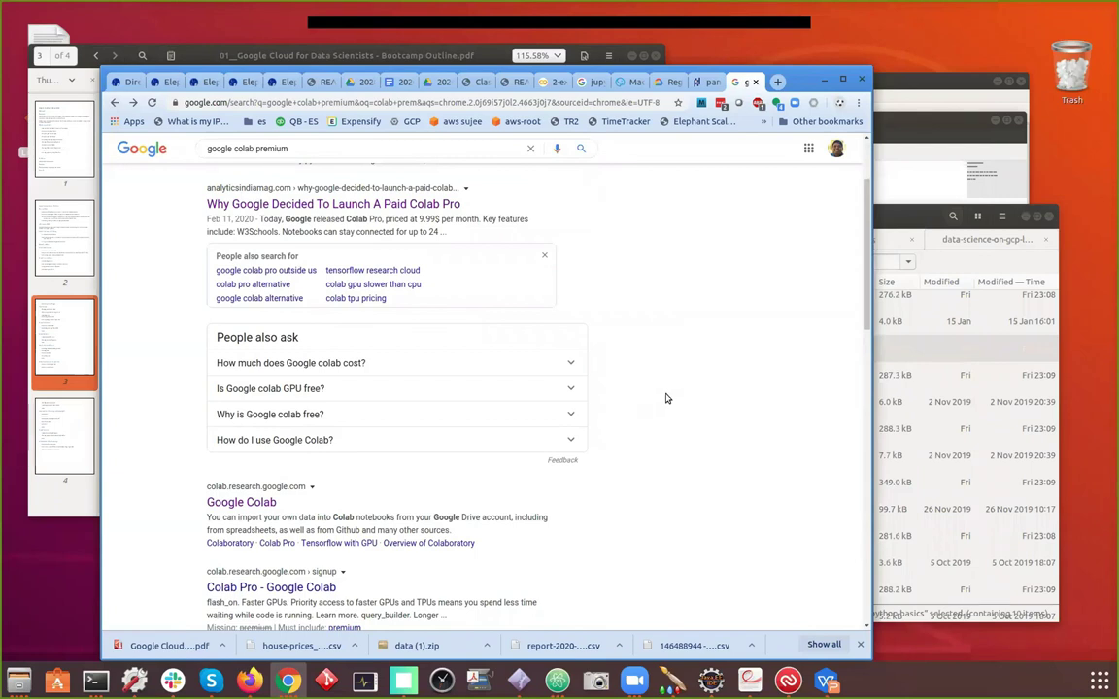
scroll(678, 390, down, 1)
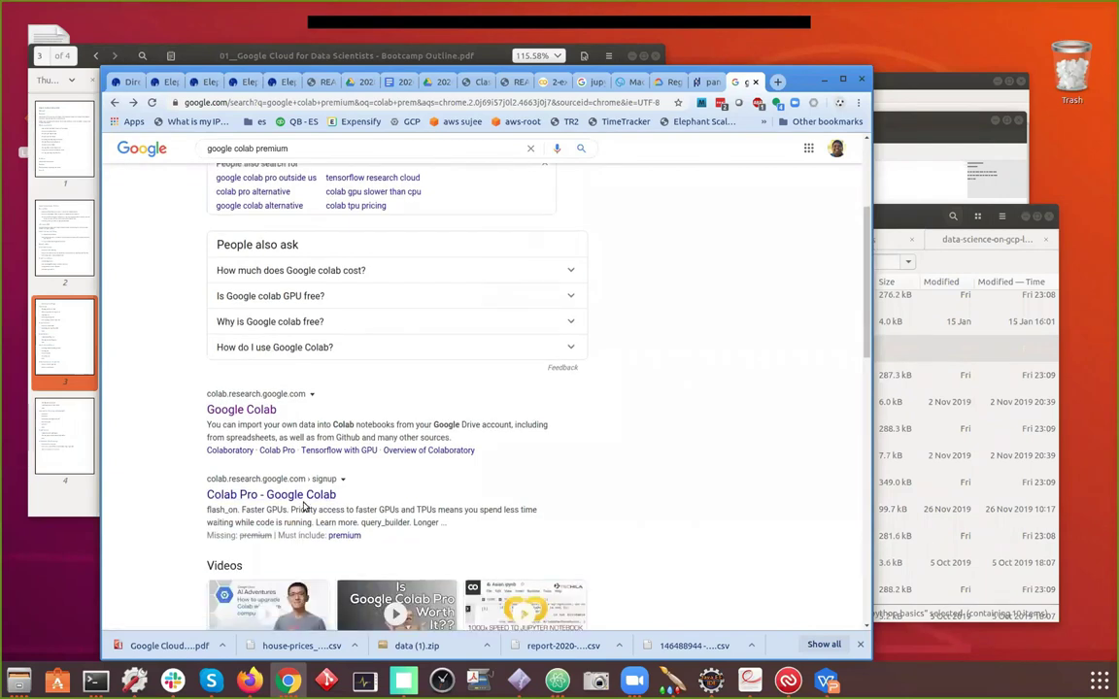
click(297, 497)
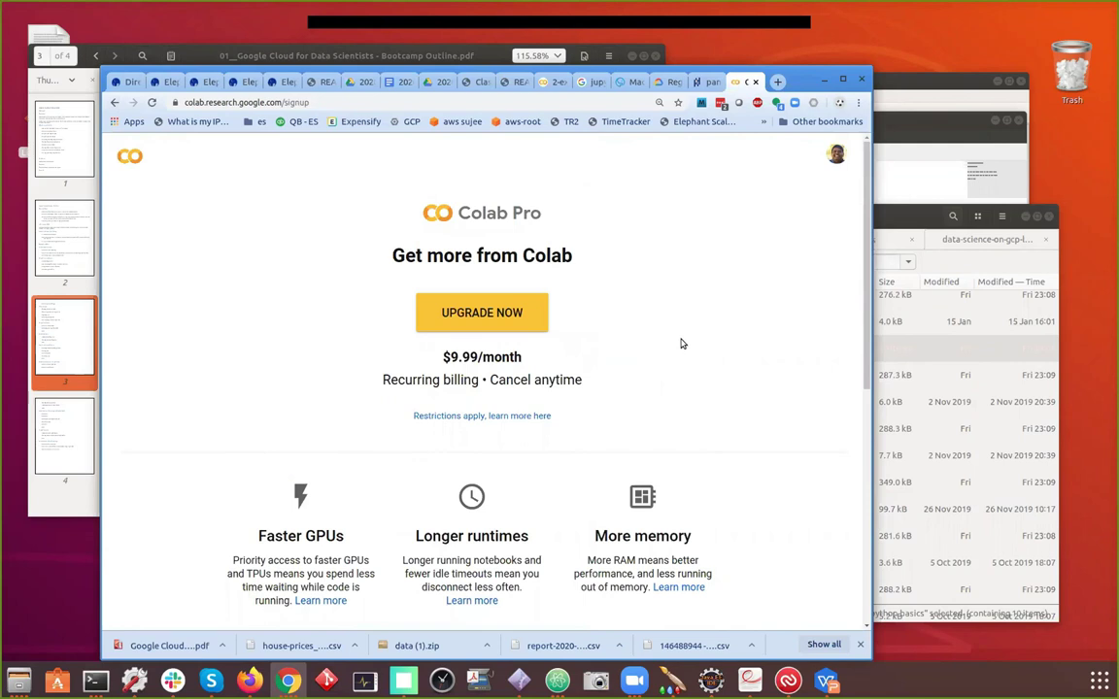
Examine the Colab Pro pricing and benefits, and expand the FAQ answer on which kinds of GPUs are available
scroll(681, 344, down, 1)
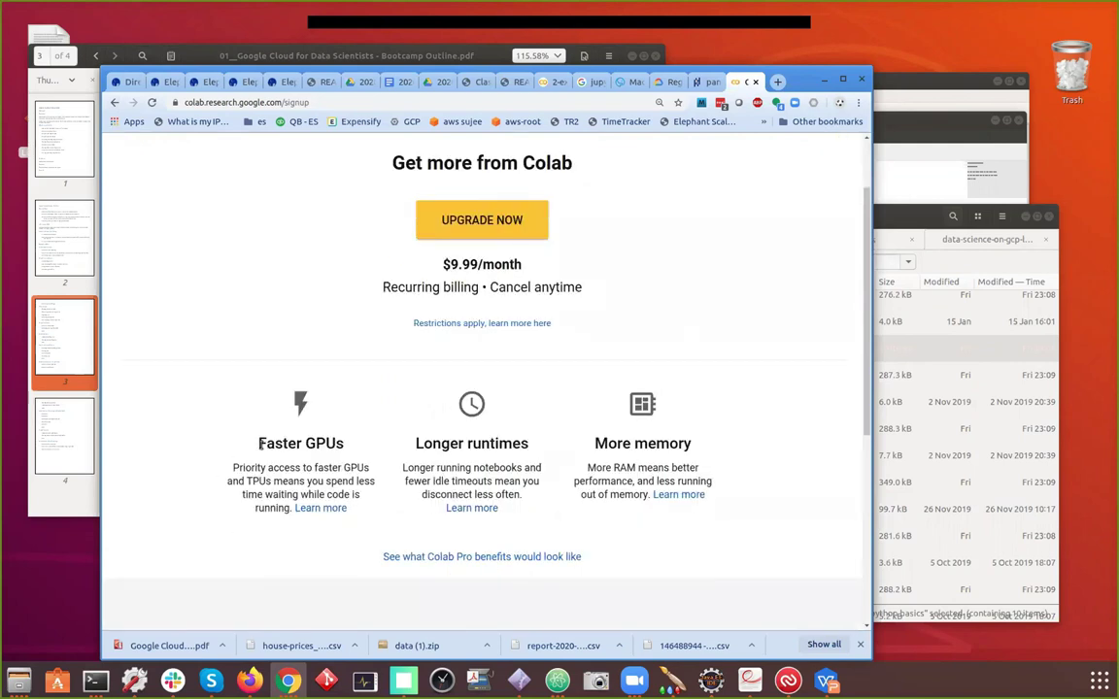
drag(259, 443, 311, 444)
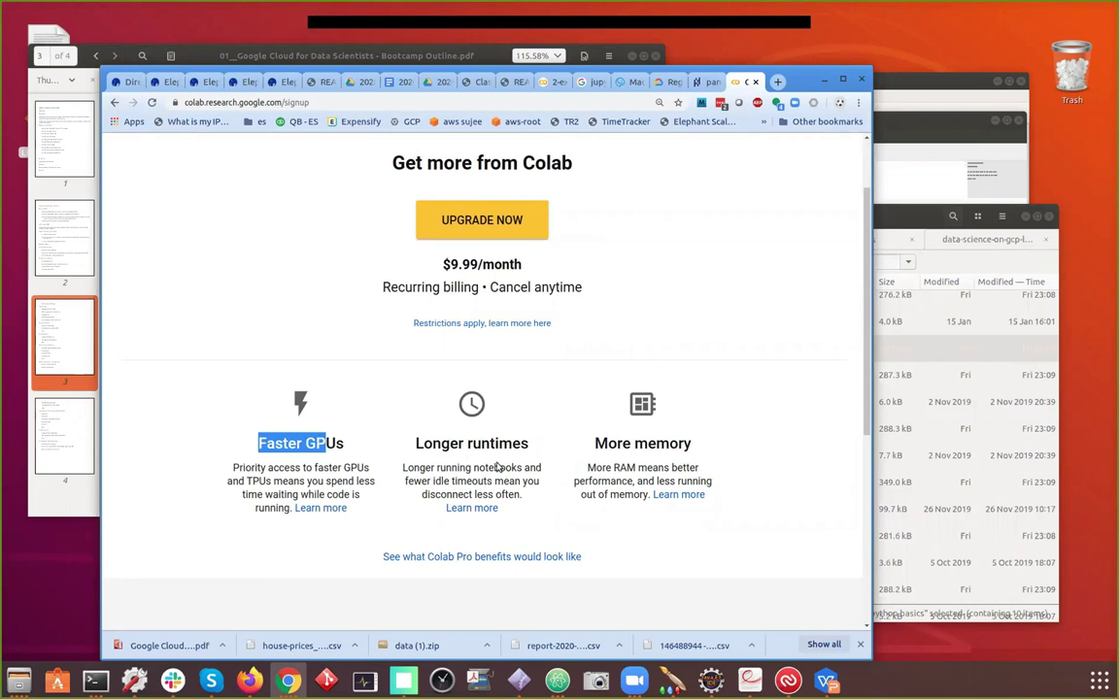
drag(417, 443, 531, 445)
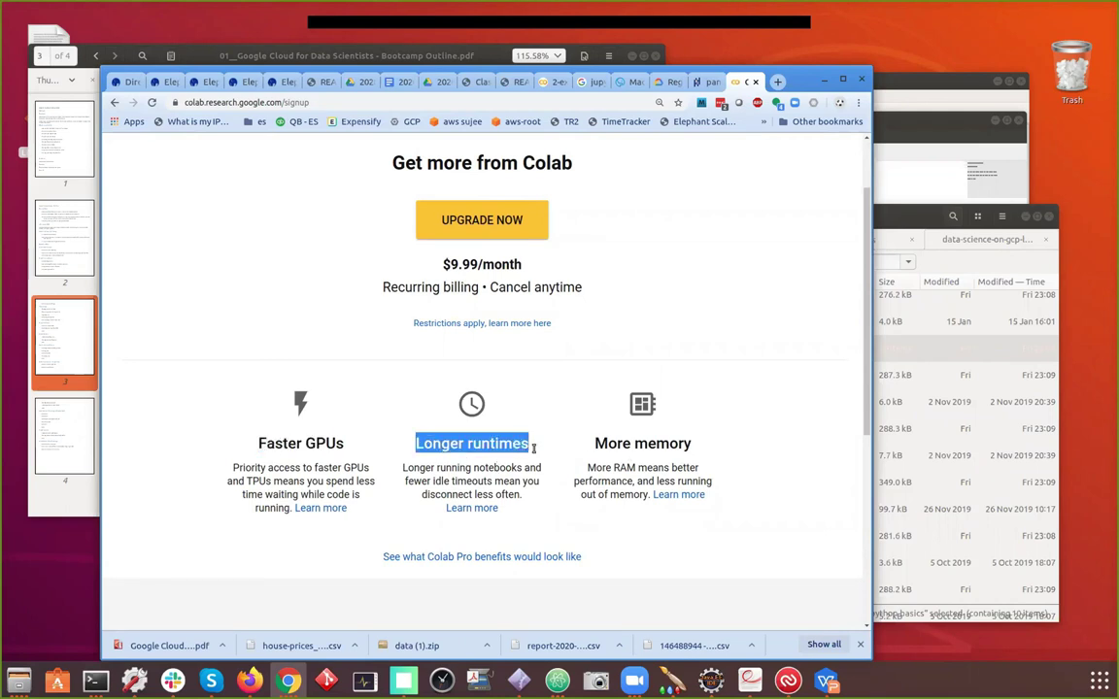
click(529, 476)
scroll(652, 469, down, 3)
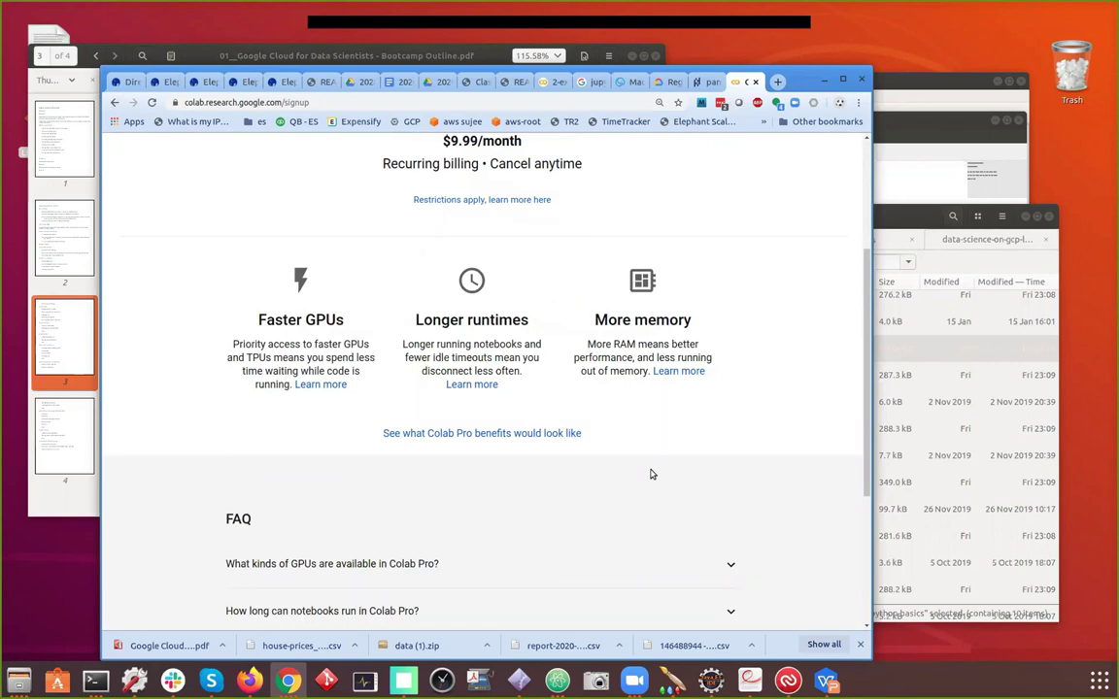
scroll(577, 370, up, 4)
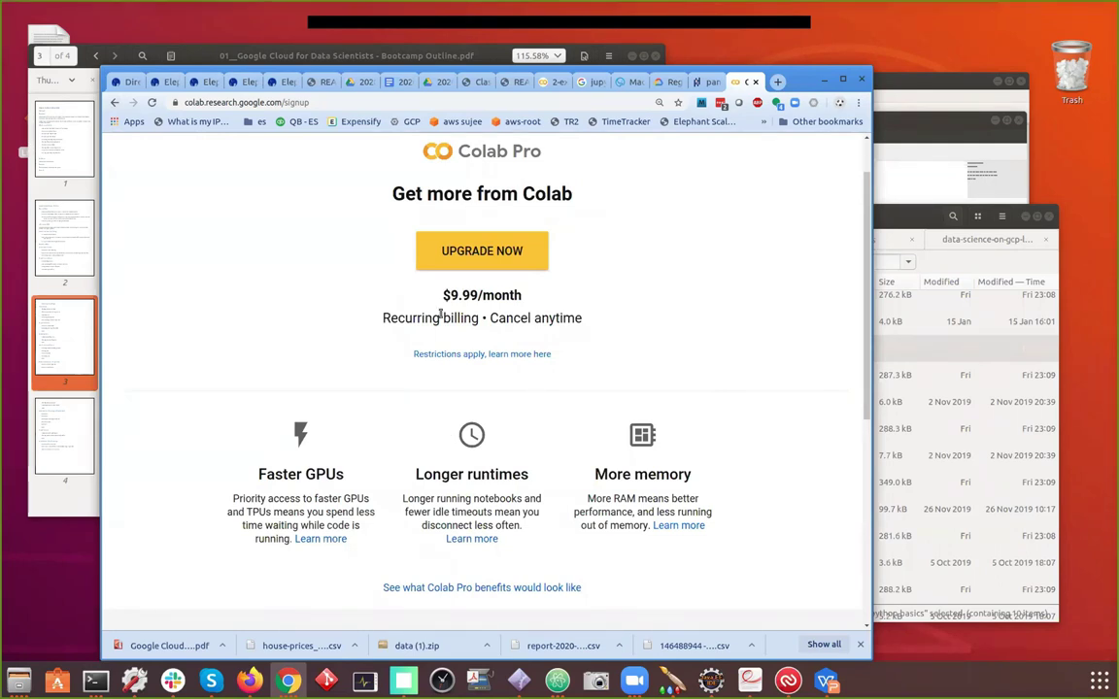
scroll(373, 535, up, 2)
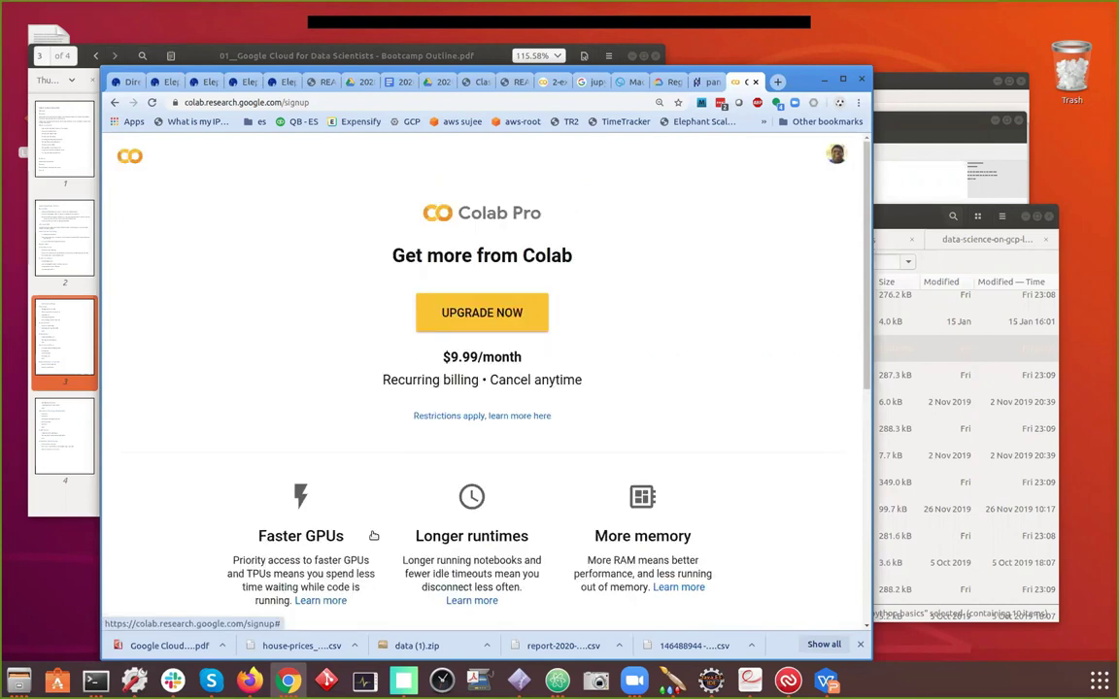
click(373, 536)
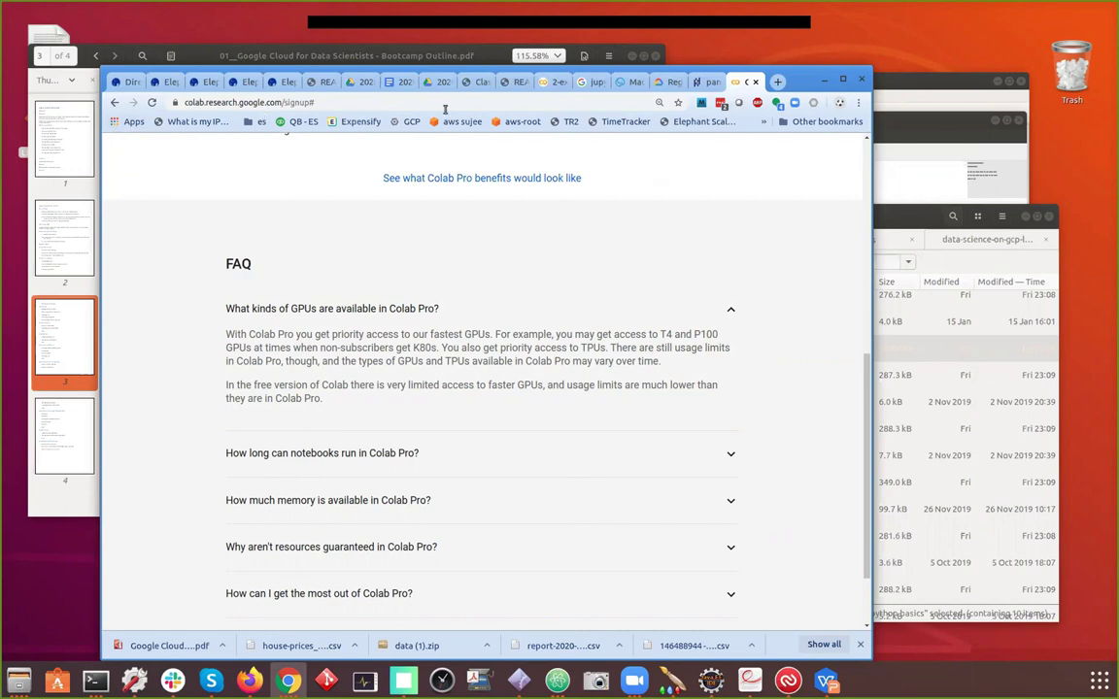
Switch to the Bootcamp Outline PDF and skim its sections, ending at the Google Compute Engine part of the detailed outline
click(82, 309)
scroll(356, 317, down, 2)
scroll(357, 318, down, 5)
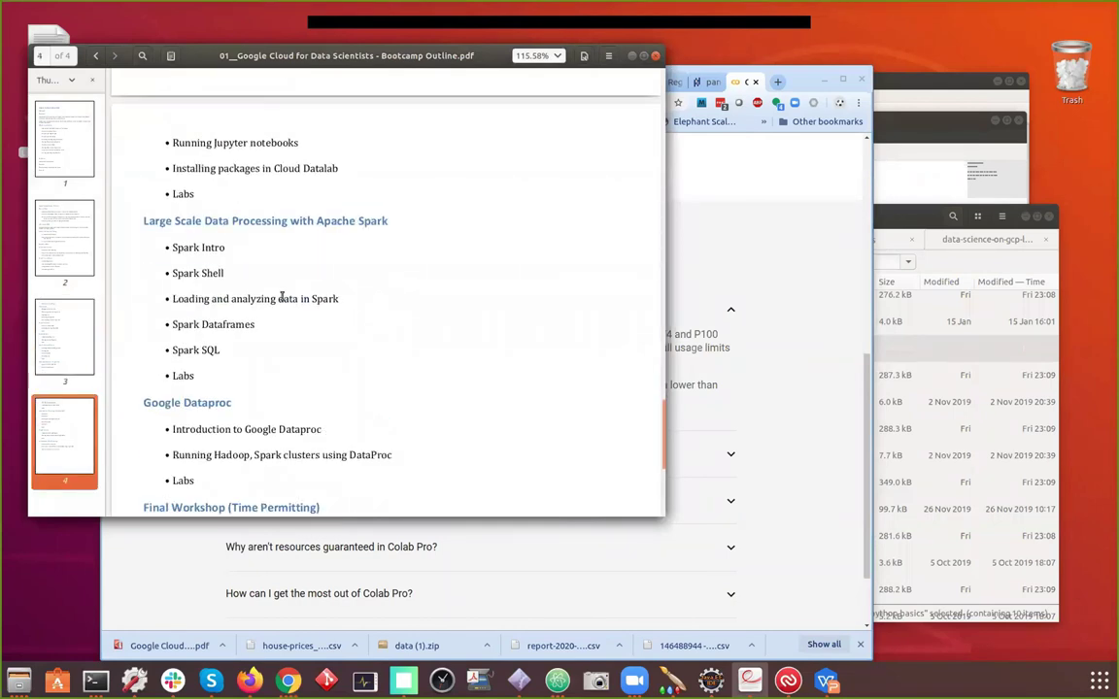
scroll(341, 262, up, 5)
scroll(341, 263, up, 10)
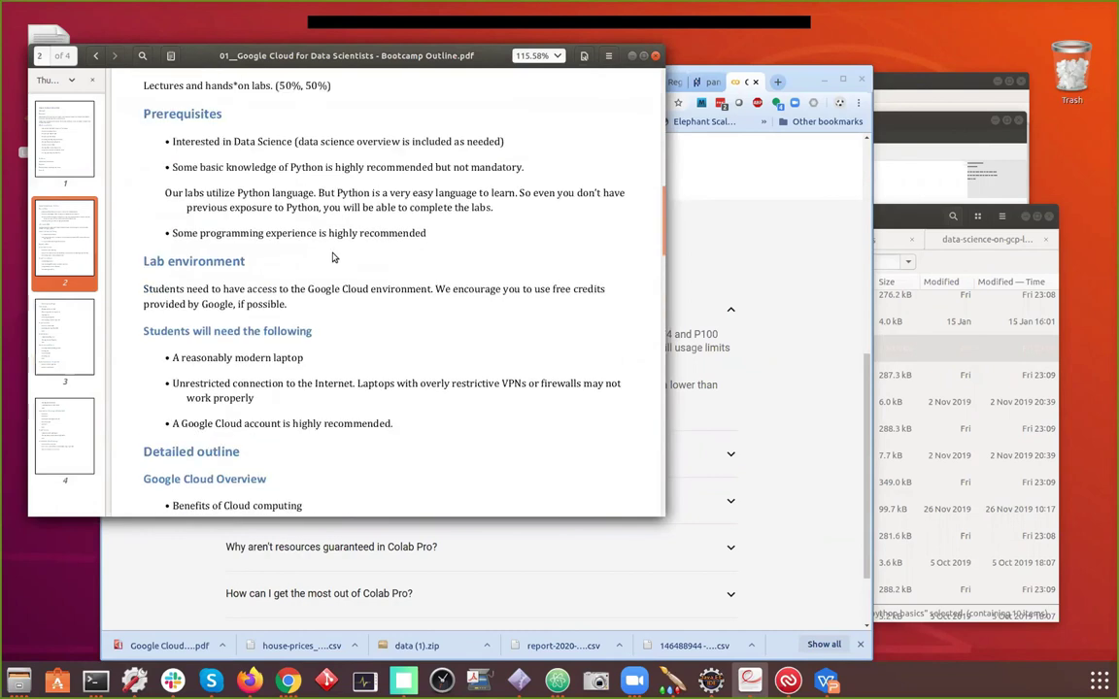
scroll(335, 260, down, 10)
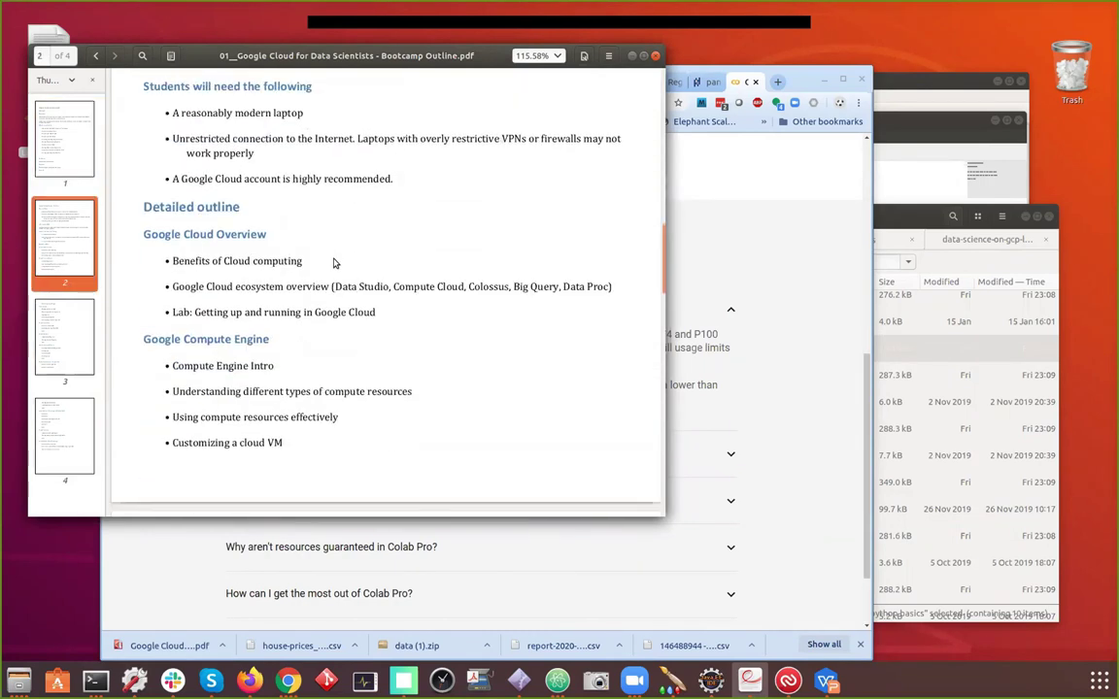
scroll(273, 229, down, 3)
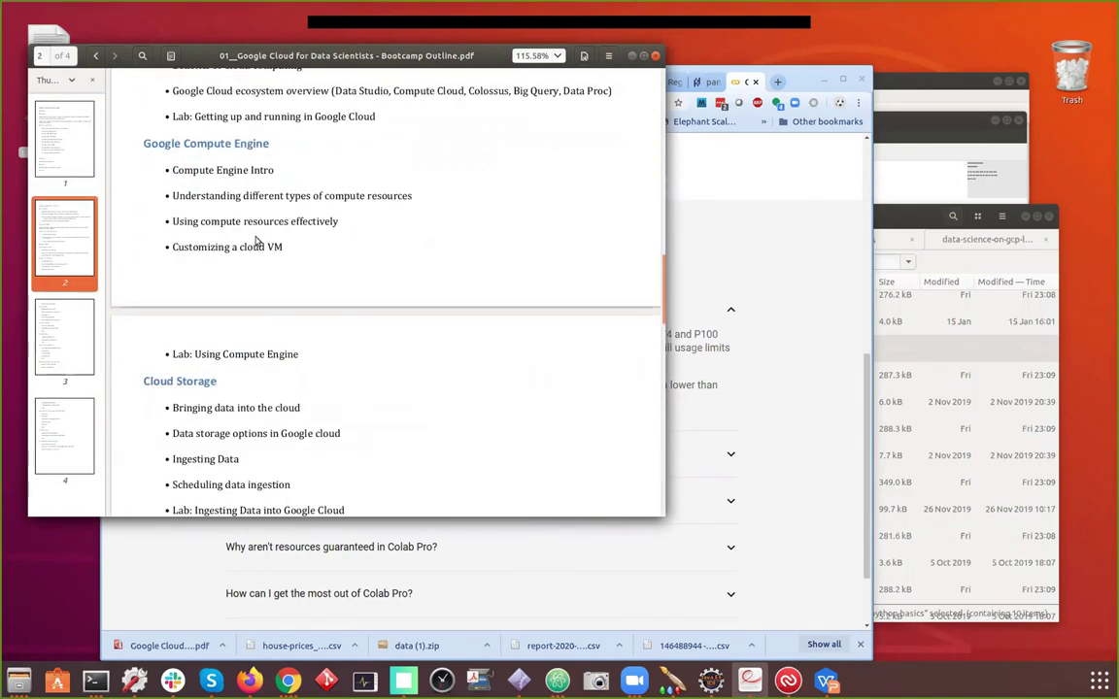
Highlight the outline's topic headings one after another, from Google Compute Engine through Cloud Storage, Data Studio and Big Query to Data Analytics With Python
drag(183, 142, 262, 144)
scroll(243, 231, down, 3)
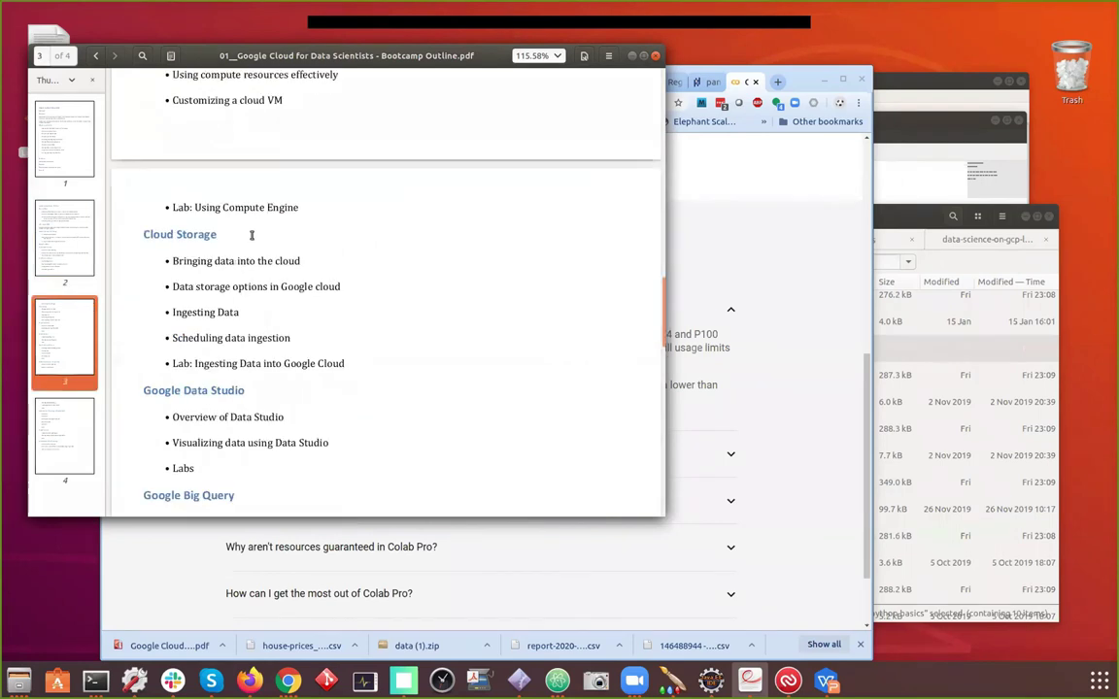
double_click(185, 234)
drag(182, 391, 252, 398)
scroll(296, 388, down, 4)
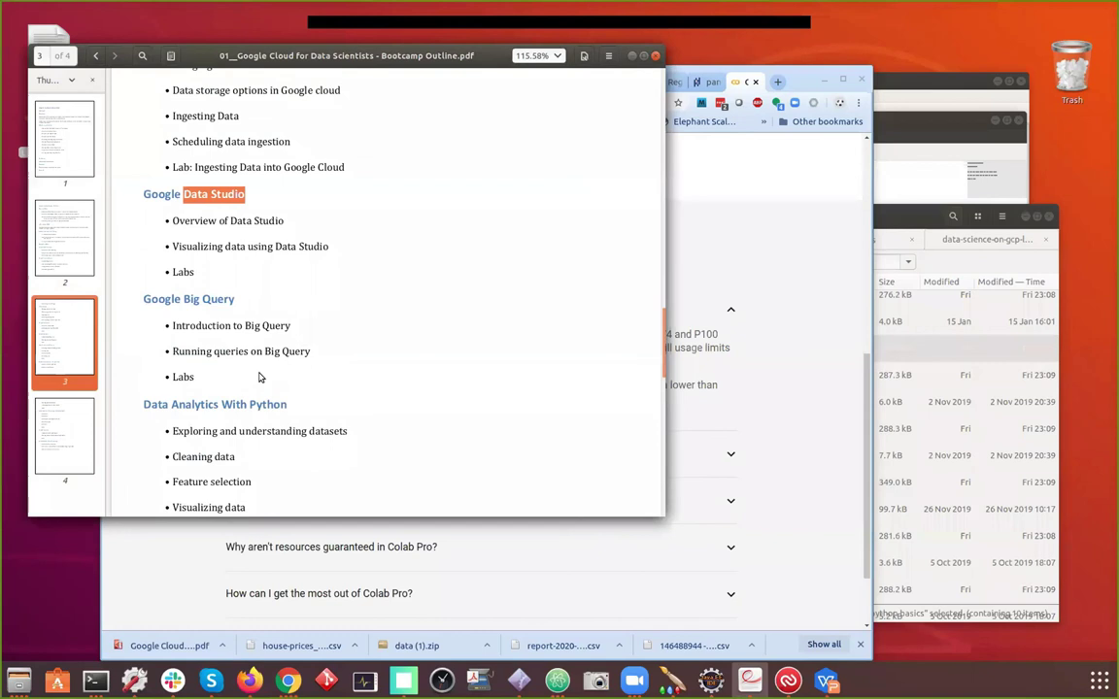
drag(182, 299, 236, 300)
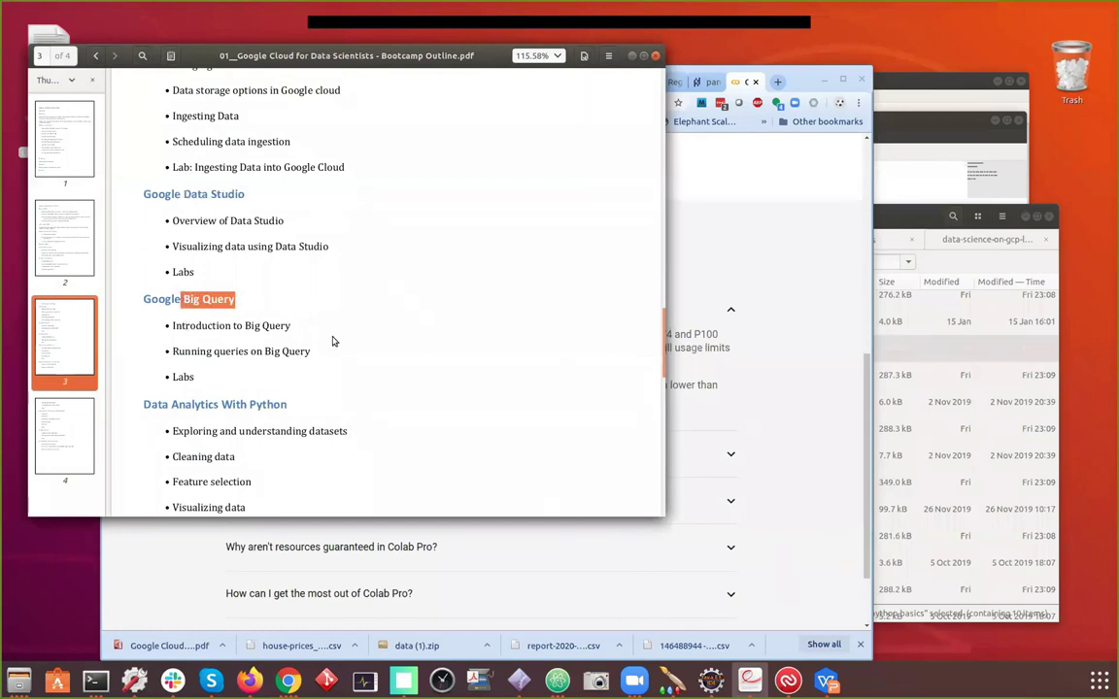
scroll(311, 338, down, 3)
drag(172, 256, 290, 269)
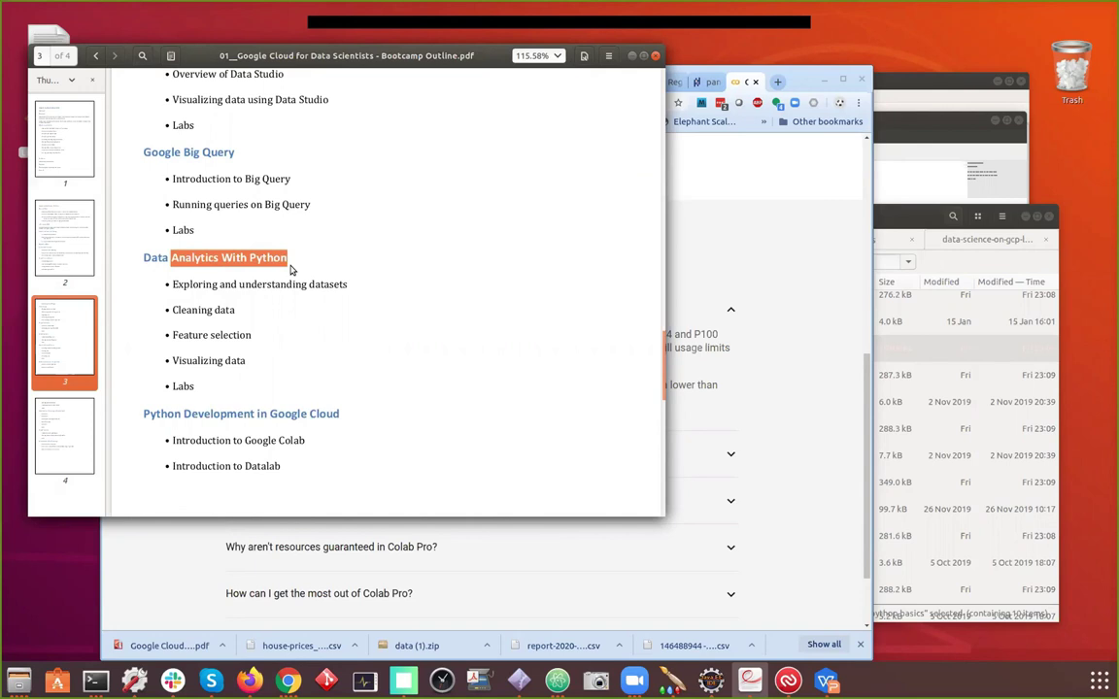
Highlight the heading Large Scale Data Processing with Apache Spark in the outline, narrowing the selection to Apache Spark
scroll(255, 394, down, 6)
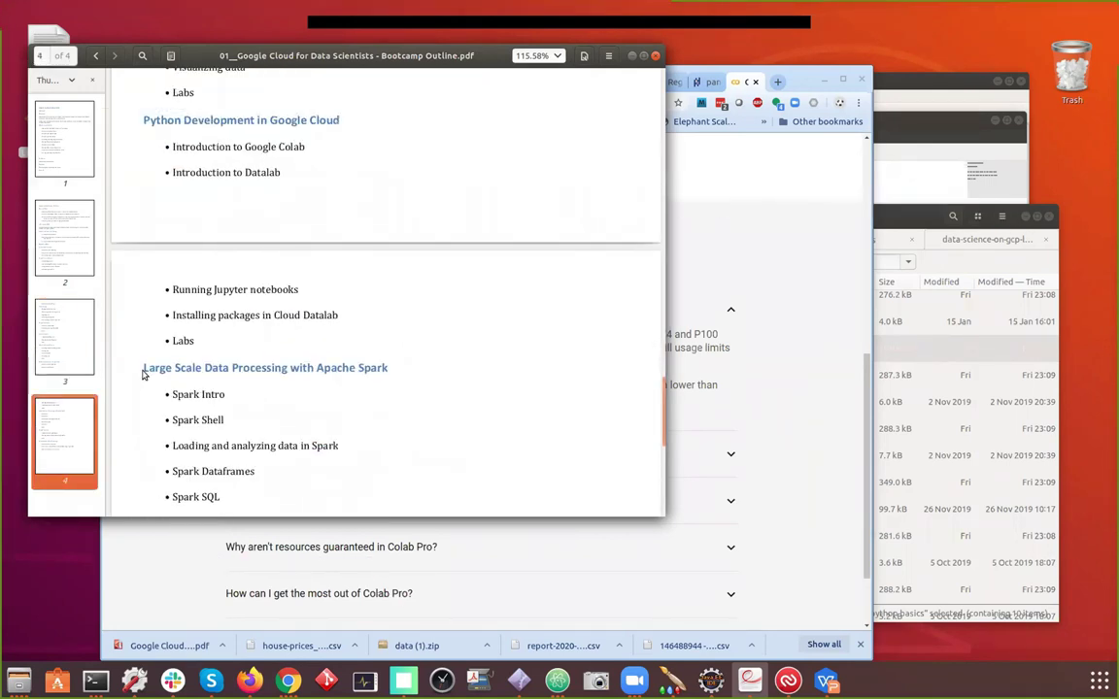
drag(143, 369, 384, 374)
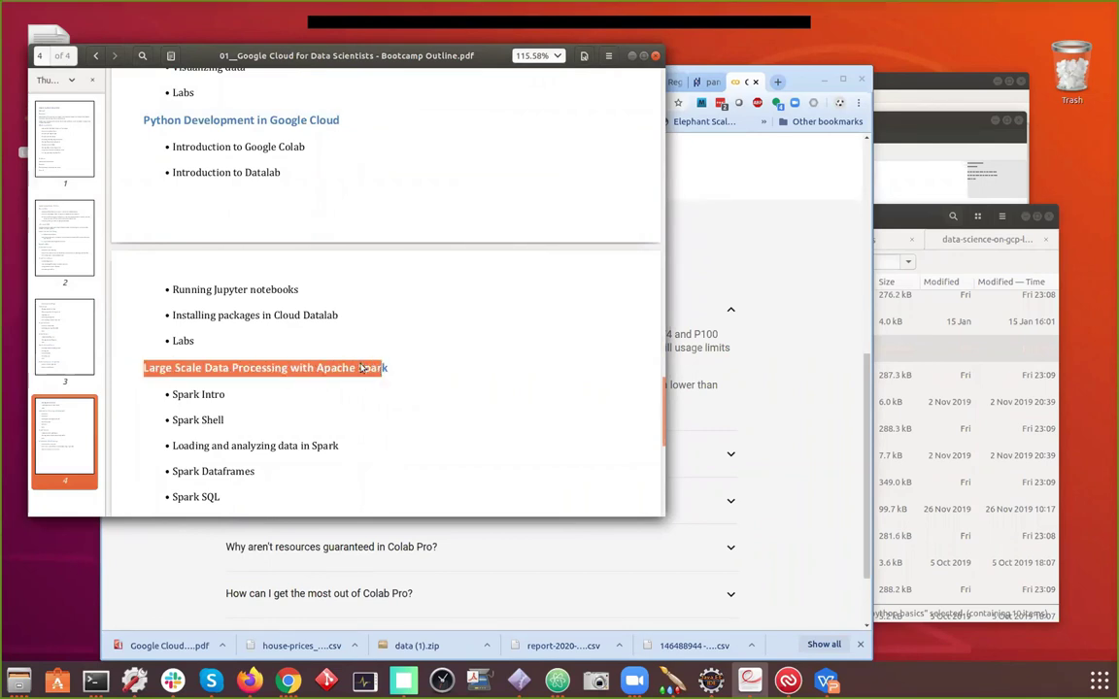
click(294, 358)
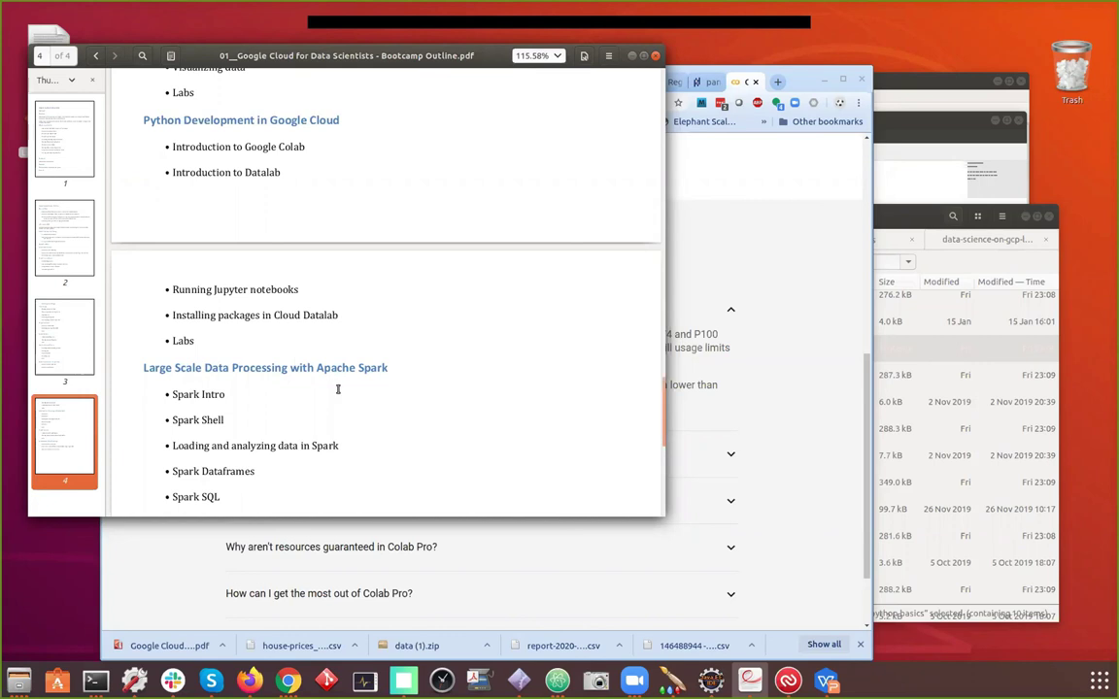
drag(318, 369, 389, 369)
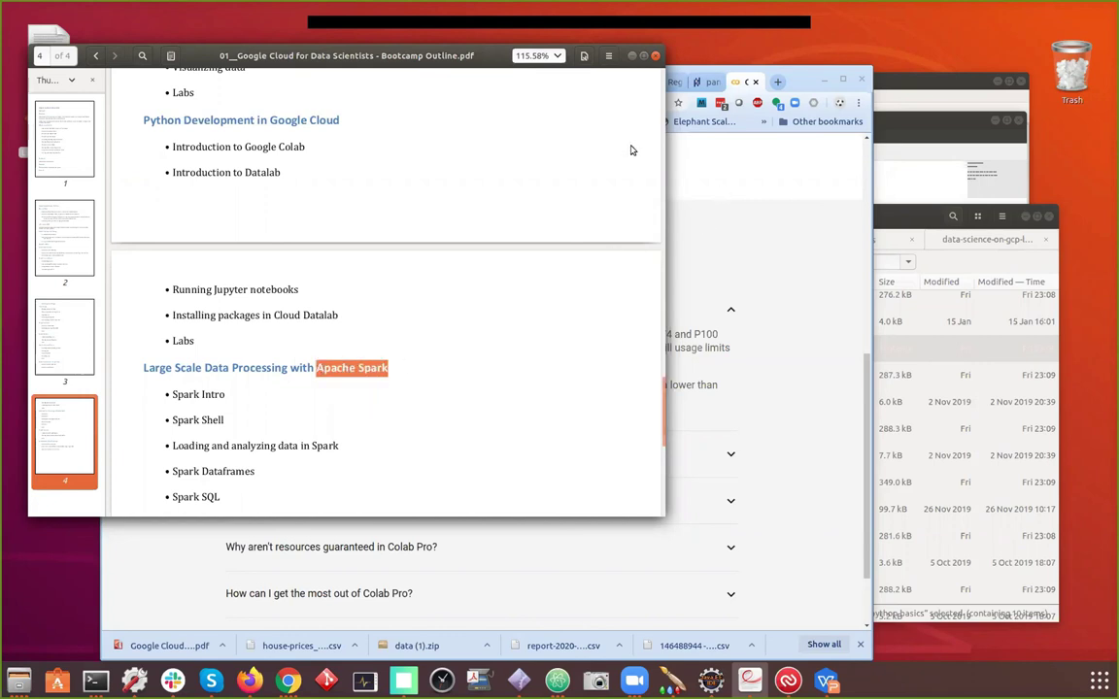
Switch back to the browser and view the class's document list in TrainingRoom
key(alt+Tab)
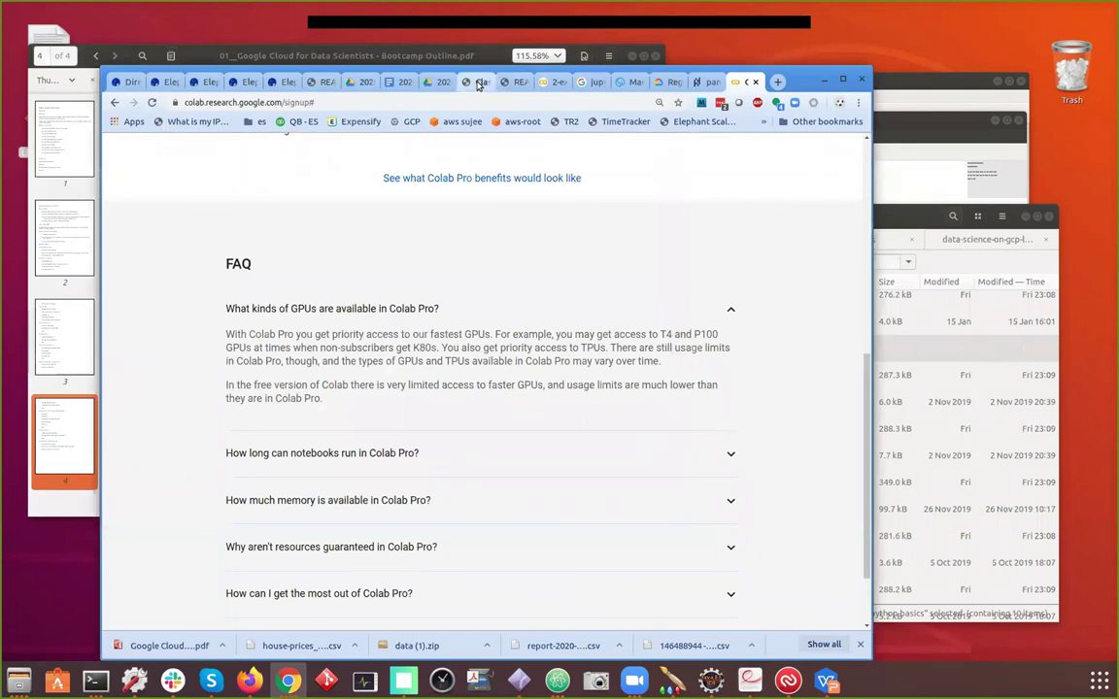
click(427, 82)
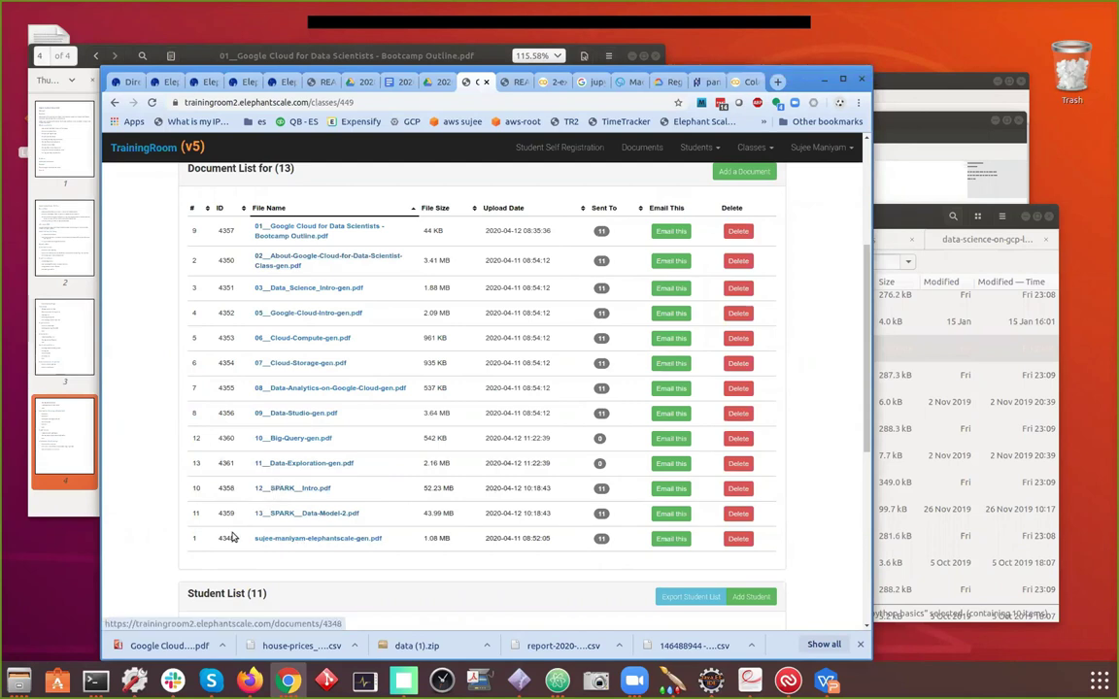
click(277, 208)
click(278, 208)
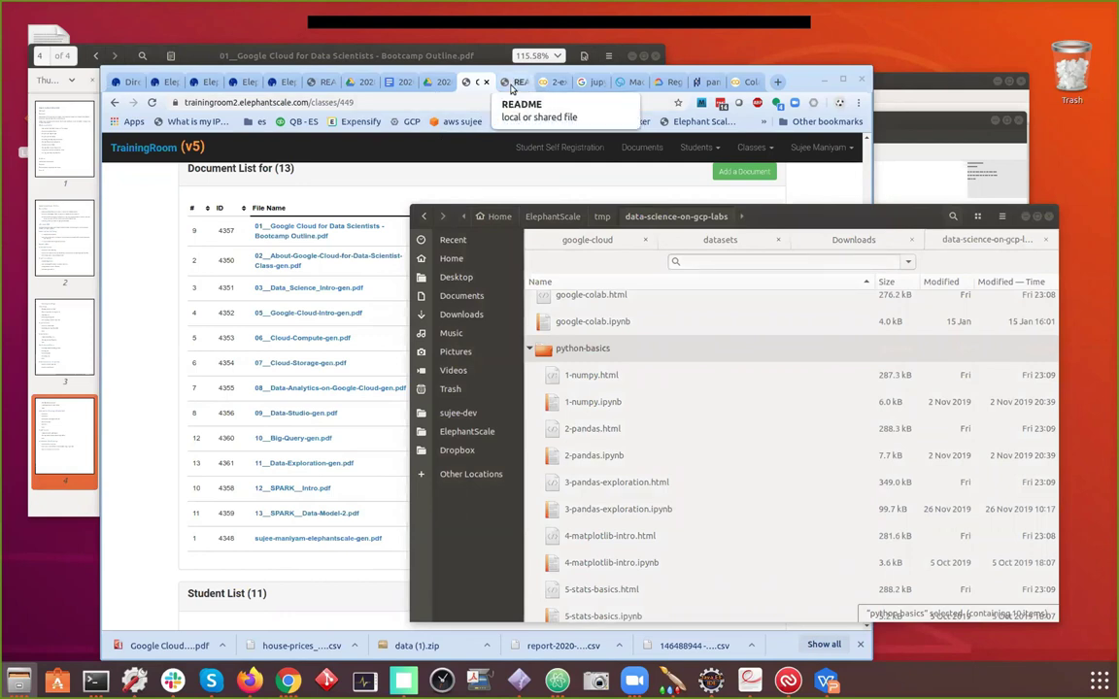
click(130, 249)
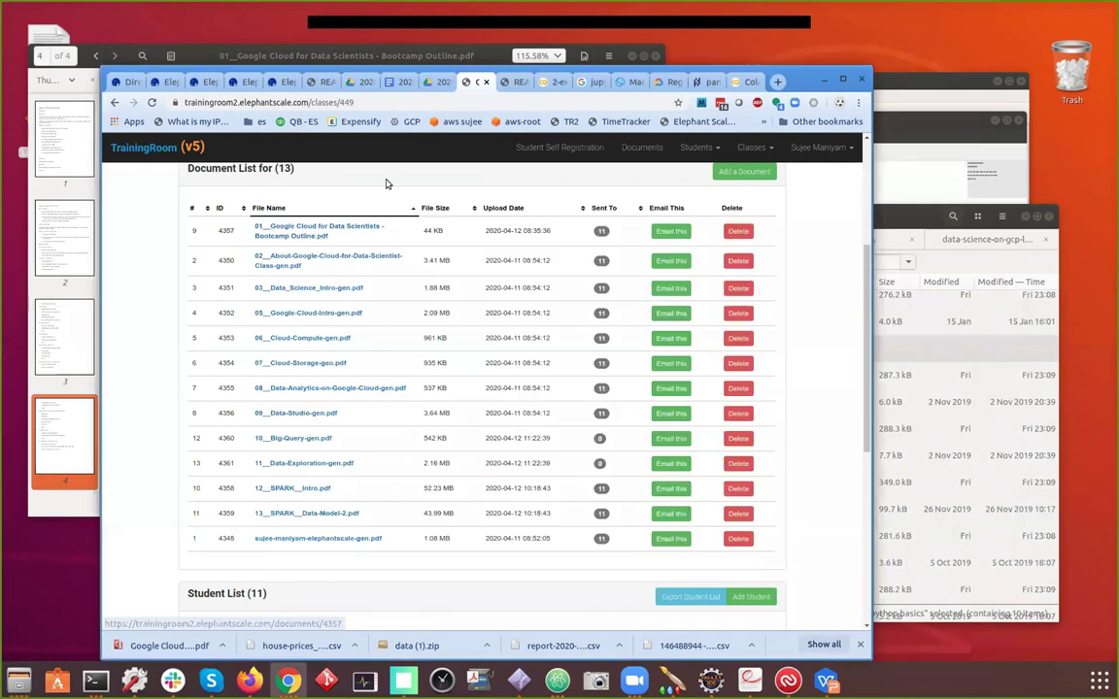
Return to the 2-explore-house-sales notebook and place the cursor at the end of the data_location line under Read and Display data
click(554, 81)
scroll(696, 427, up, 5)
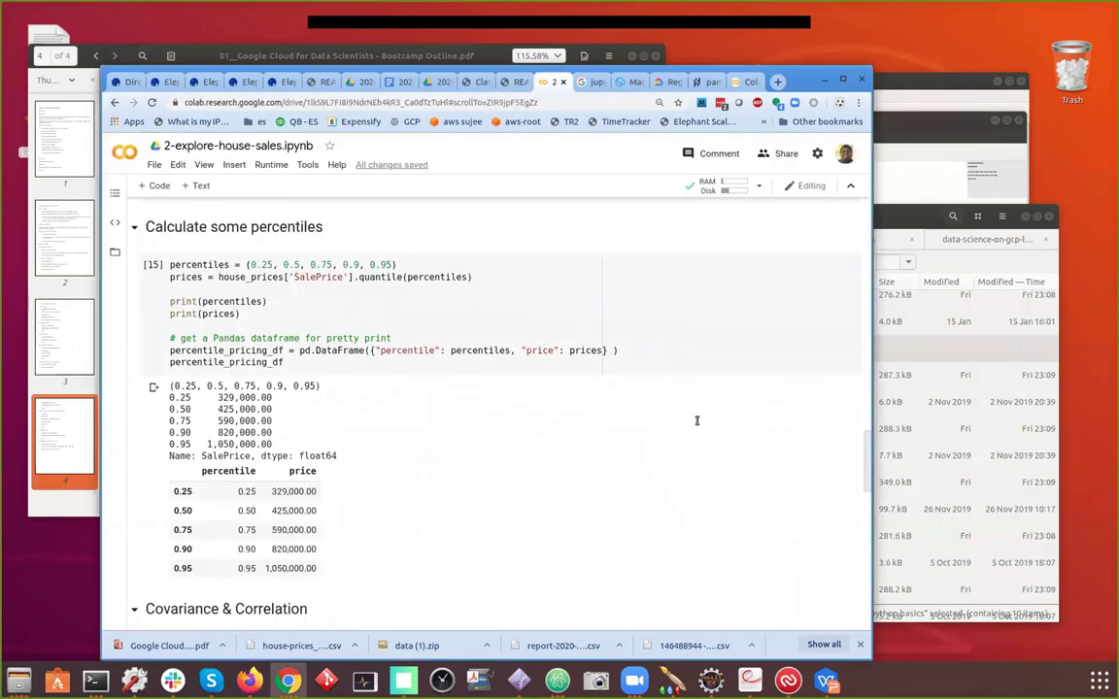
scroll(565, 492, up, 15)
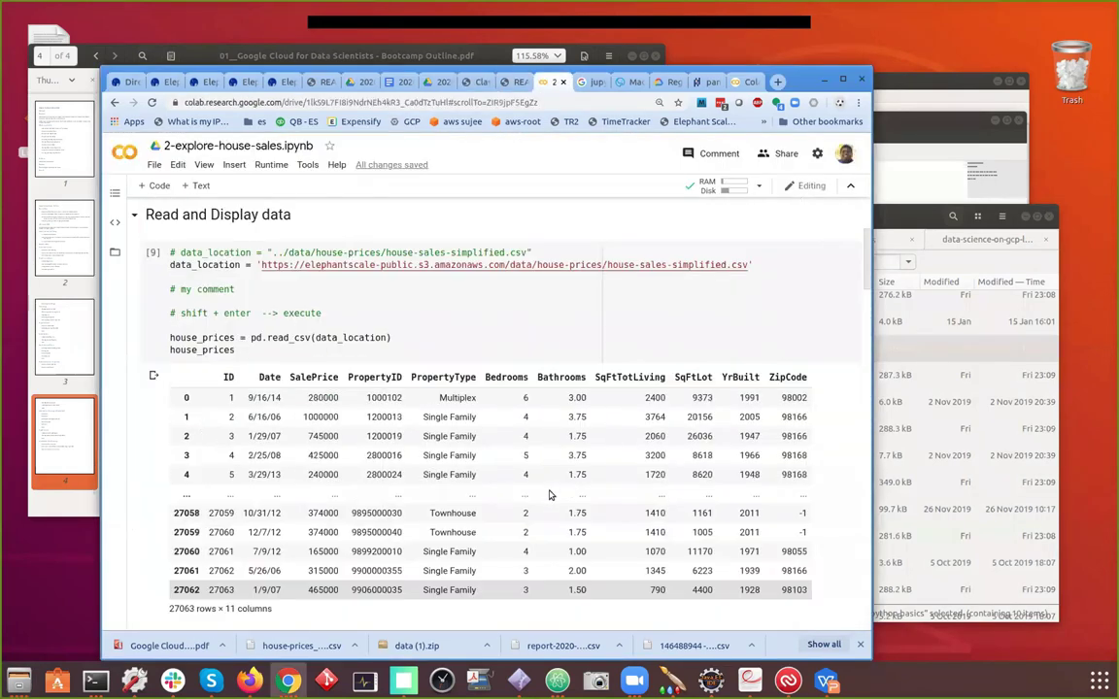
click(768, 485)
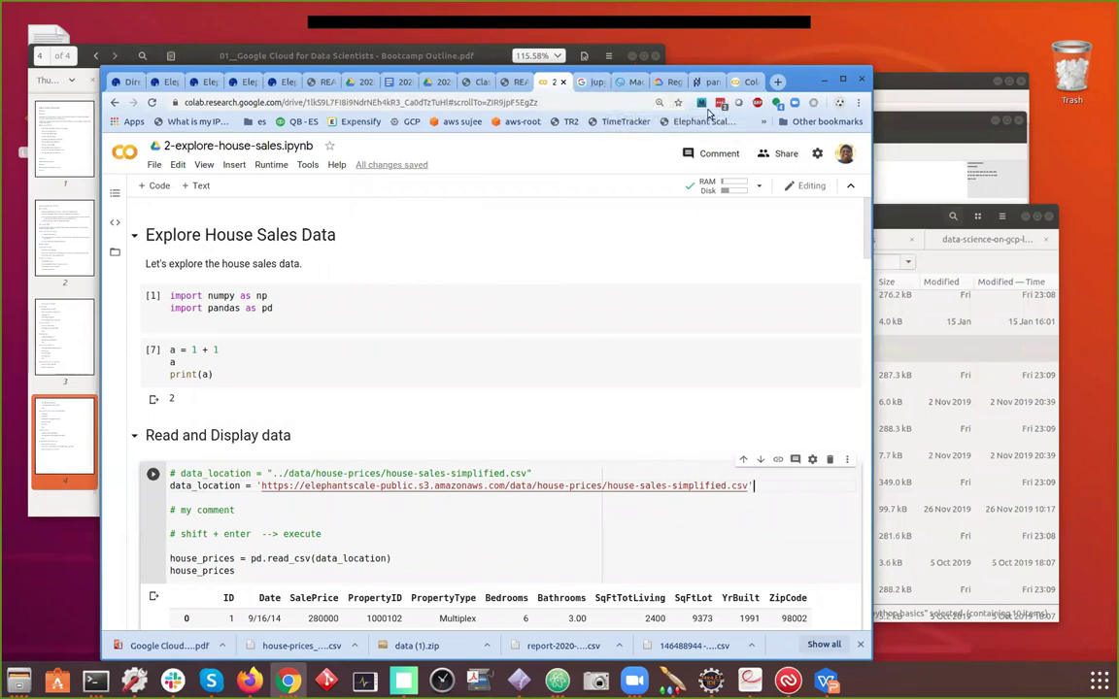
Open the Google Cloud Platform console in a new browser tab and go to the Storage browser of project data-science-on-gcp-2
click(778, 81)
text(clou)
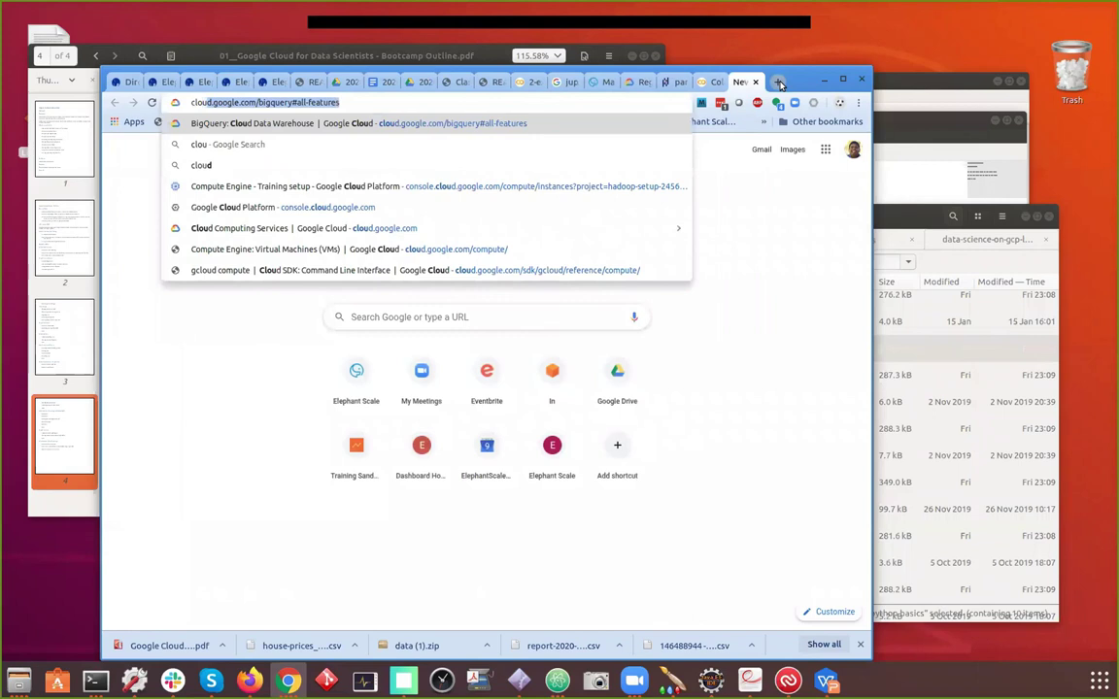
key(Return)
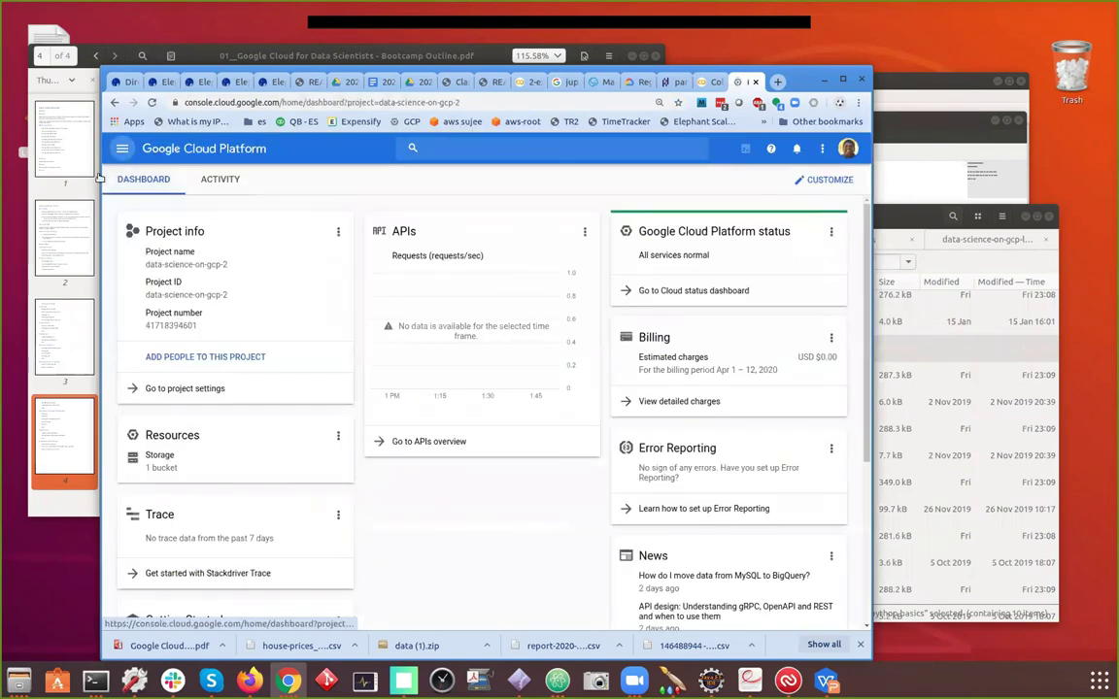
click(119, 150)
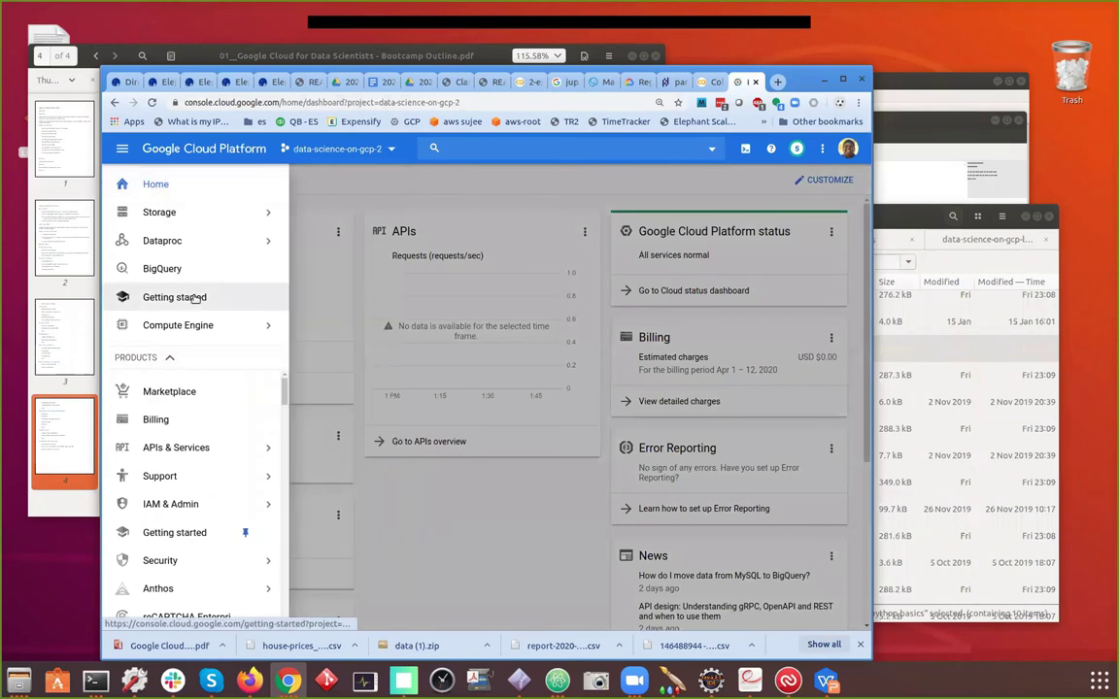
mouse_move(155, 250)
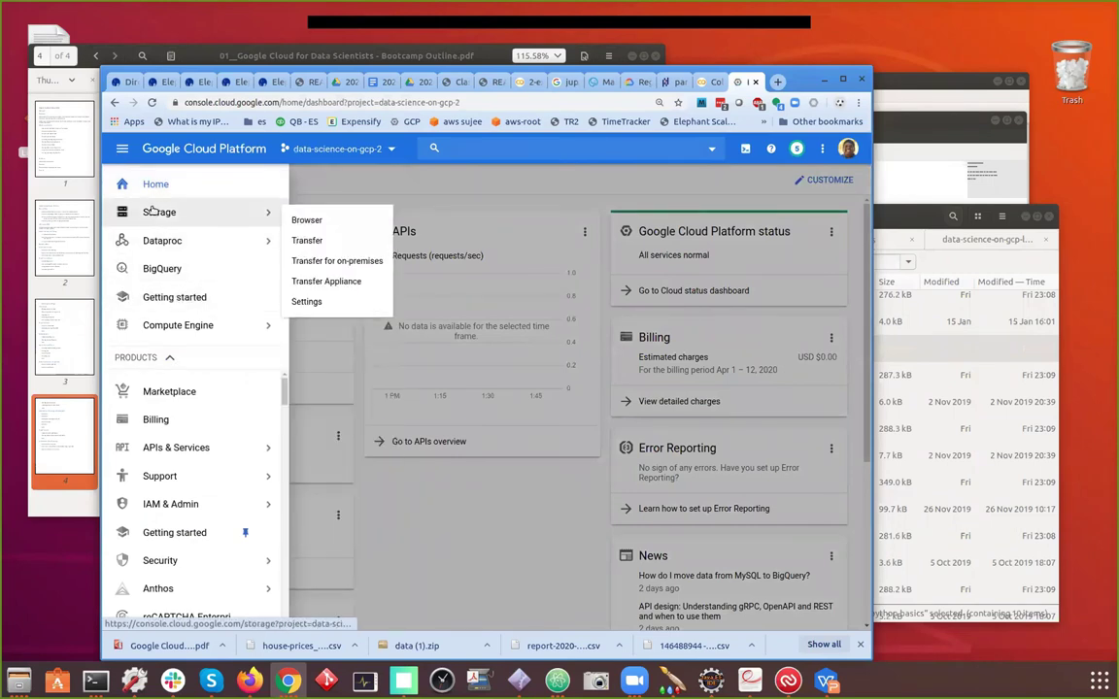
click(152, 212)
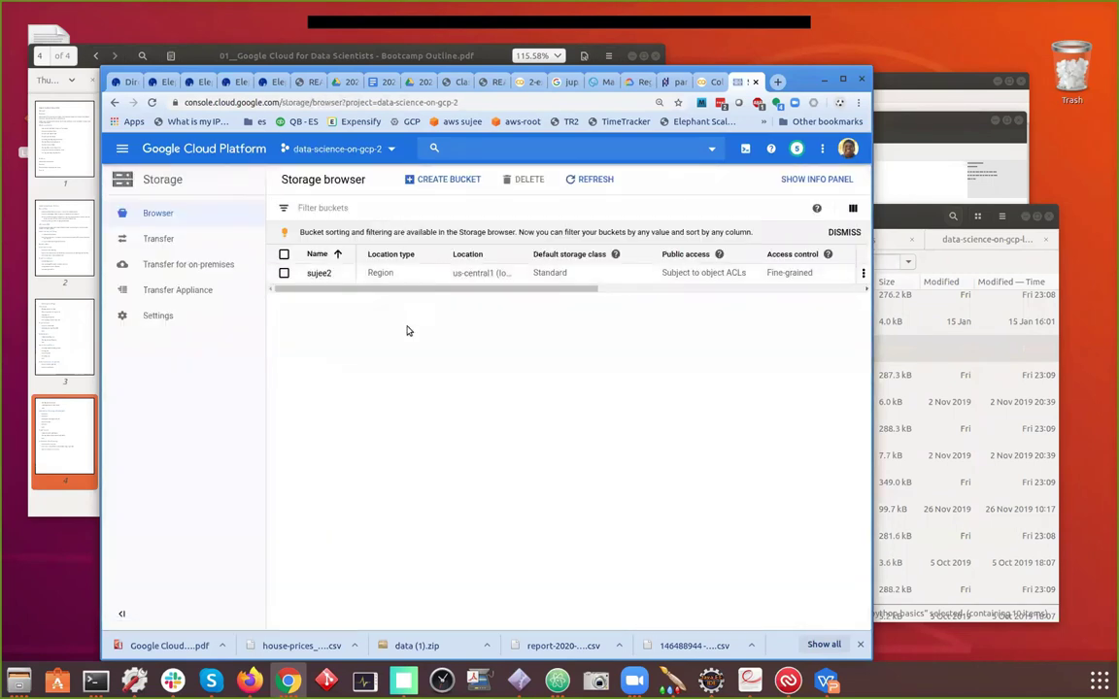
Open the details of 201501.csv in the bucket's flights-data folder and copy its Link URL
click(319, 275)
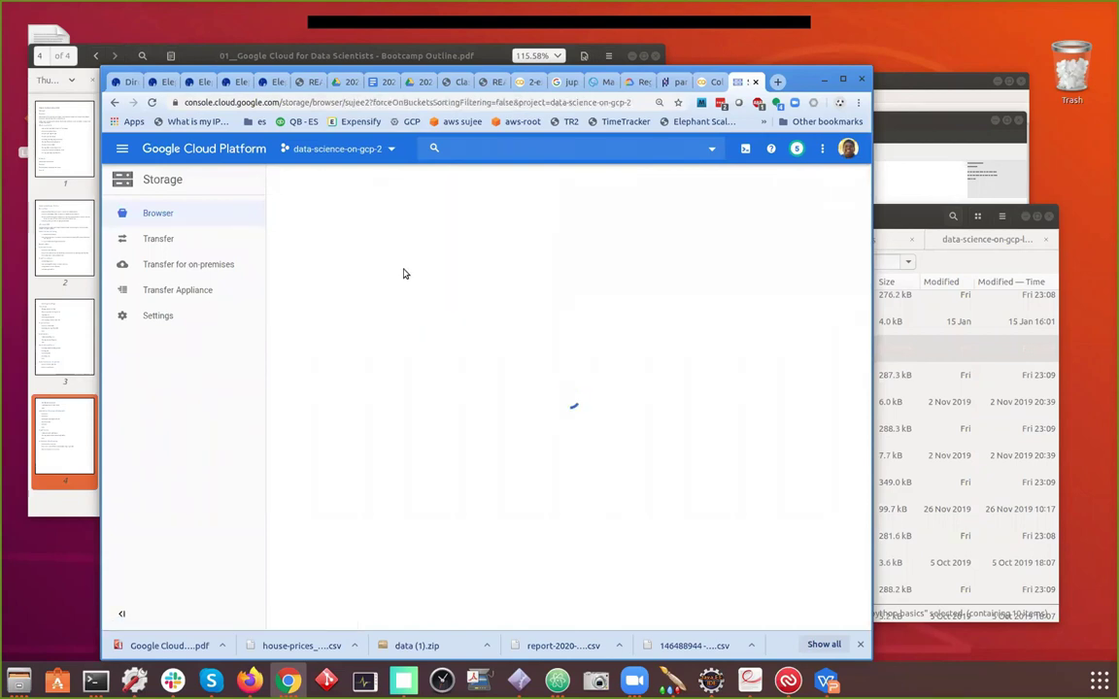
click(341, 376)
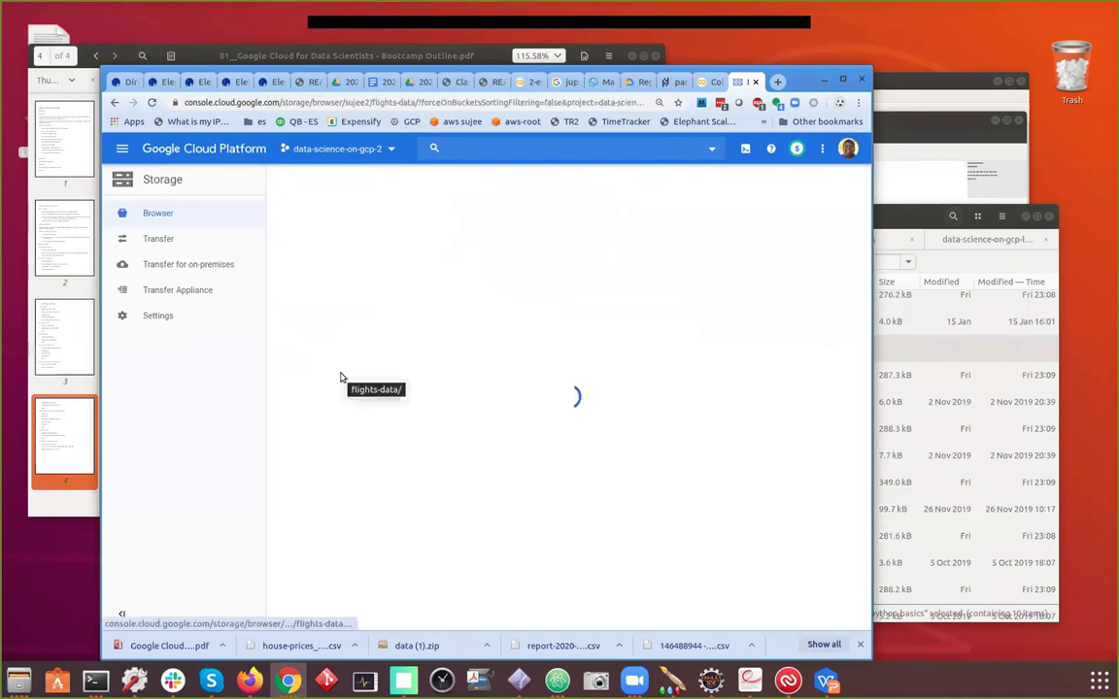
click(338, 376)
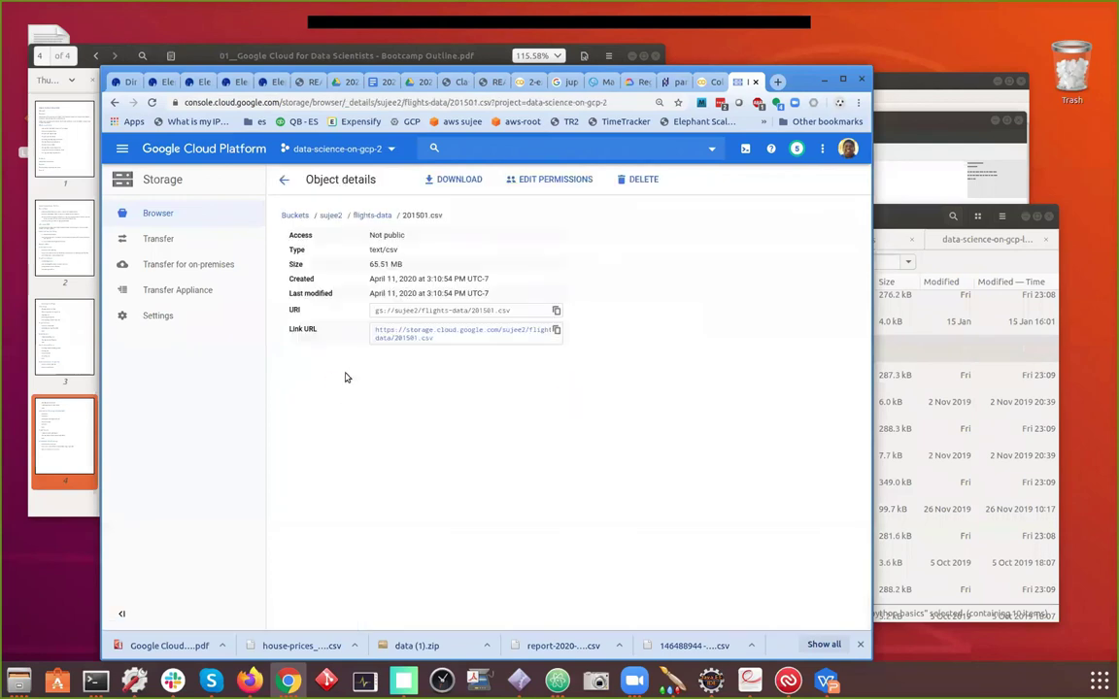
click(556, 331)
key(ctrl+c)
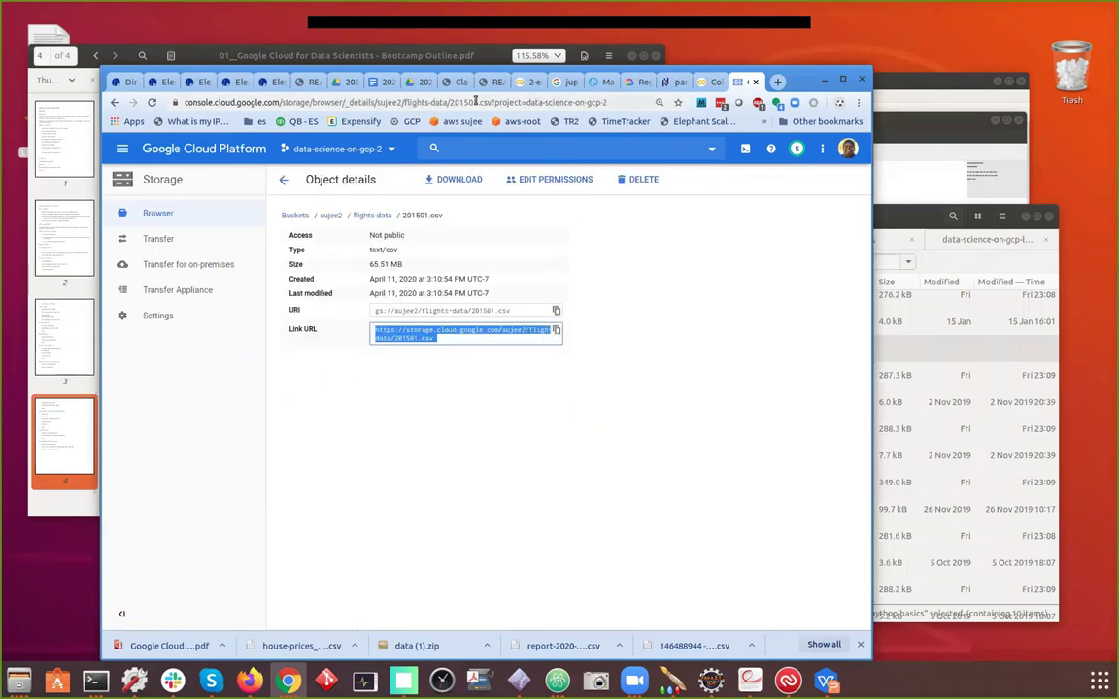
Paste the copied 201501.csv link in quotes as a comment below data_location in the notebook, with a blank line above it
click(526, 82)
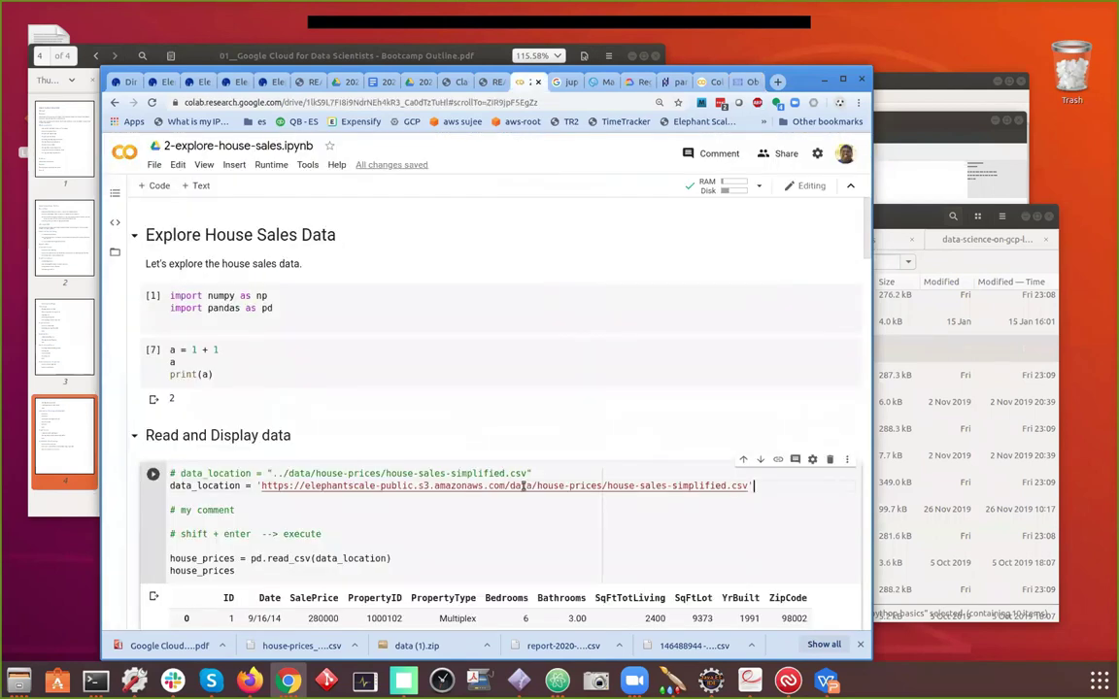
click(764, 488)
key(Return)
text(')
key(ctrl+v)
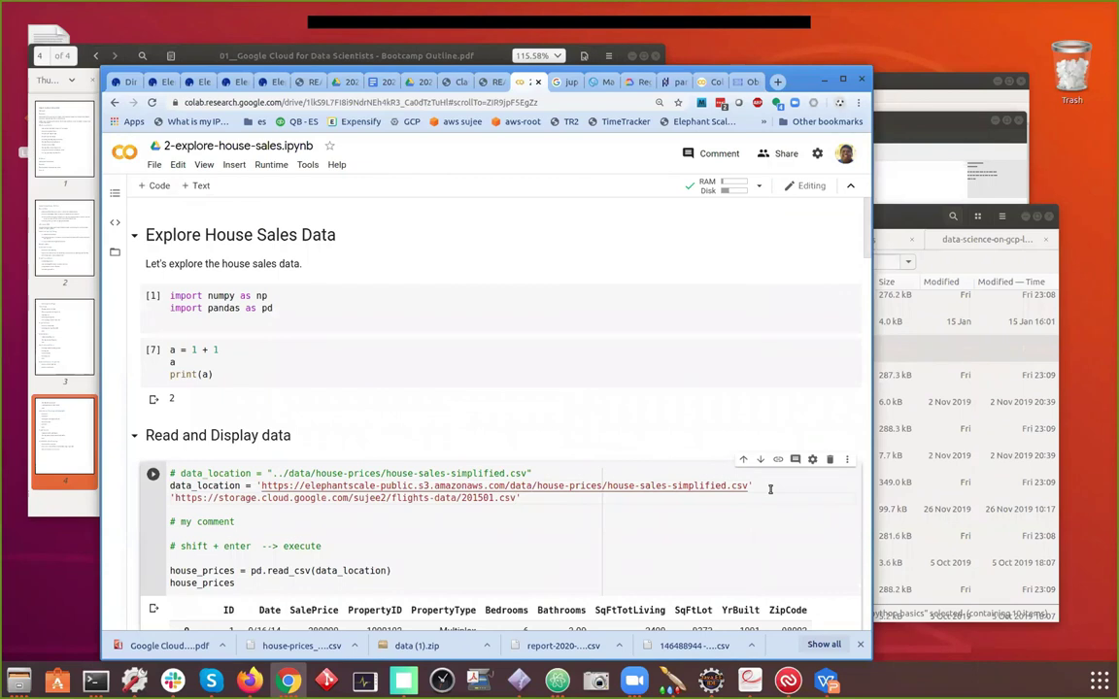
text(')
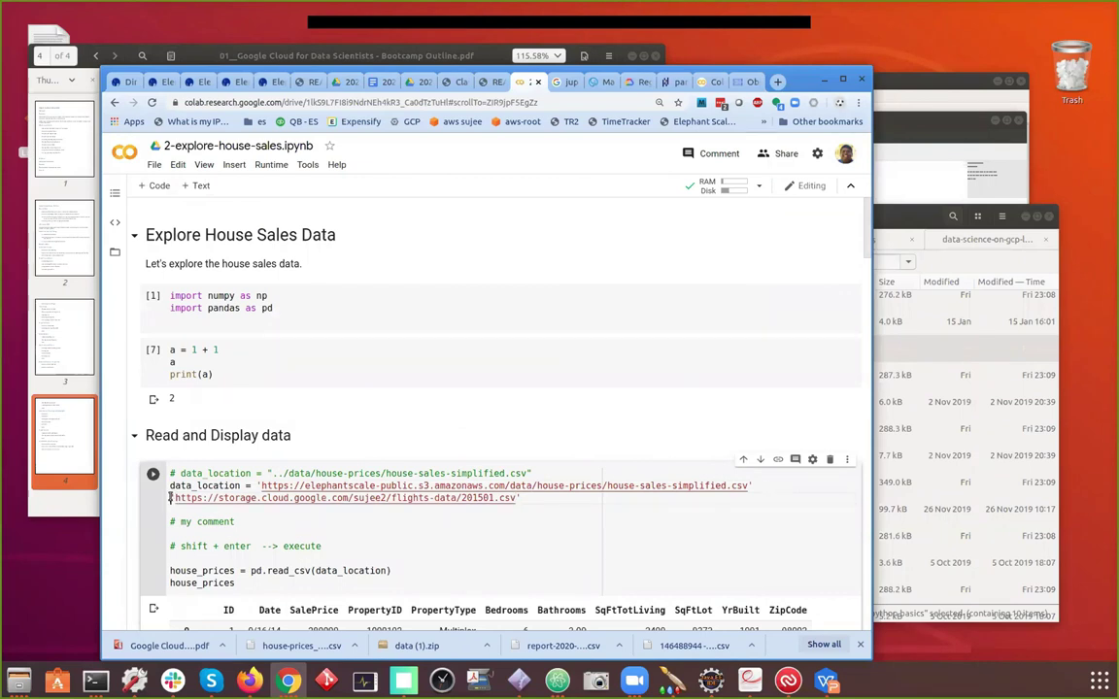
key(Home)
text(#)
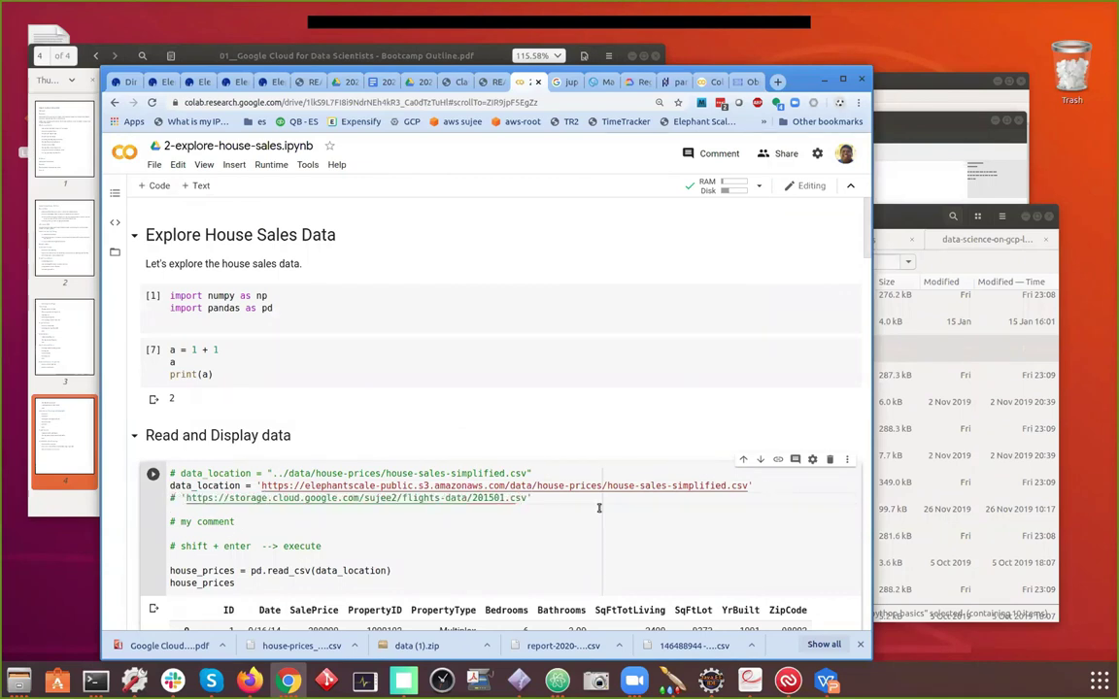
key(Home)
key(Return)
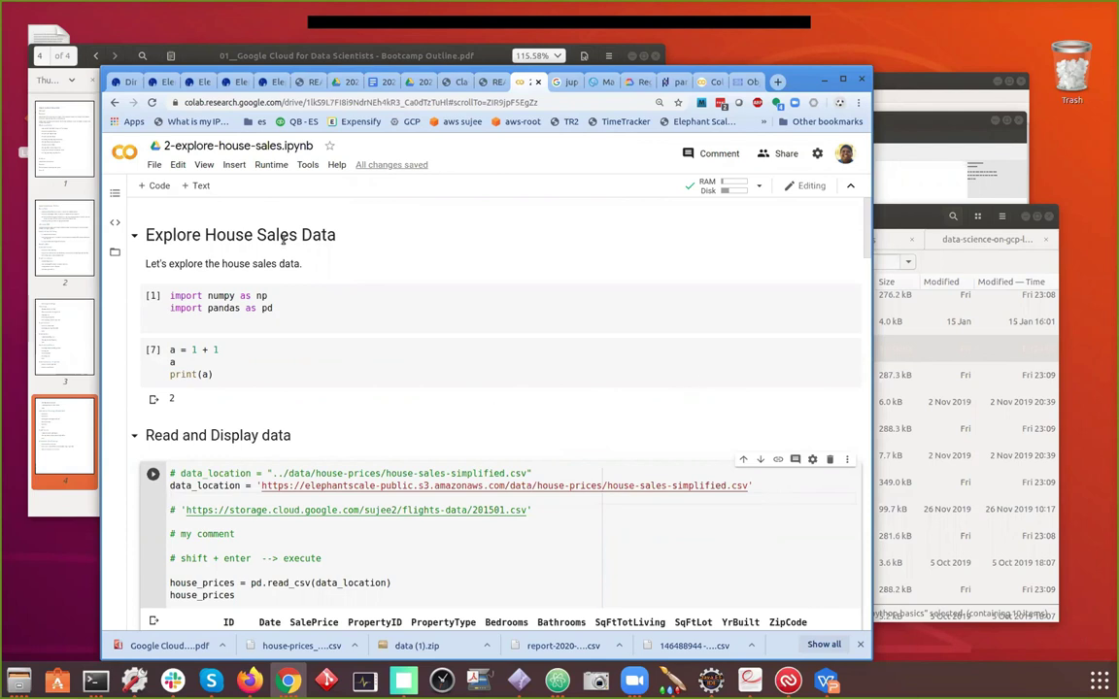
Look at the notebook's session files, close them, and skim the cells down to Report on Bedrooms vs Sales and back to the start
click(116, 195)
click(115, 195)
click(116, 253)
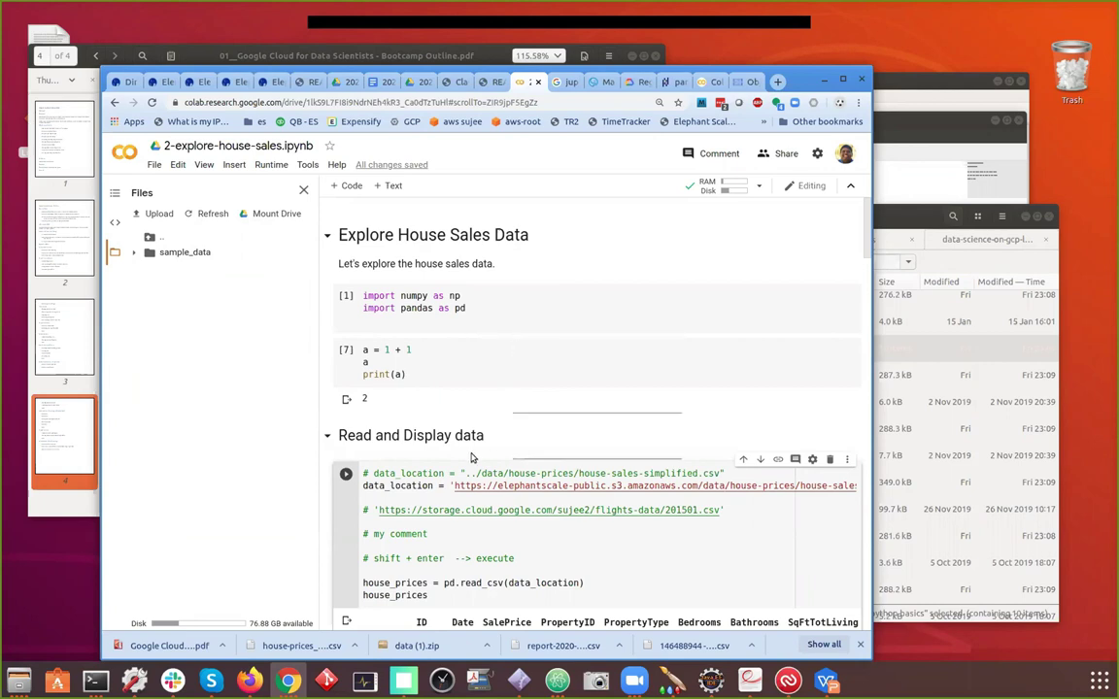
scroll(472, 458, down, 2)
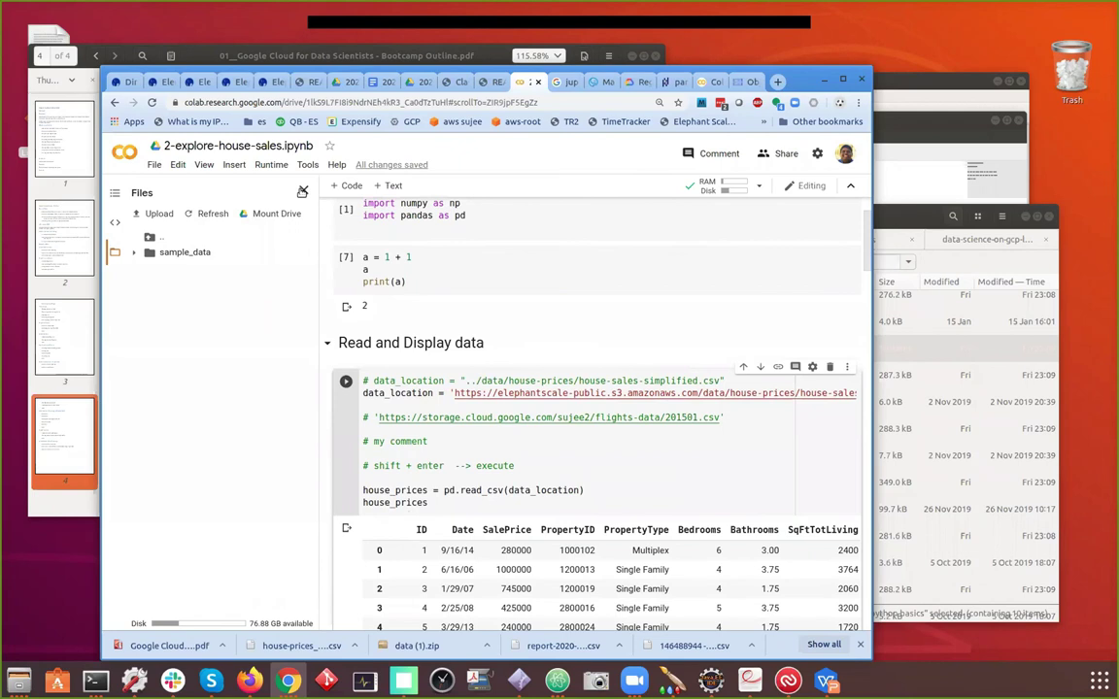
click(302, 192)
scroll(337, 366, down, 3)
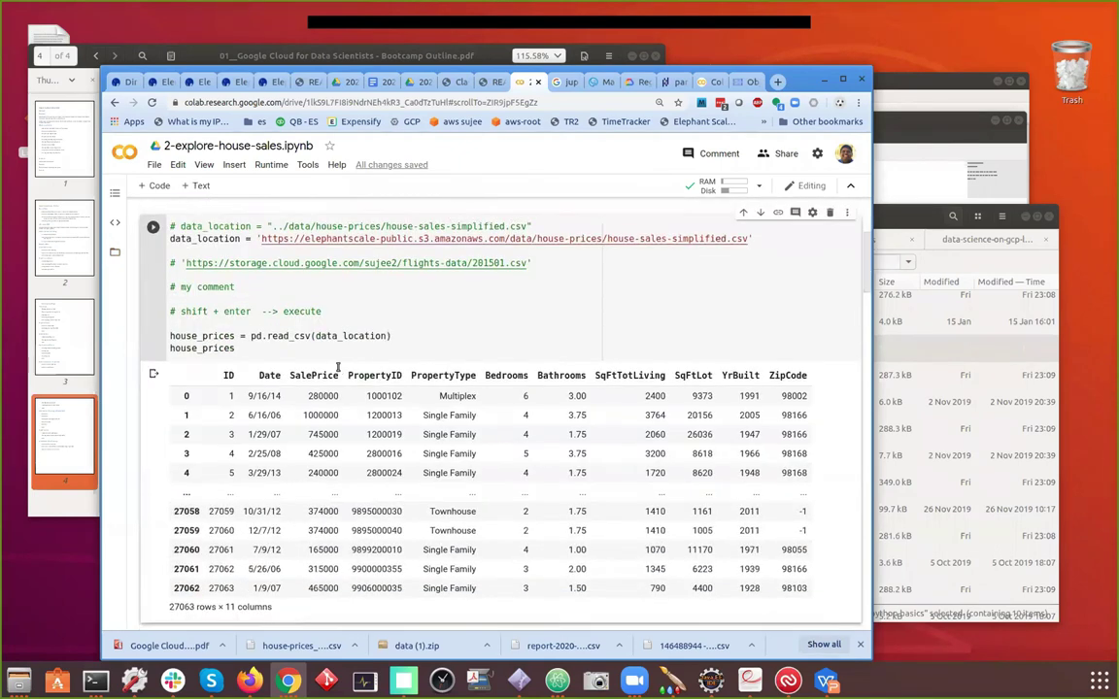
scroll(337, 367, down, 12)
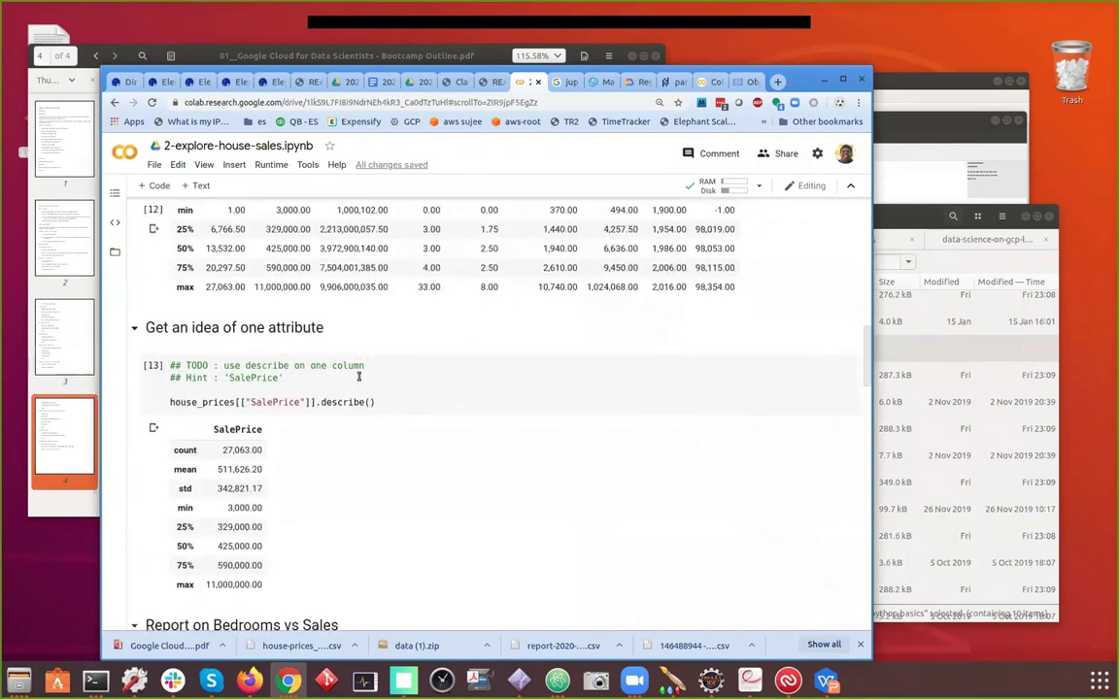
scroll(361, 379, down, 4)
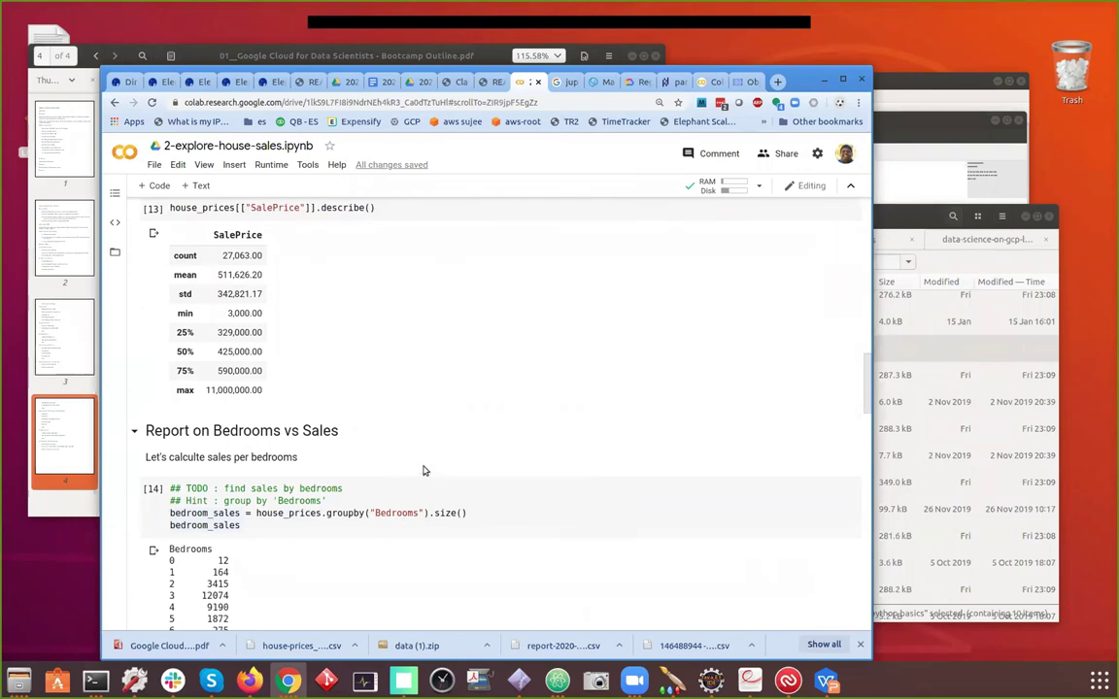
scroll(423, 472, up, 15)
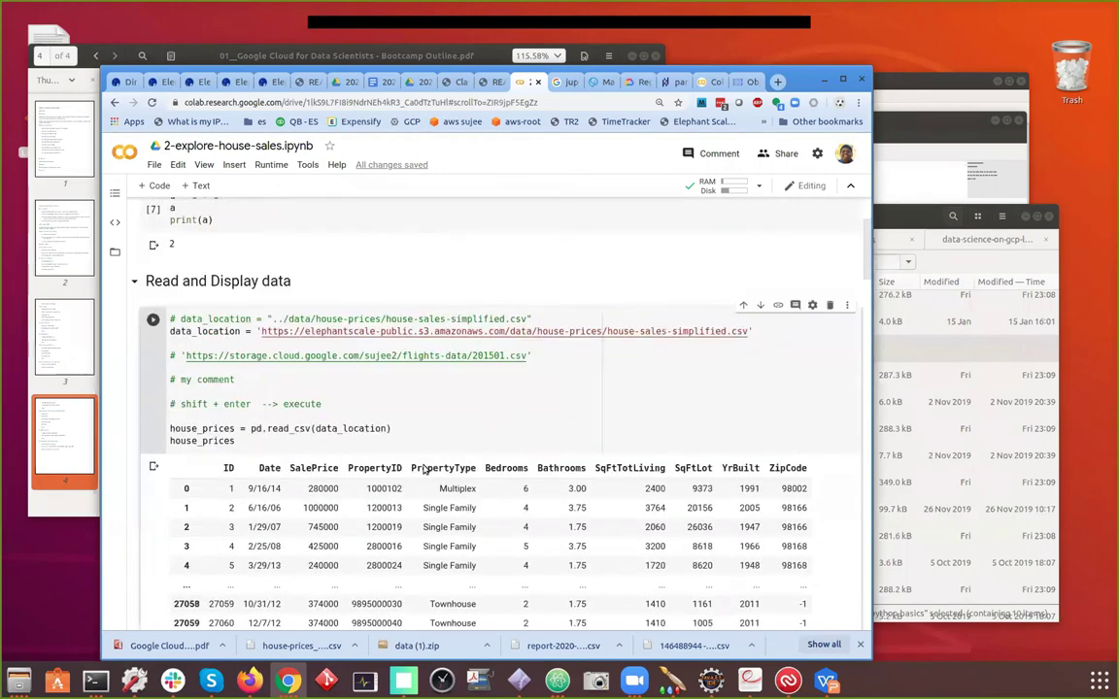
scroll(424, 471, up, 3)
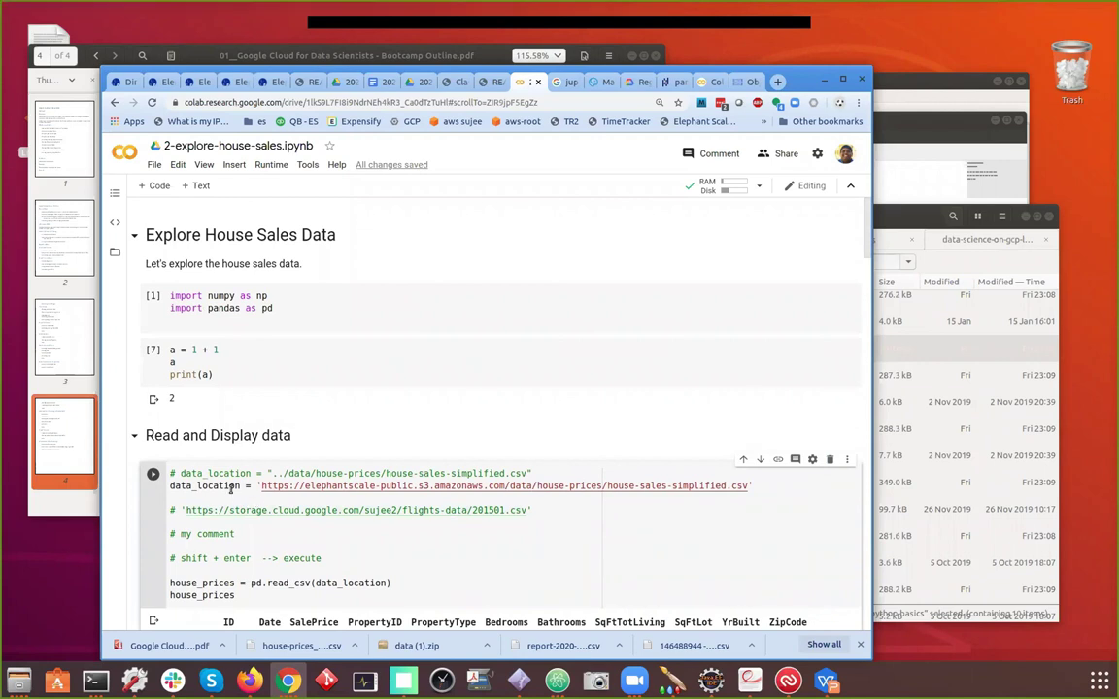
Add the gs:// URI of 201501.csv from its object details as a second comment below the https link, closing the Colab Pro signup page
drag(181, 510, 530, 512)
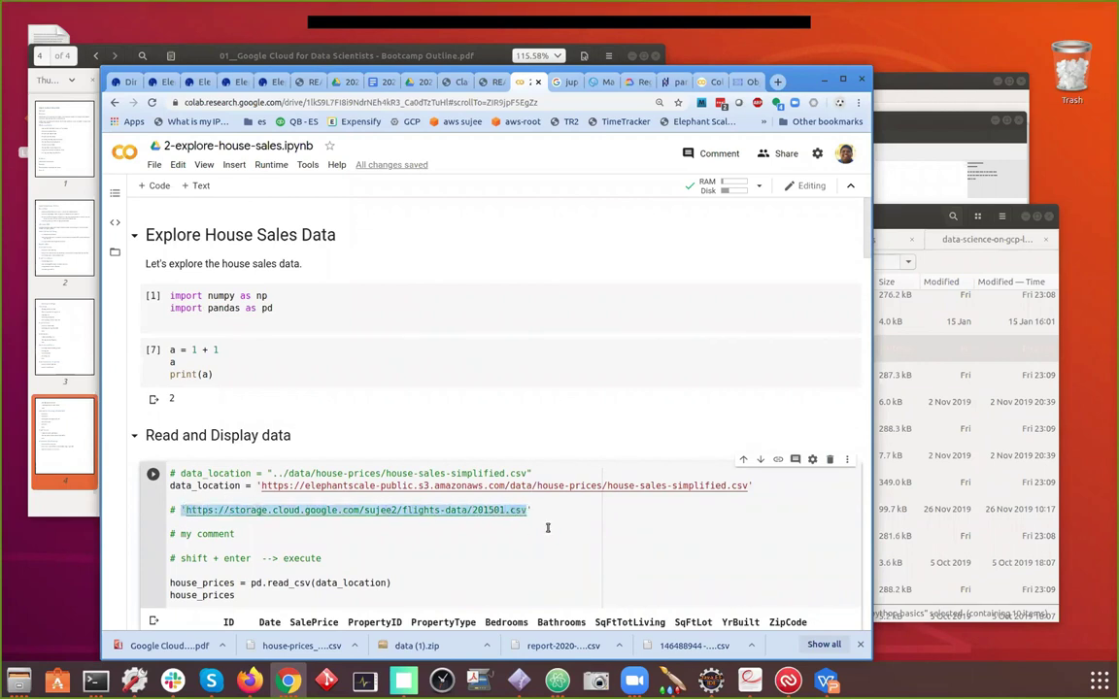
click(565, 514)
key(Return)
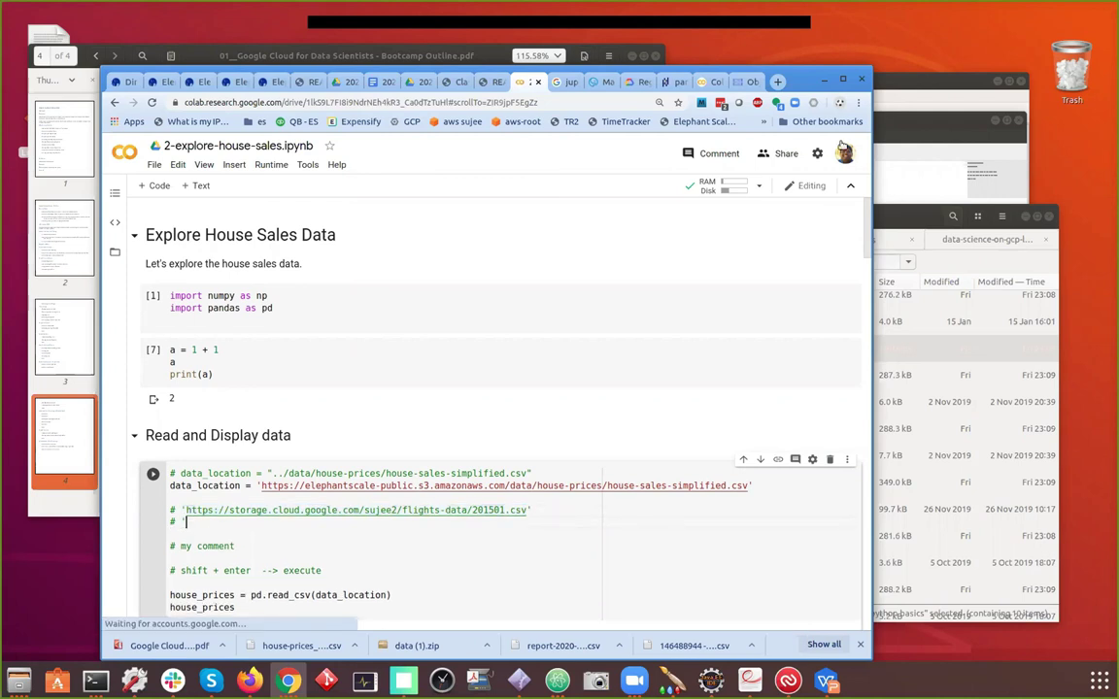
click(751, 82)
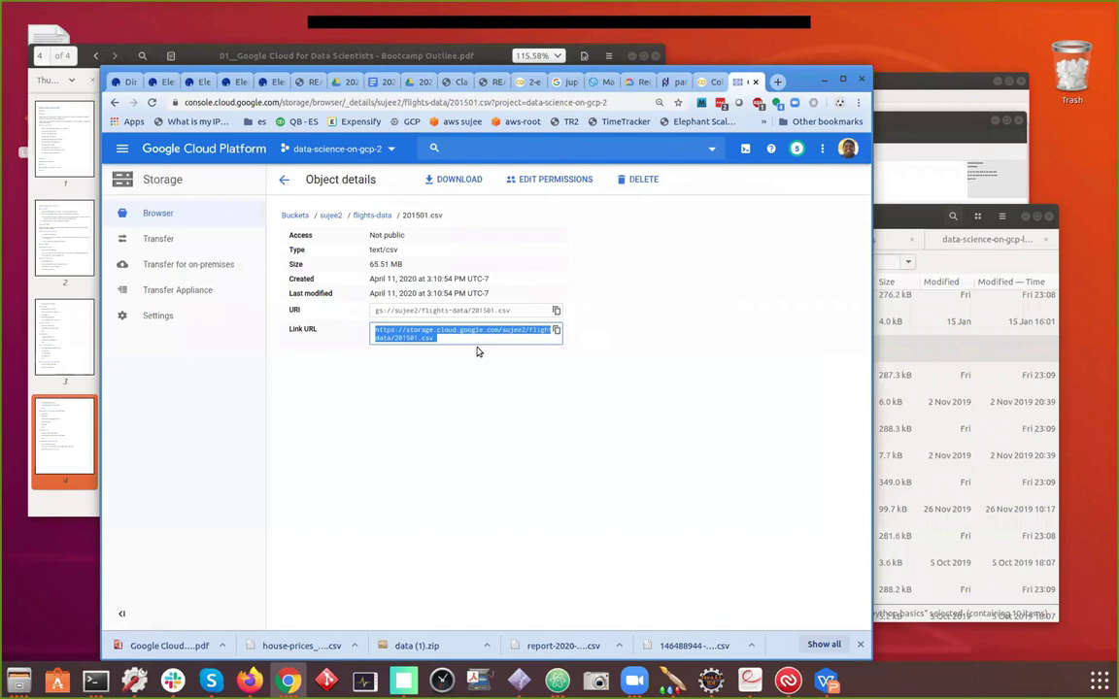
click(555, 310)
click(709, 82)
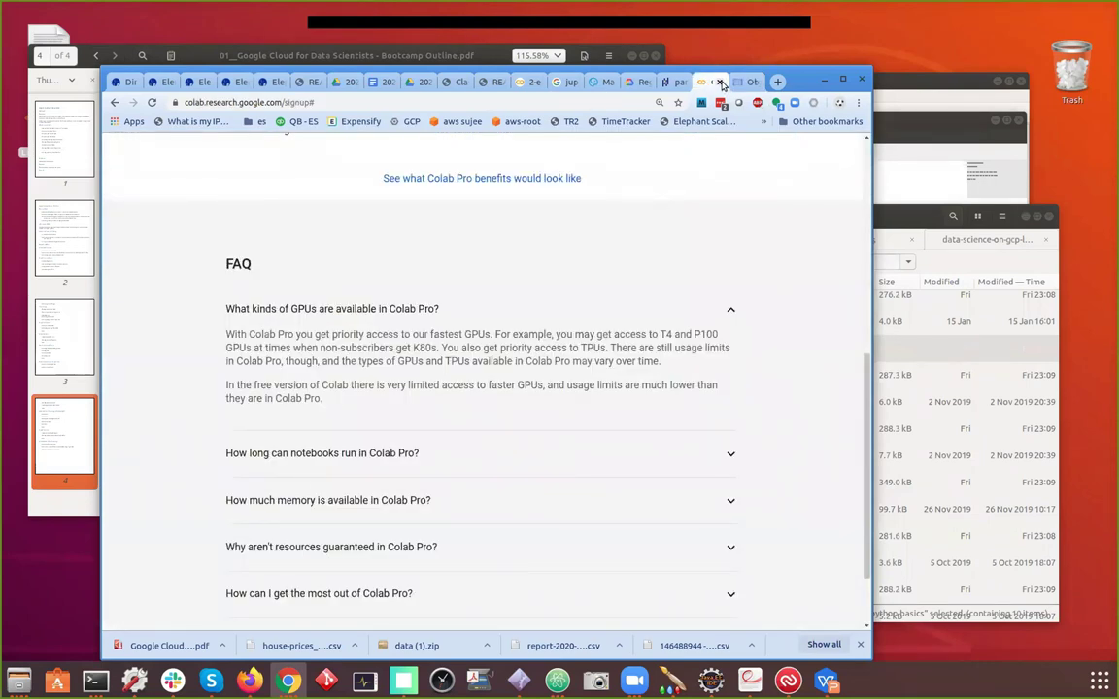
click(721, 82)
click(533, 81)
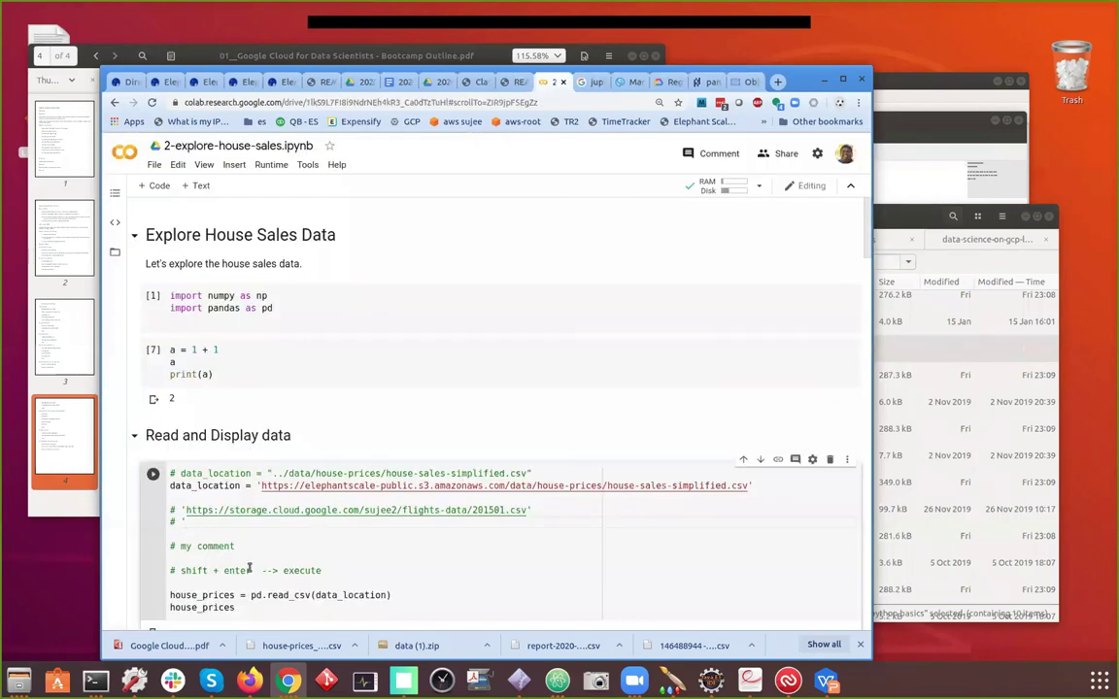
key(ctrl+v)
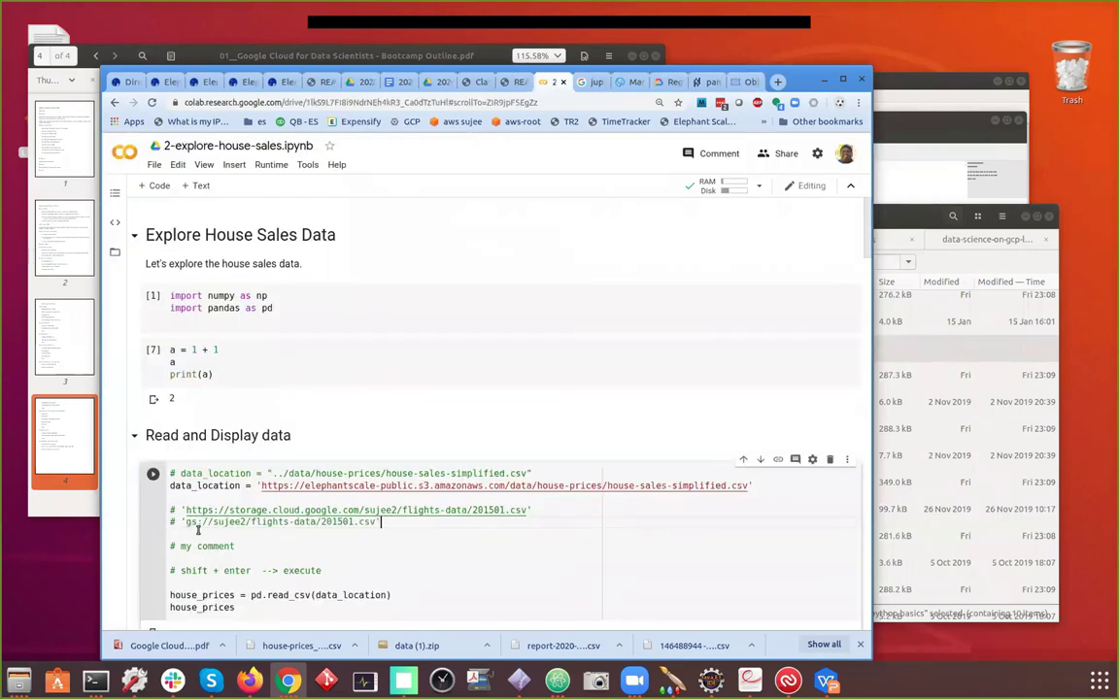